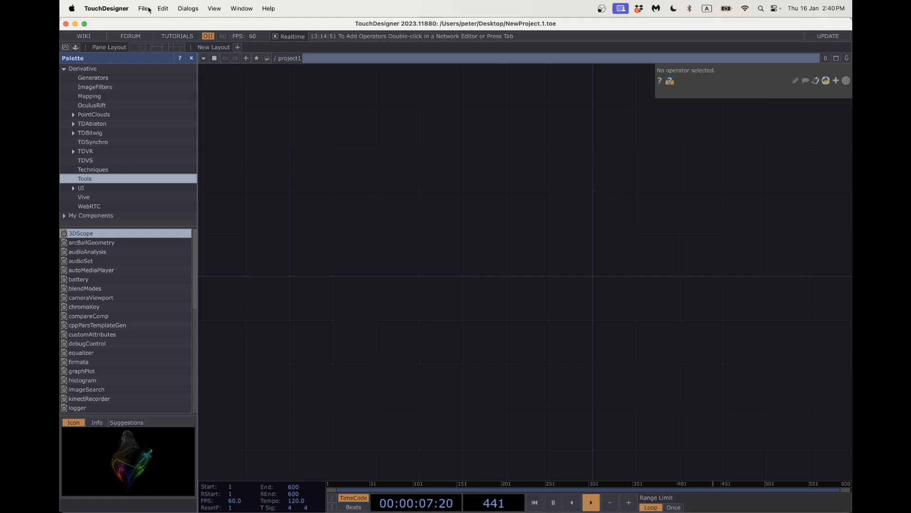
# Choose File > Save As to bring up the save dialog for the new project.
pyautogui.click(143, 8)
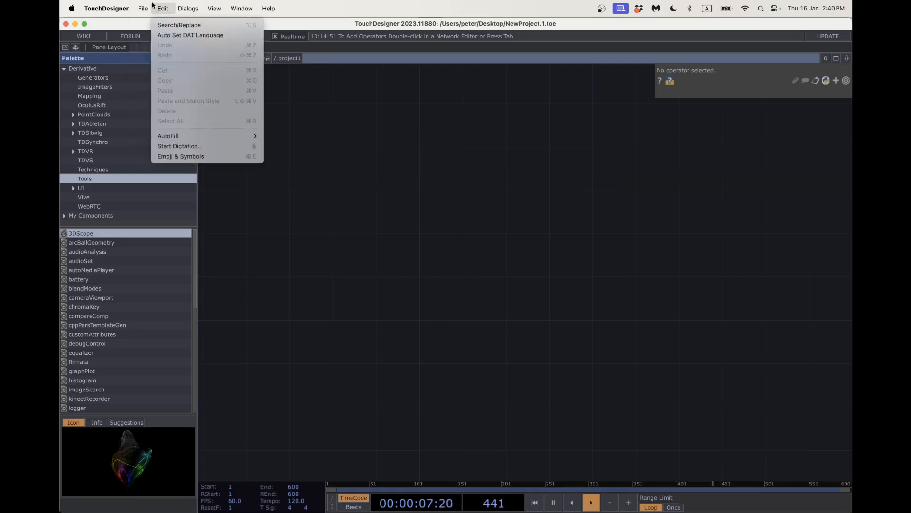
pyautogui.click(167, 94)
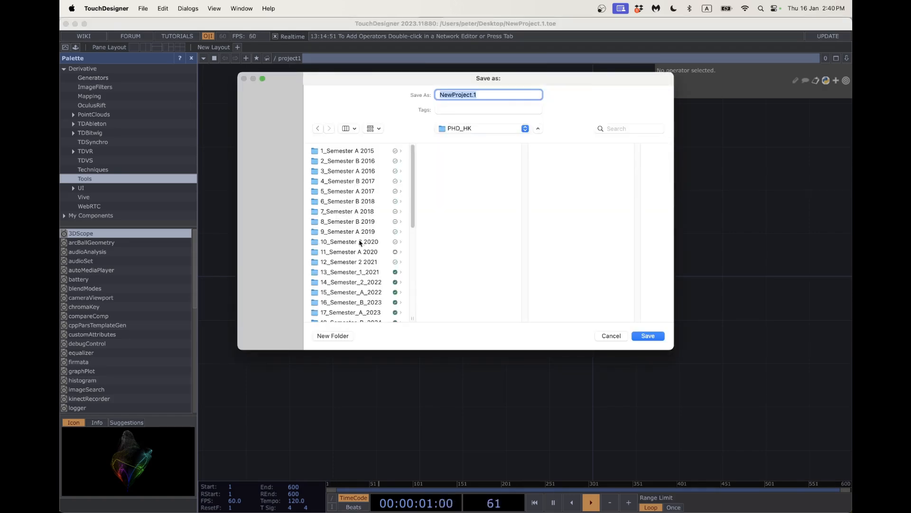
# Browse to the Object_Technology > Project_Files > Touch_Designer > Project_Files folder.
pyautogui.scroll(-3, 366, 275)
pyautogui.click(366, 240)
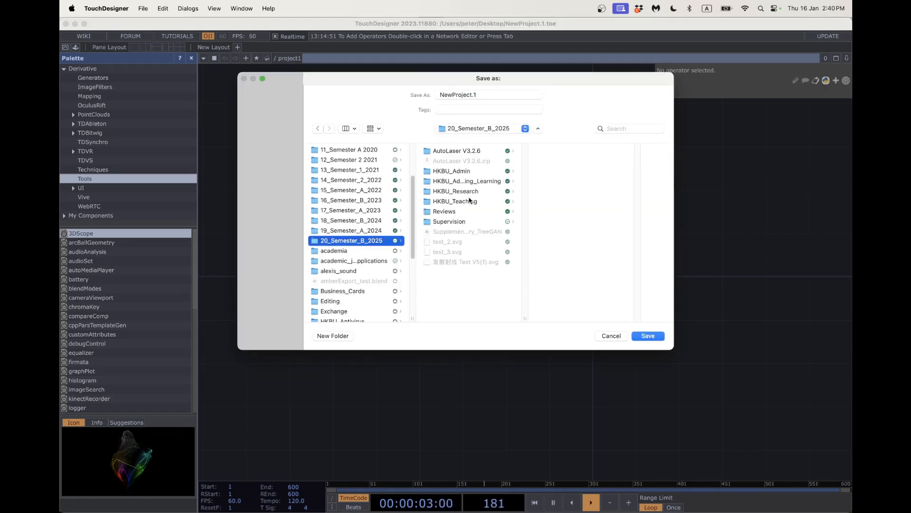
pyautogui.click(470, 201)
pyautogui.click(579, 221)
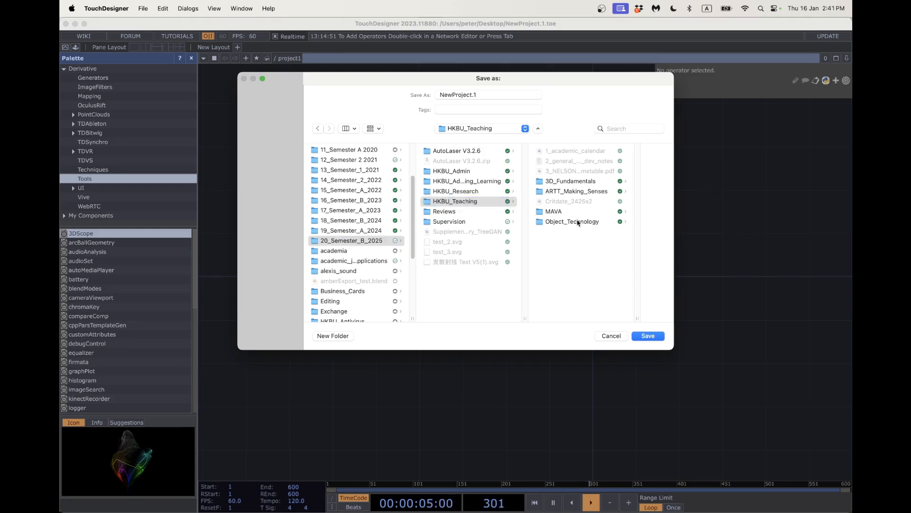
pyautogui.click(587, 171)
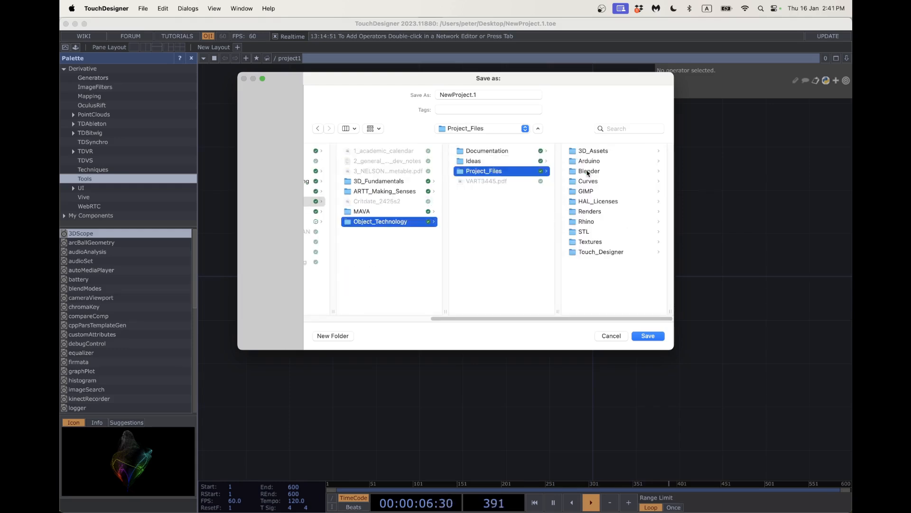
pyautogui.click(592, 253)
pyautogui.click(591, 152)
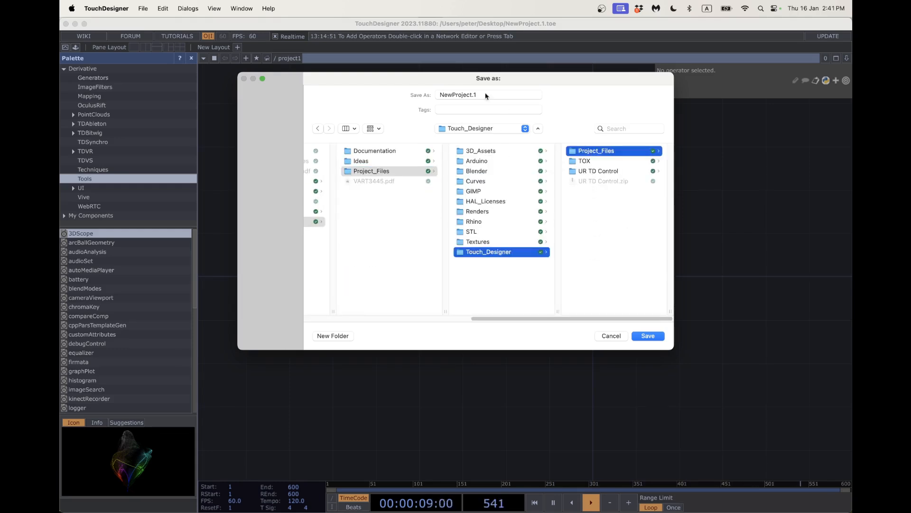
# Name the file week_1_robot_tutorial and save it.
pyautogui.moveTo(484, 94); pyautogui.dragTo(404, 94)
pyautogui.write('w')
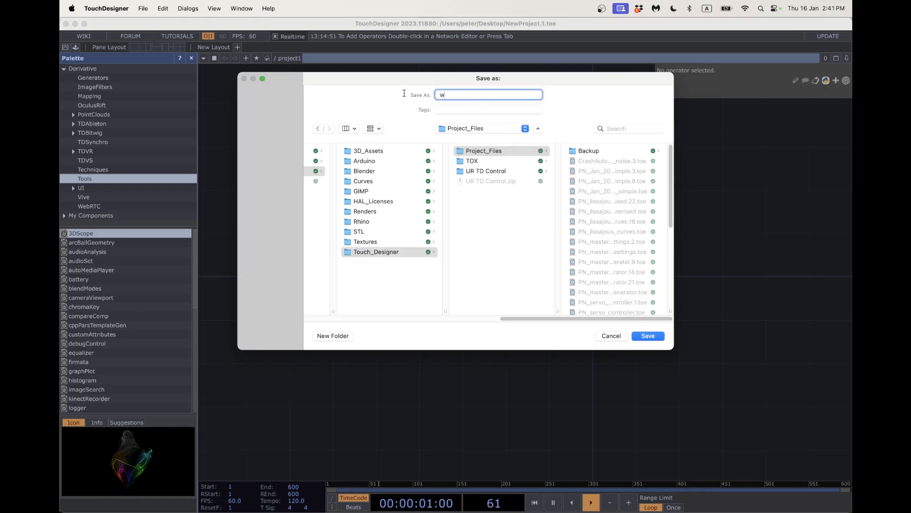
pyautogui.write('eek_1_robot_')
pyautogui.press('BackSpace')
pyautogui.write('torial')
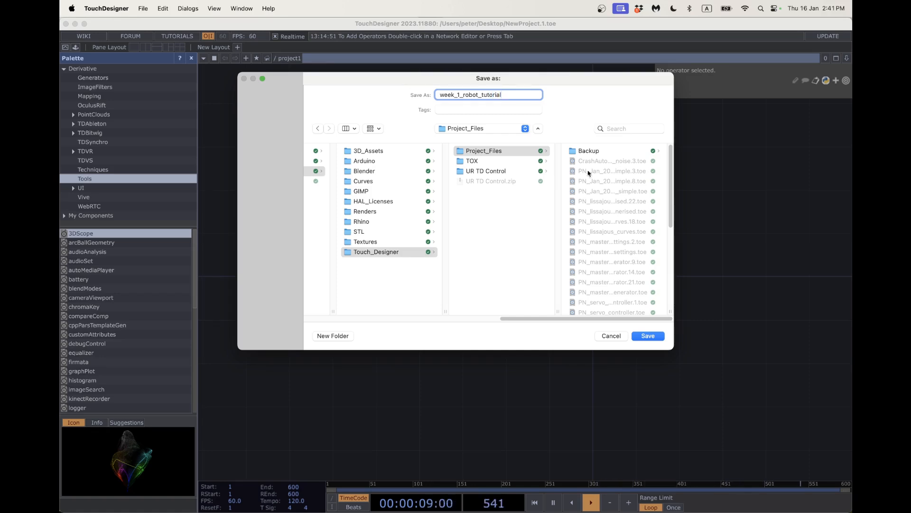
pyautogui.click(648, 337)
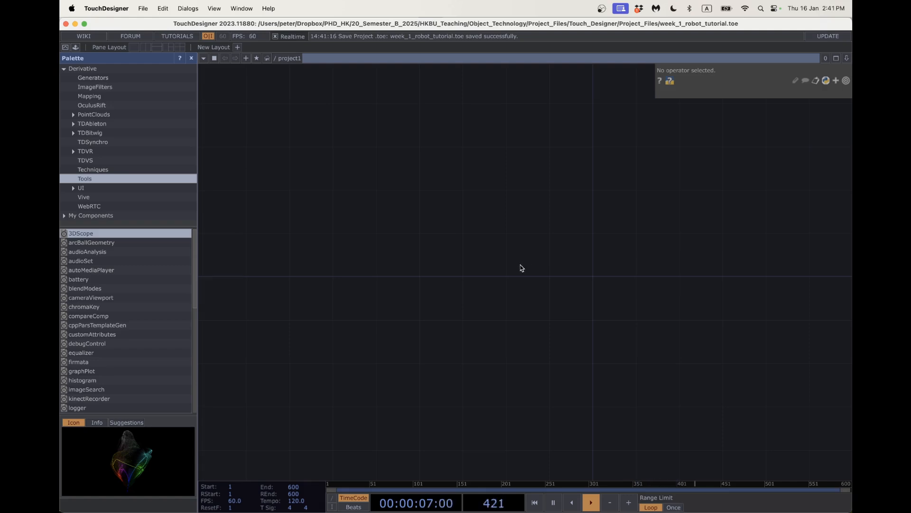
pyautogui.press('Tab')
# Add an OSC Out CHOP, oscout1, to the network.
pyautogui.click(411, 138)
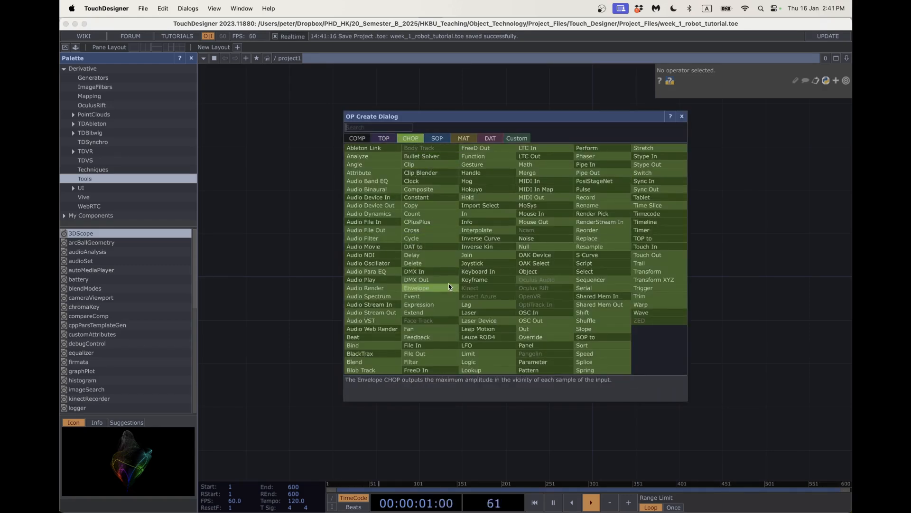
pyautogui.write('osc')
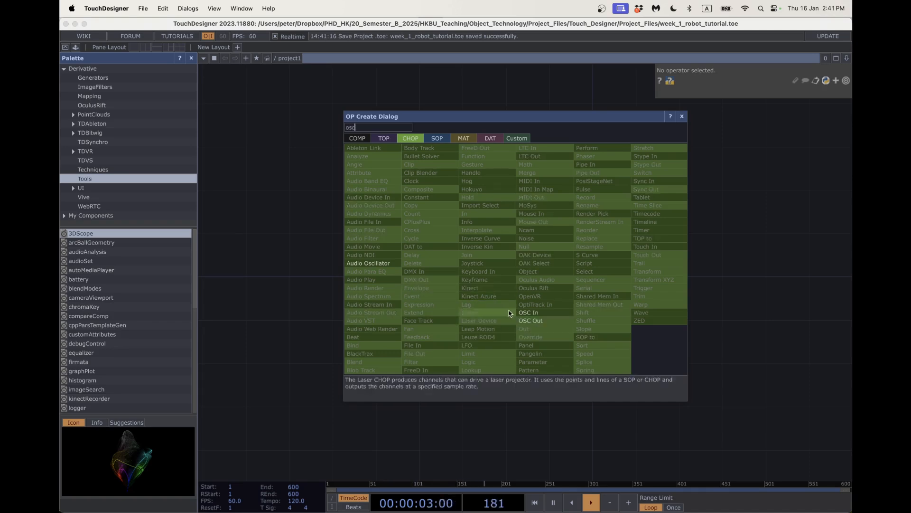
pyautogui.click(534, 321)
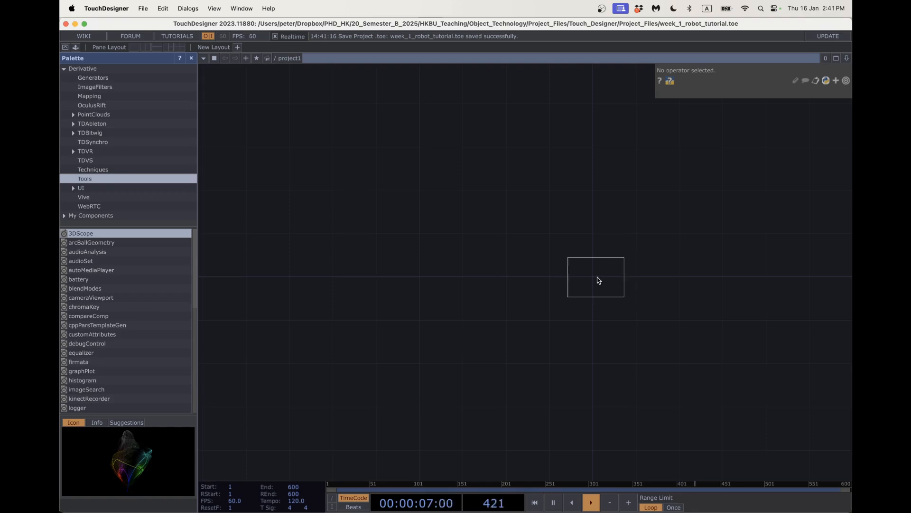
pyautogui.click(753, 282)
pyautogui.press('h')
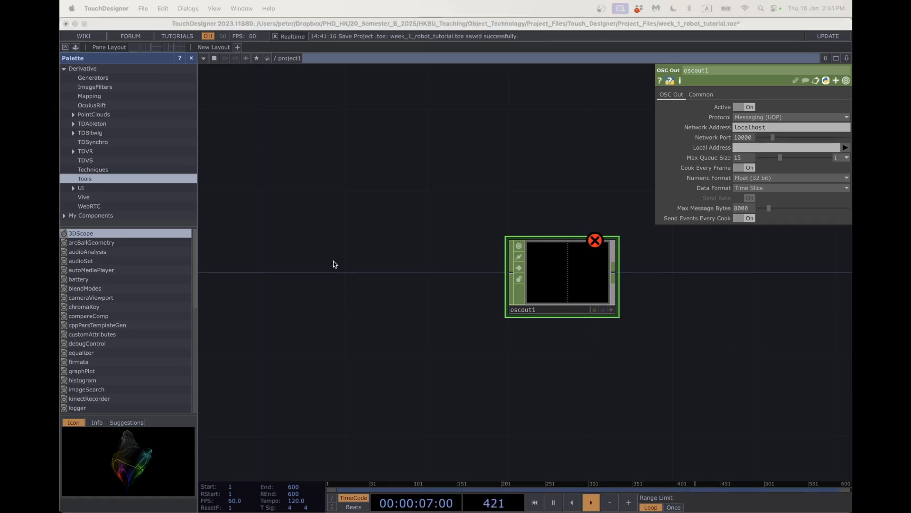
# Add constant1, wire it into oscout1, and raise its value to 0.51.
pyautogui.click(312, 273)
pyautogui.press('Tab')
pyautogui.write('const')
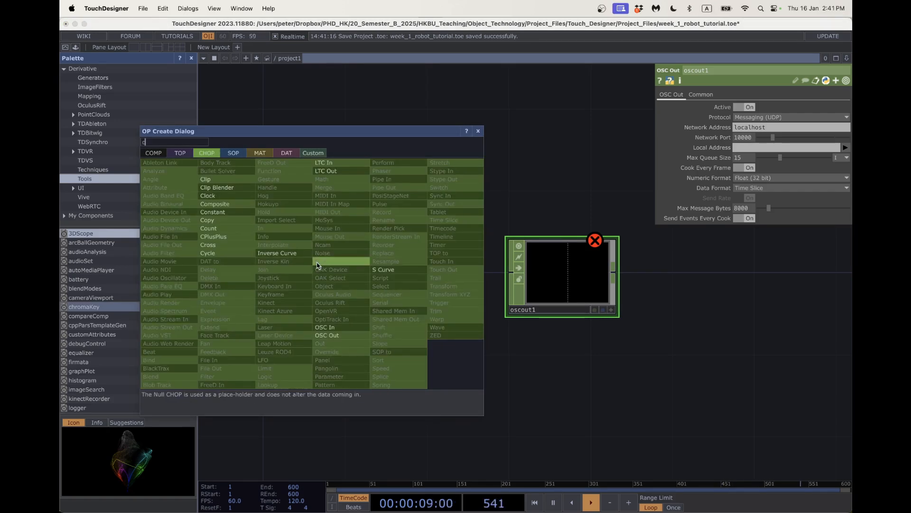
pyautogui.click(255, 213)
pyautogui.click(315, 273)
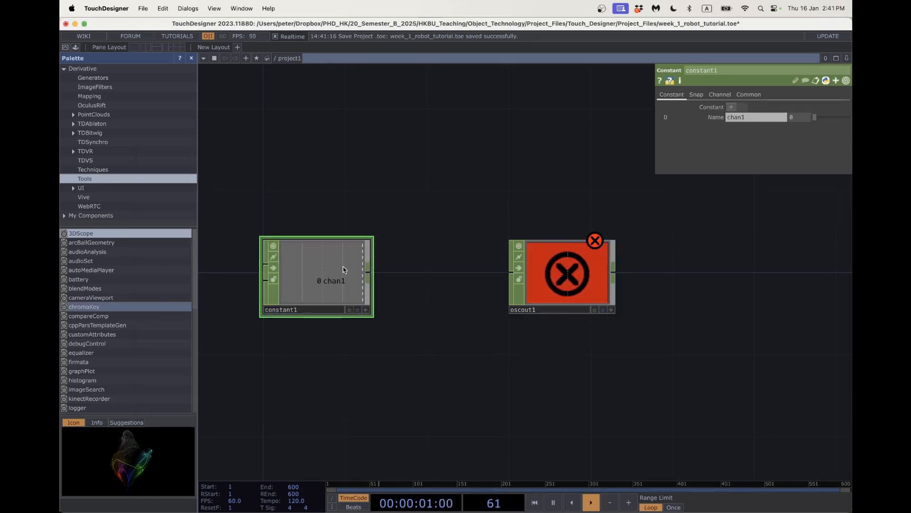
pyautogui.click(368, 272)
pyautogui.click(511, 273)
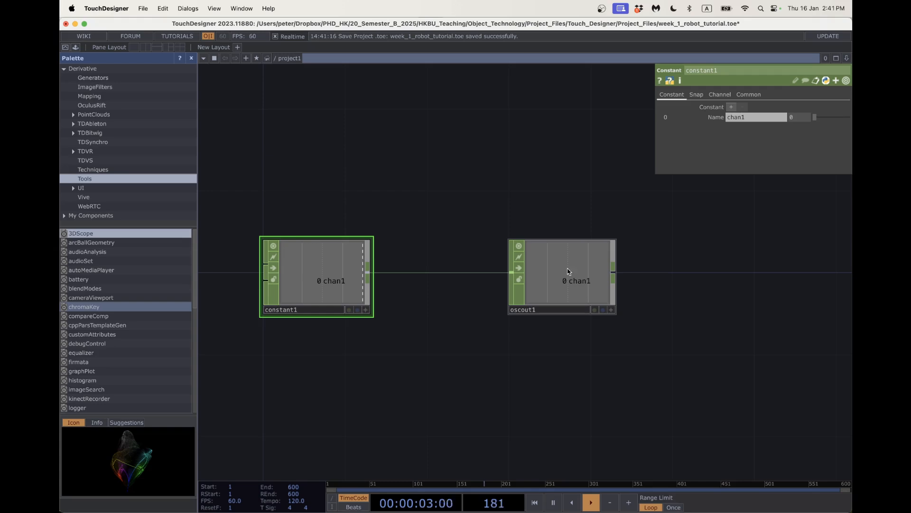
pyautogui.moveTo(822, 119); pyautogui.dragTo(840, 118)
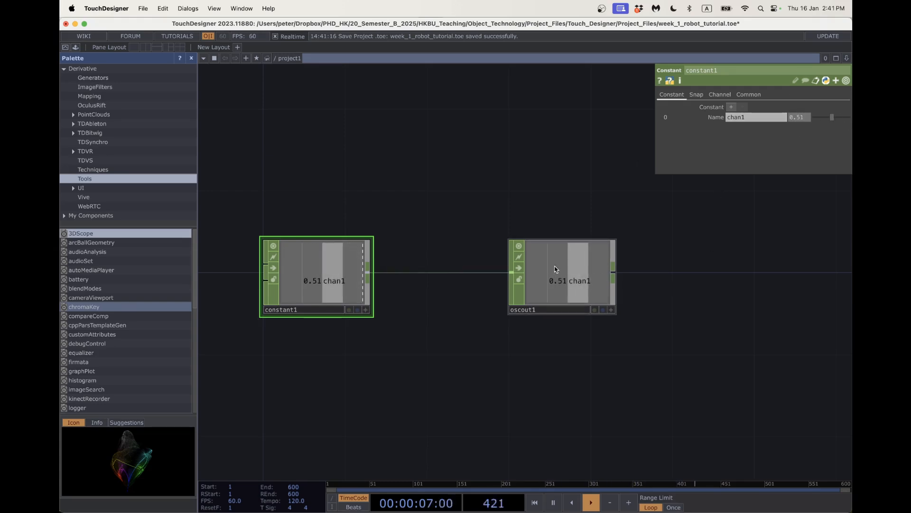
pyautogui.click(579, 269)
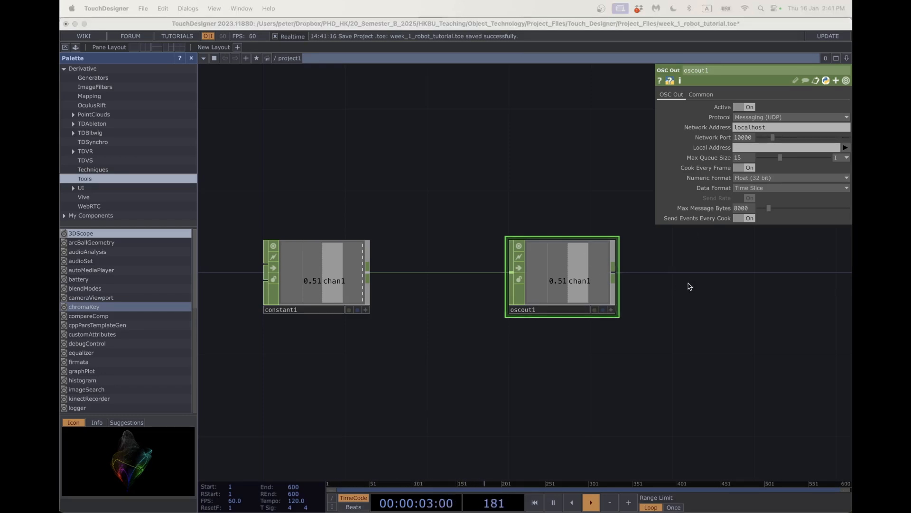
# Point oscout1 at network address 127.0.0.1 on port 12345.
pyautogui.moveTo(688, 284); pyautogui.dragTo(657, 288)
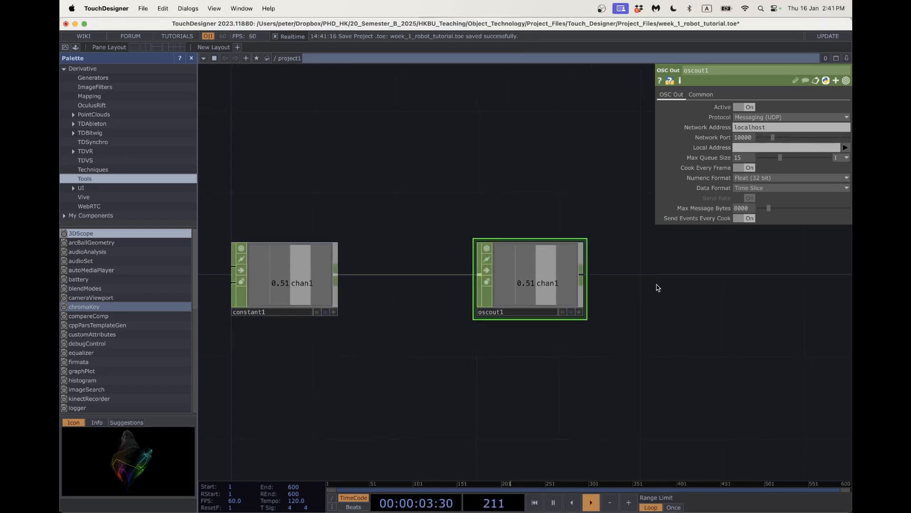
pyautogui.click(773, 128)
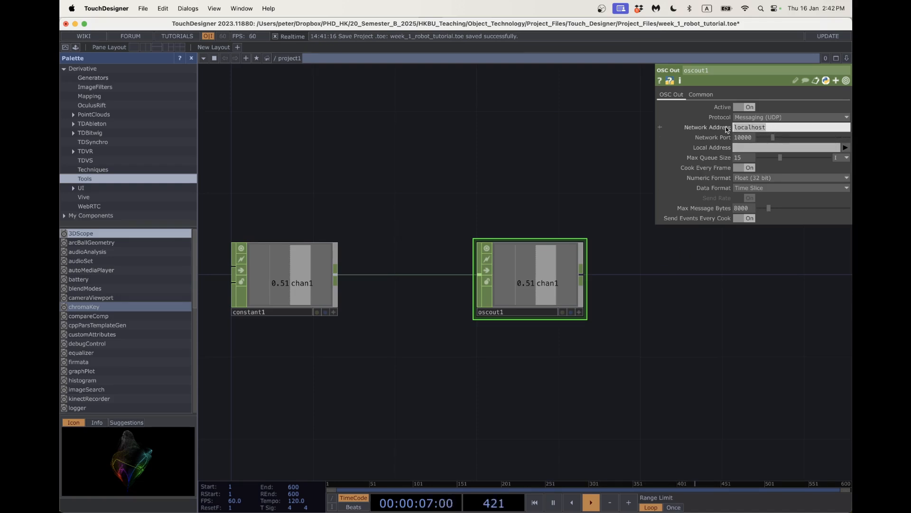
pyautogui.write('127.')
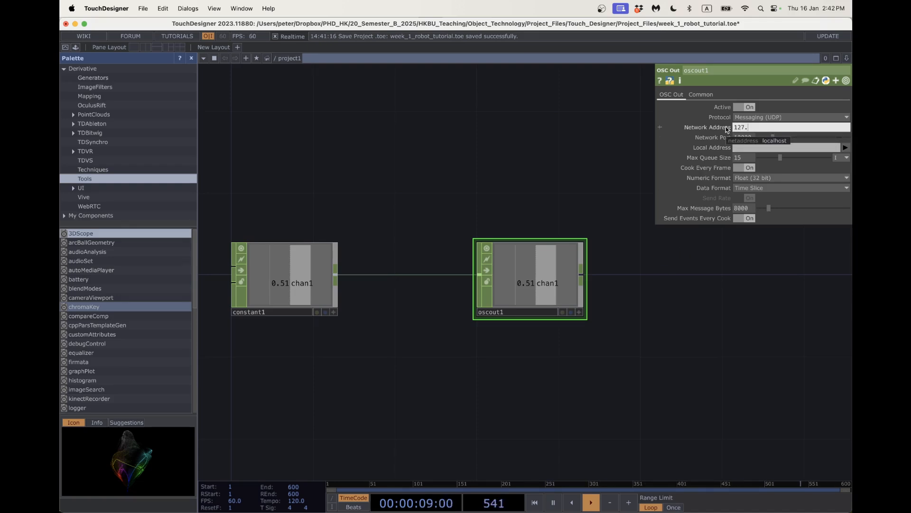
pyautogui.write('0.0.1')
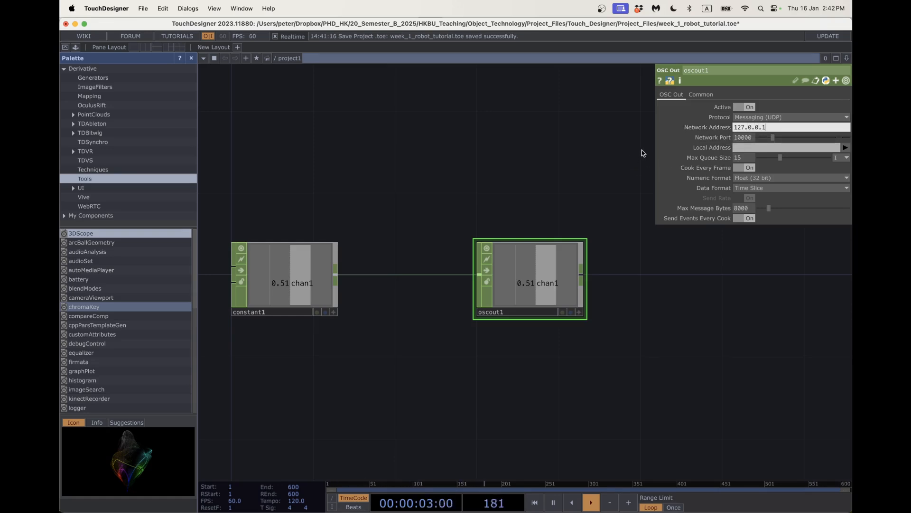
pyautogui.moveTo(754, 138); pyautogui.dragTo(730, 139)
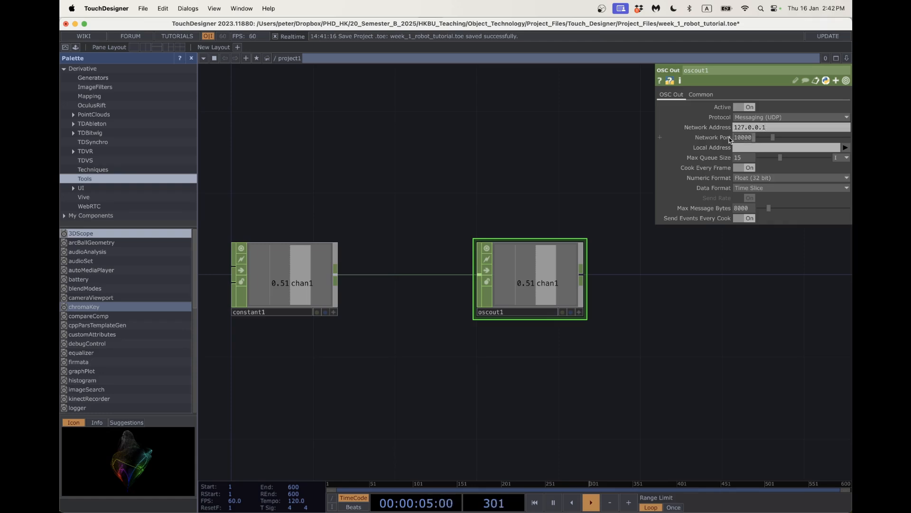
pyautogui.write('12345')
pyautogui.press('Return')
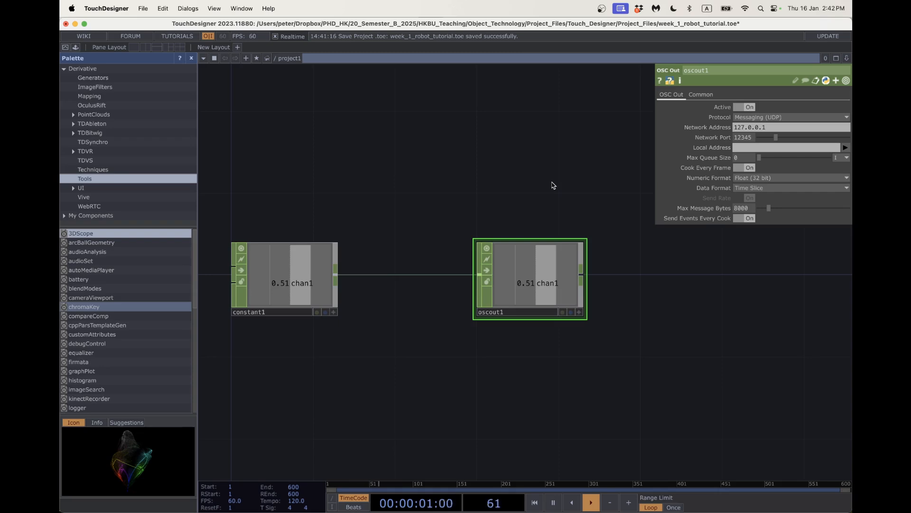
# Set Data Format to Transpose and turn off Send Rate and Send Events Every Cook.
pyautogui.click(782, 187)
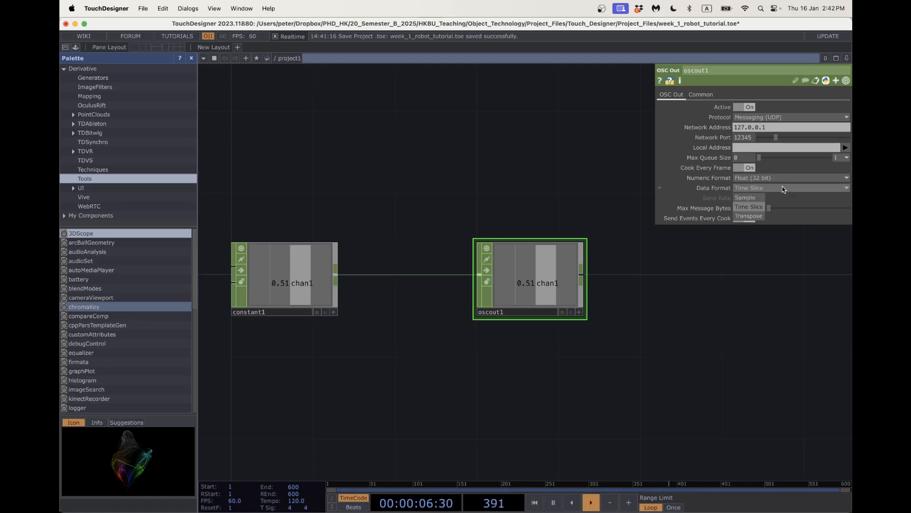
pyautogui.click(759, 216)
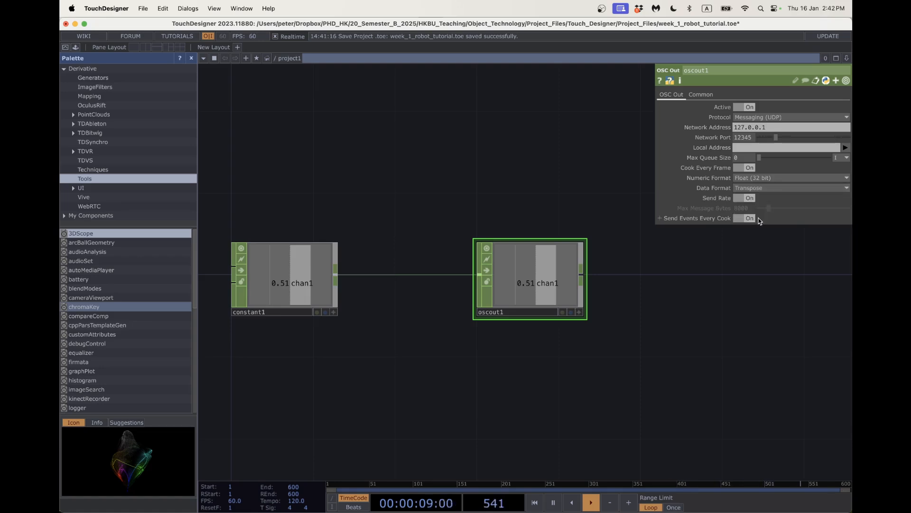
pyautogui.click(749, 198)
pyautogui.click(750, 218)
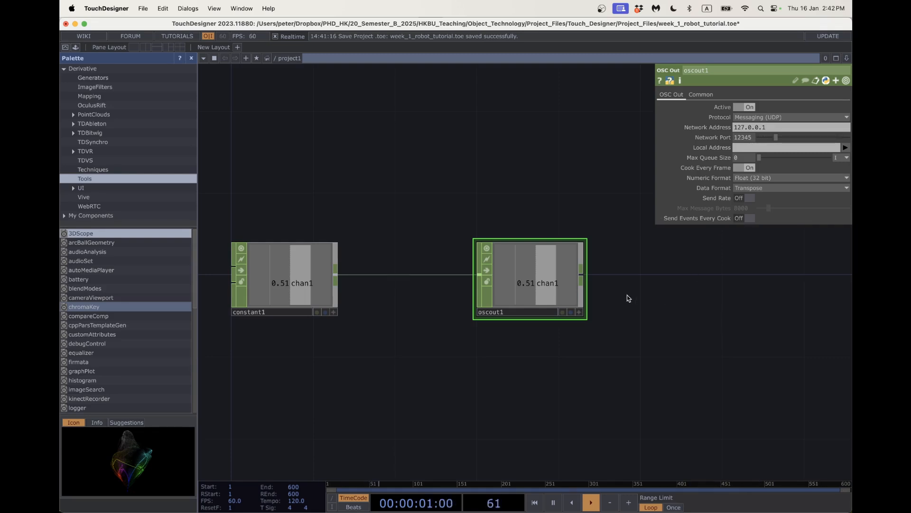
pyautogui.moveTo(637, 295); pyautogui.dragTo(696, 295)
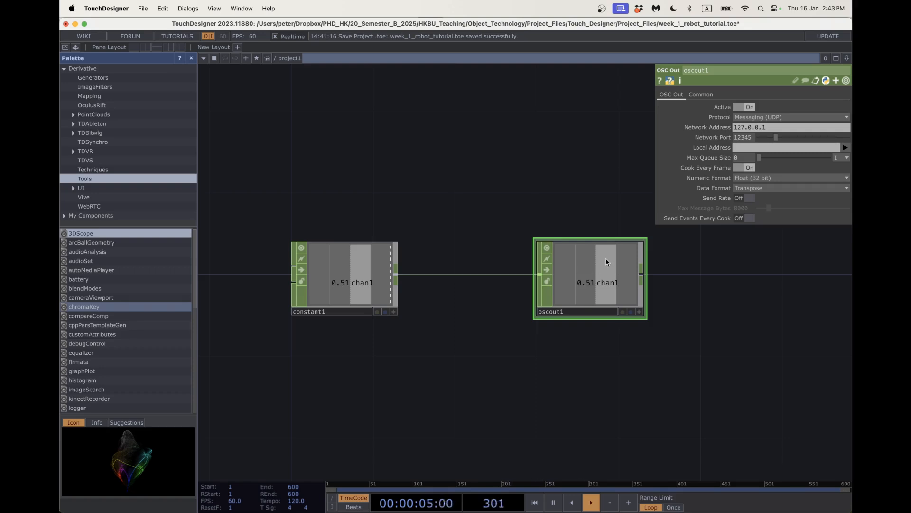
# Rename constant1's channel to position and move the node higher.
pyautogui.click(348, 277)
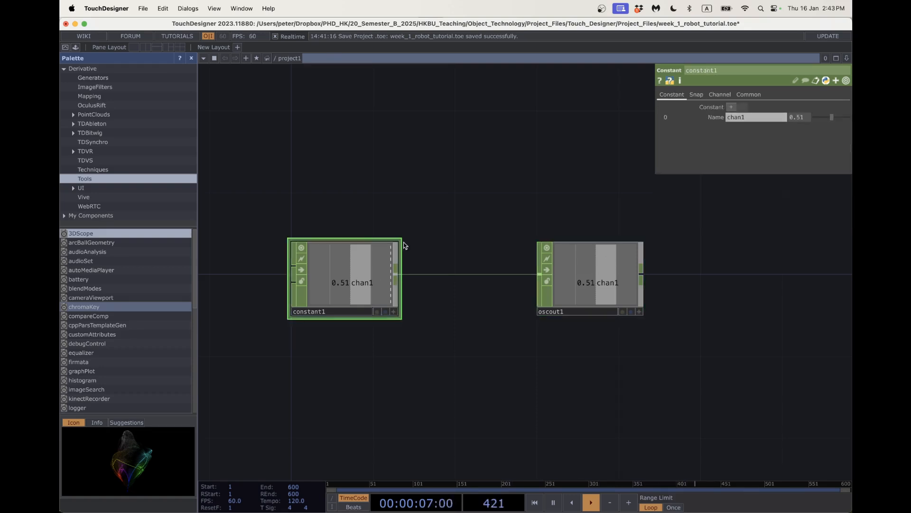
pyautogui.click(759, 117)
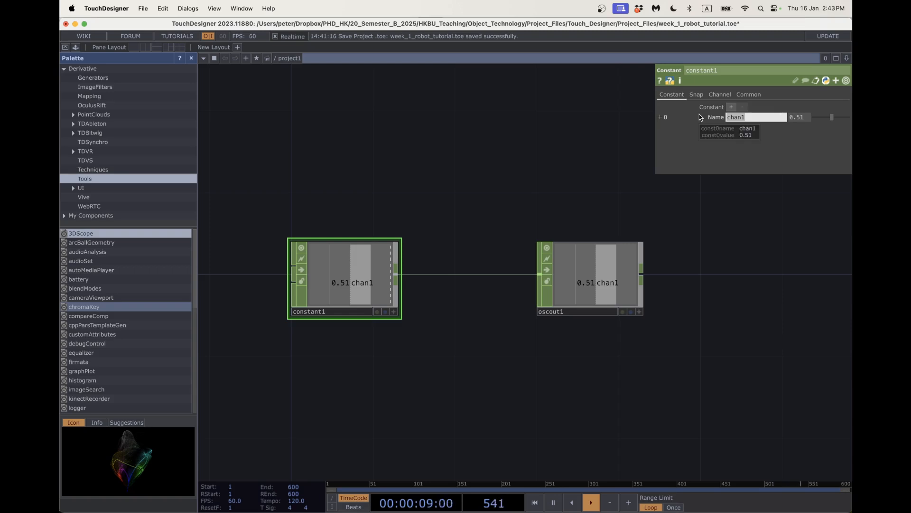
pyautogui.write('position')
pyautogui.press('Return')
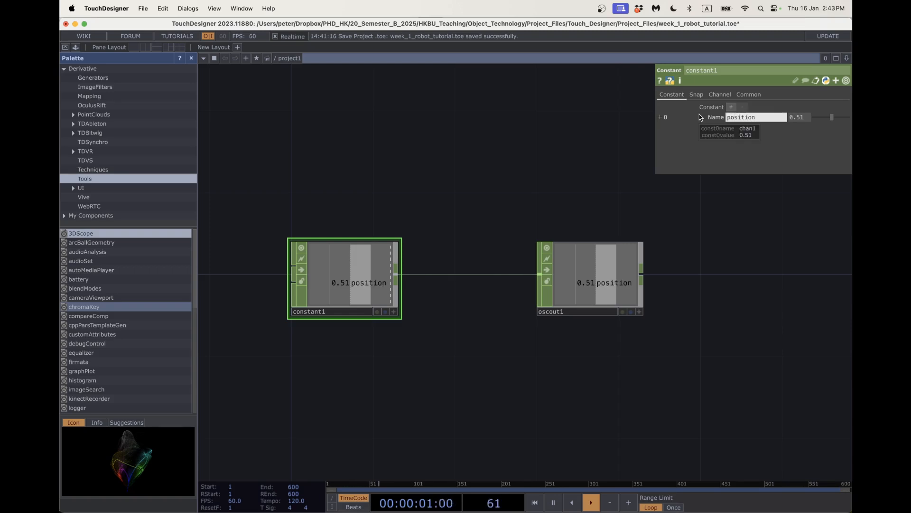
pyautogui.moveTo(382, 272); pyautogui.dragTo(382, 191)
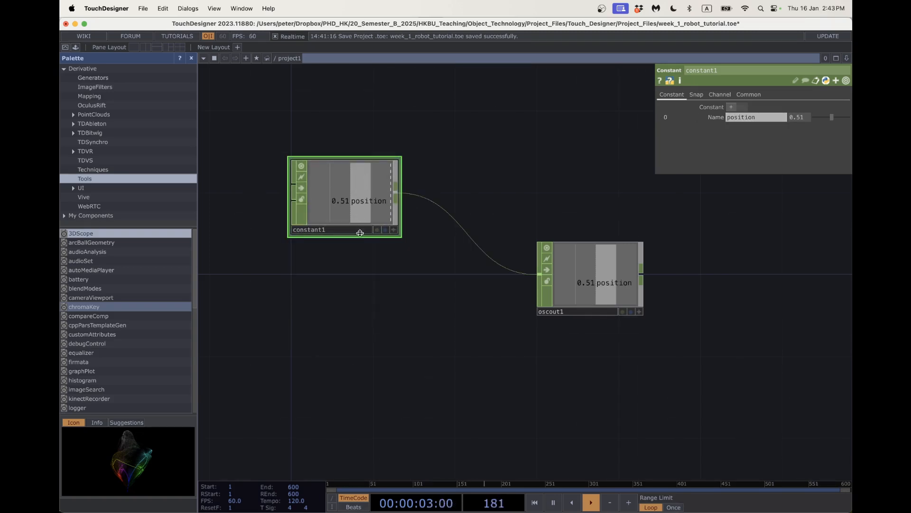
# Duplicate it as constant2, rename the channel translateY, and wire it into oscout1.
pyautogui.hotkey('ctrl', 'c')
pyautogui.hotkey('ctrl', 'v')
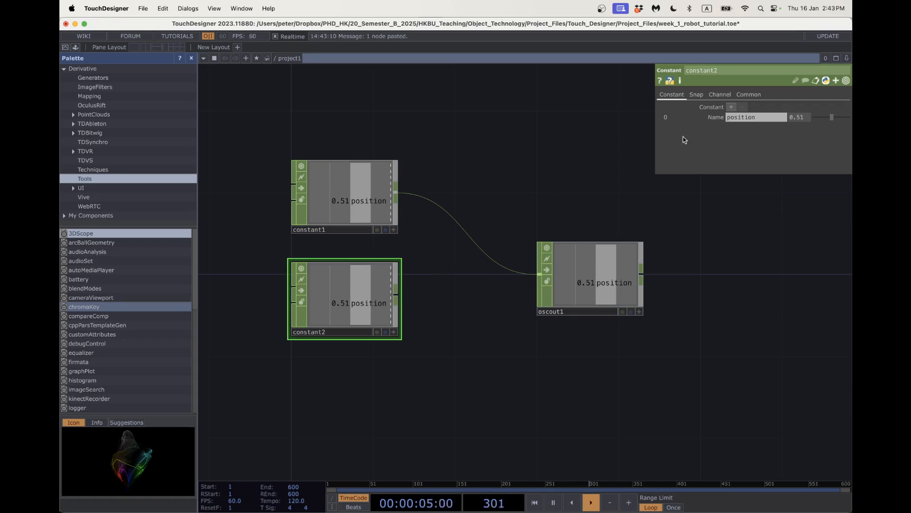
pyautogui.click(763, 118)
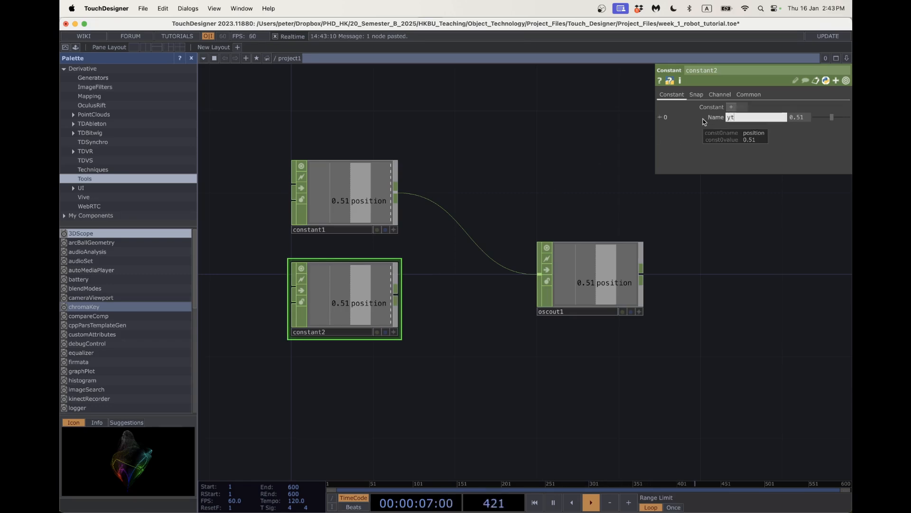
pyautogui.write('y')
pyautogui.press('BackSpace')
pyautogui.write('translateY')
pyautogui.press('Return')
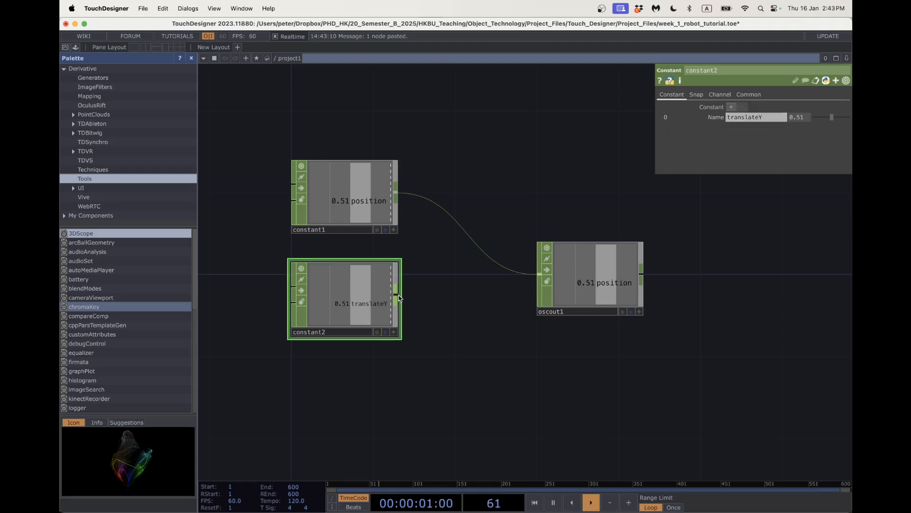
pyautogui.moveTo(396, 294); pyautogui.dragTo(636, 275)
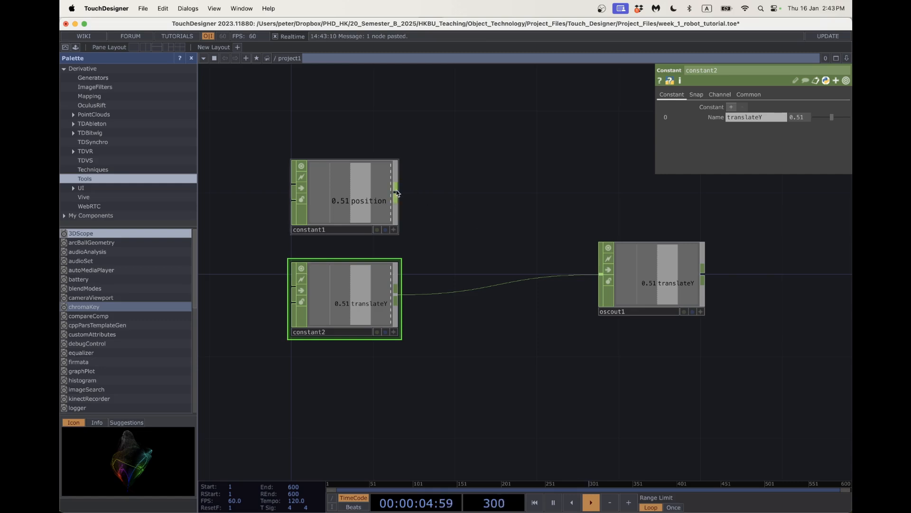
pyautogui.press('Tab')
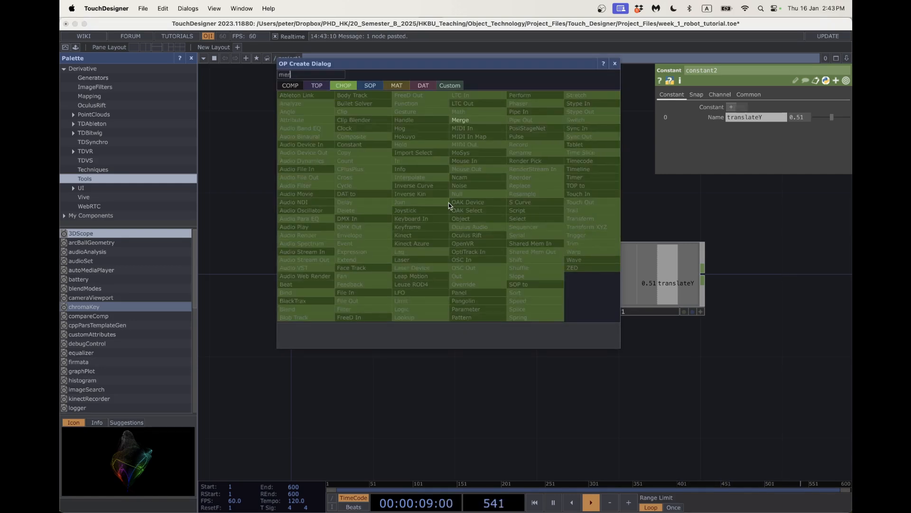
# Add merge1, wire the position and translateY constants into it, and feed it to oscout1.
pyautogui.click(488, 126)
pyautogui.click(503, 223)
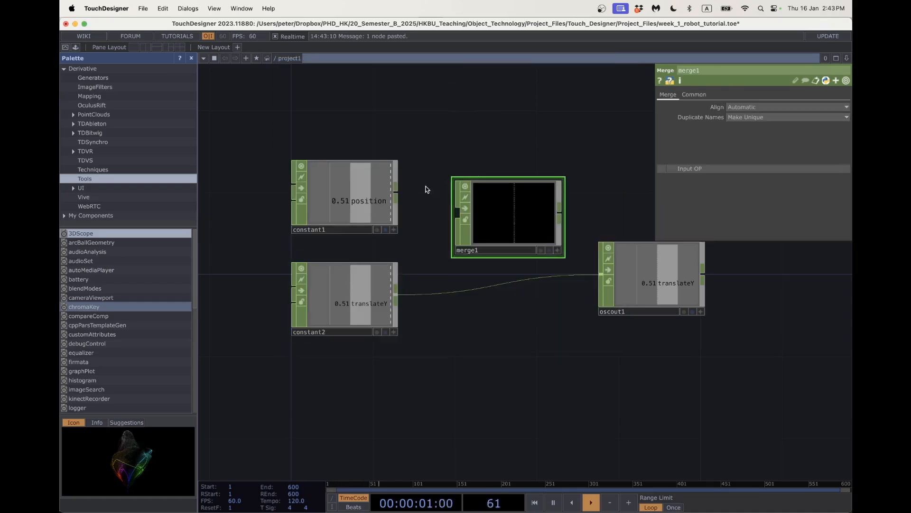
pyautogui.moveTo(396, 195); pyautogui.dragTo(457, 214)
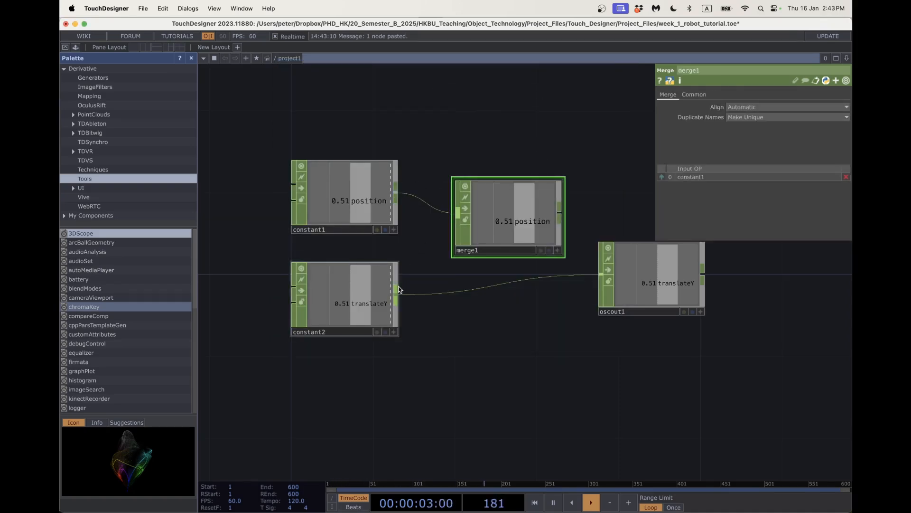
pyautogui.moveTo(396, 288); pyautogui.dragTo(456, 214)
pyautogui.moveTo(559, 217); pyautogui.dragTo(601, 274)
pyautogui.moveTo(507, 211); pyautogui.dragTo(507, 272)
# Duplicate the translateY constant as constant3, rename it translateZ, and connect it to merge1.
pyautogui.click(335, 334)
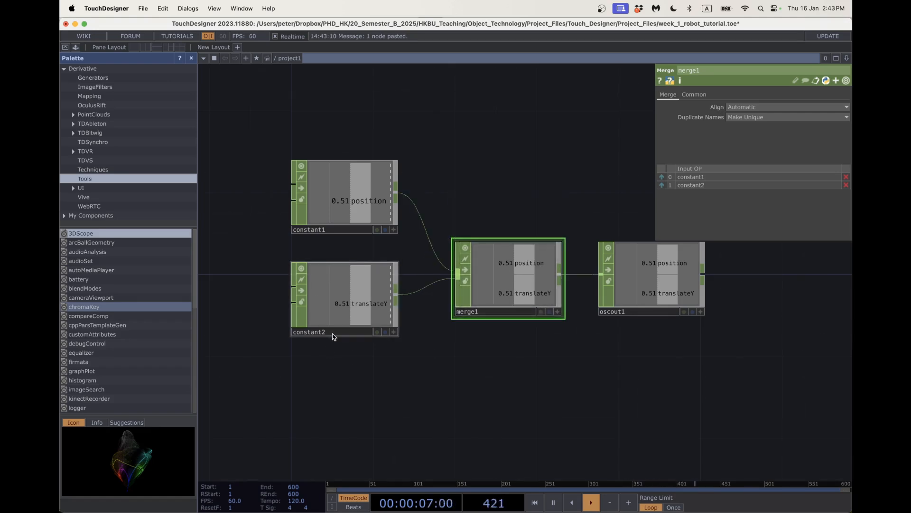
pyautogui.hotkey('ctrl', 'c')
pyautogui.hotkey('ctrl', 'v')
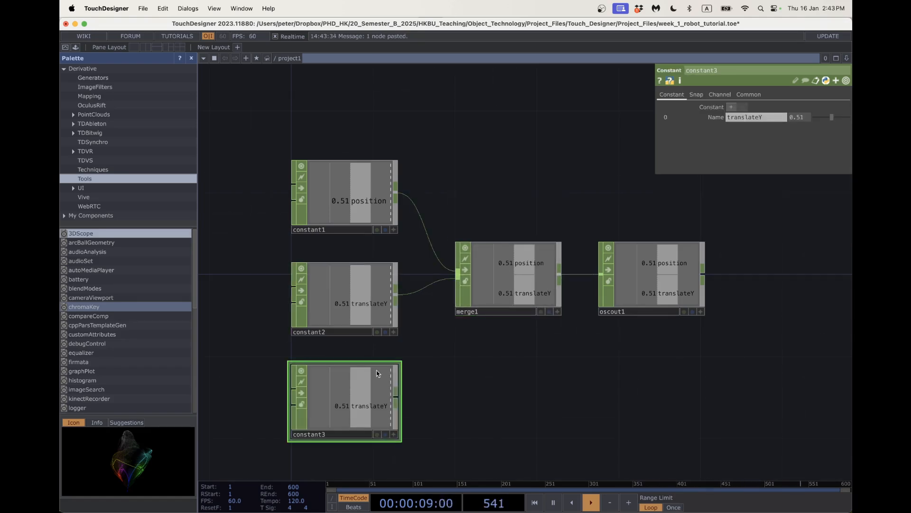
pyautogui.click(762, 118)
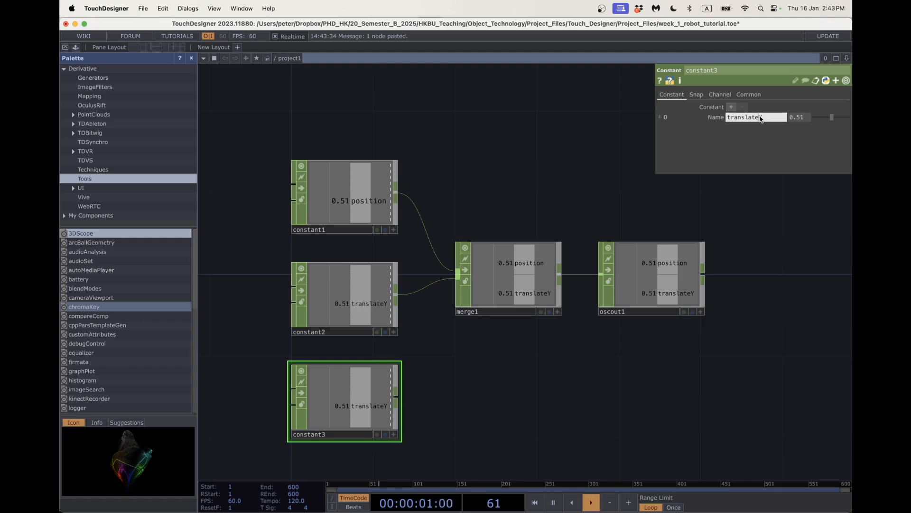
pyautogui.press('BackSpace')
pyautogui.write('Z')
pyautogui.press('Return')
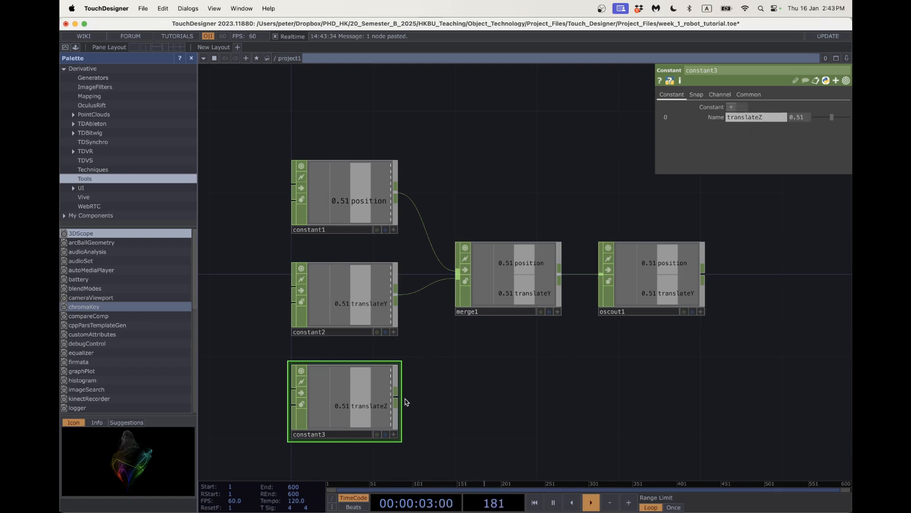
pyautogui.moveTo(397, 395); pyautogui.dragTo(458, 280)
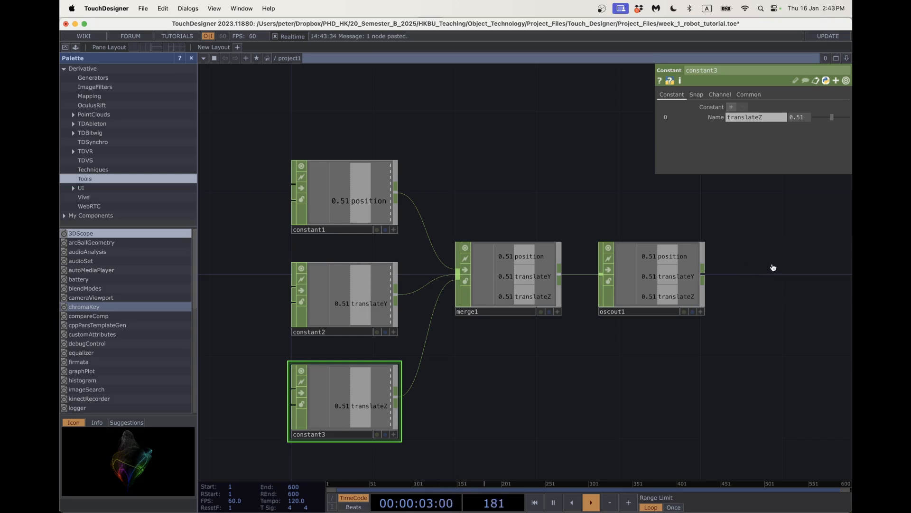
pyautogui.press('super+Tab')
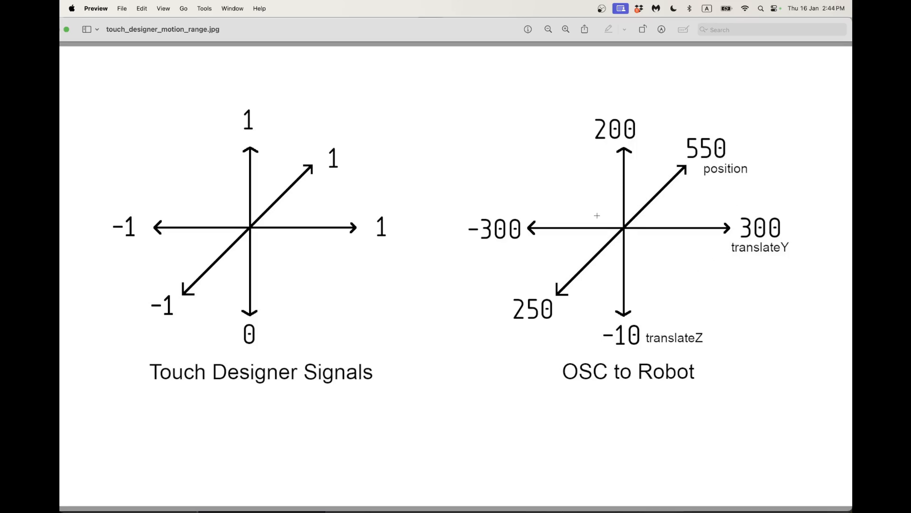
# Narrow the TouchDesigner window and place the zoomed-out motion-range diagram in Preview beside it.
pyautogui.press('super+Tab')
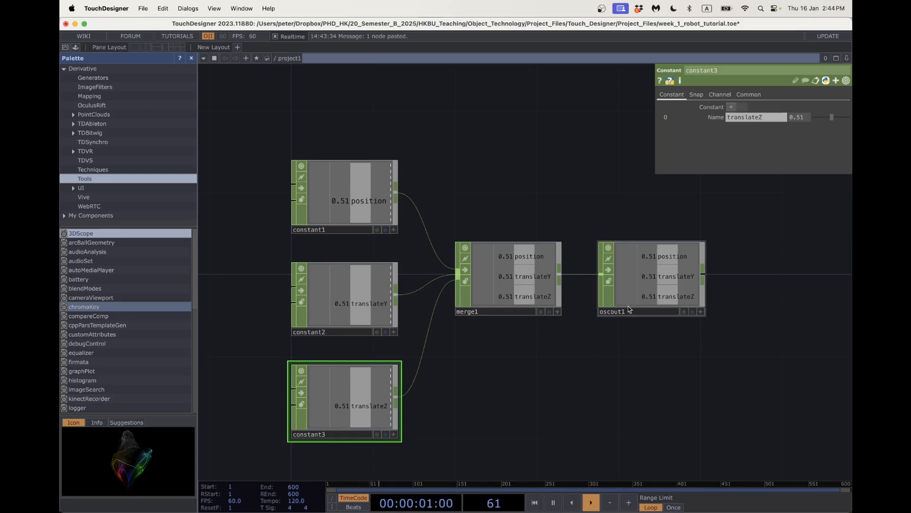
pyautogui.scroll(6, 583, 318)
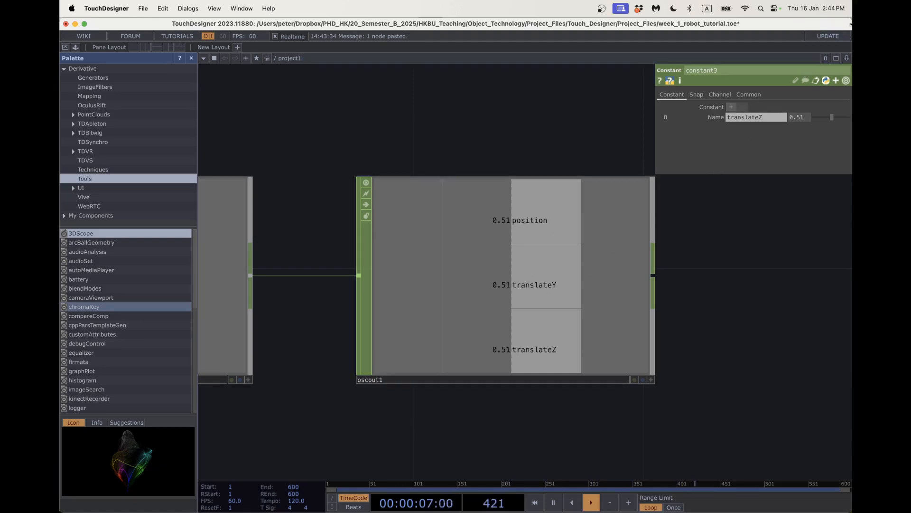
pyautogui.moveTo(852, 23); pyautogui.dragTo(552, 12)
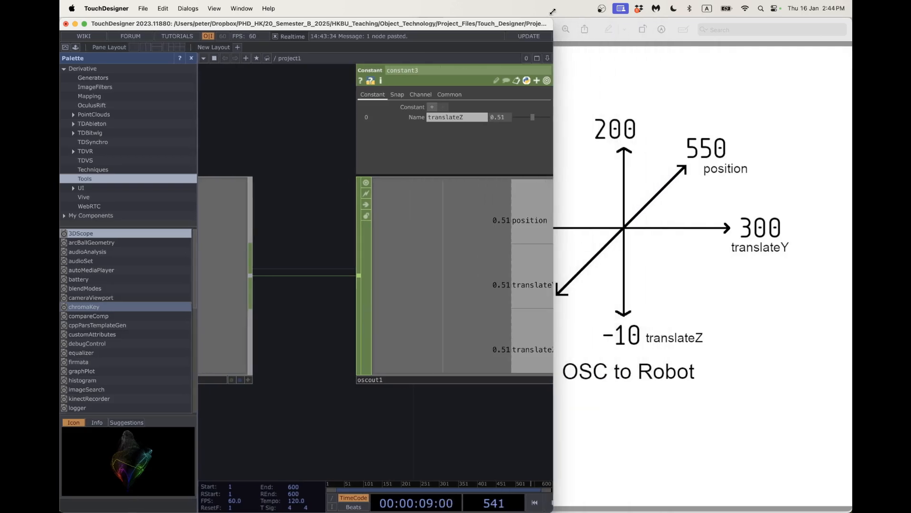
pyautogui.moveTo(610, 41); pyautogui.dragTo(663, 40)
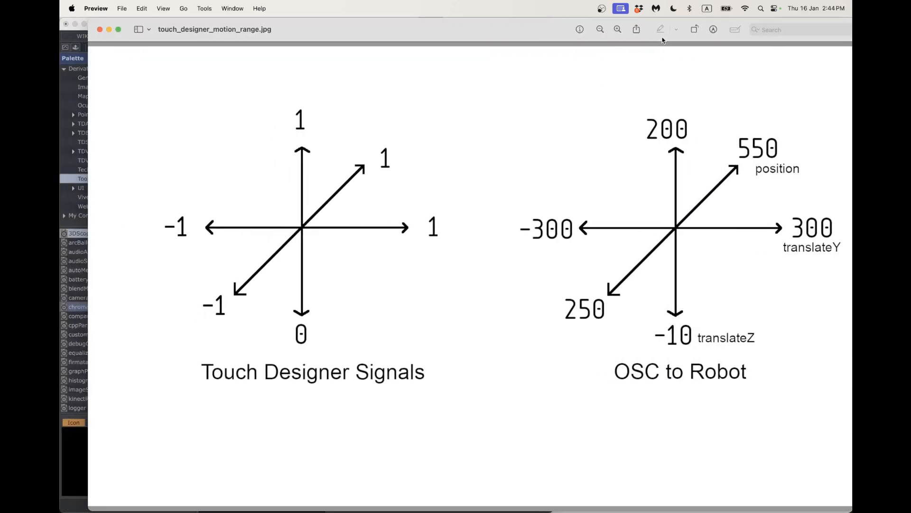
pyautogui.click(62, 33)
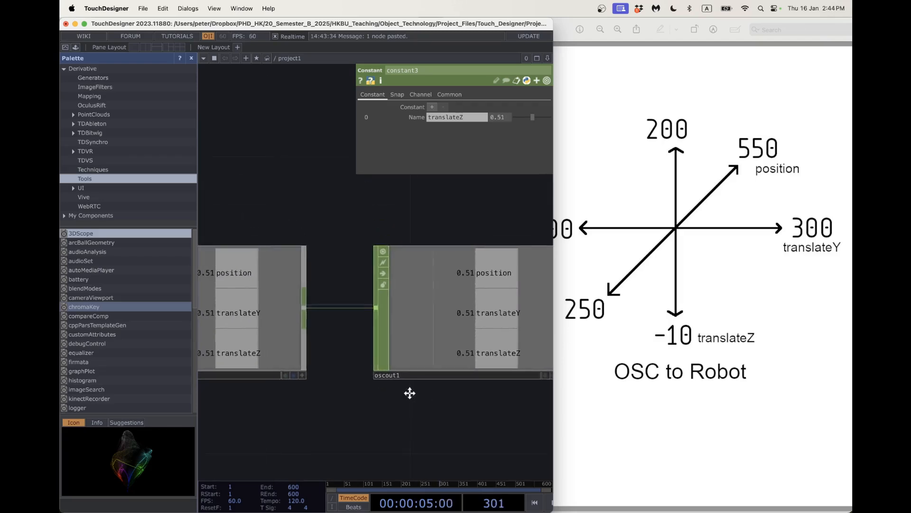
pyautogui.moveTo(410, 393); pyautogui.dragTo(331, 385)
pyautogui.click(611, 258)
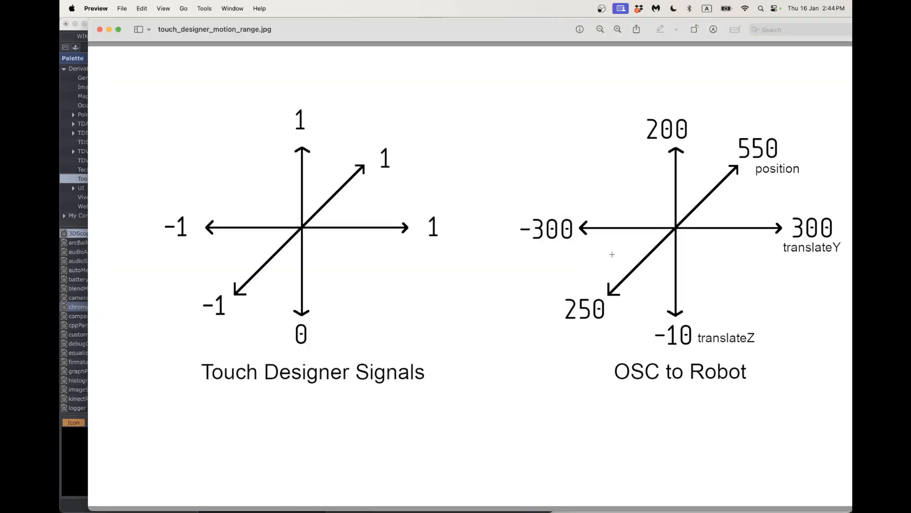
pyautogui.press('super+minus')
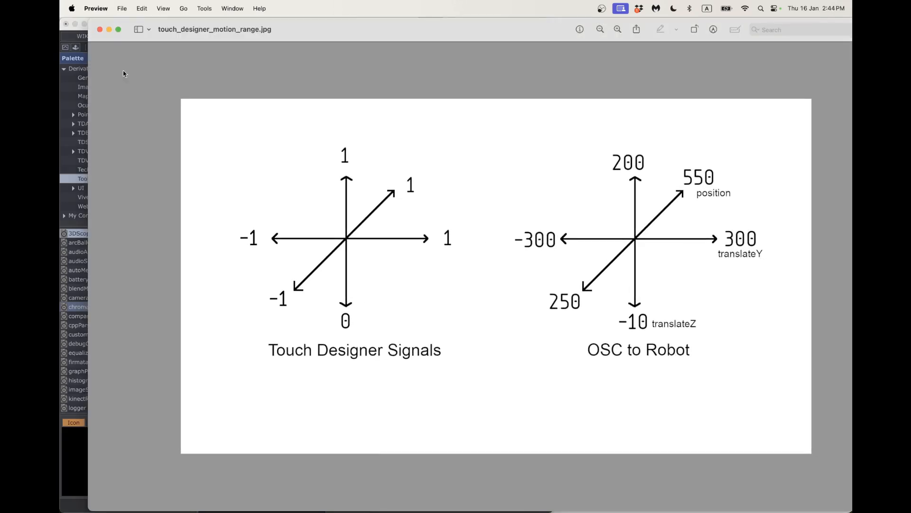
pyautogui.click(78, 96)
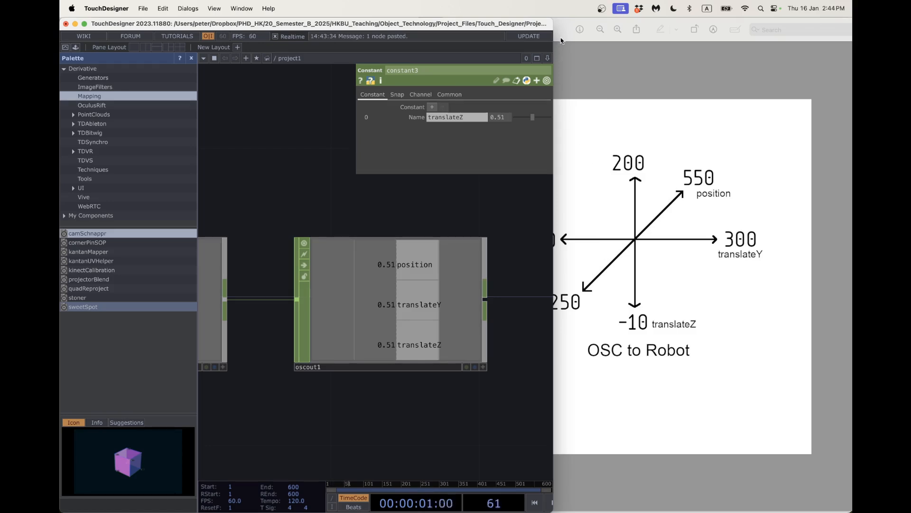
pyautogui.moveTo(560, 41); pyautogui.dragTo(635, 38)
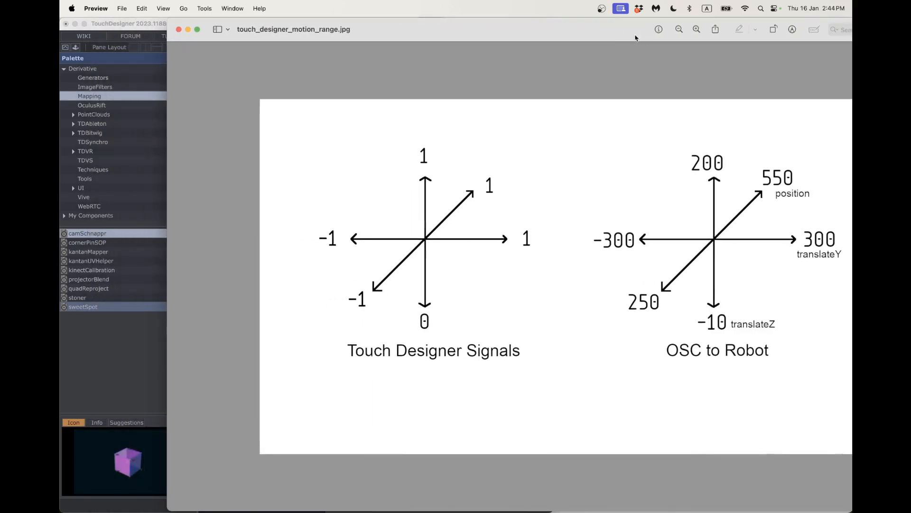
# Enter 300 as constant1's position value and pan the network to view all nodes.
pyautogui.click(153, 30)
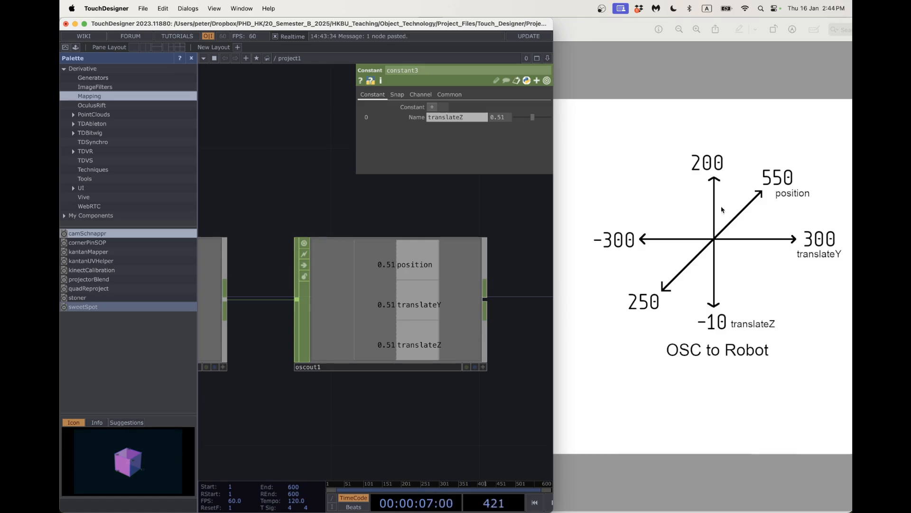
pyautogui.scroll(-5, 312, 409)
pyautogui.moveTo(313, 411); pyautogui.dragTo(429, 383)
pyautogui.moveTo(316, 393); pyautogui.dragTo(372, 375)
pyautogui.click(291, 244)
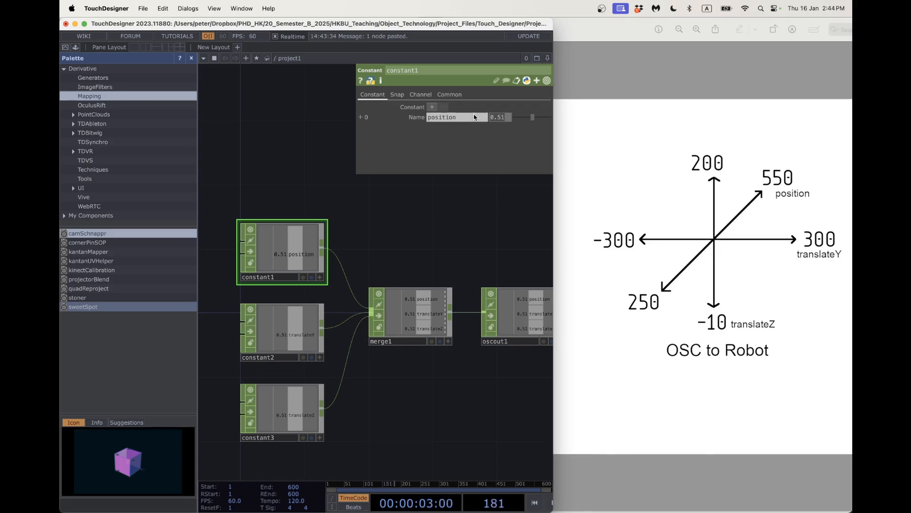
pyautogui.write('300')
pyautogui.press('Return')
pyautogui.moveTo(468, 376); pyautogui.dragTo(242, 377)
pyautogui.moveTo(320, 356); pyautogui.dragTo(378, 356)
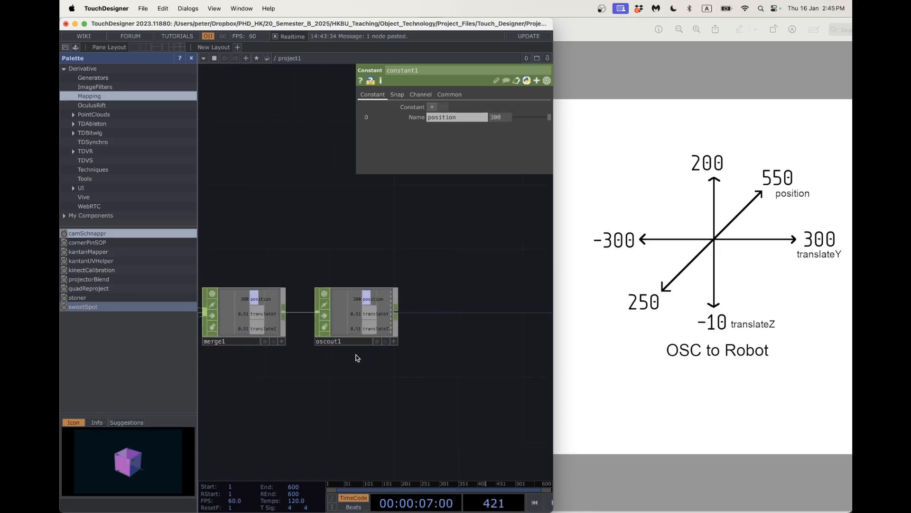
pyautogui.scroll(3, 356, 355)
pyautogui.moveTo(333, 386); pyautogui.dragTo(408, 370)
pyautogui.scroll(-5, 387, 372)
pyautogui.scroll(-1, 366, 375)
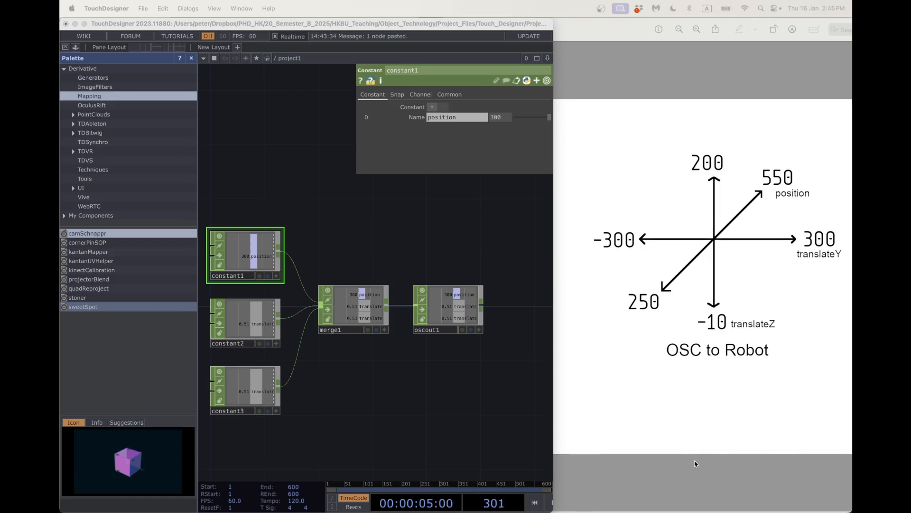
pyautogui.scroll(-3, 331, 401)
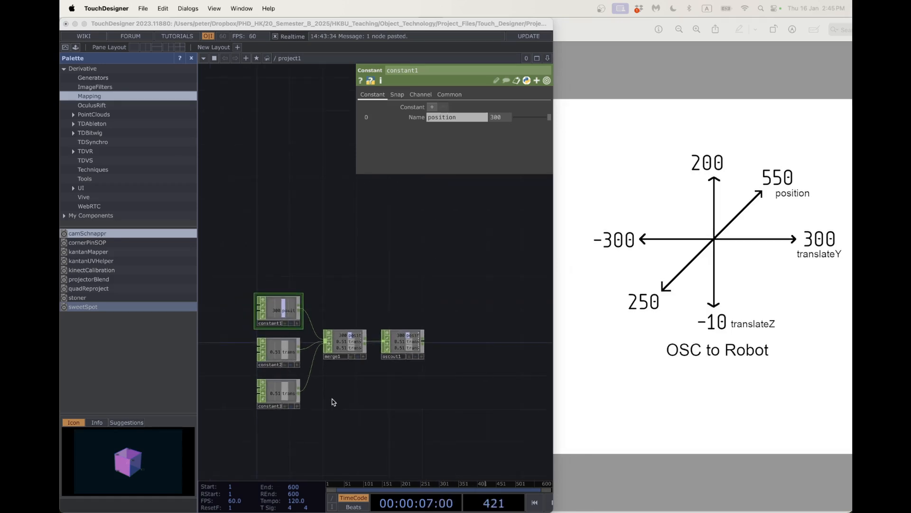
# Drag constant1, constant2 and constant3 leftward to open space before merge1.
pyautogui.moveTo(332, 401); pyautogui.dragTo(429, 375)
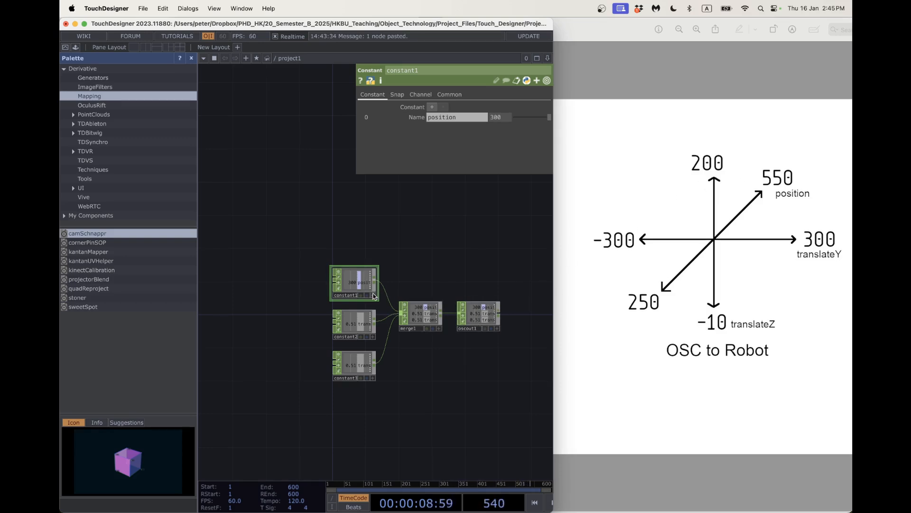
pyautogui.moveTo(351, 285); pyautogui.dragTo(252, 285)
pyautogui.moveTo(333, 338); pyautogui.dragTo(235, 339)
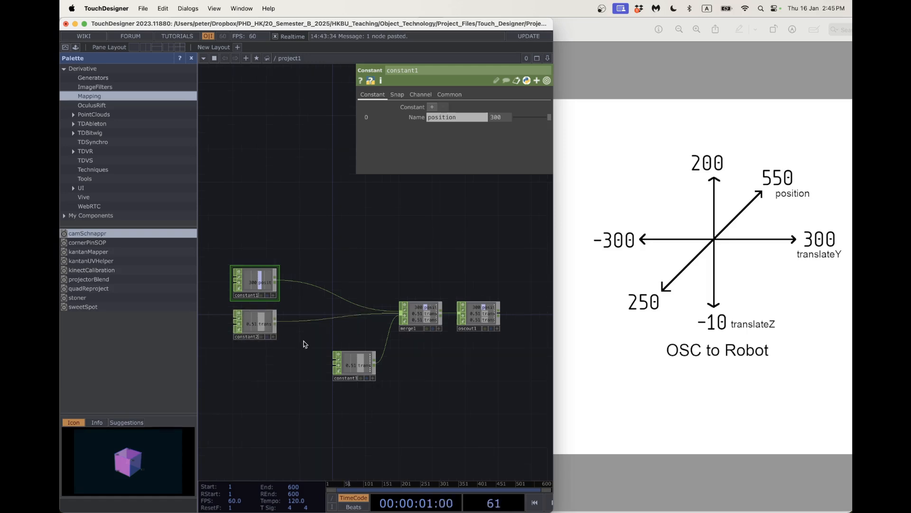
pyautogui.moveTo(333, 380); pyautogui.dragTo(233, 380)
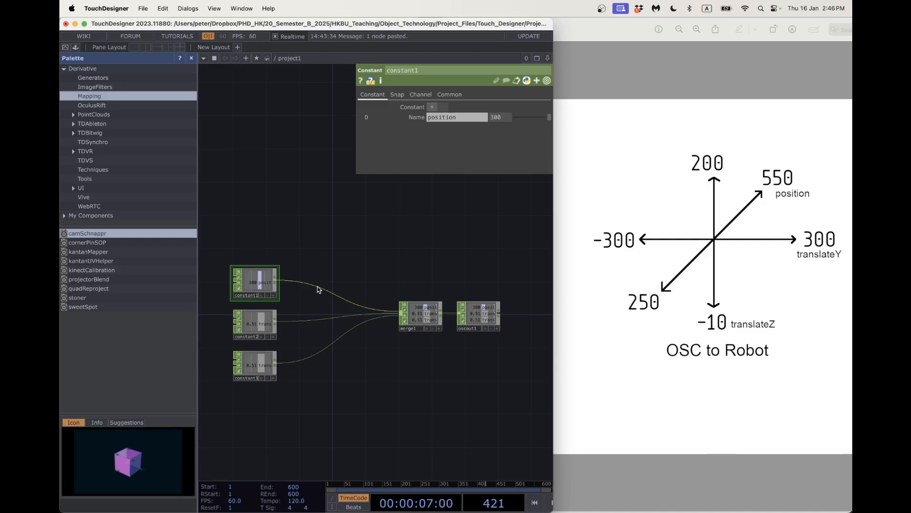
# Insert a Limit CHOP on constant1's wire and set its type to Clamp.
pyautogui.rightClick(317, 286)
pyautogui.click(327, 275)
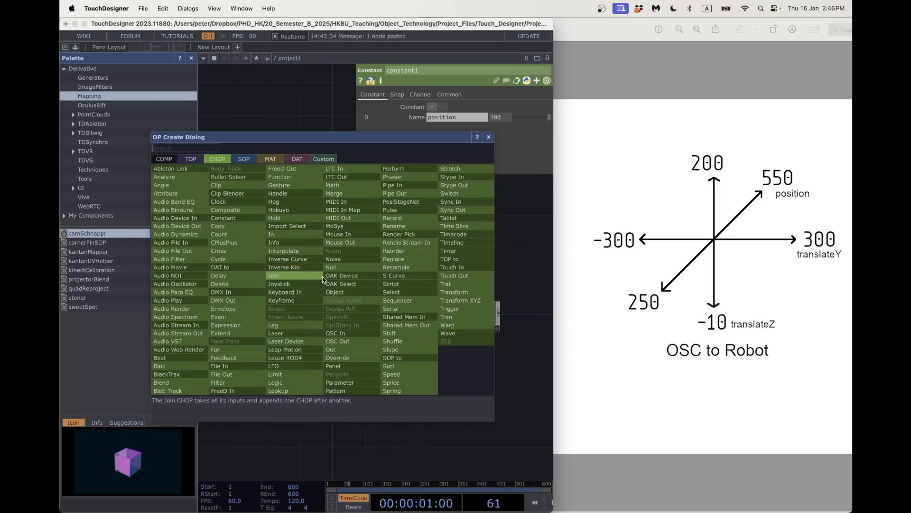
pyautogui.write('limit')
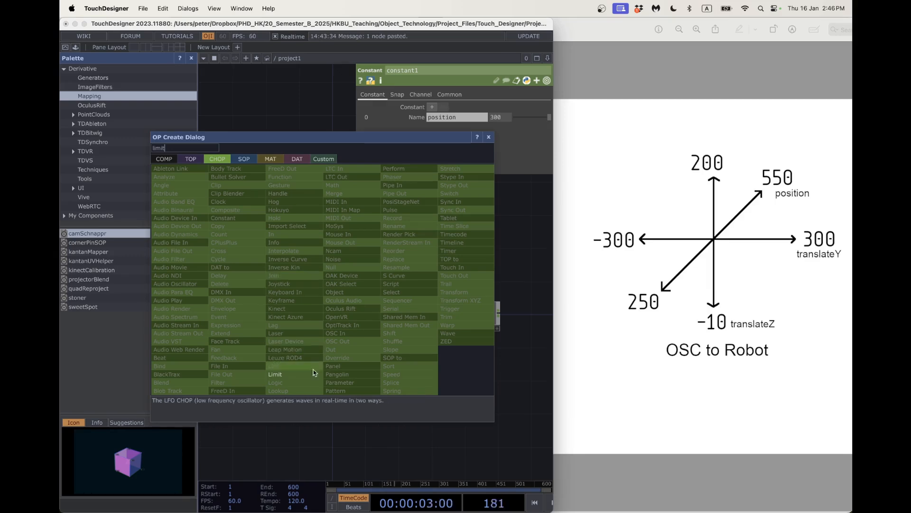
pyautogui.click(312, 373)
pyautogui.click(314, 285)
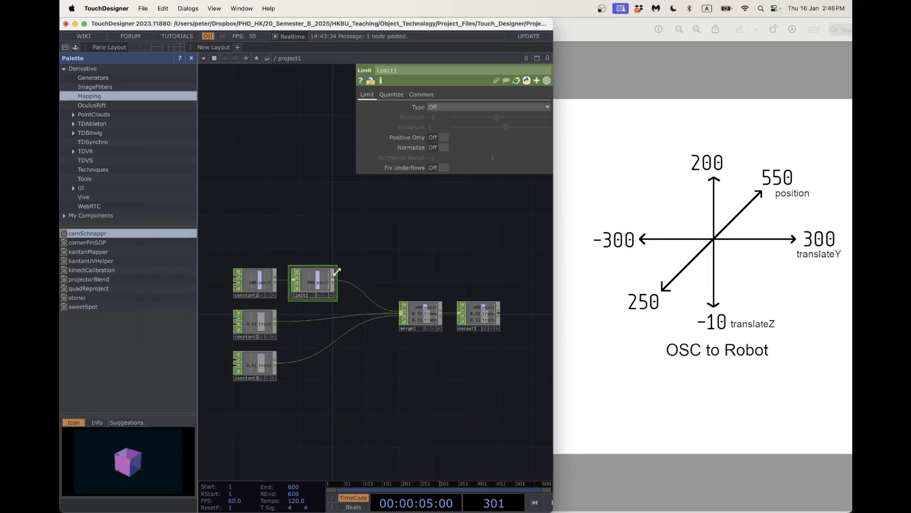
pyautogui.click(446, 107)
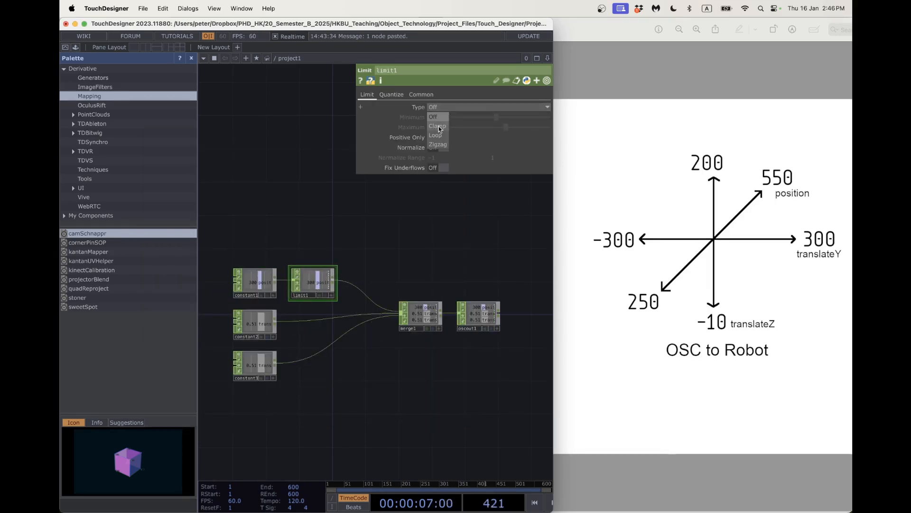
pyautogui.click(440, 116)
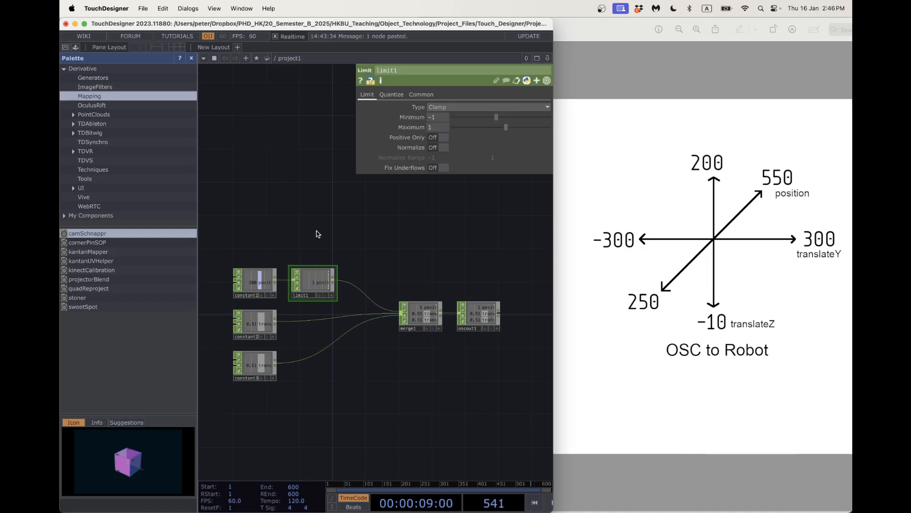
# Set limit1's maximum to 550 and minimum to 250, shifting constant1 and constant2 left.
pyautogui.moveTo(257, 278); pyautogui.dragTo(240, 278)
pyautogui.click(317, 276)
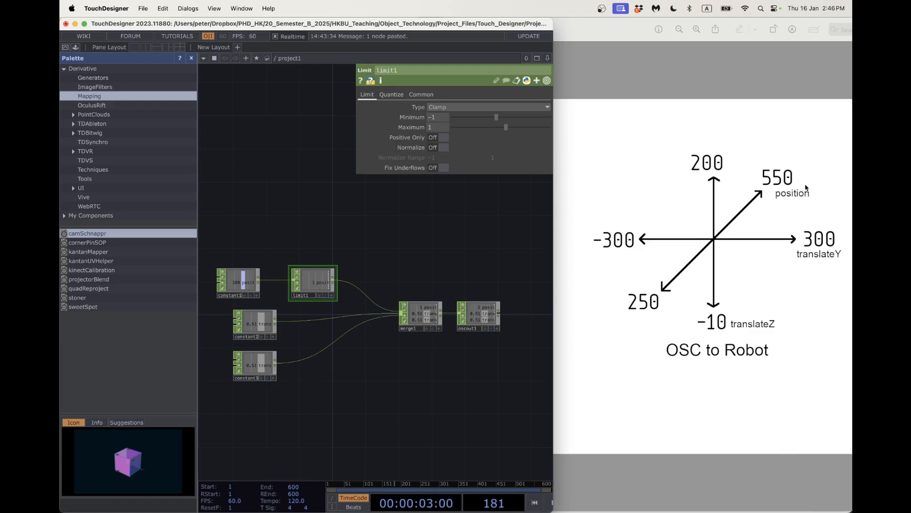
pyautogui.click(437, 127)
pyautogui.write('550')
pyautogui.moveTo(443, 117); pyautogui.dragTo(410, 116)
pyautogui.write('25')
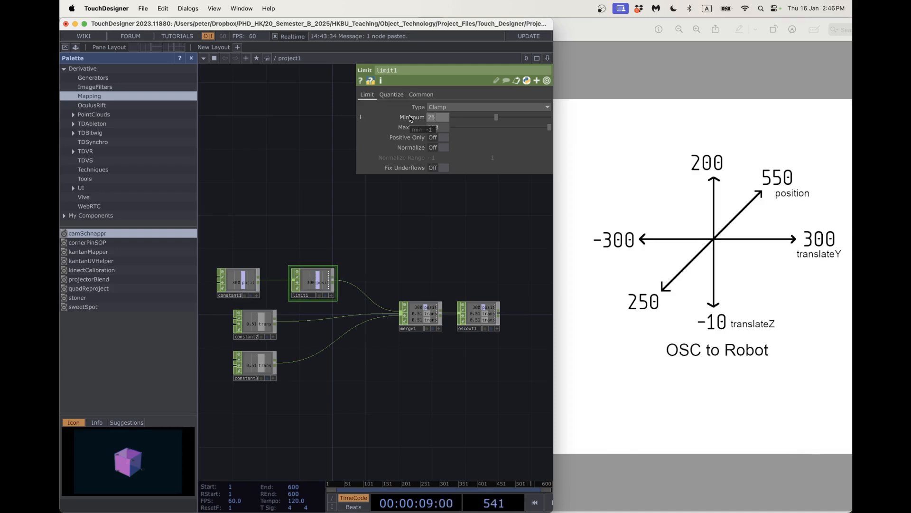
pyautogui.write('0')
pyautogui.moveTo(249, 323); pyautogui.dragTo(233, 322)
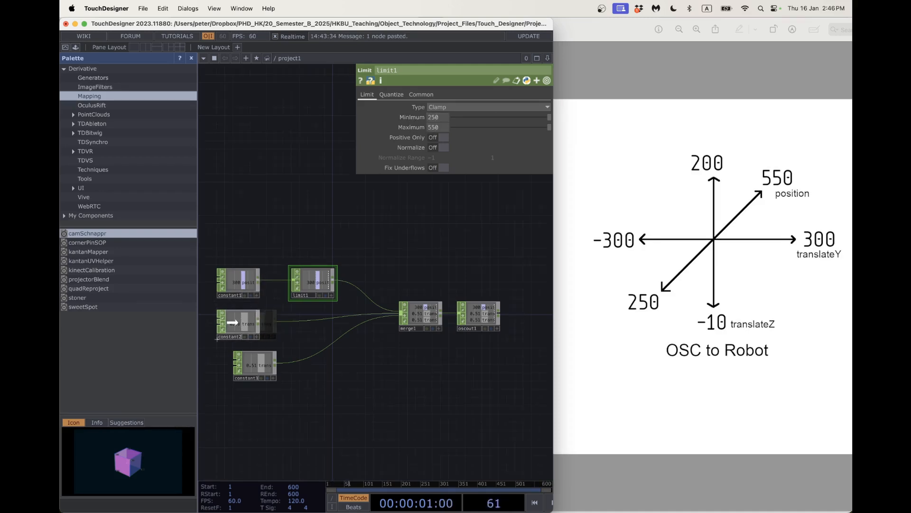
# Insert a Limit CHOP, limit2, on constant2's wire before the merge.
pyautogui.rightClick(307, 320)
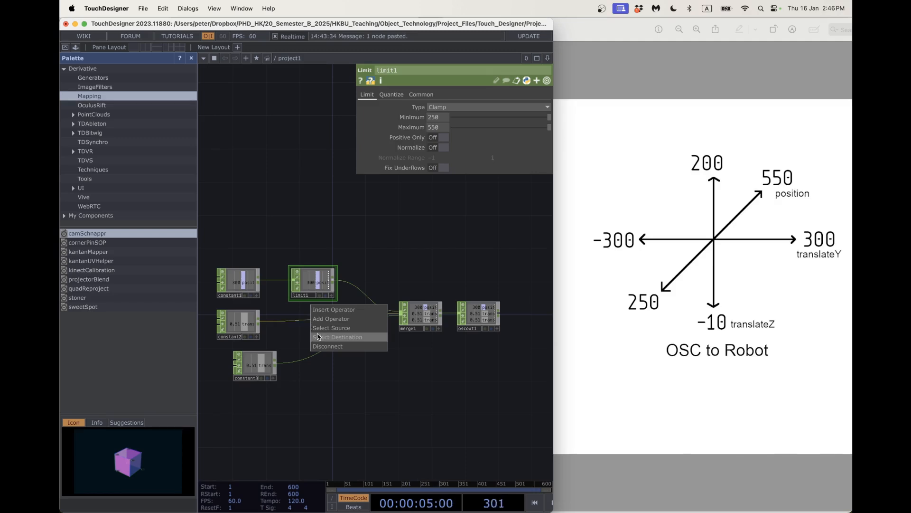
pyautogui.click(285, 319)
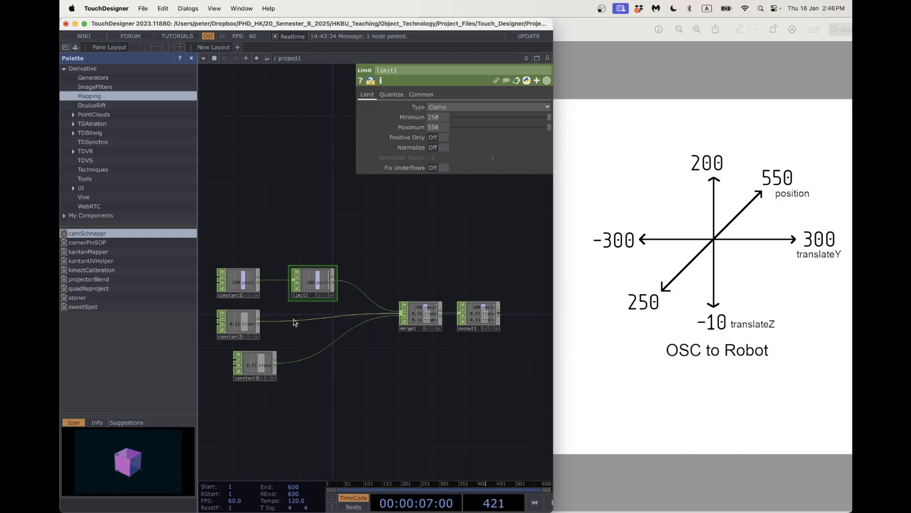
pyautogui.rightClick(295, 319)
pyautogui.click(302, 311)
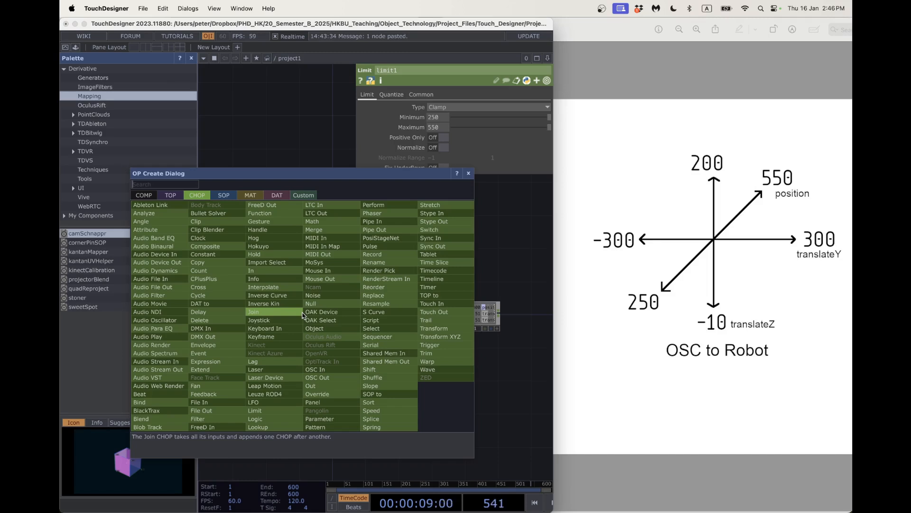
pyautogui.write('lim')
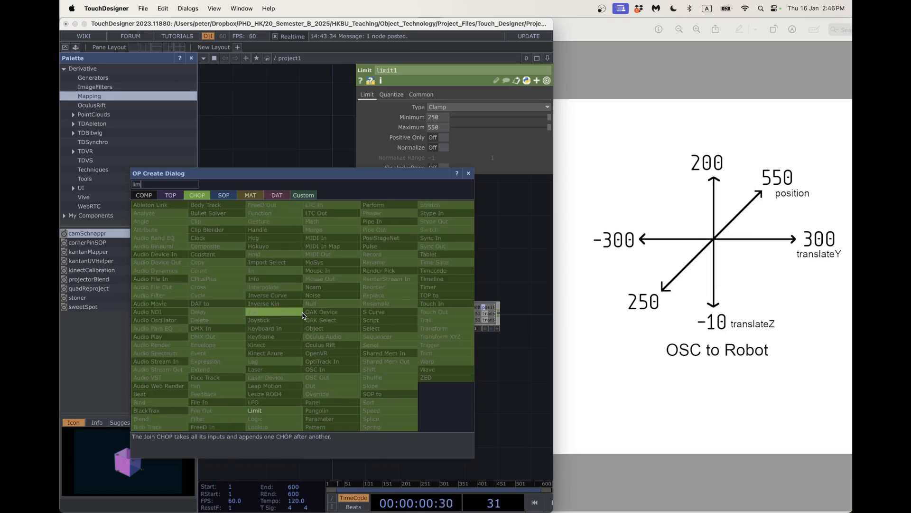
pyautogui.click(280, 412)
pyautogui.click(312, 326)
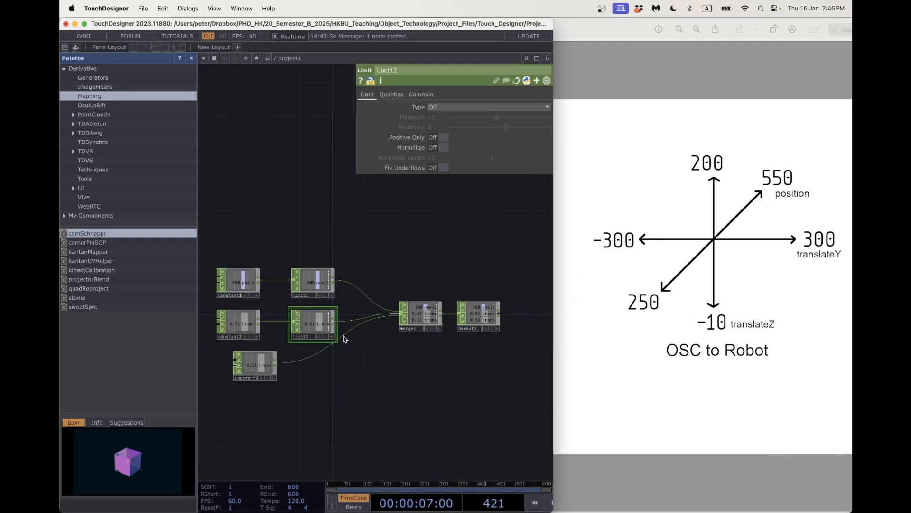
# Set limit2 to Clamp with minimum -300 and maximum 300, then nudge constant3 down-left.
pyautogui.scroll(2, 272, 327)
pyautogui.scroll(2, 259, 326)
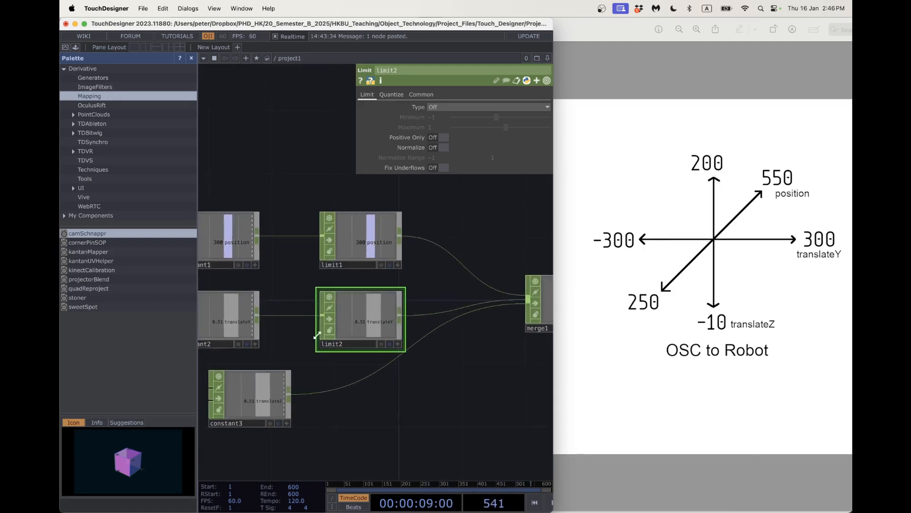
pyautogui.scroll(-1, 366, 345)
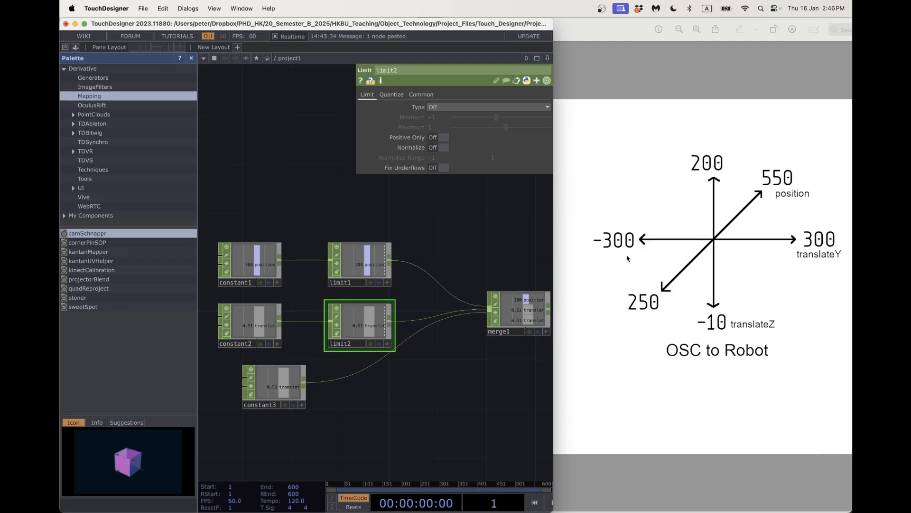
pyautogui.click(433, 107)
pyautogui.click(440, 125)
pyautogui.click(436, 117)
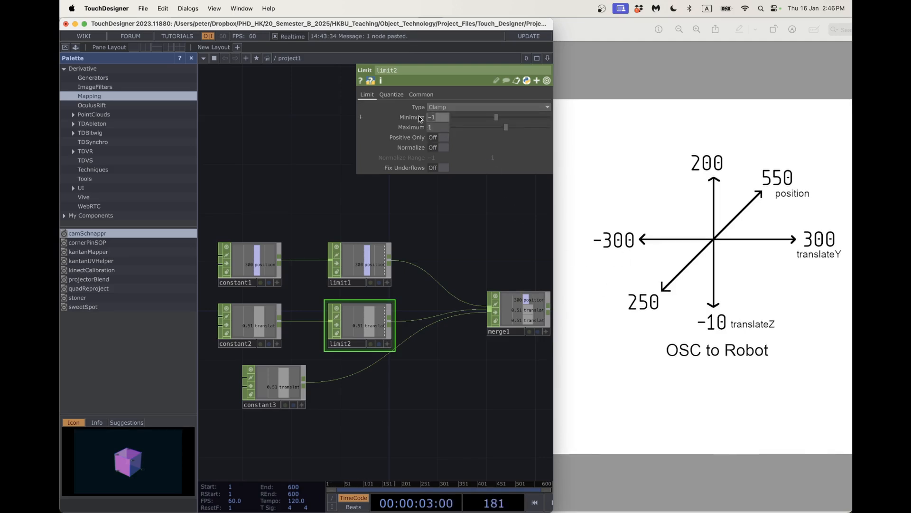
pyautogui.write('-300')
pyautogui.press('Tab')
pyautogui.write('300')
pyautogui.press('Return')
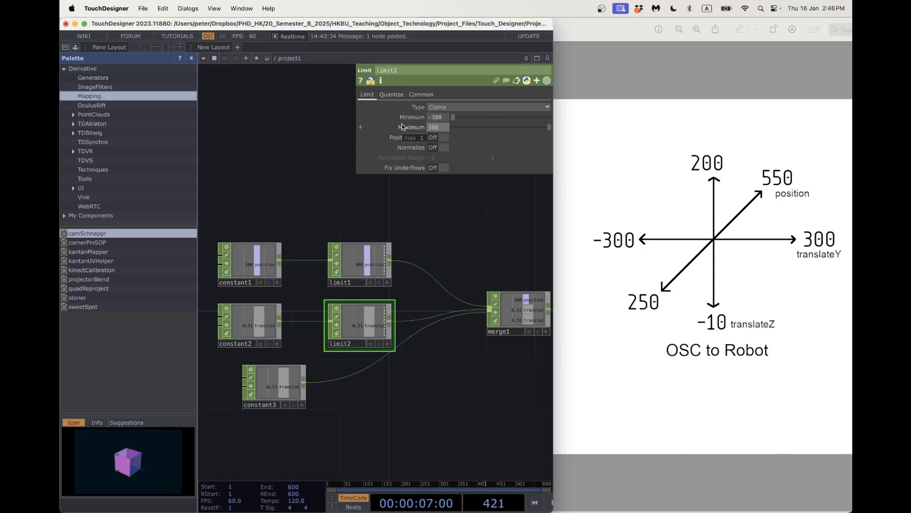
pyautogui.scroll(-1, 406, 339)
pyautogui.moveTo(282, 390); pyautogui.dragTo(270, 402)
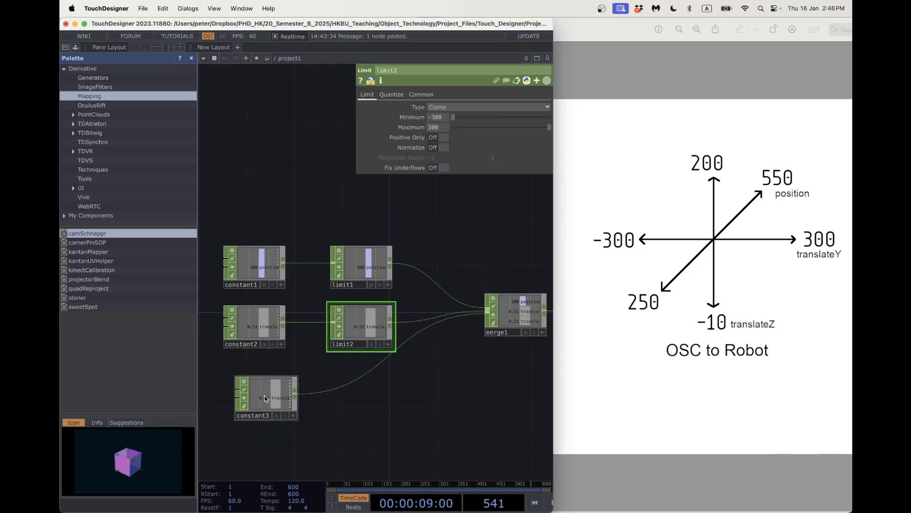
# Insert limit3 on constant3's wire and clamp it between -10 and 200.
pyautogui.rightClick(363, 379)
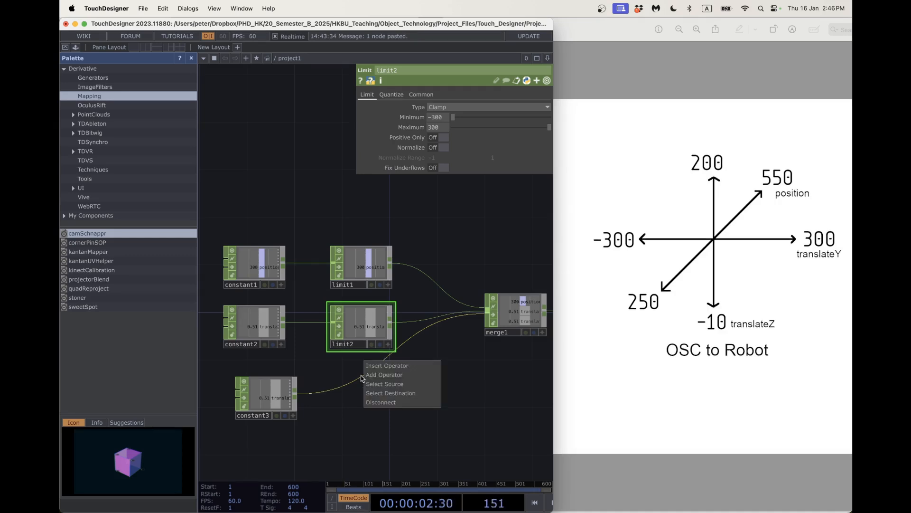
pyautogui.click(387, 366)
pyautogui.write('lim')
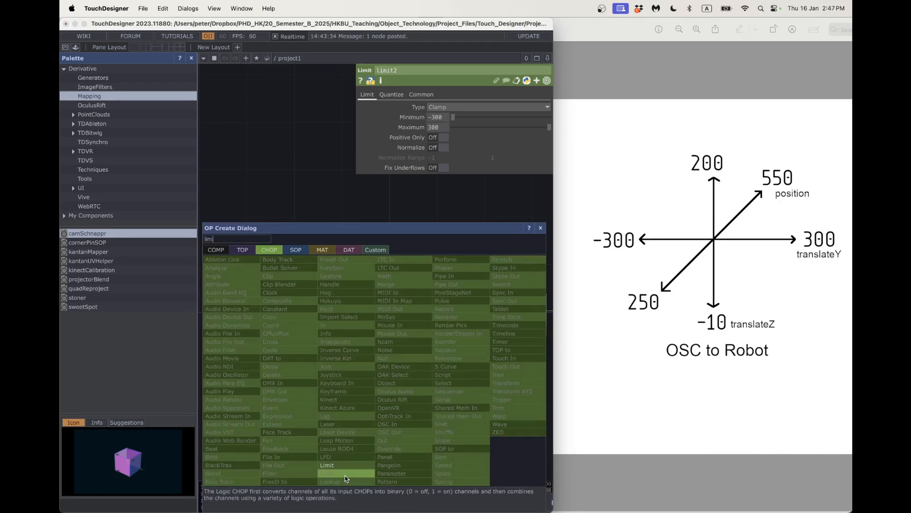
pyautogui.click(327, 465)
pyautogui.click(359, 390)
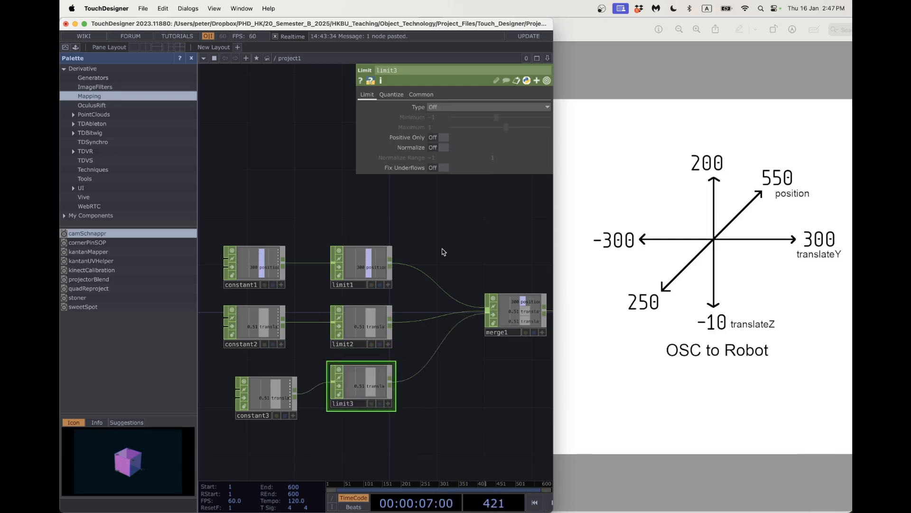
pyautogui.click(439, 107)
pyautogui.click(438, 126)
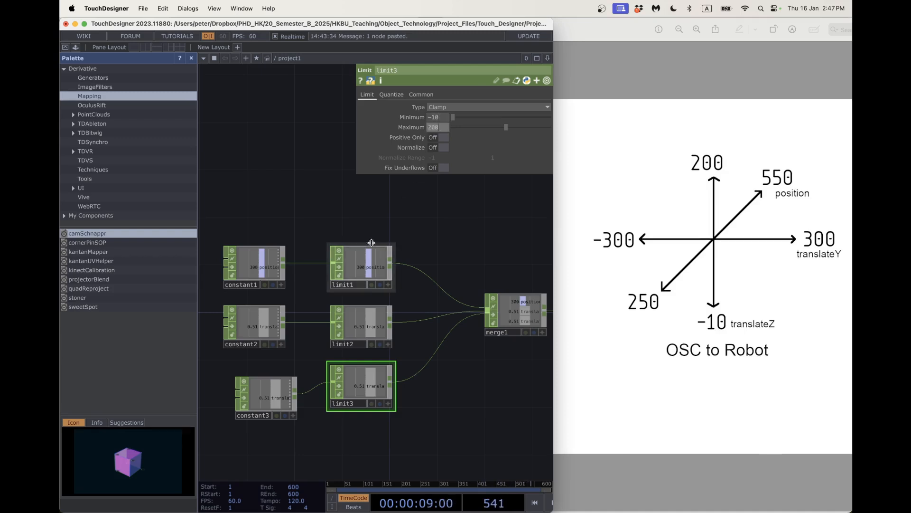
pyautogui.write('200')
pyautogui.press('Return')
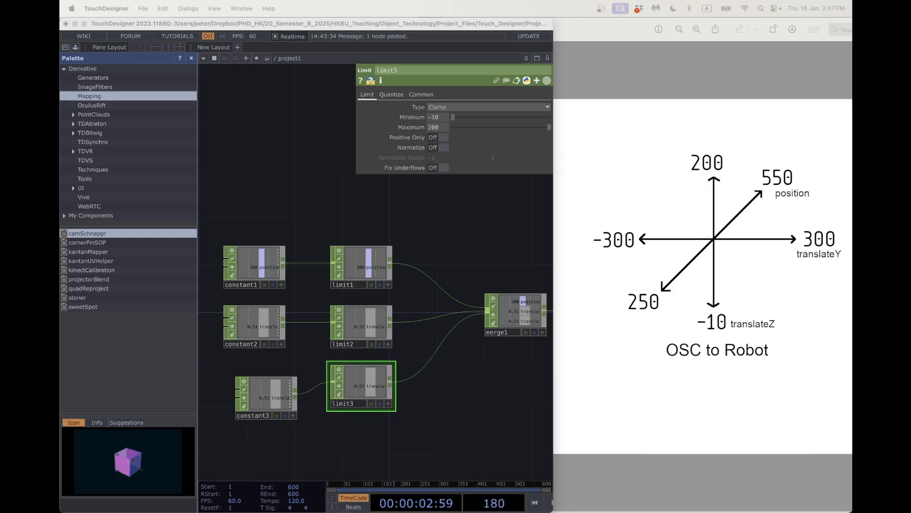
# Line up constant1, constant2 and constant3 in one column and shift the network down.
pyautogui.scroll(-1, 445, 408)
pyautogui.scroll(-2, 445, 407)
pyautogui.moveTo(445, 407); pyautogui.dragTo(472, 397)
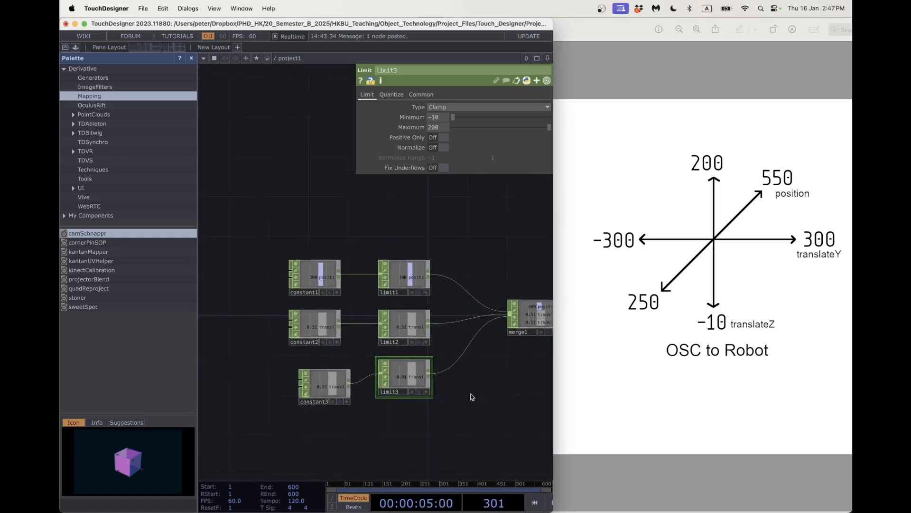
pyautogui.scroll(-1, 419, 398)
pyautogui.moveTo(326, 391); pyautogui.dragTo(238, 391)
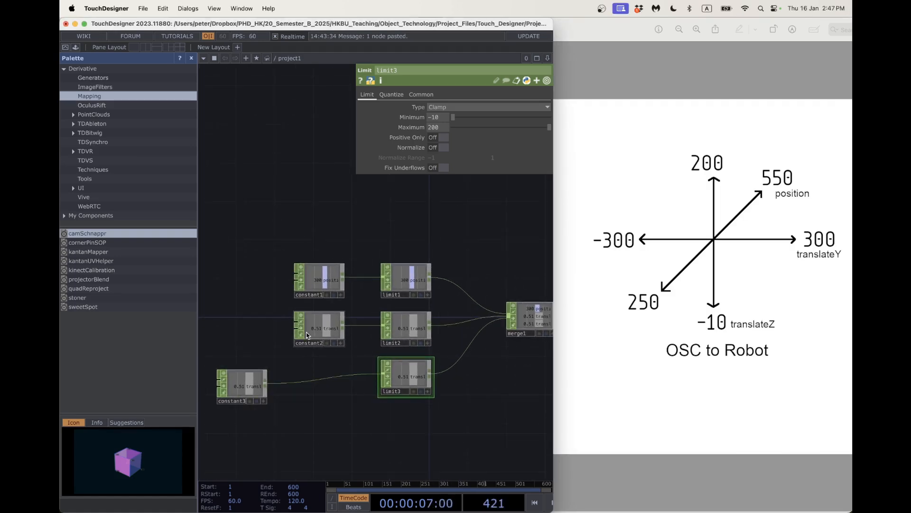
pyautogui.moveTo(311, 327); pyautogui.dragTo(234, 328)
pyautogui.moveTo(310, 290); pyautogui.dragTo(232, 291)
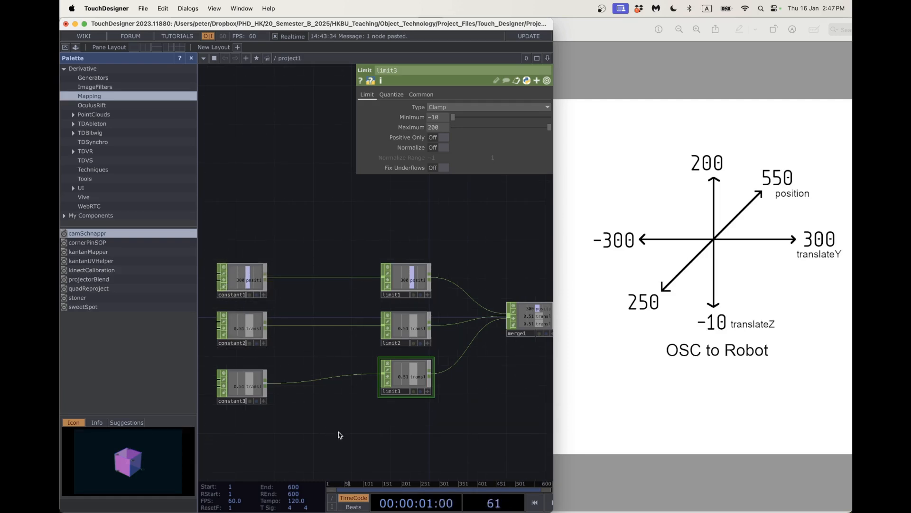
pyautogui.moveTo(340, 435); pyautogui.dragTo(371, 429)
# Add an LFO CHOP, lfo1, above constant1 and wire it into limit1.
pyautogui.press('Tab')
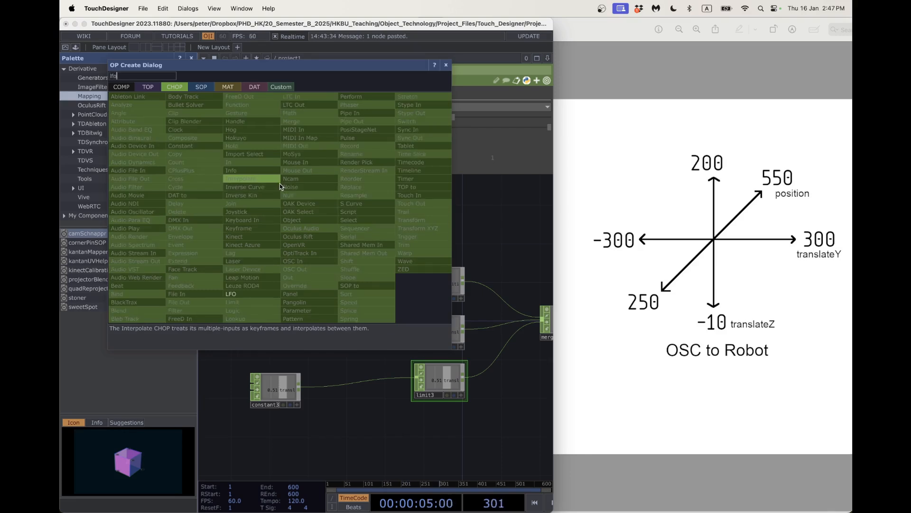
pyautogui.click(253, 295)
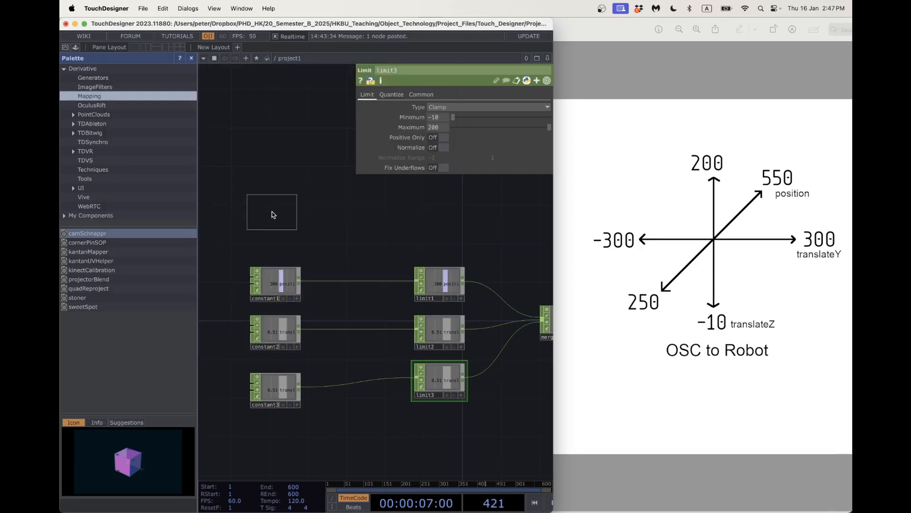
pyautogui.click(271, 219)
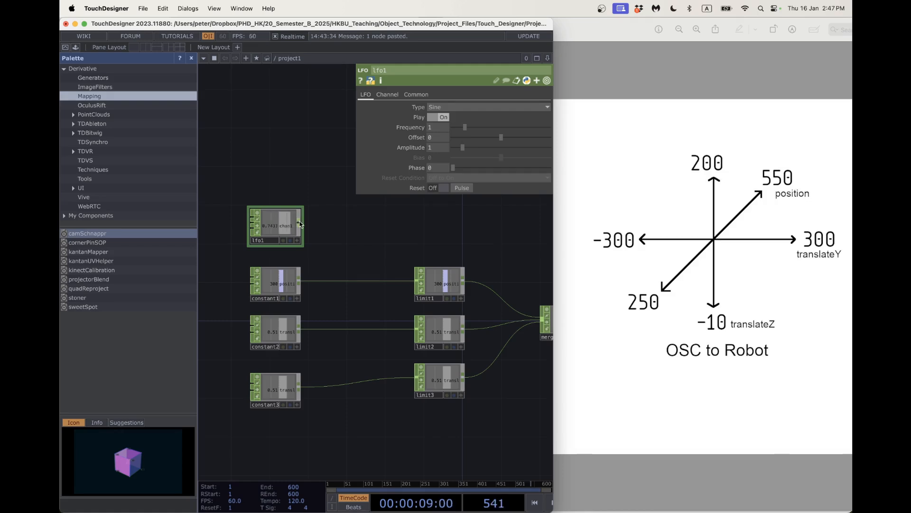
pyautogui.moveTo(300, 224); pyautogui.dragTo(416, 282)
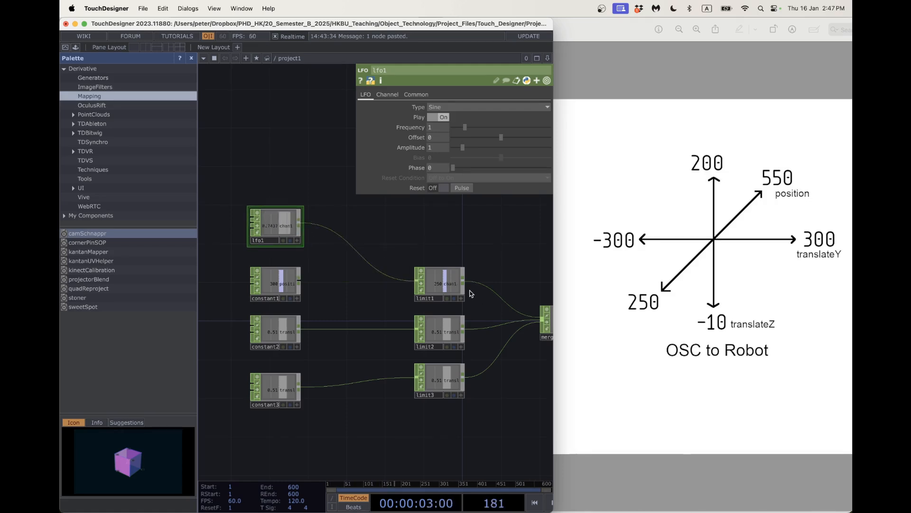
pyautogui.scroll(3, 440, 281)
pyautogui.scroll(-4, 330, 249)
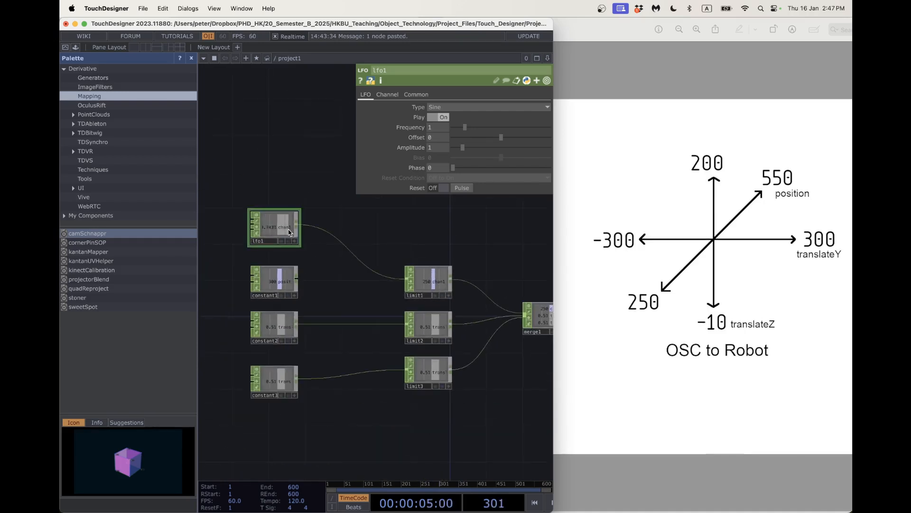
pyautogui.scroll(2, 444, 289)
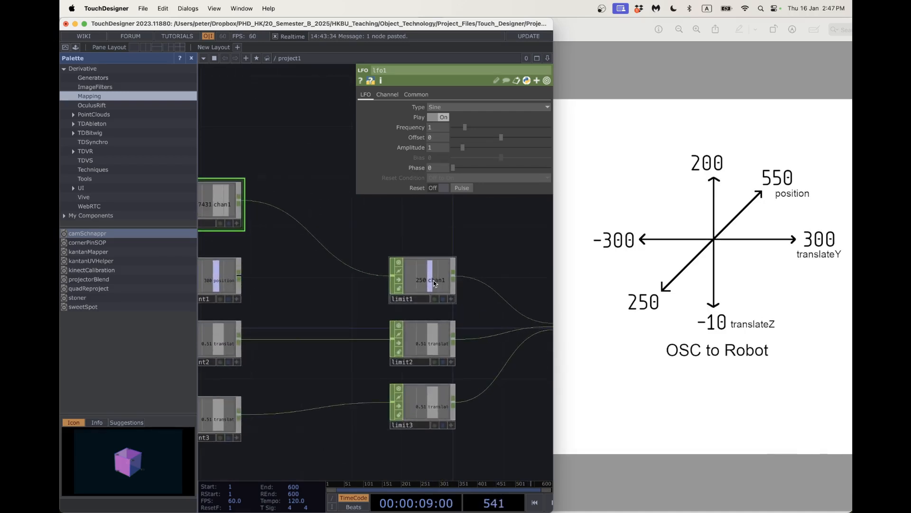
pyautogui.moveTo(522, 398); pyautogui.dragTo(335, 372)
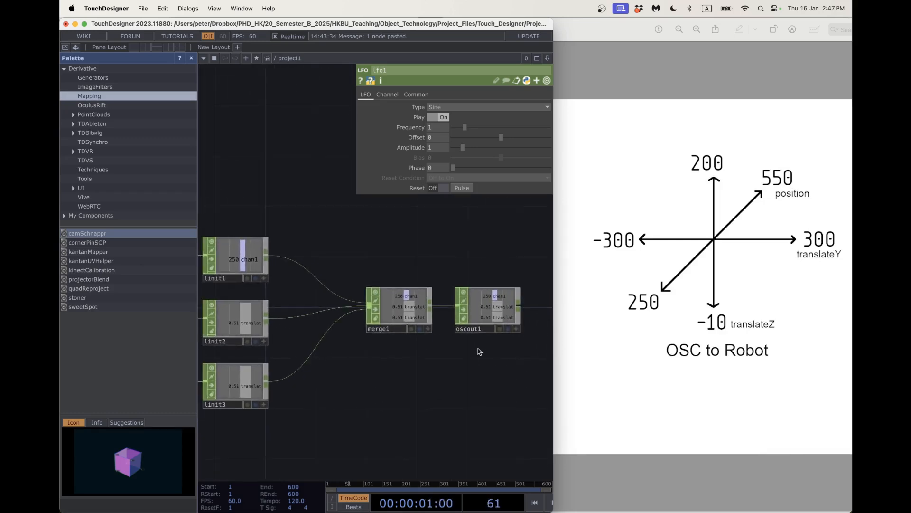
pyautogui.moveTo(478, 351); pyautogui.dragTo(417, 363)
pyautogui.scroll(3, 450, 320)
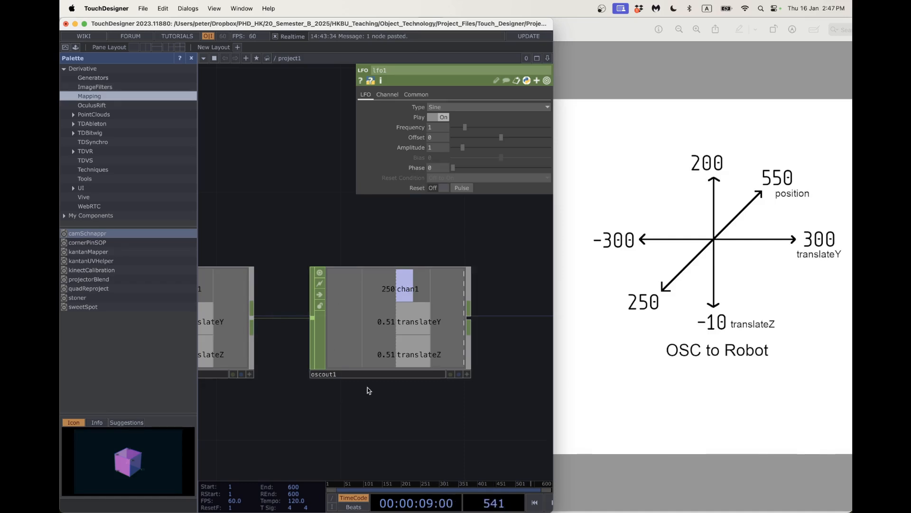
pyautogui.scroll(-2, 350, 317)
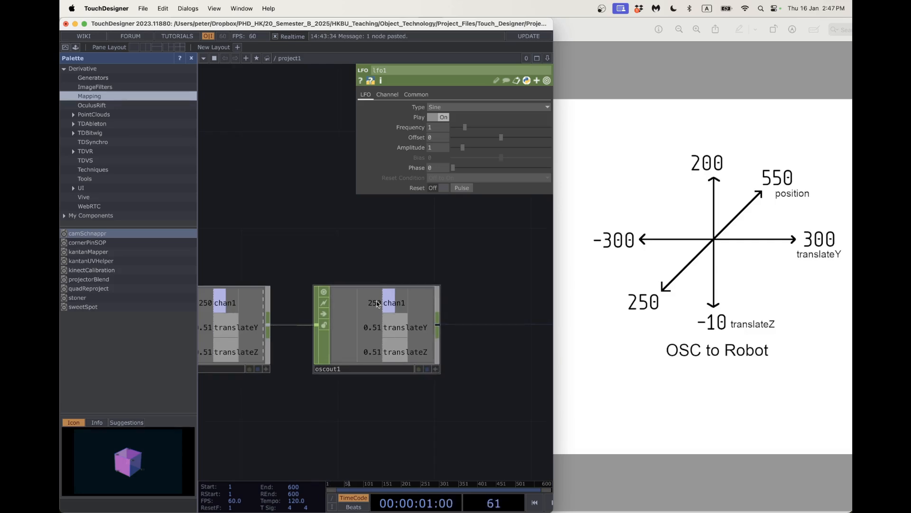
pyautogui.scroll(-5, 362, 369)
pyautogui.moveTo(354, 386); pyautogui.dragTo(411, 366)
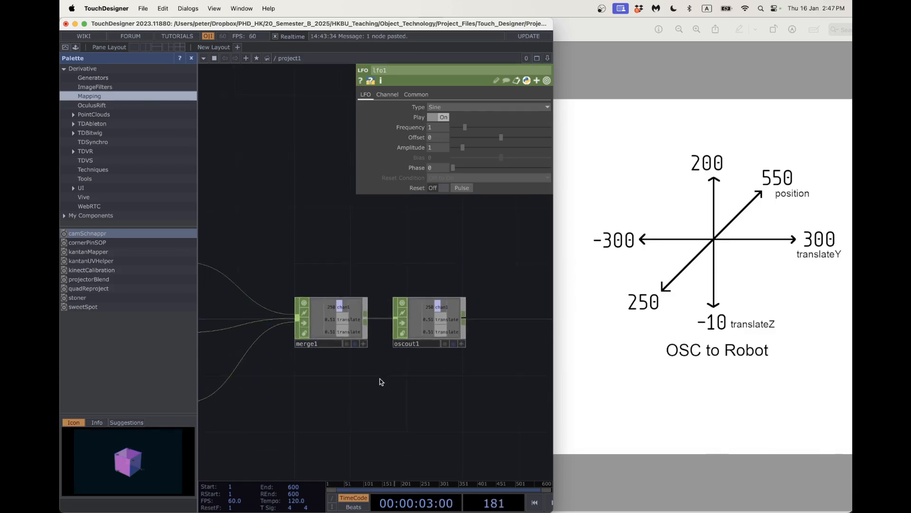
pyautogui.scroll(-1, 348, 429)
pyautogui.scroll(-1, 348, 429)
pyautogui.moveTo(360, 408); pyautogui.dragTo(392, 400)
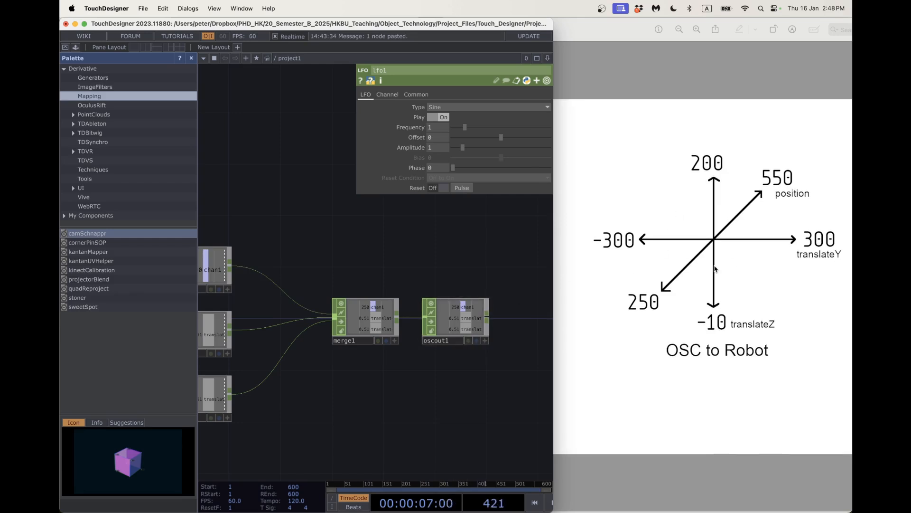
pyautogui.moveTo(403, 390); pyautogui.dragTo(530, 422)
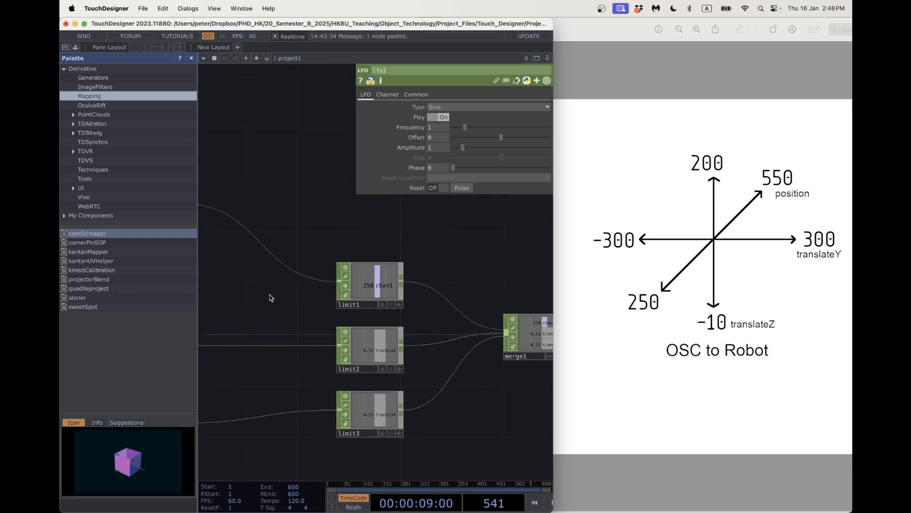
pyautogui.moveTo(271, 298); pyautogui.dragTo(361, 334)
# Insert rename1 between lfo1 and limit1, renaming the channel to position.
pyautogui.rightClick(357, 282)
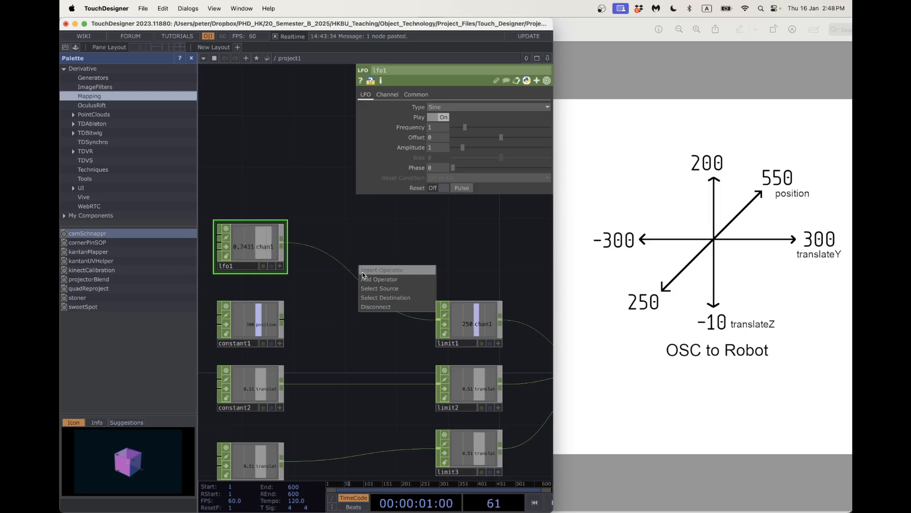
pyautogui.click(362, 273)
pyautogui.write('rename')
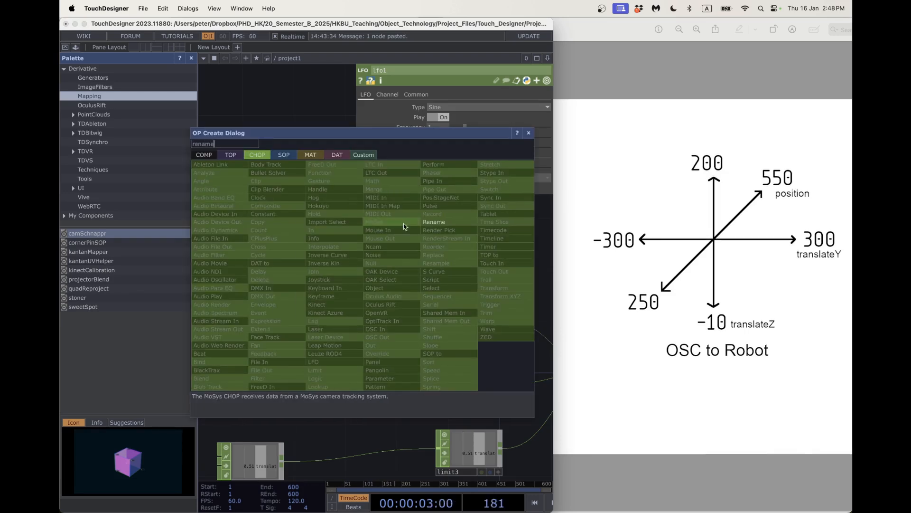
pyautogui.click(426, 223)
pyautogui.click(369, 289)
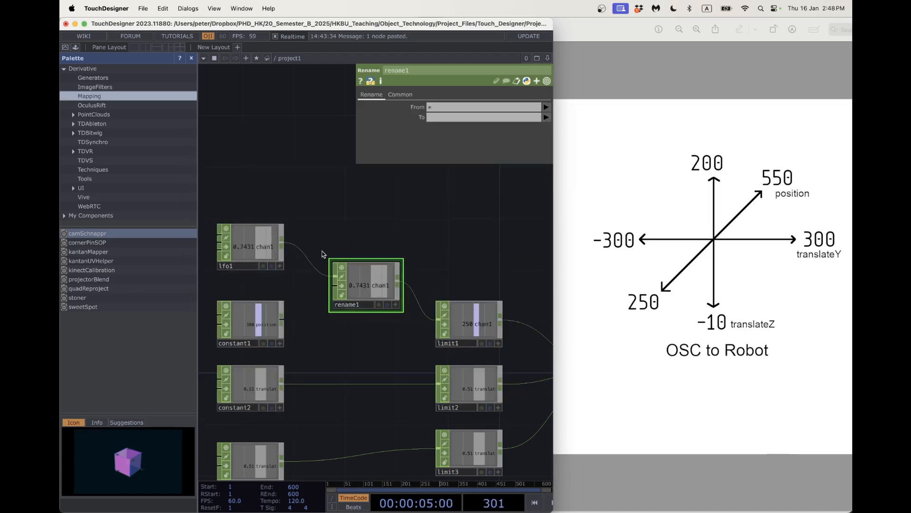
pyautogui.click(438, 118)
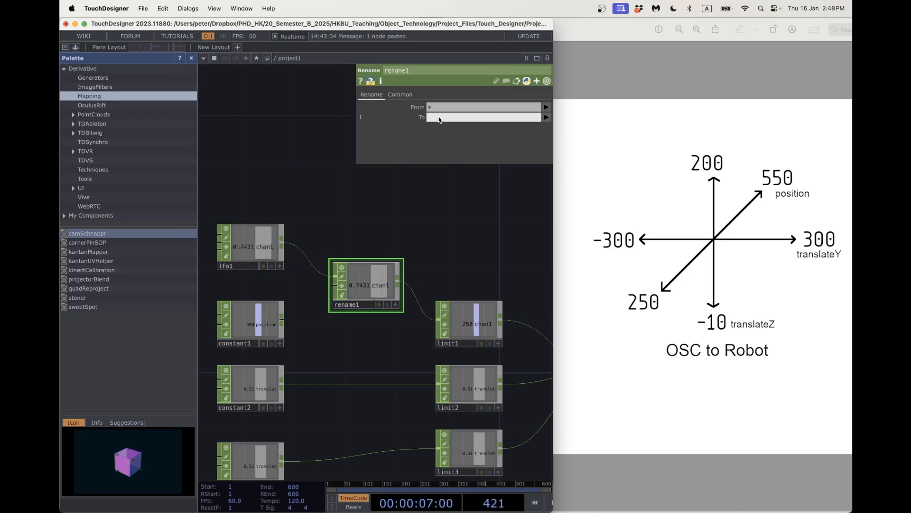
pyautogui.write('position')
pyautogui.press('Return')
# Move rename1 down beside limit1.
pyautogui.hscroll(5, 417, 217)
pyautogui.scroll(-2, 417, 218)
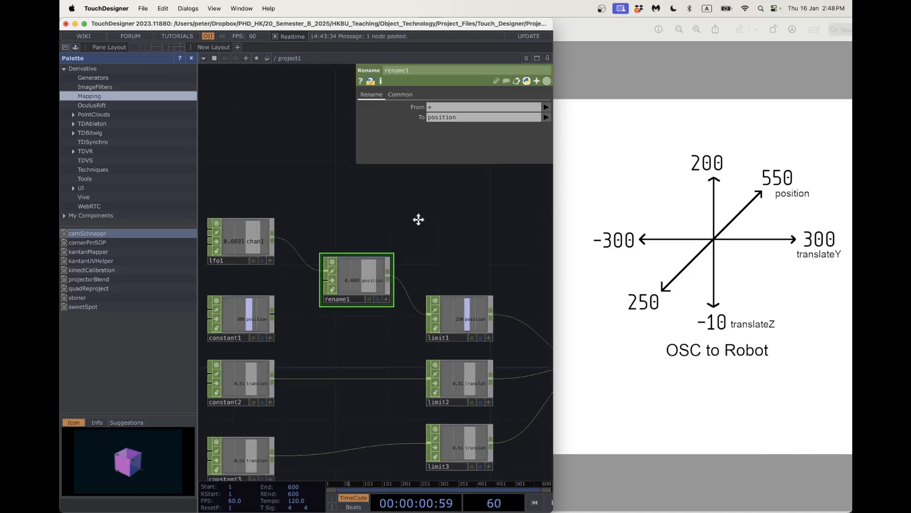
pyautogui.hscroll(6, 464, 253)
pyautogui.scroll(-1, 464, 253)
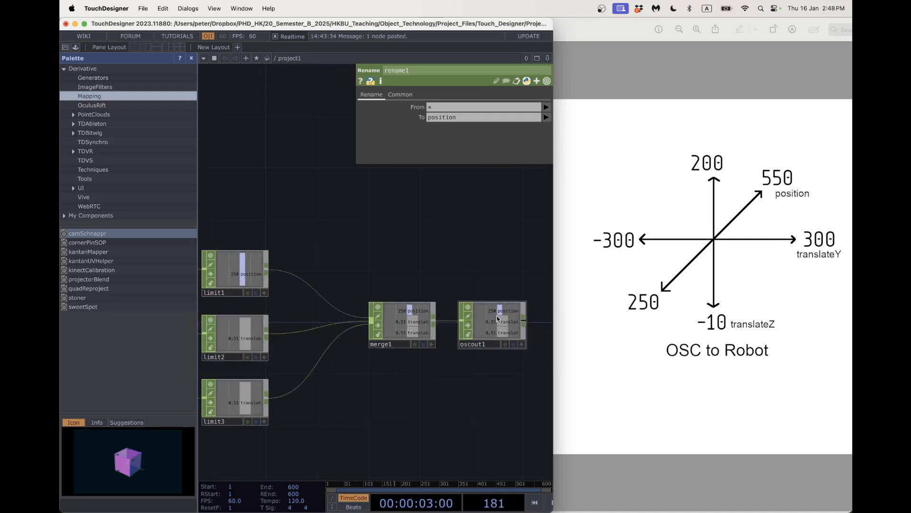
pyautogui.scroll(3, 498, 350)
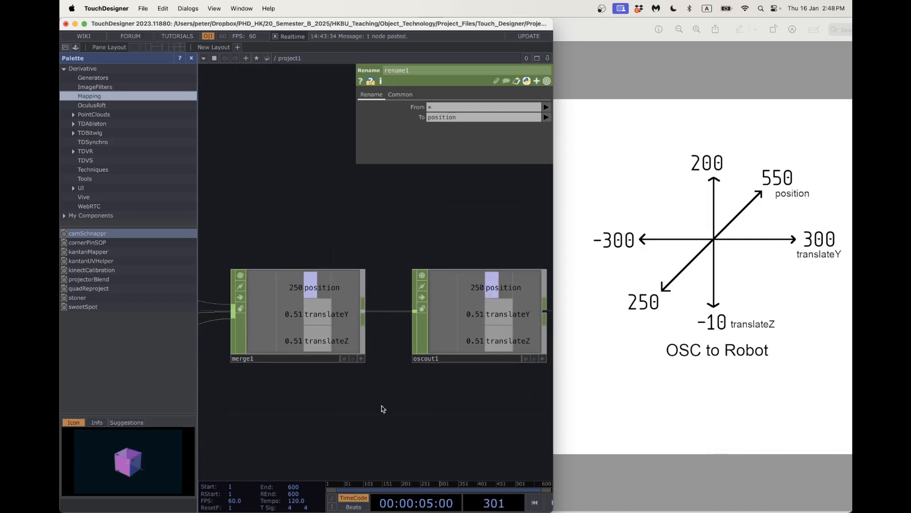
pyautogui.scroll(-10, 375, 400)
pyautogui.scroll(6, 375, 400)
pyautogui.scroll(-1, 315, 273)
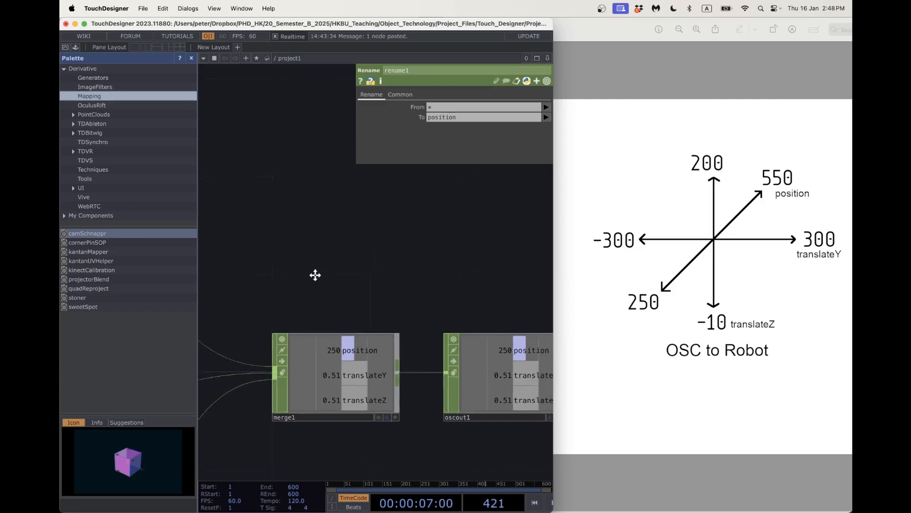
pyautogui.hscroll(-3, 394, 275)
pyautogui.moveTo(273, 269); pyautogui.dragTo(402, 271)
pyautogui.scroll(-5, 389, 278)
pyautogui.scroll(2, 374, 269)
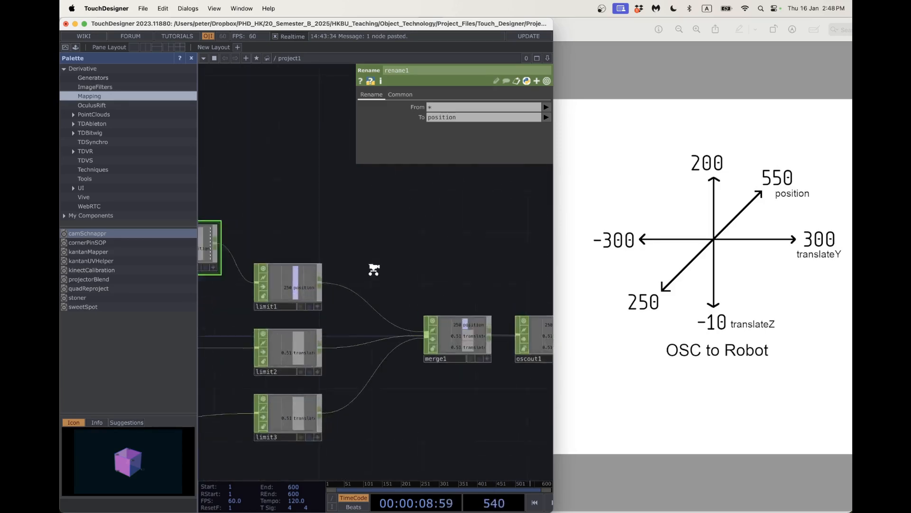
pyautogui.moveTo(327, 262); pyautogui.dragTo(399, 249)
pyautogui.scroll(2, 398, 249)
pyautogui.scroll(-1, 398, 249)
pyautogui.moveTo(321, 213); pyautogui.dragTo(421, 218)
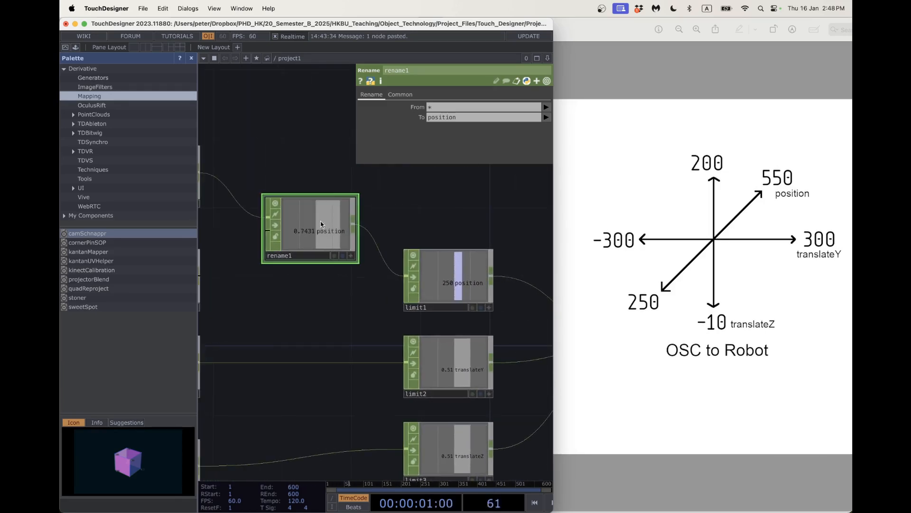
pyautogui.moveTo(312, 229); pyautogui.dragTo(329, 281)
pyautogui.scroll(-2, 348, 304)
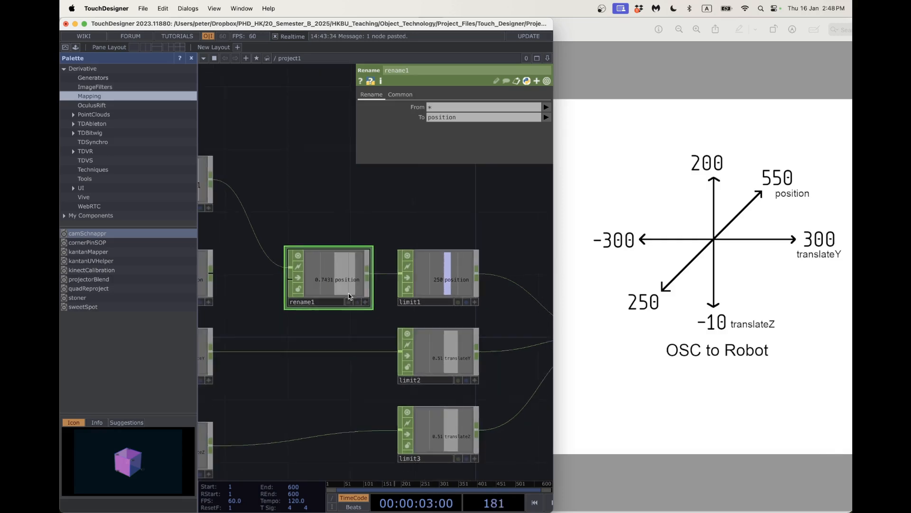
pyautogui.scroll(-2, 352, 350)
pyautogui.scroll(-1, 353, 352)
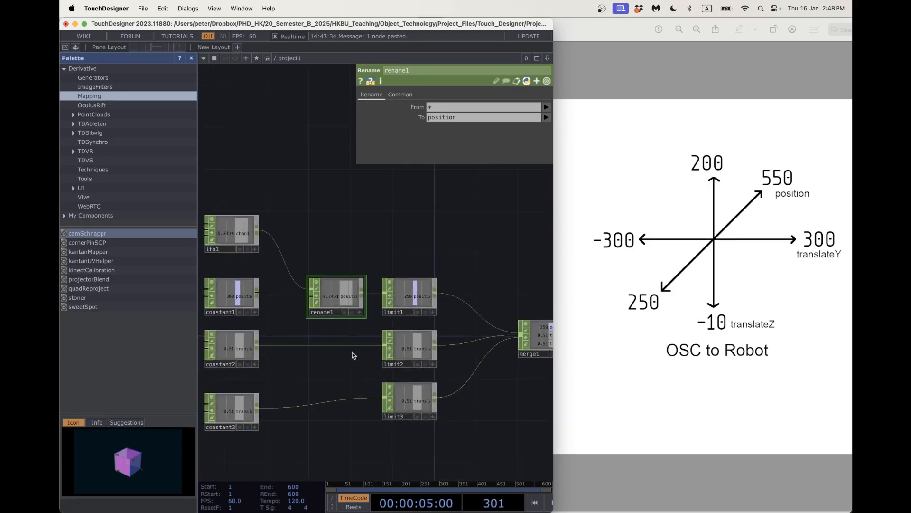
pyautogui.moveTo(324, 369); pyautogui.dragTo(305, 362)
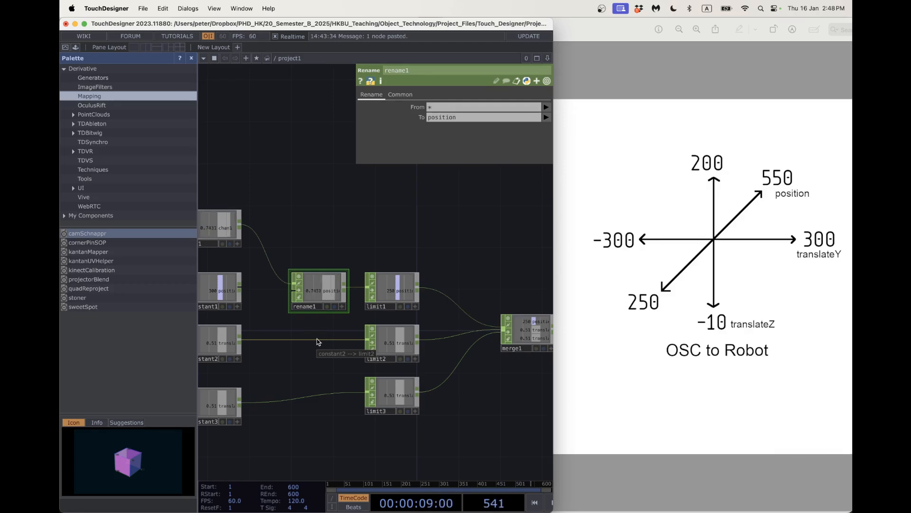
# Delete the newly inserted rename2 and rename1, so lfo1 feeds limit1 directly.
pyautogui.rightClick(319, 340)
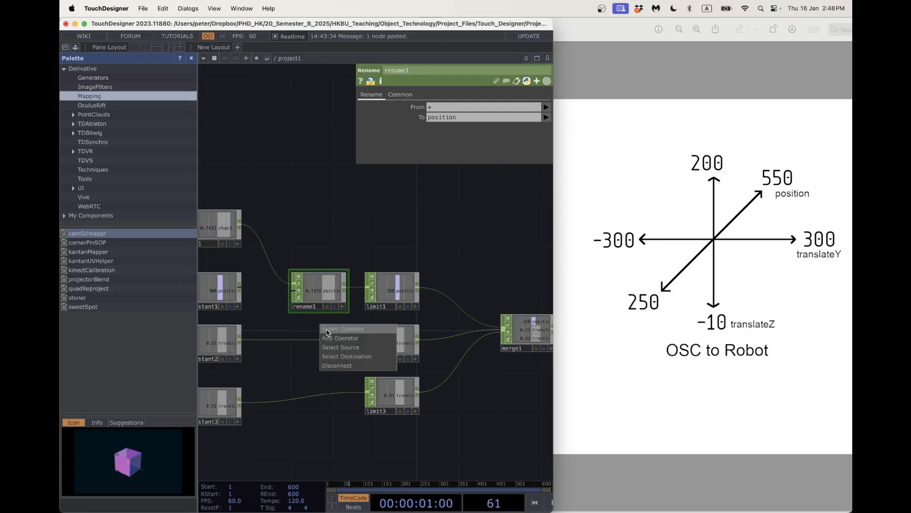
pyautogui.click(327, 330)
pyautogui.write('rename')
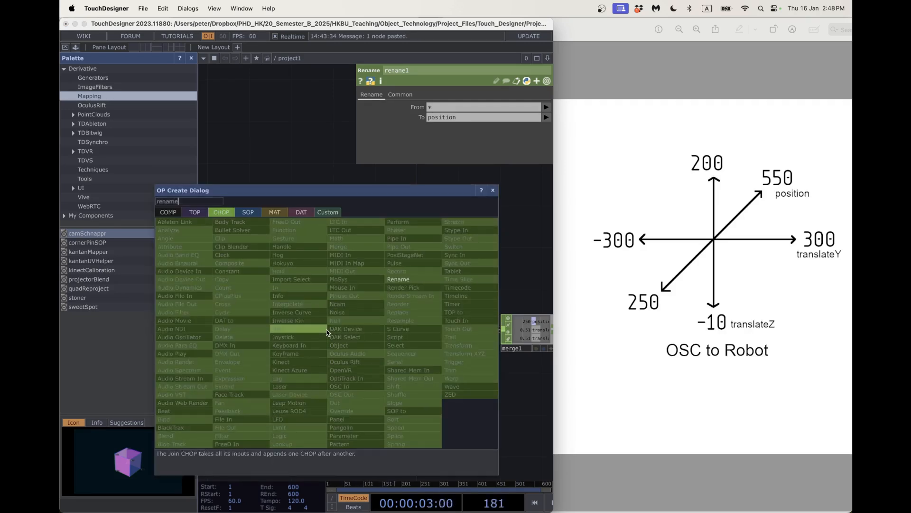
pyautogui.click(409, 279)
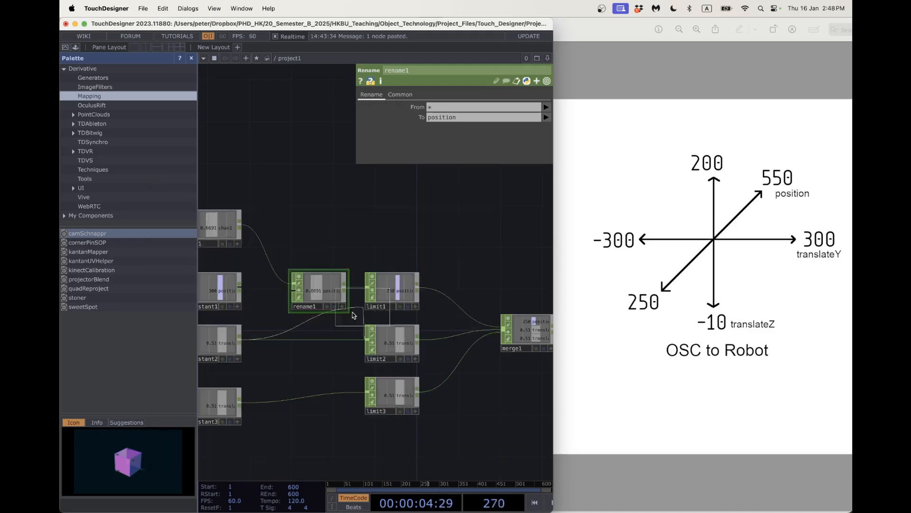
pyautogui.click(320, 343)
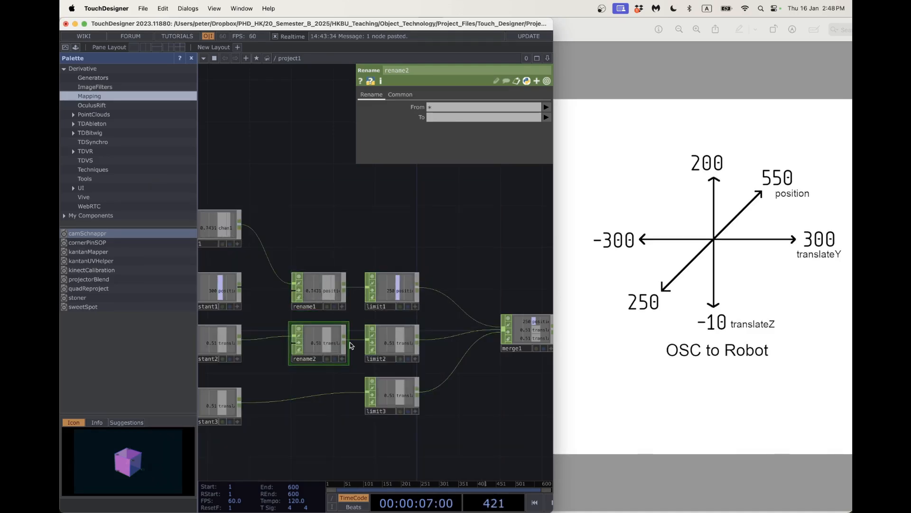
pyautogui.press('BackSpace')
pyautogui.click(329, 295)
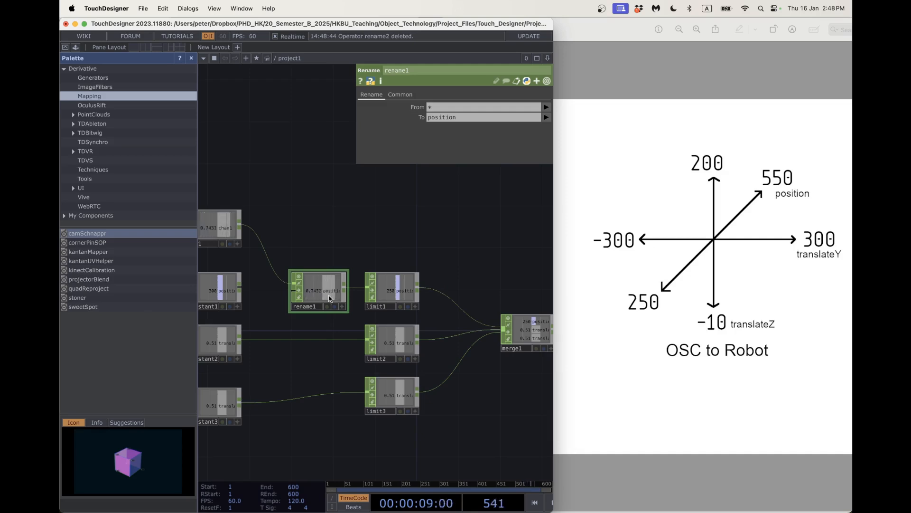
pyautogui.press('BackSpace')
# Move limit1, limit2 and limit3 left to keep them aligned.
pyautogui.moveTo(396, 287); pyautogui.dragTo(354, 288)
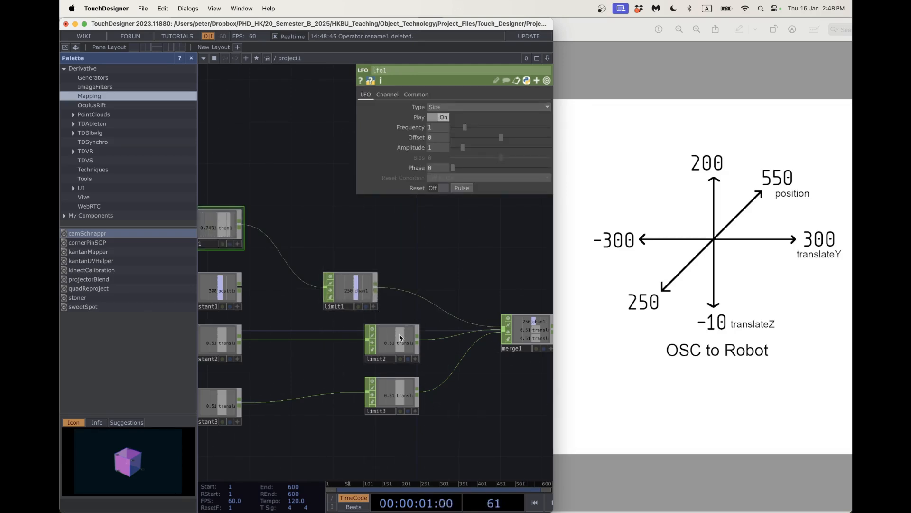
pyautogui.moveTo(395, 337); pyautogui.dragTo(352, 337)
pyautogui.moveTo(393, 395); pyautogui.dragTo(352, 395)
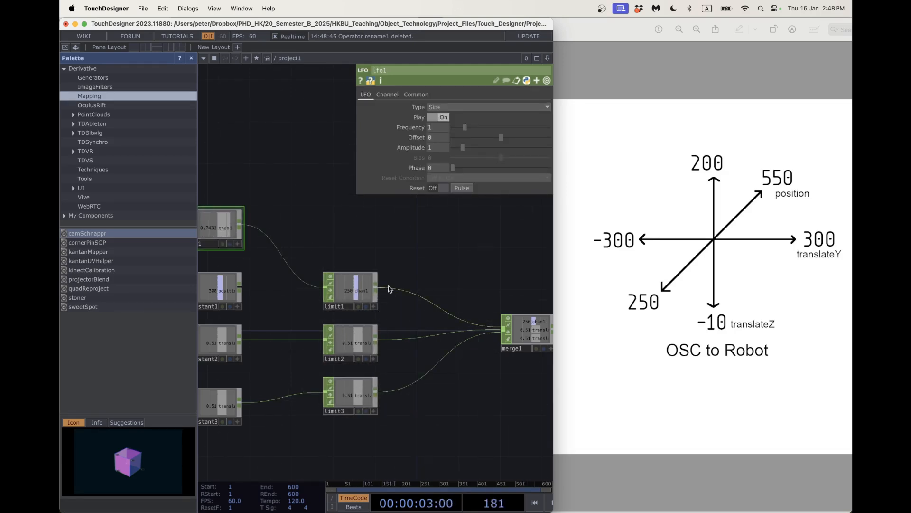
# Insert rename1 between limit1 and merge1, naming its output channel position.
pyautogui.rightClick(392, 288)
pyautogui.click(396, 279)
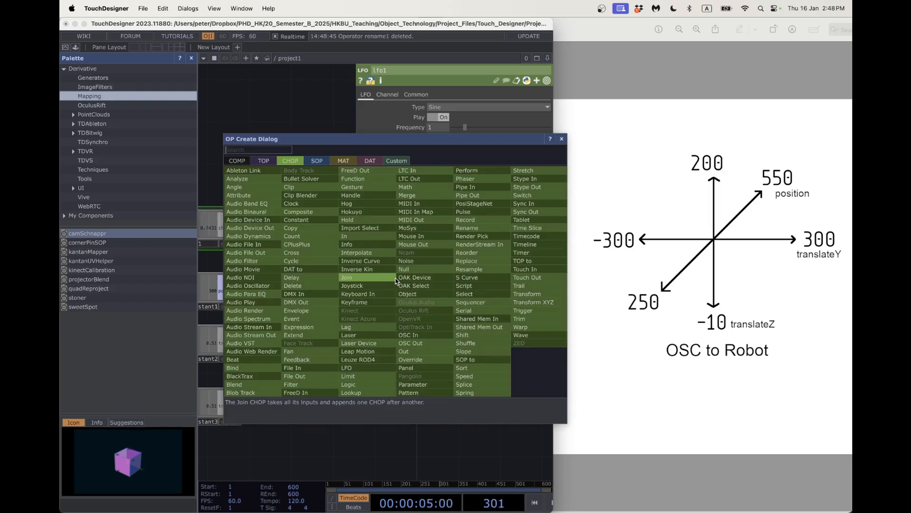
pyautogui.click(474, 228)
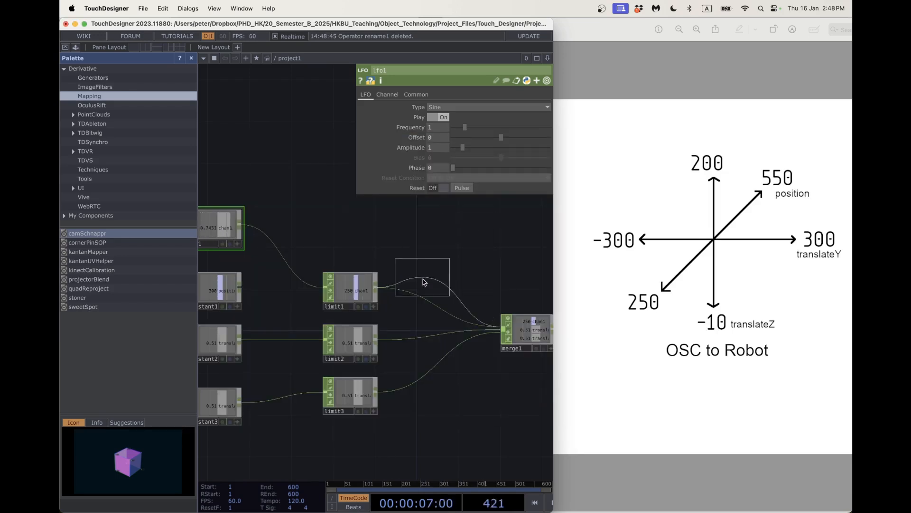
pyautogui.click(420, 292)
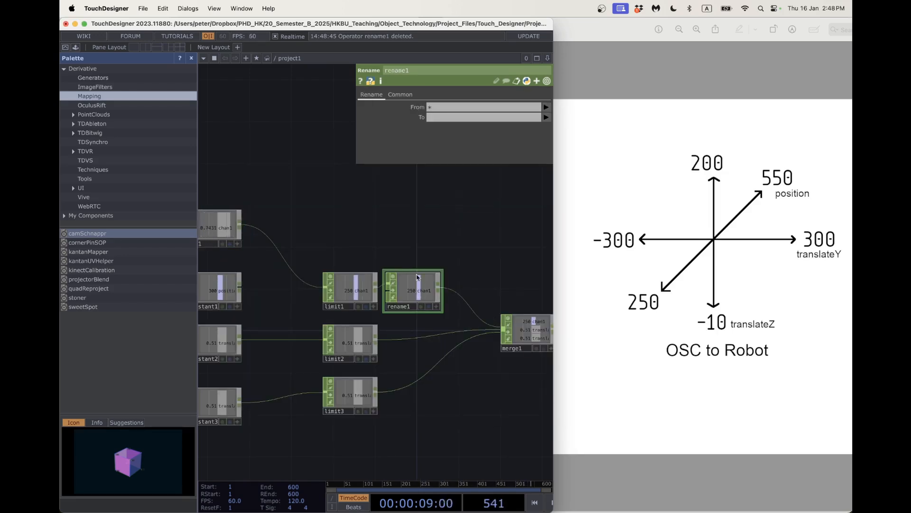
pyautogui.click(439, 118)
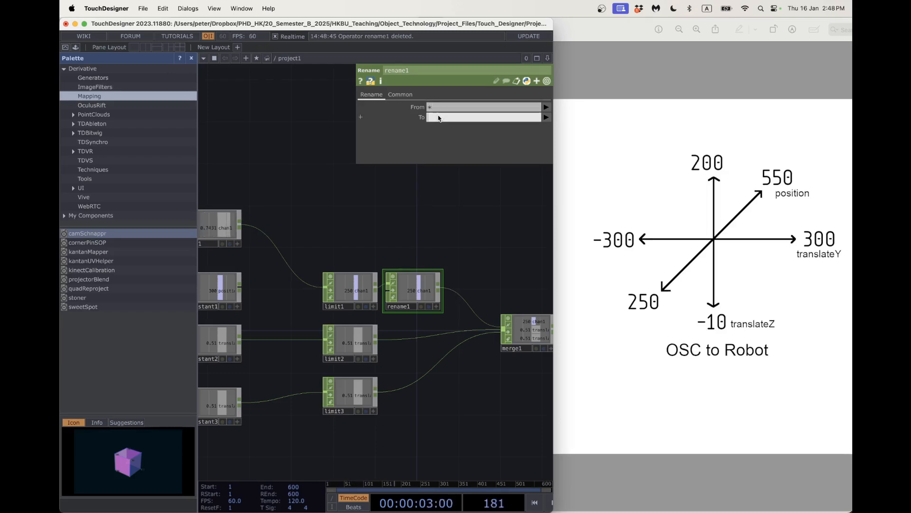
pyautogui.write('position')
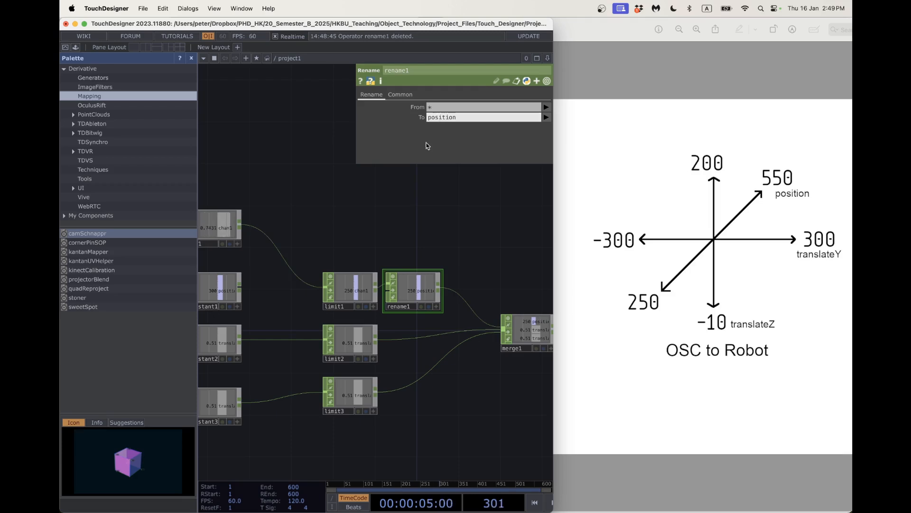
# Insert Rename CHOPs rename2 and rename3 on the limit2 and limit3 wires to merge1.
pyautogui.rightClick(409, 343)
pyautogui.click(416, 332)
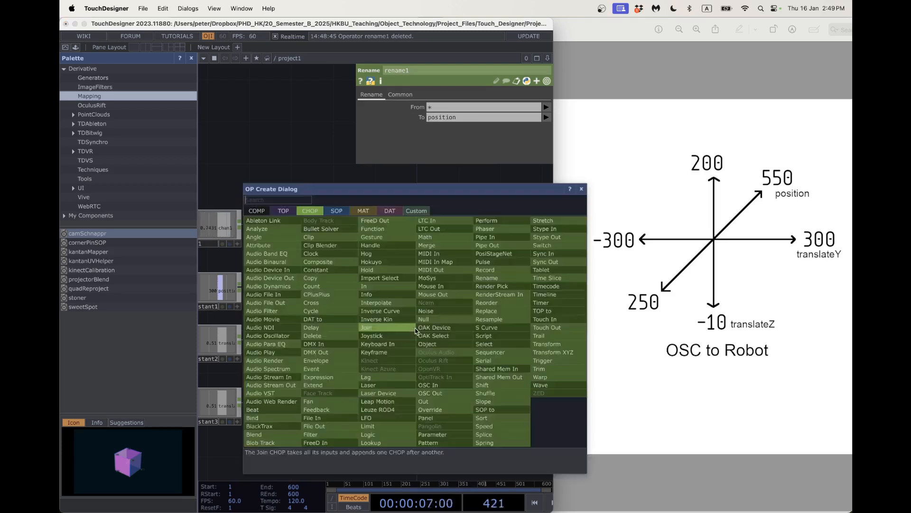
pyautogui.write('posi')
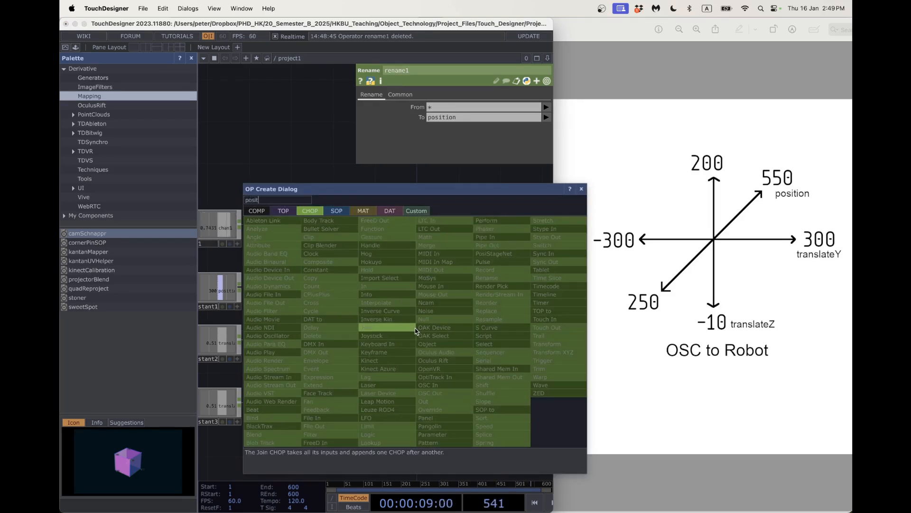
pyautogui.write('t')
pyautogui.press('BackSpace')
pyautogui.press('BackSpace')
pyautogui.press('BackSpace')
pyautogui.press('BackSpace')
pyautogui.press('BackSpace')
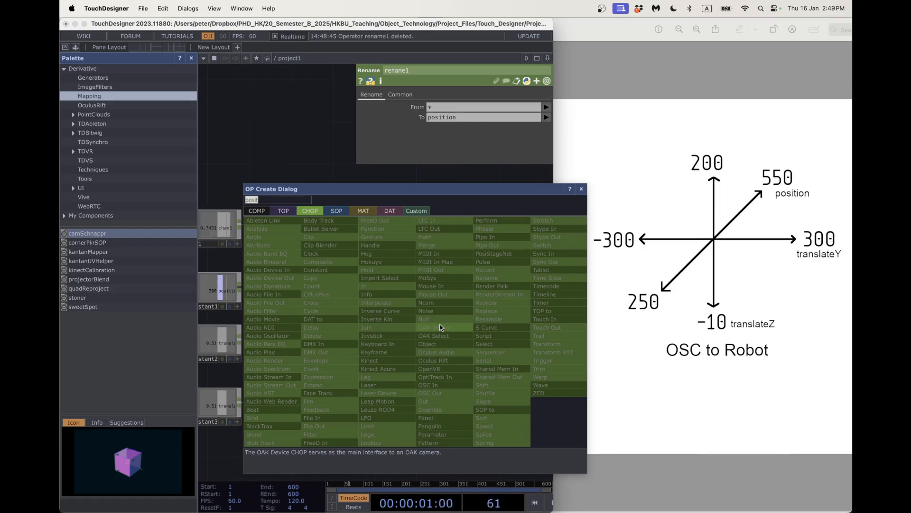
pyautogui.write('renam')
pyautogui.press('Return')
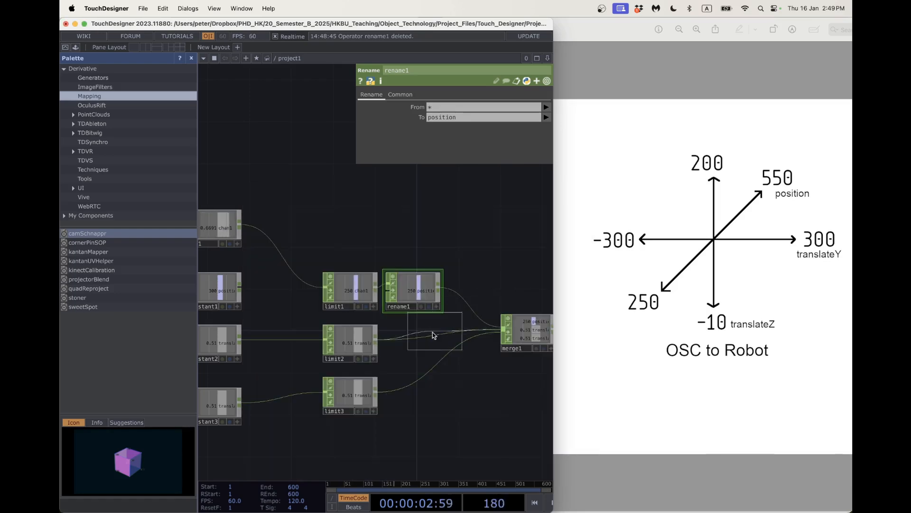
pyautogui.click(415, 342)
pyautogui.rightClick(415, 368)
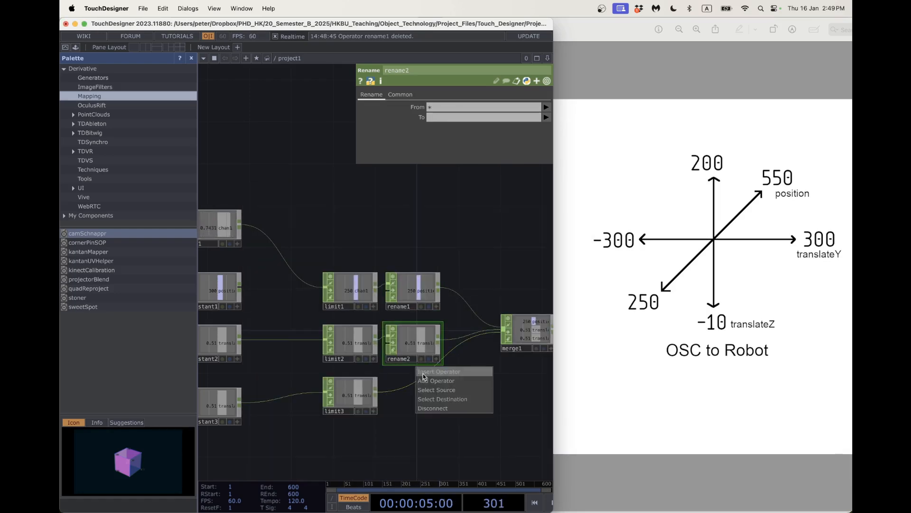
pyautogui.click(424, 375)
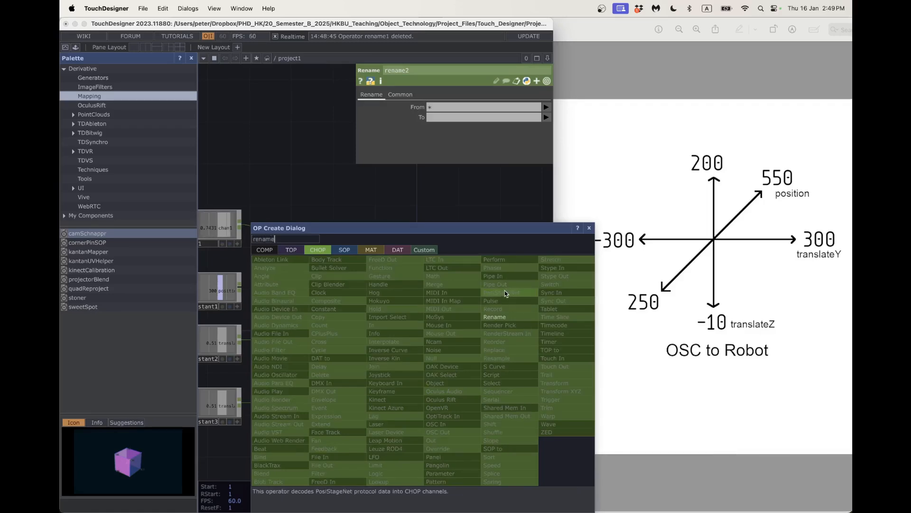
pyautogui.click(493, 317)
pyautogui.click(413, 397)
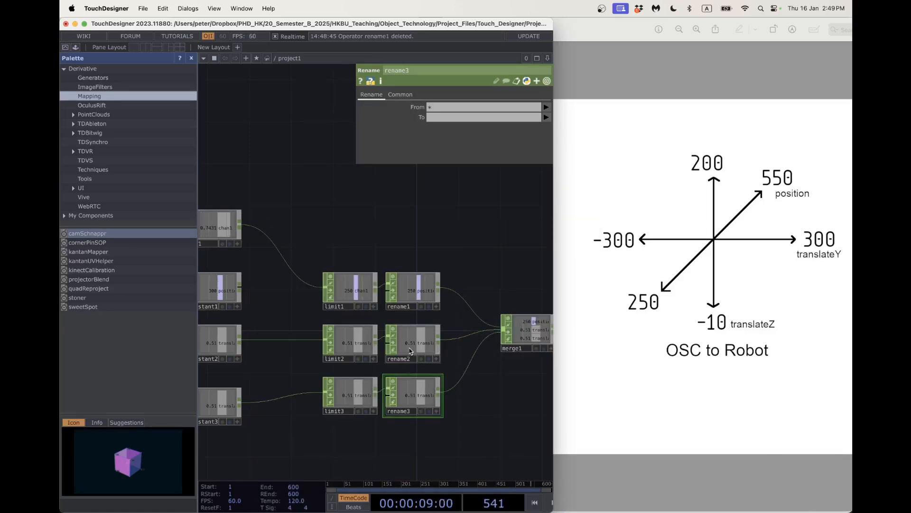
# Check rename1's settings and list rename2's incoming channel names.
pyautogui.click(416, 307)
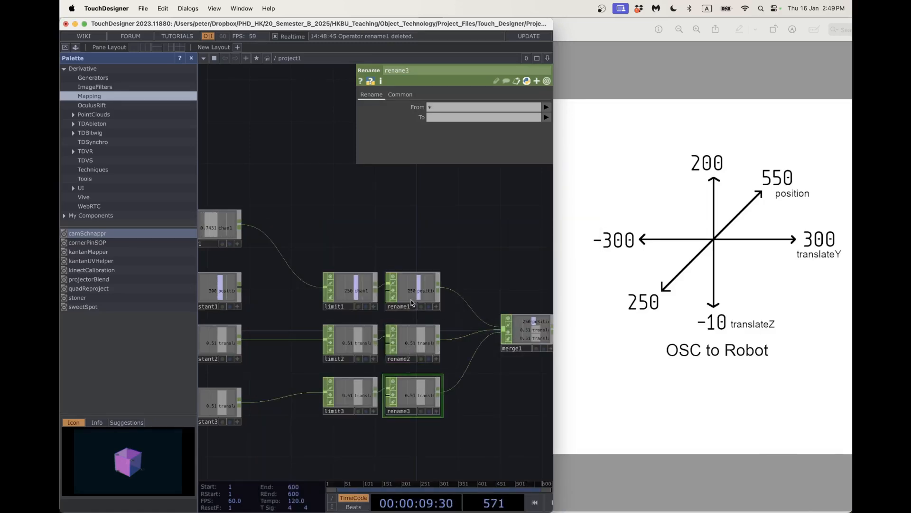
pyautogui.click(411, 351)
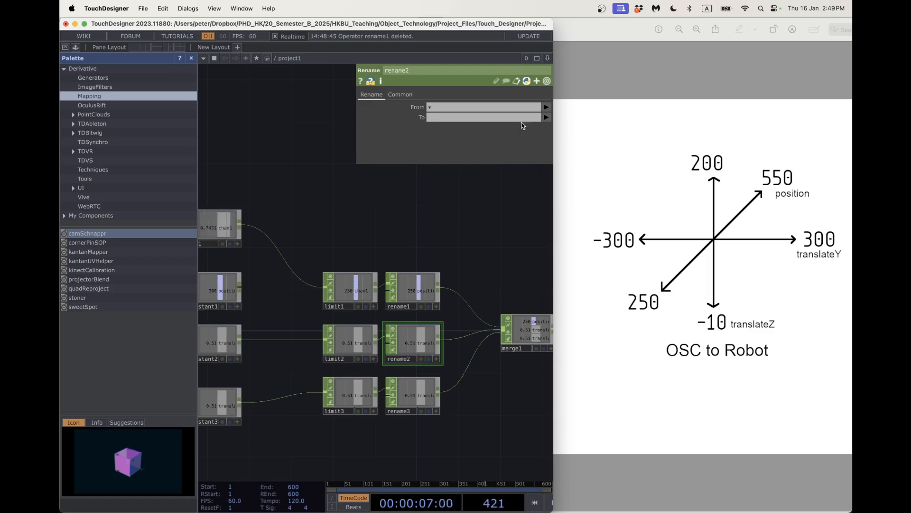
pyautogui.click(546, 107)
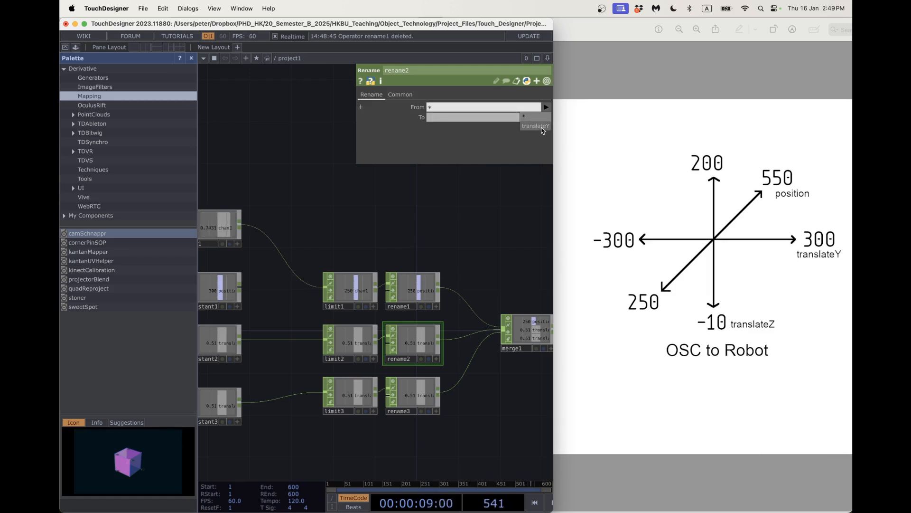
# Set rename2's new channel name to translateY.
pyautogui.click(536, 126)
pyautogui.hscroll(3, 439, 374)
pyautogui.scroll(5, 375, 325)
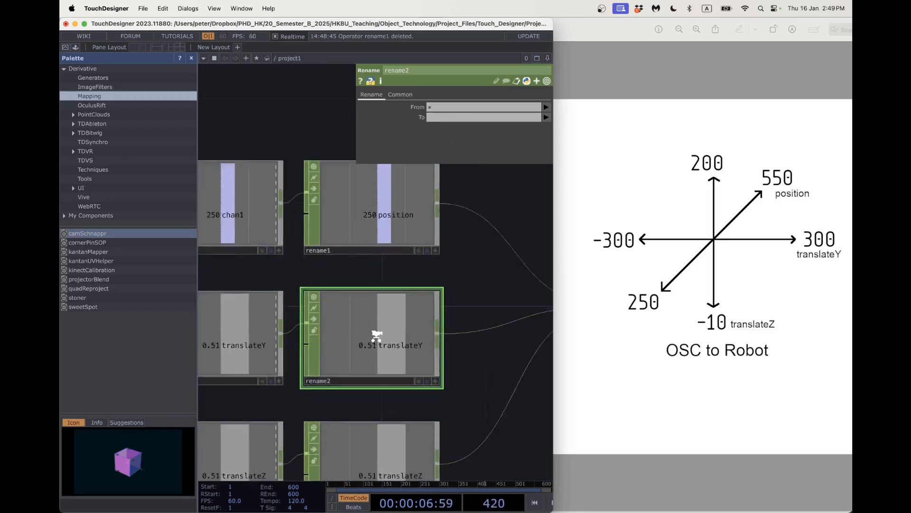
pyautogui.scroll(-4, 378, 323)
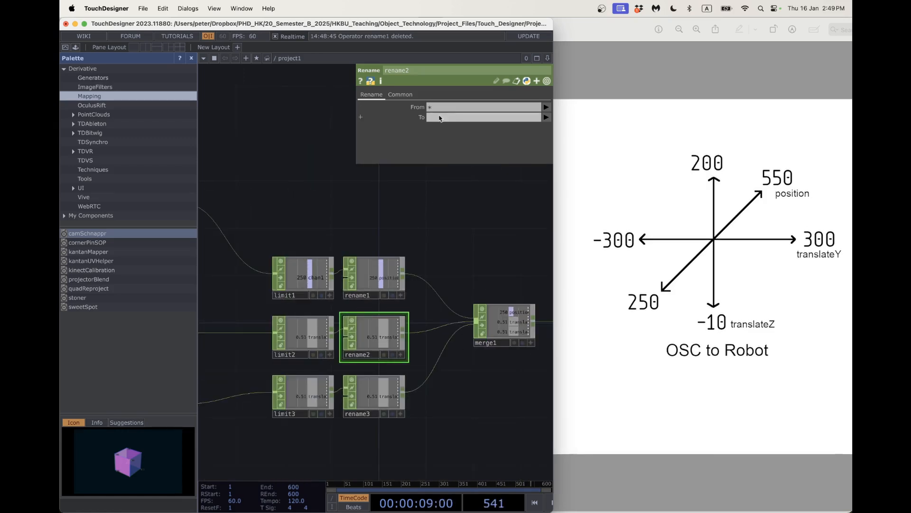
pyautogui.click(441, 120)
pyautogui.write('translateY')
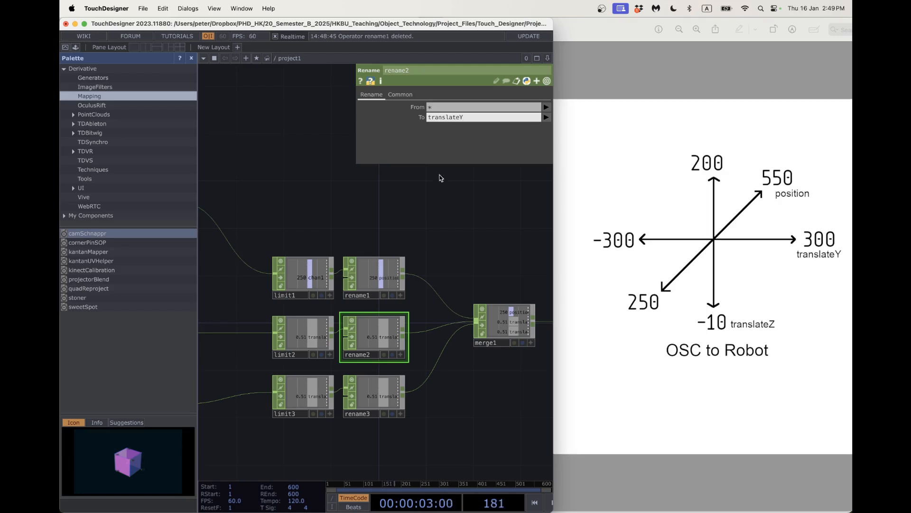
pyautogui.press('Return')
# Set rename3's new channel name to translateZ.
pyautogui.click(385, 397)
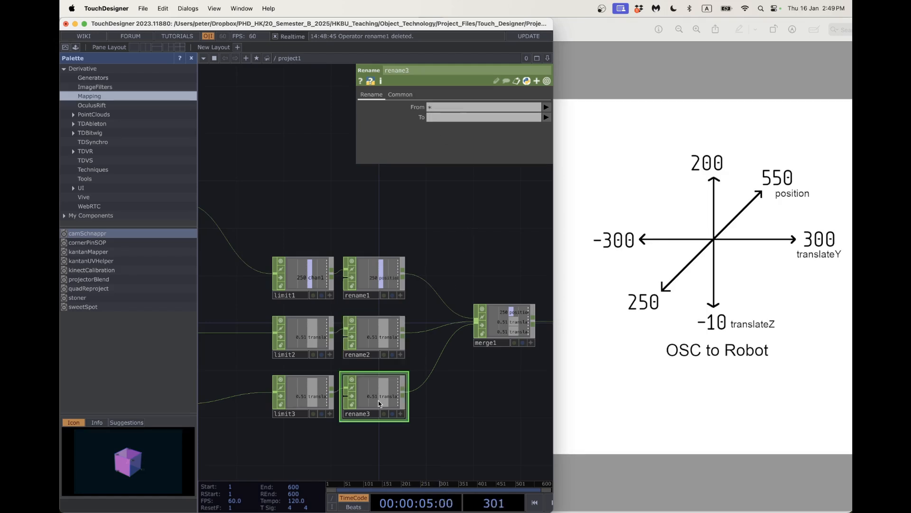
pyautogui.click(448, 120)
pyautogui.hscroll(5, 494, 249)
pyautogui.scroll(-2, 494, 250)
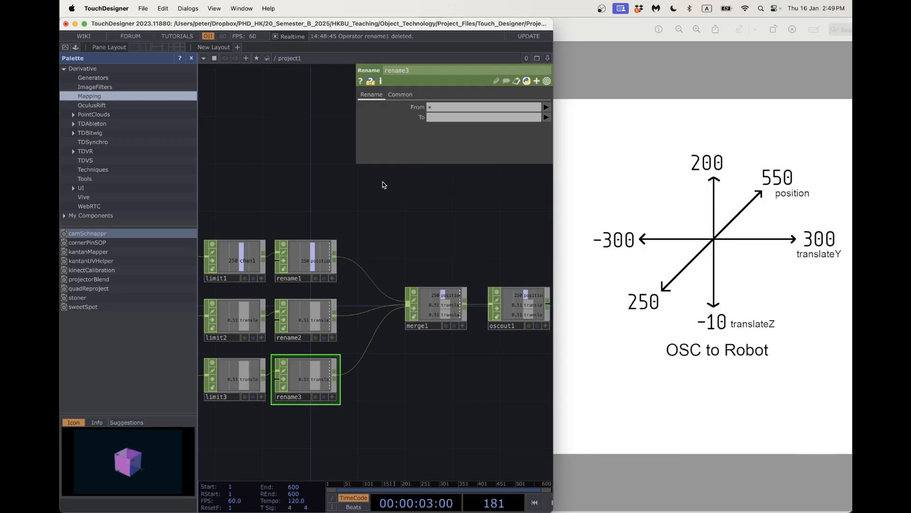
pyautogui.scroll(2, 384, 380)
pyautogui.scroll(1, 385, 379)
pyautogui.moveTo(394, 375); pyautogui.dragTo(325, 379)
pyautogui.scroll(5, 472, 311)
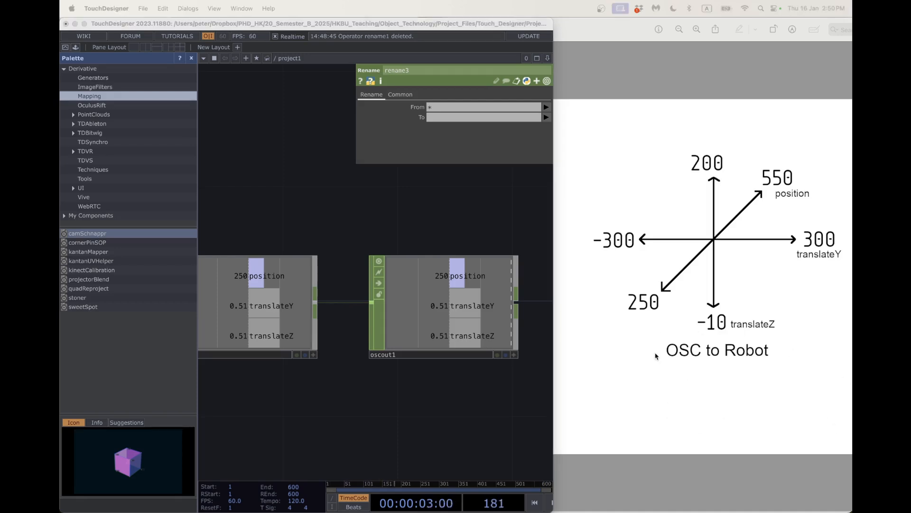
pyautogui.click(349, 386)
pyautogui.scroll(-5, 335, 394)
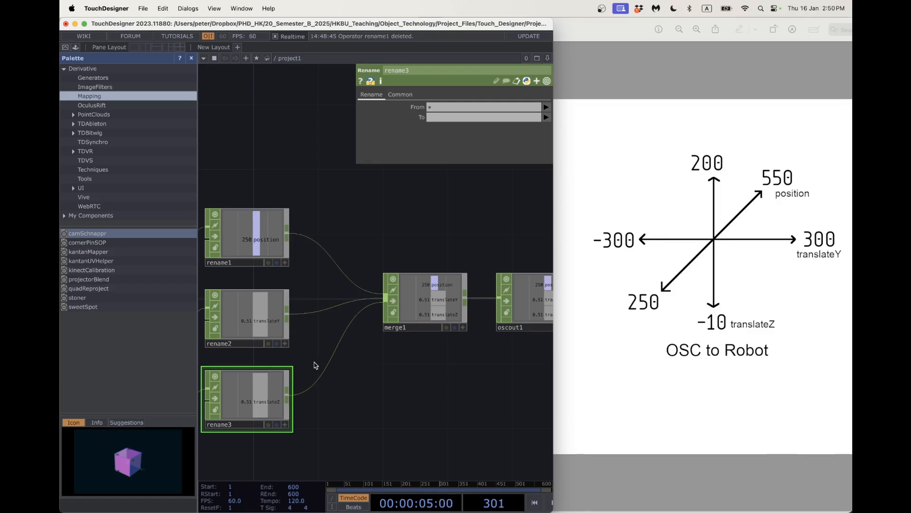
pyautogui.click(450, 117)
pyautogui.write('tr')
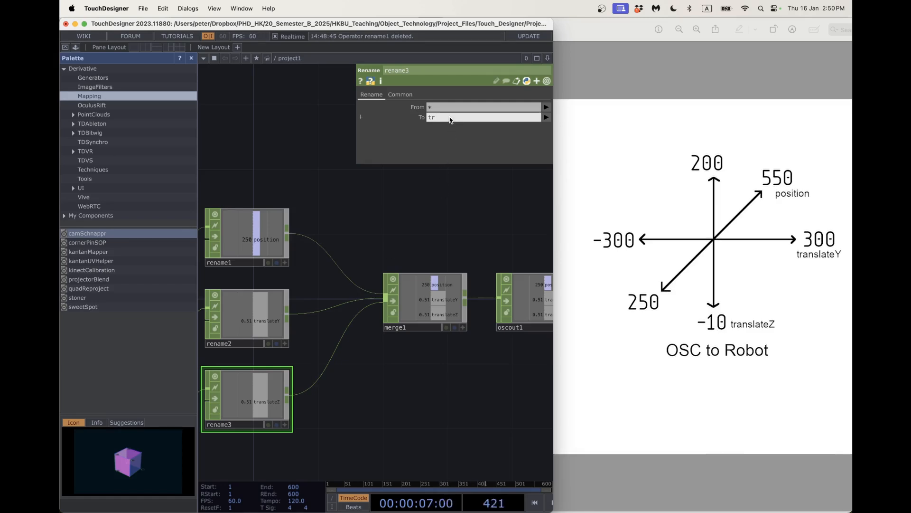
pyautogui.write('anslateZ')
pyautogui.press('Return')
pyautogui.scroll(-5, 380, 424)
pyautogui.moveTo(390, 411); pyautogui.dragTo(451, 387)
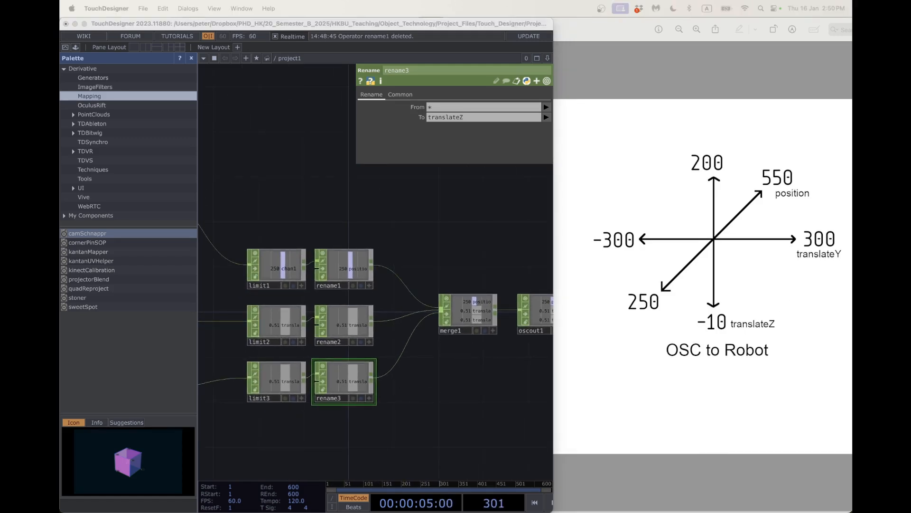
pyautogui.scroll(-5, 474, 446)
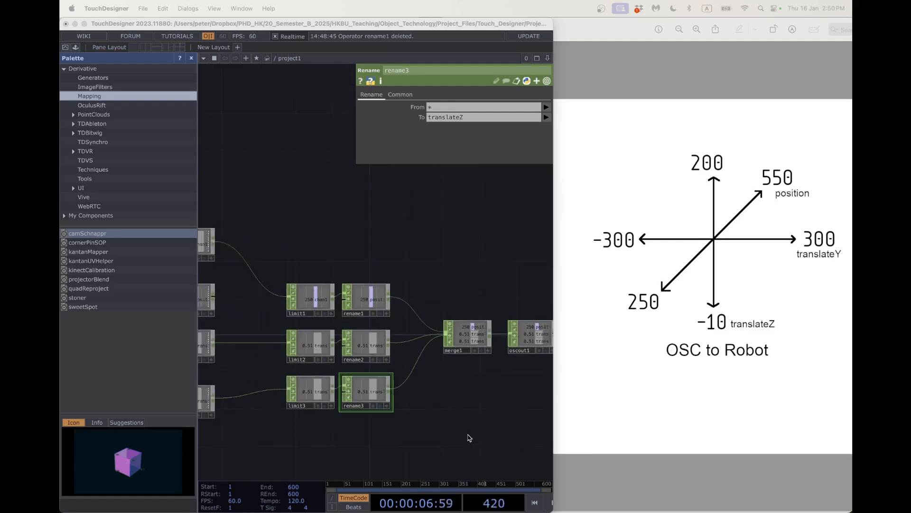
# Delete the lfo1 node and wire constant1 into limit1 in its place.
pyautogui.moveTo(491, 424); pyautogui.dragTo(578, 407)
pyautogui.moveTo(430, 258); pyautogui.dragTo(461, 239)
pyautogui.click(323, 260)
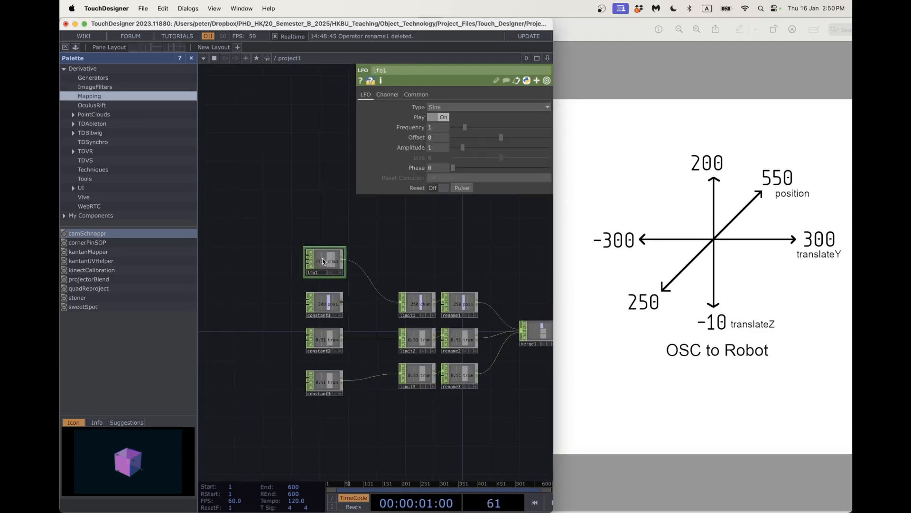
pyautogui.press('Delete')
pyautogui.moveTo(342, 305); pyautogui.dragTo(403, 302)
# Move constant1, constant2 and constant3 further left, away from the limit nodes.
pyautogui.scroll(-3, 328, 306)
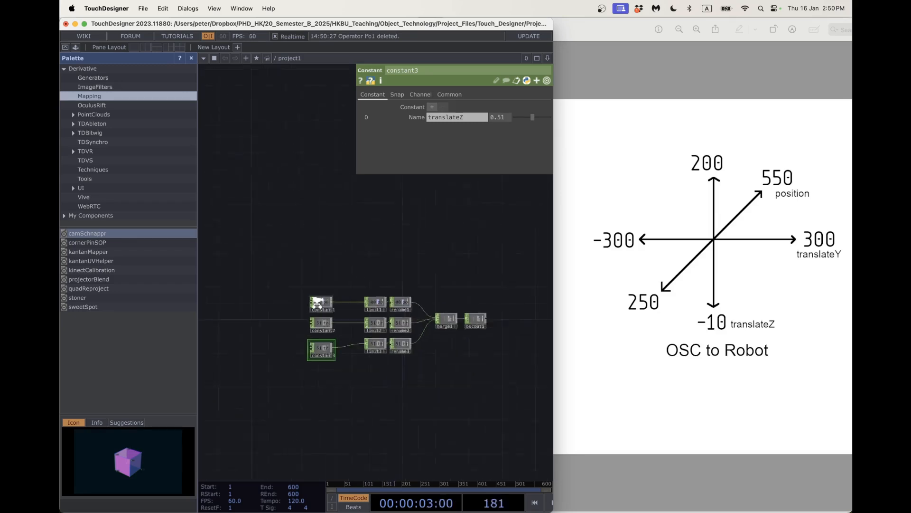
pyautogui.moveTo(305, 315); pyautogui.dragTo(352, 385)
pyautogui.moveTo(328, 355); pyautogui.dragTo(228, 351)
pyautogui.moveTo(289, 369); pyautogui.dragTo(376, 359)
pyautogui.scroll(-2, 369, 357)
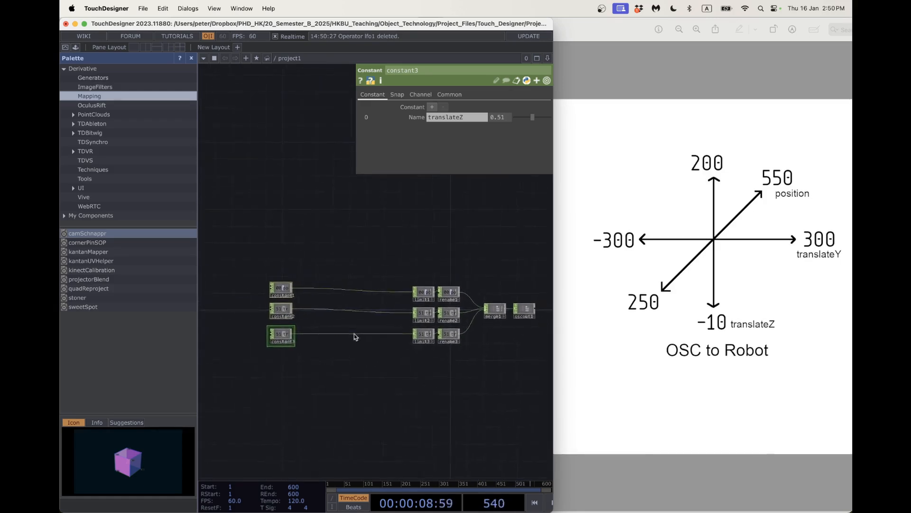
pyautogui.scroll(4, 391, 295)
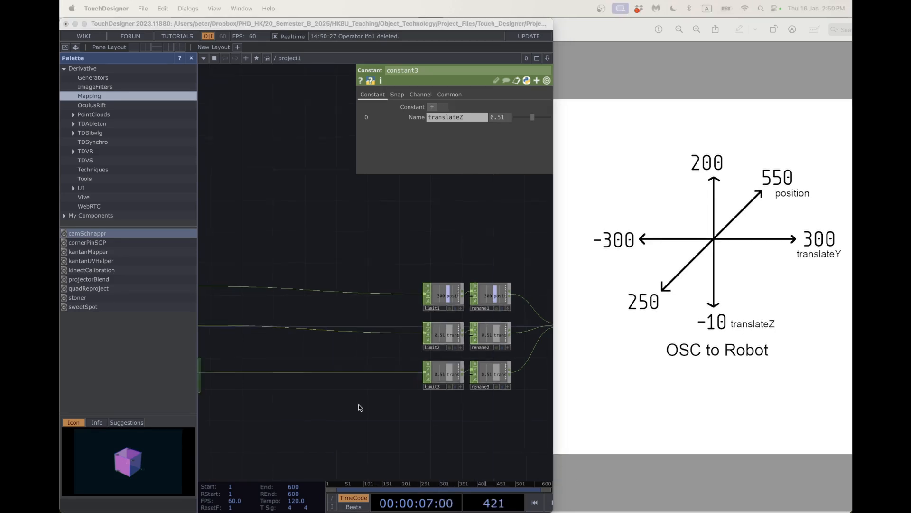
pyautogui.scroll(-5, 358, 406)
pyautogui.moveTo(426, 386); pyautogui.dragTo(437, 381)
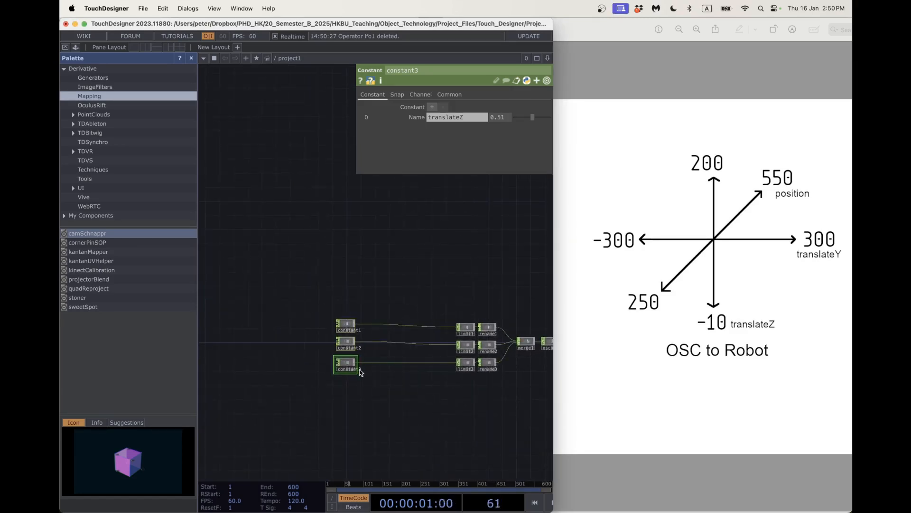
pyautogui.moveTo(350, 365); pyautogui.dragTo(238, 365)
pyautogui.moveTo(308, 392); pyautogui.dragTo(363, 385)
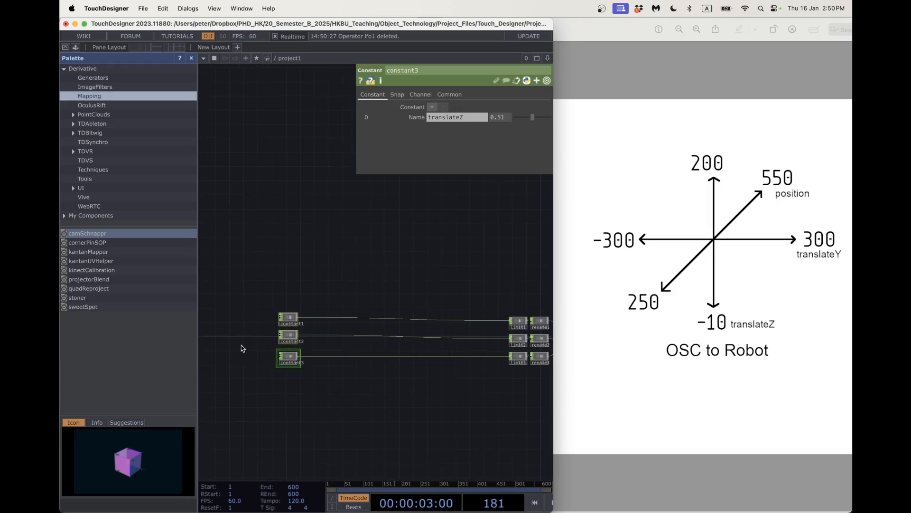
pyautogui.scroll(5, 241, 334)
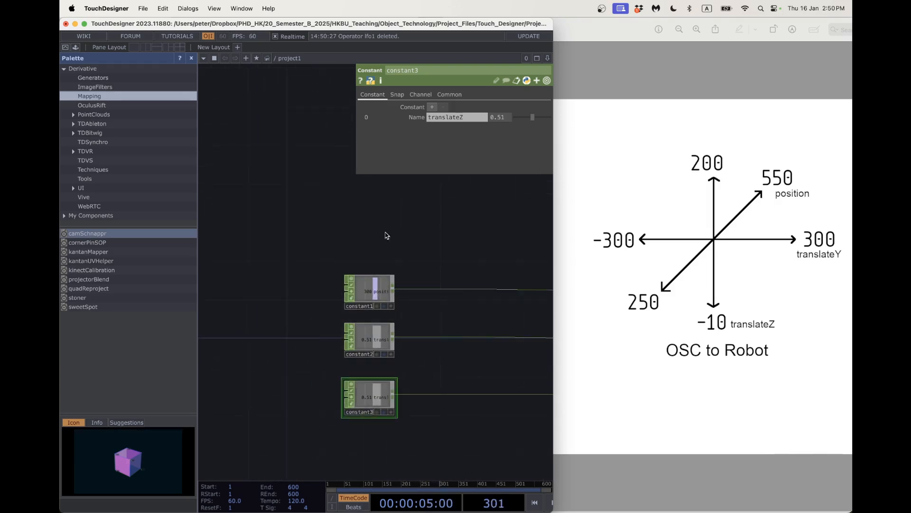
# Set the constant values to 0.5, including constant2's translateY.
pyautogui.click(379, 280)
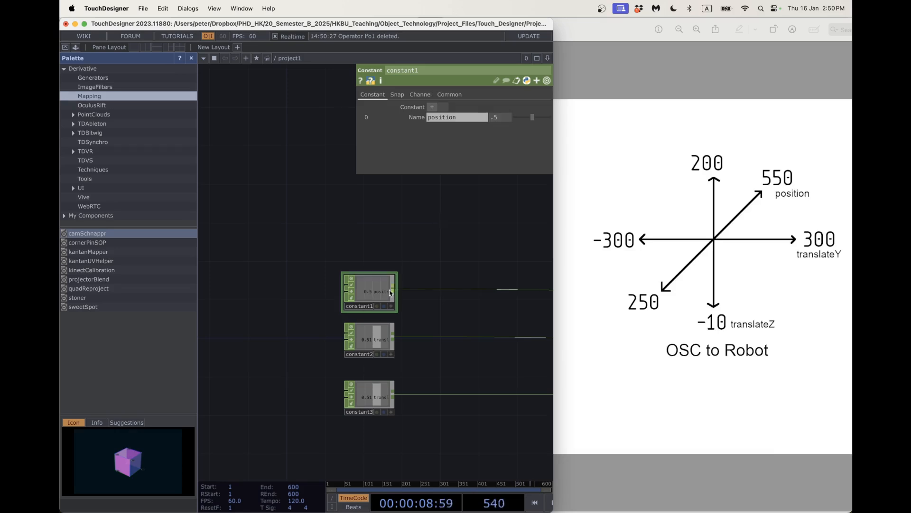
pyautogui.click(387, 325)
pyautogui.click(499, 117)
pyautogui.write('.5')
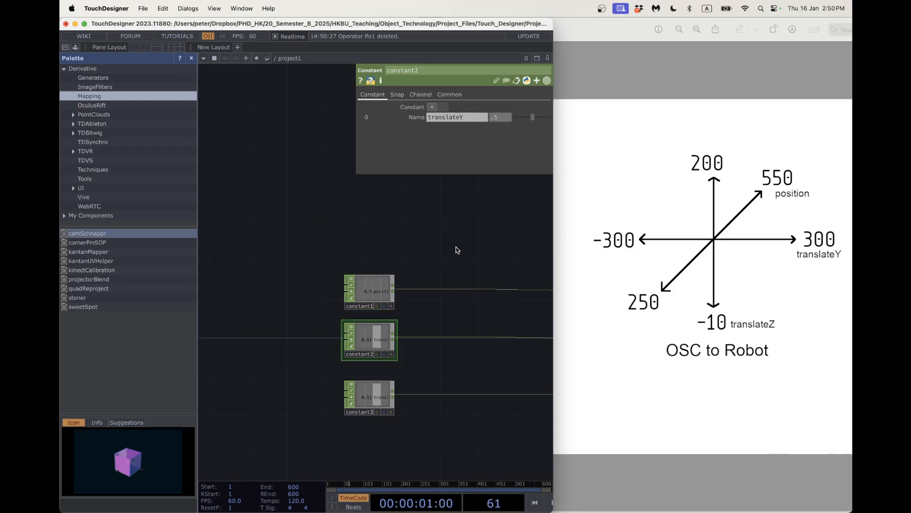
pyautogui.press('Return')
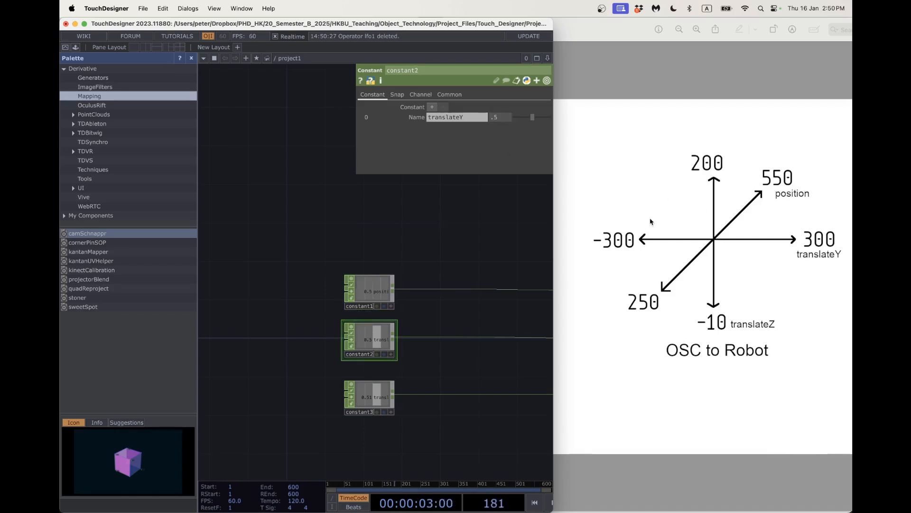
pyautogui.click(598, 42)
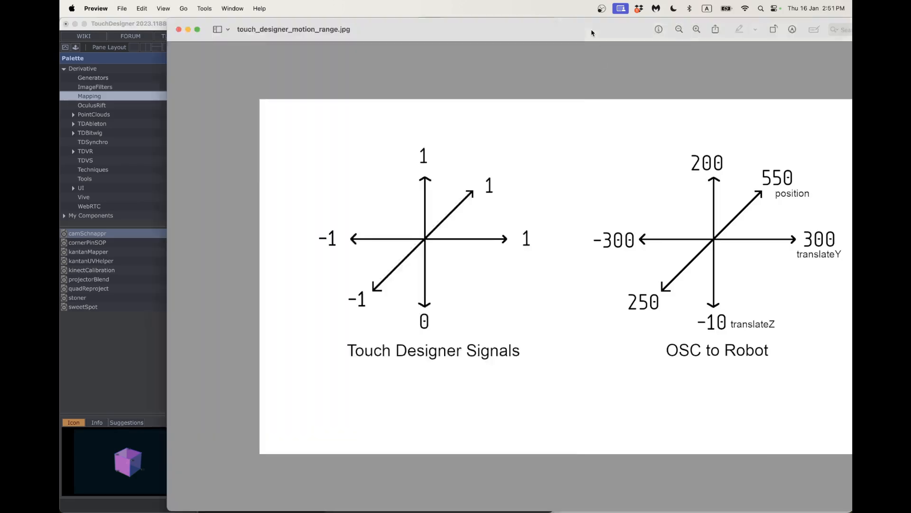
pyautogui.moveTo(598, 42); pyautogui.dragTo(806, 33)
pyautogui.moveTo(687, 38); pyautogui.dragTo(757, 37)
pyautogui.click(350, 195)
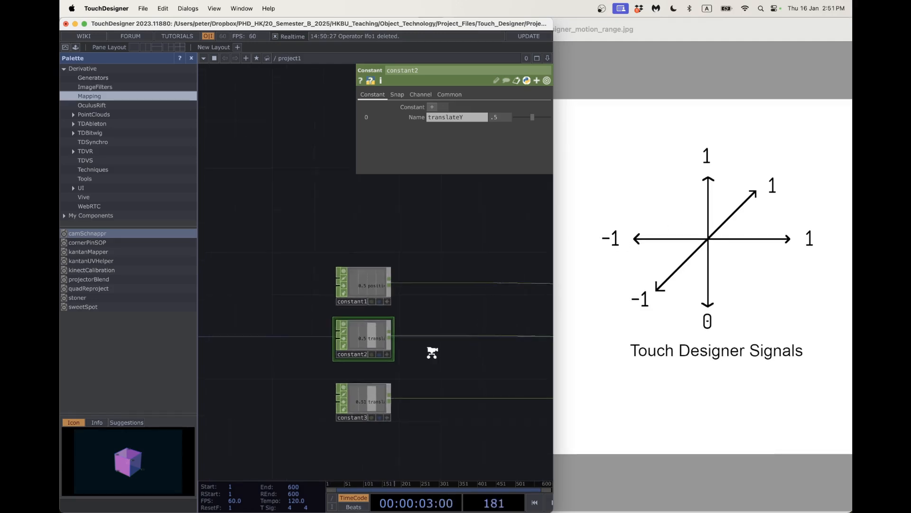
pyautogui.scroll(3, 434, 353)
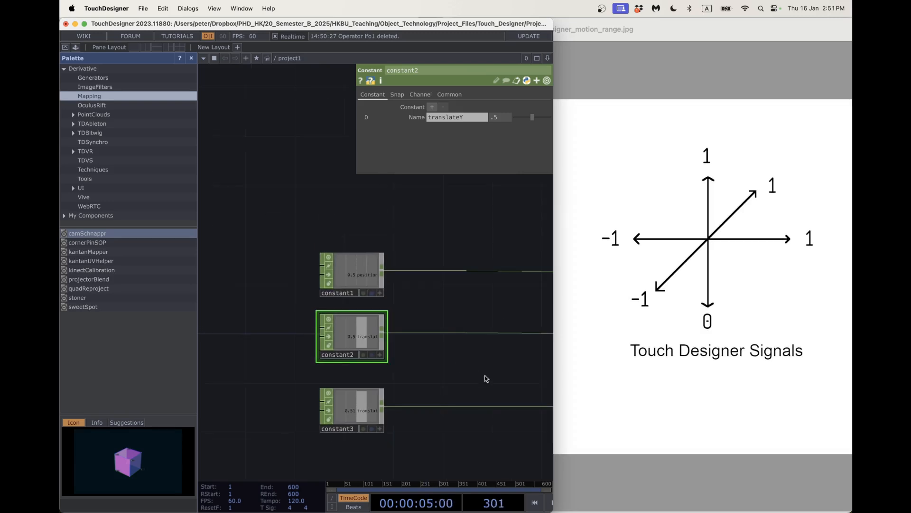
pyautogui.moveTo(484, 376); pyautogui.dragTo(361, 370)
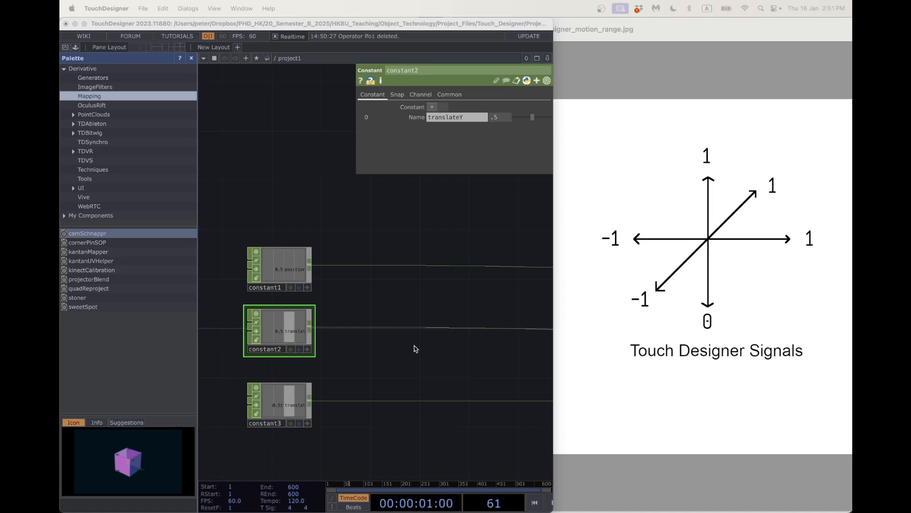
pyautogui.scroll(-4, 414, 348)
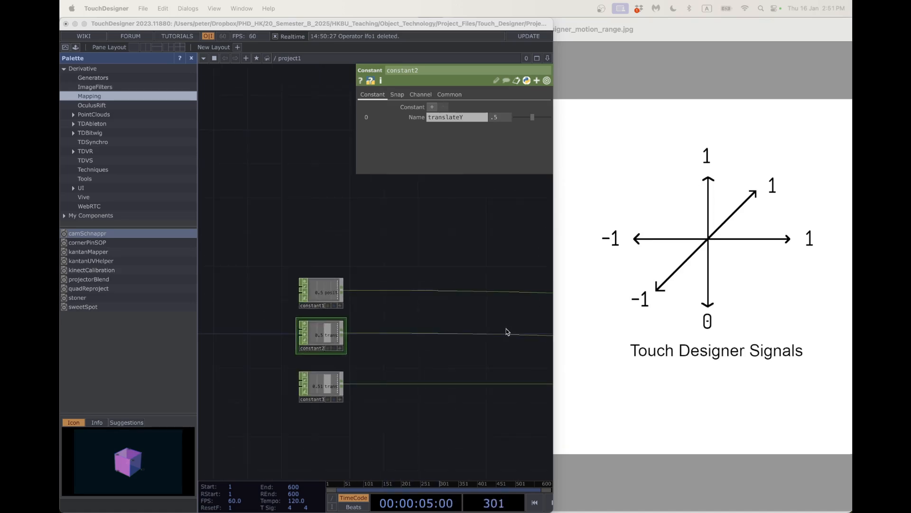
pyautogui.scroll(-6, 390, 303)
pyautogui.moveTo(455, 355); pyautogui.dragTo(411, 356)
pyautogui.scroll(4, 346, 315)
# Insert Null CHOPs null1, null2 and null3 into the constant1, constant2 and constant3 wires.
pyautogui.rightClick(447, 255)
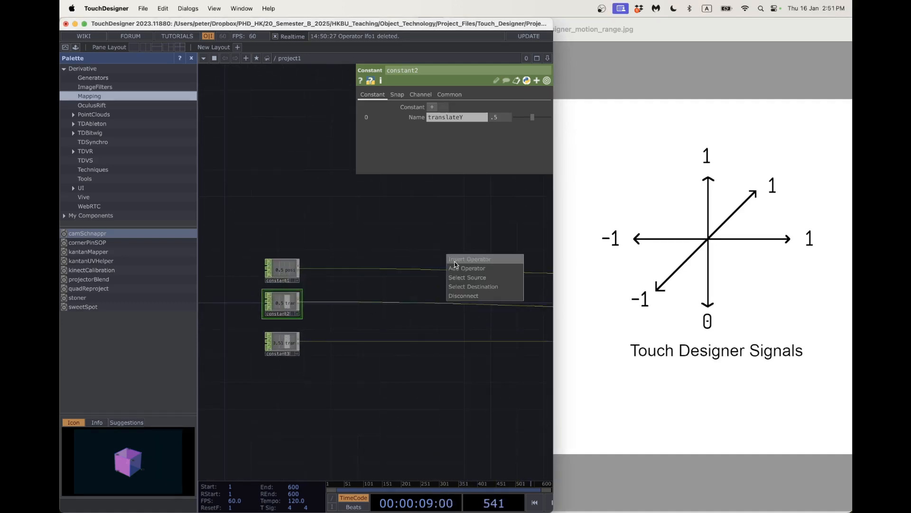
pyautogui.click(455, 261)
pyautogui.click(446, 261)
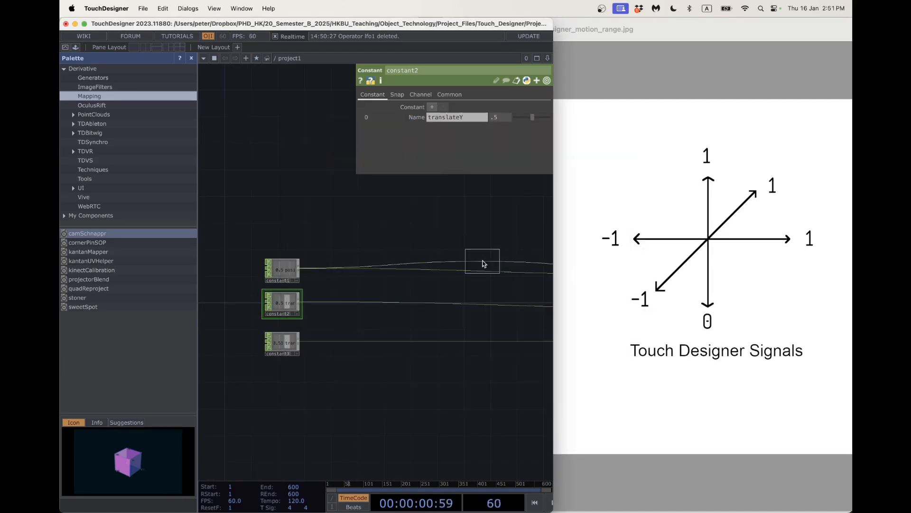
pyautogui.click(465, 272)
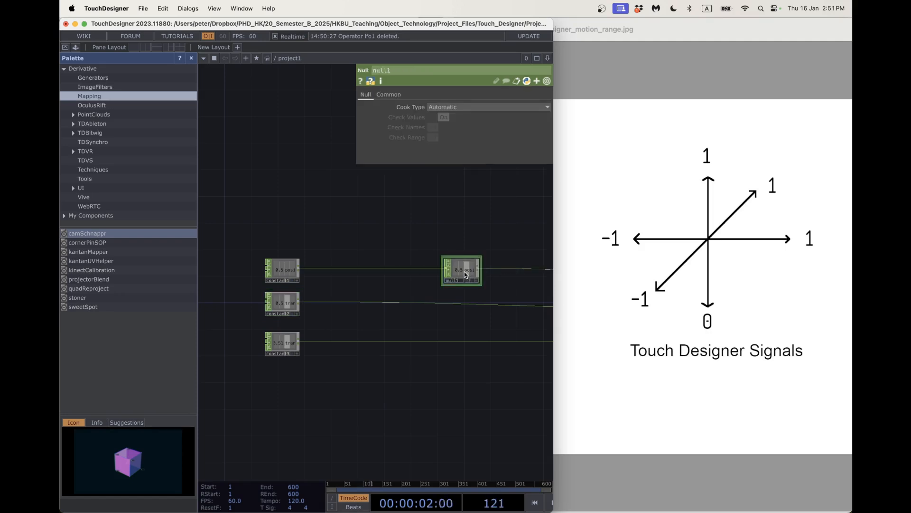
pyautogui.rightClick(466, 303)
pyautogui.click(475, 293)
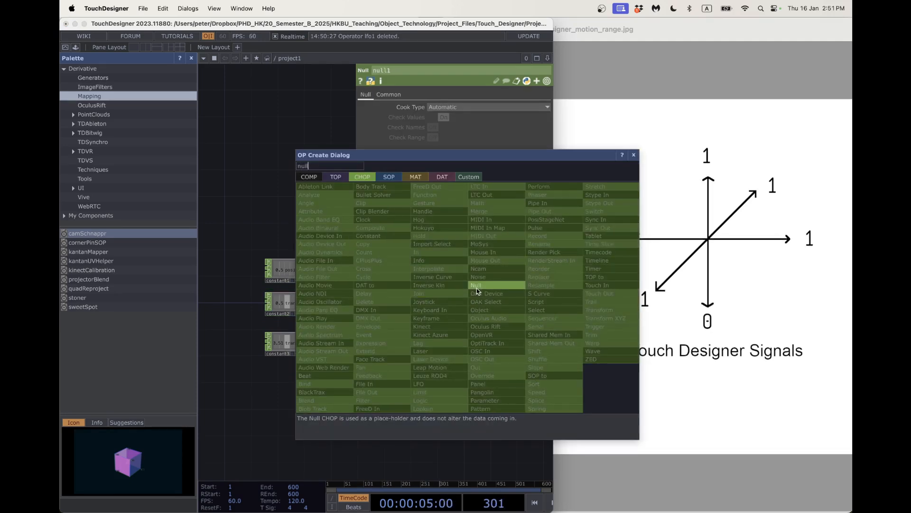
pyautogui.click(477, 287)
pyautogui.click(462, 306)
pyautogui.rightClick(463, 341)
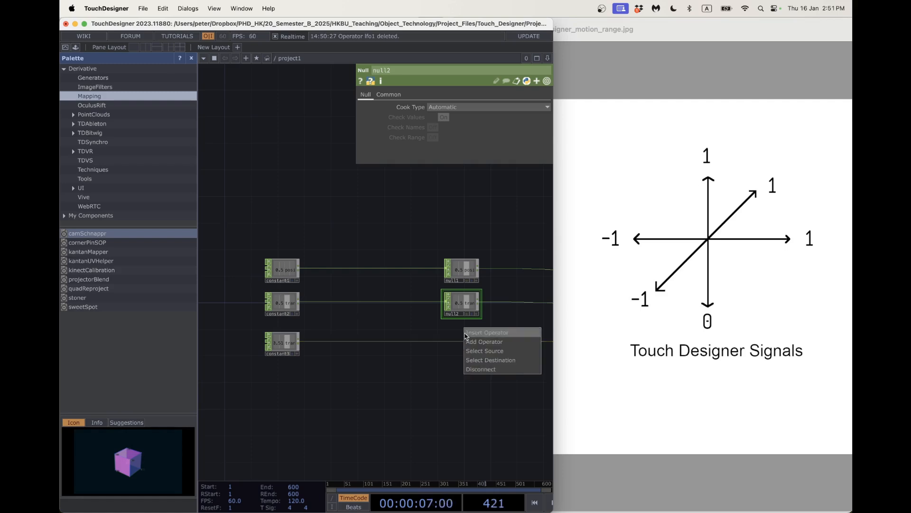
pyautogui.click(469, 334)
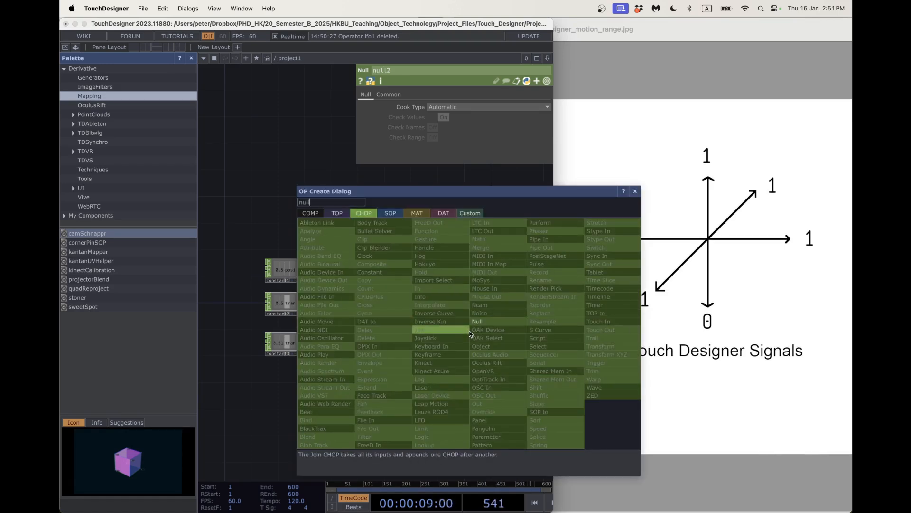
pyautogui.click(486, 332)
pyautogui.click(465, 346)
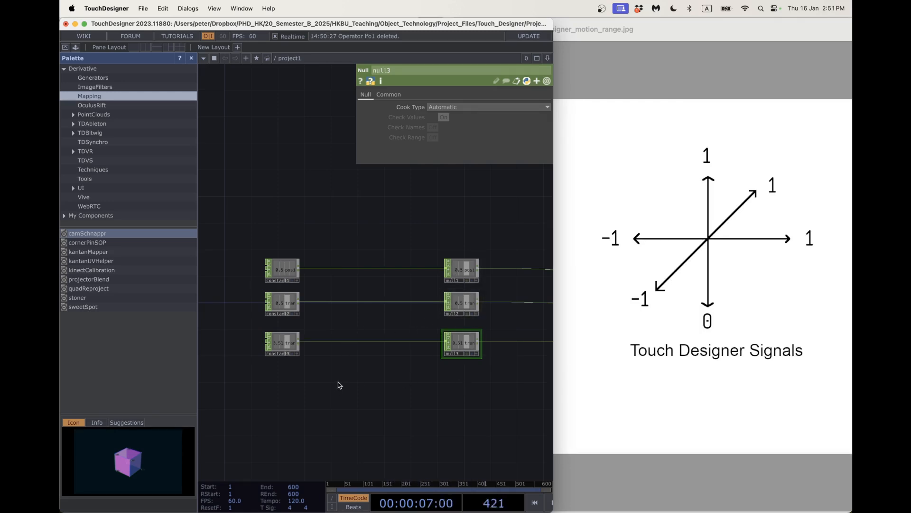
# Start inserting a Limit CHOP on the constant1–null1 wire.
pyautogui.rightClick(375, 270)
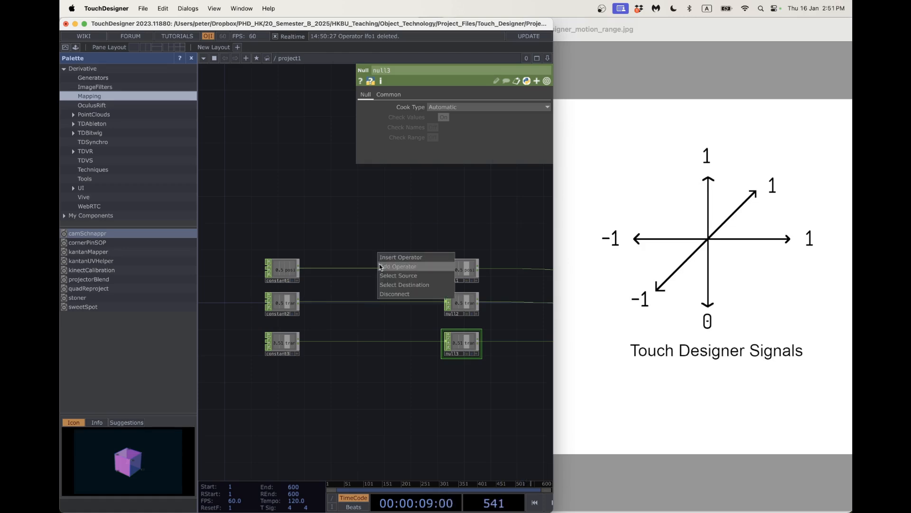
pyautogui.click(382, 260)
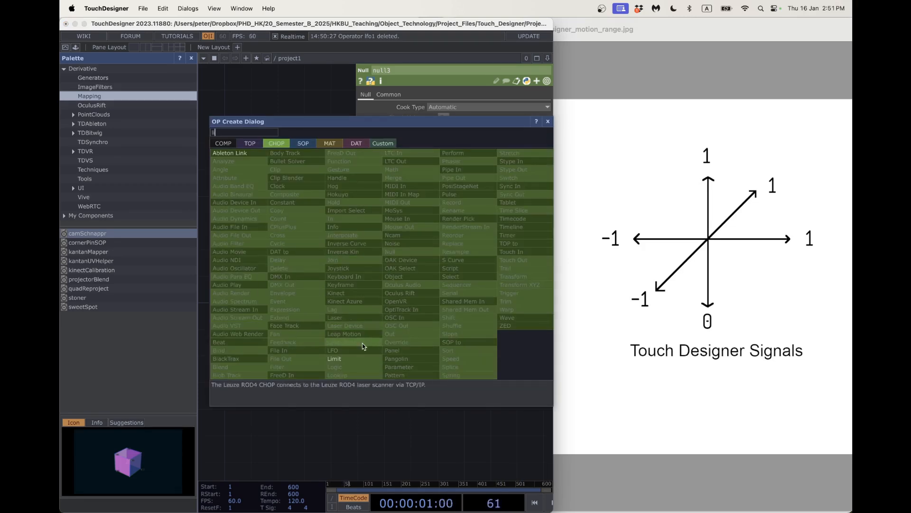
pyautogui.click(363, 356)
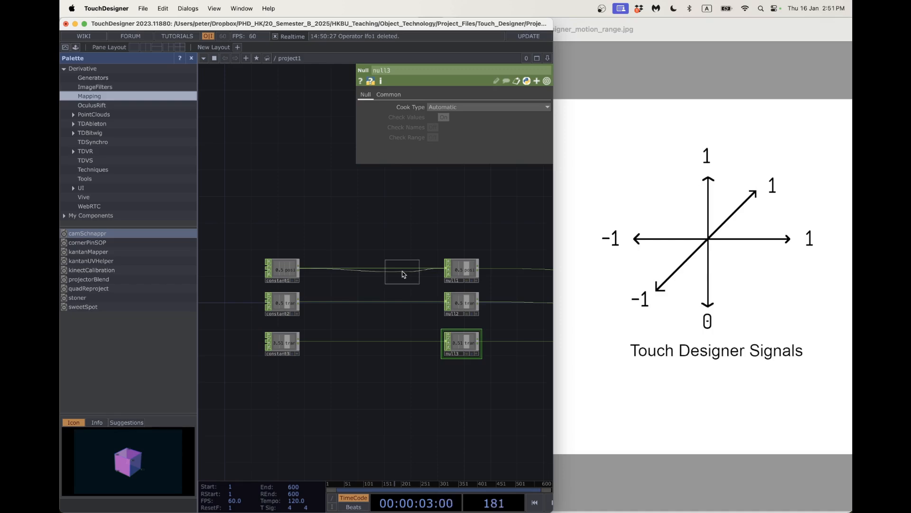
# Place limit4, limit5 and limit6 between each constant and its null.
pyautogui.click(407, 275)
pyautogui.rightClick(398, 301)
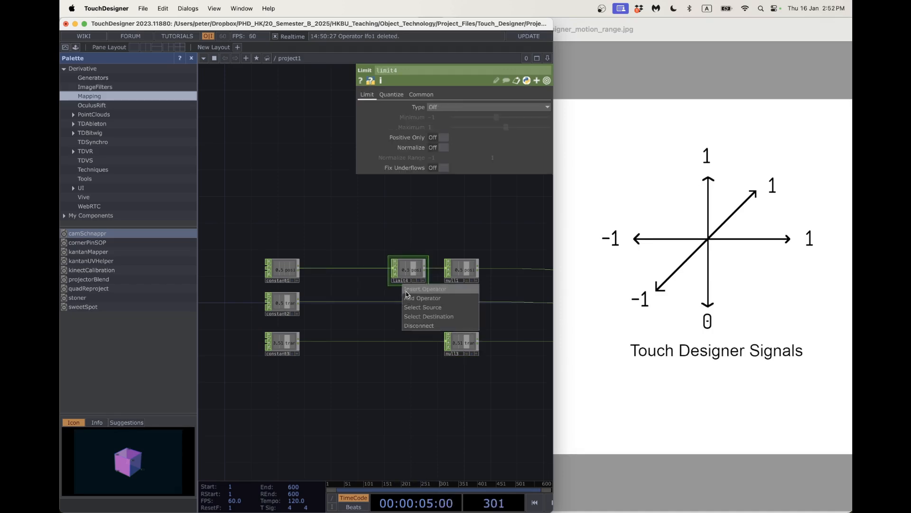
pyautogui.click(406, 291)
pyautogui.write('lim')
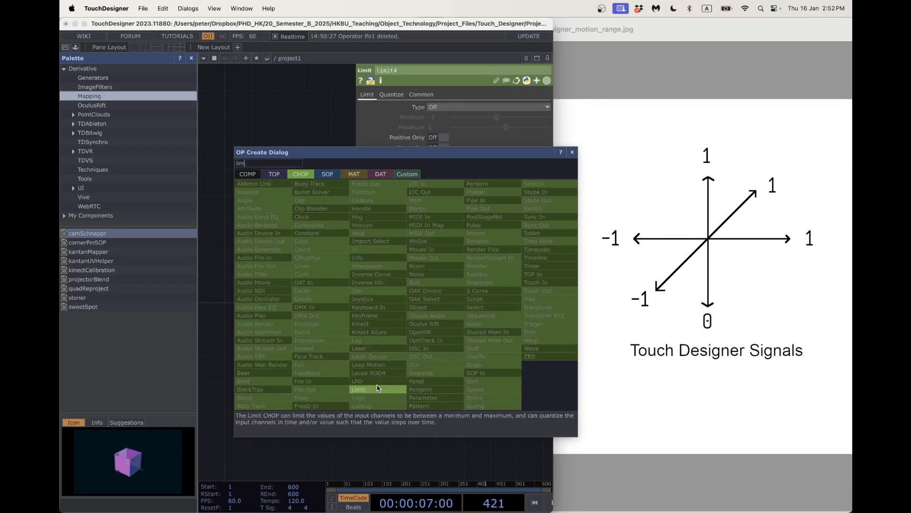
pyautogui.click(377, 388)
pyautogui.click(409, 304)
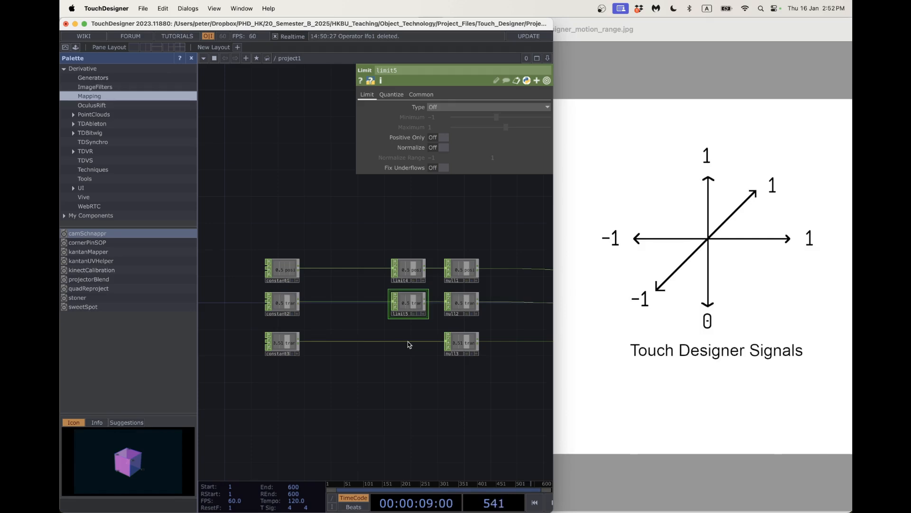
pyautogui.rightClick(410, 341)
pyautogui.click(414, 332)
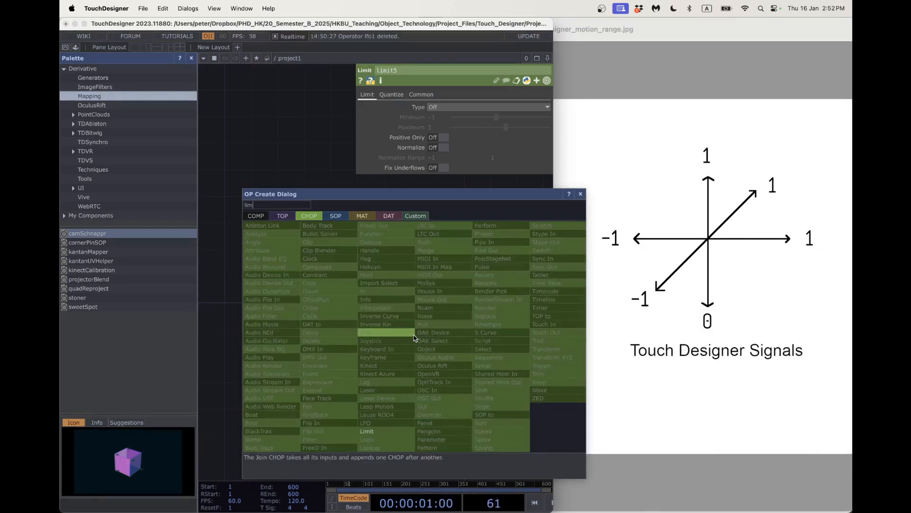
pyautogui.click(375, 431)
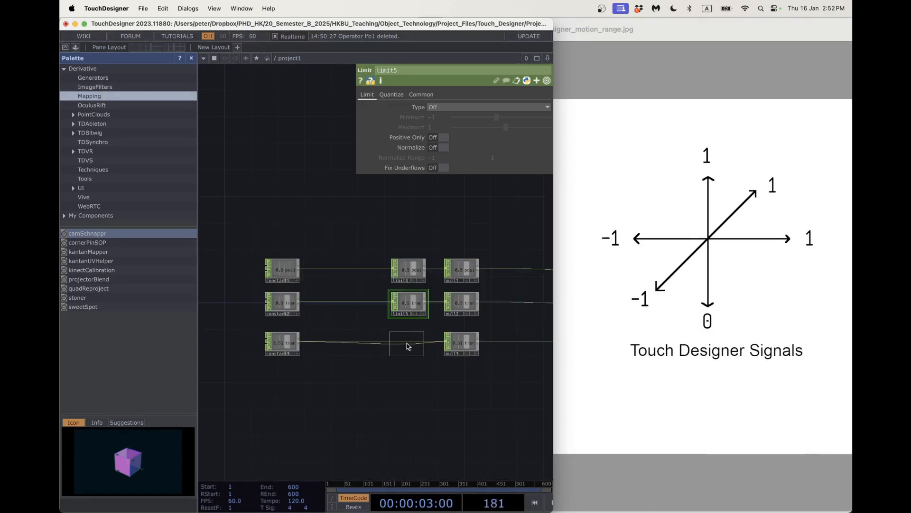
pyautogui.click(420, 341)
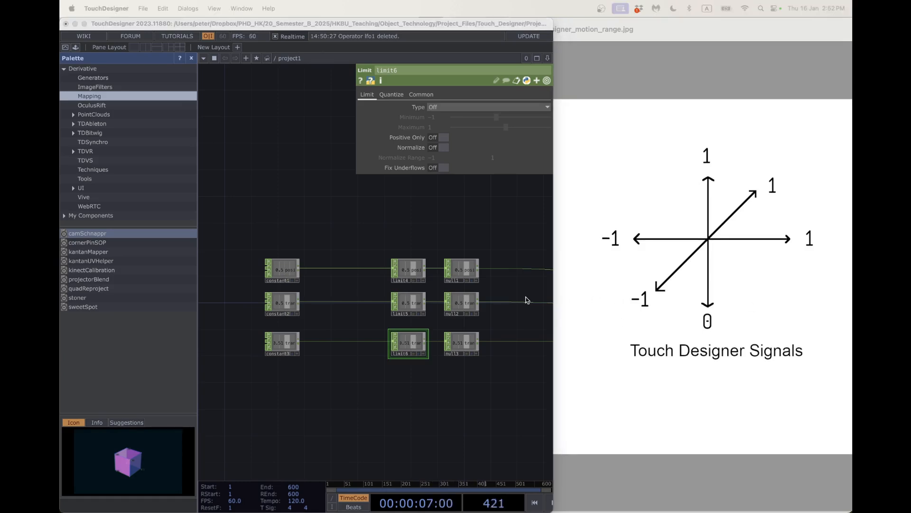
# Set all three limits to Clamp and give limit6 a Minimum of 0.
pyautogui.click(408, 269)
pyautogui.click(463, 109)
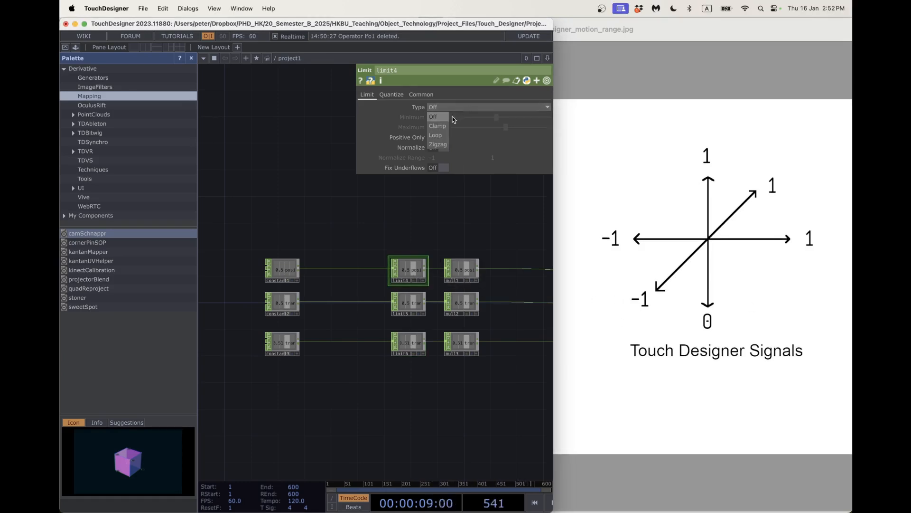
pyautogui.click(446, 123)
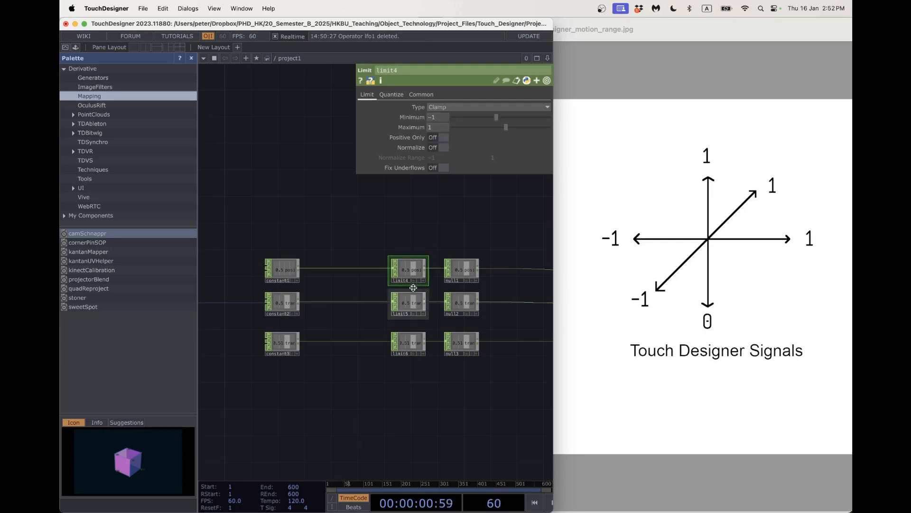
pyautogui.click(409, 301)
pyautogui.click(437, 107)
pyautogui.click(437, 125)
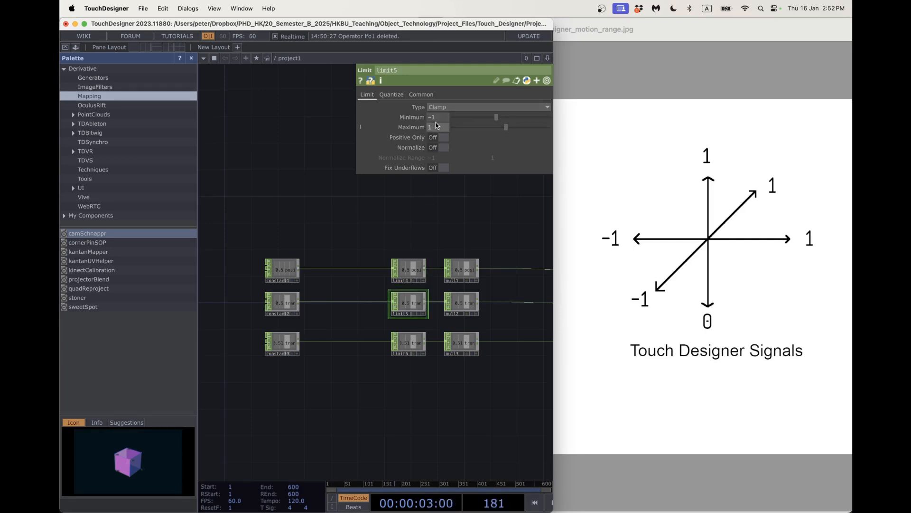
pyautogui.click(408, 341)
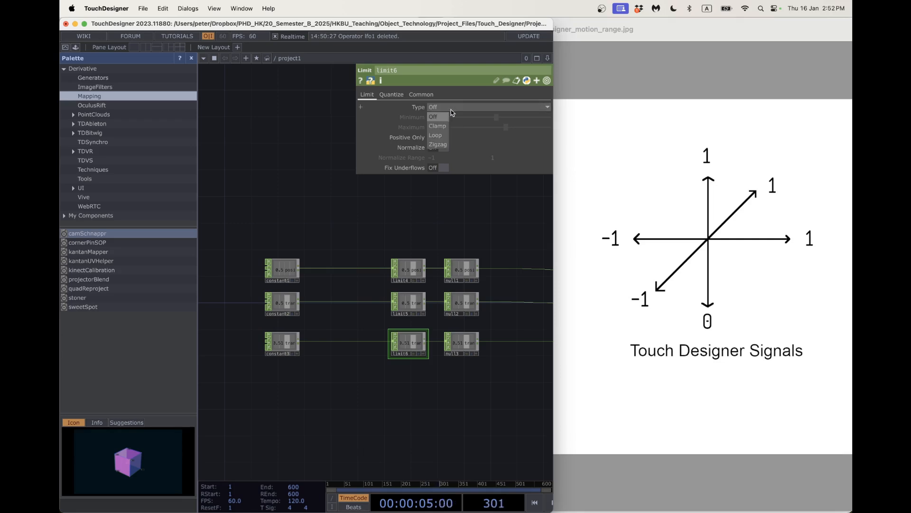
pyautogui.click(439, 125)
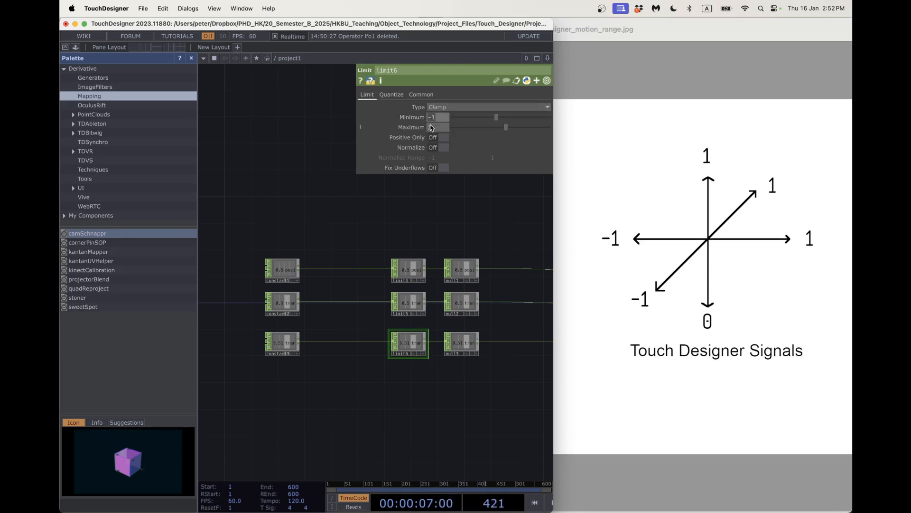
pyautogui.write('0')
pyautogui.press('Return')
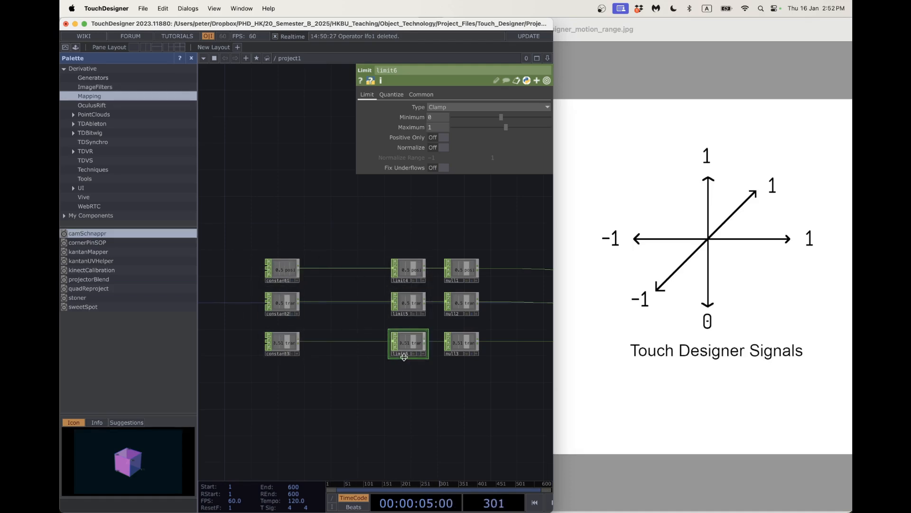
pyautogui.scroll(-3, 404, 357)
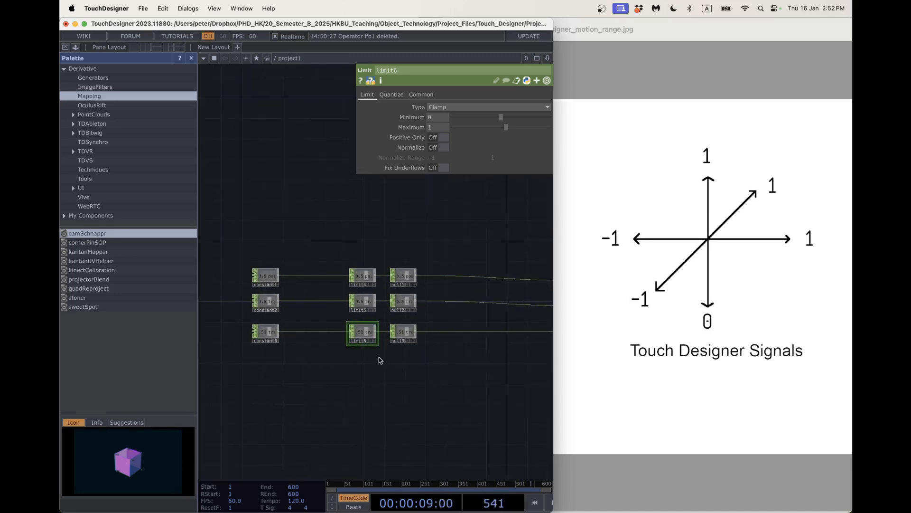
# Maximize the TouchDesigner window and split the network editor into two side-by-side panes.
pyautogui.scroll(-5, 380, 359)
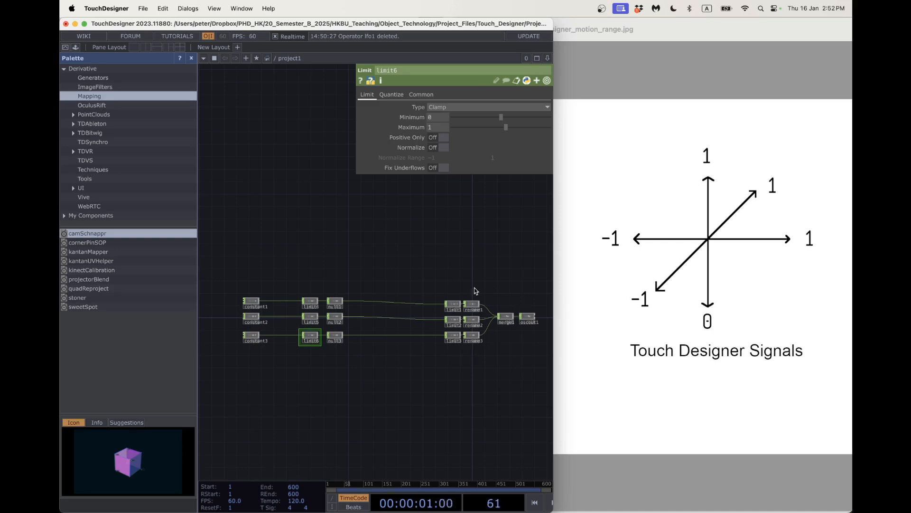
pyautogui.moveTo(501, 358); pyautogui.dragTo(480, 350)
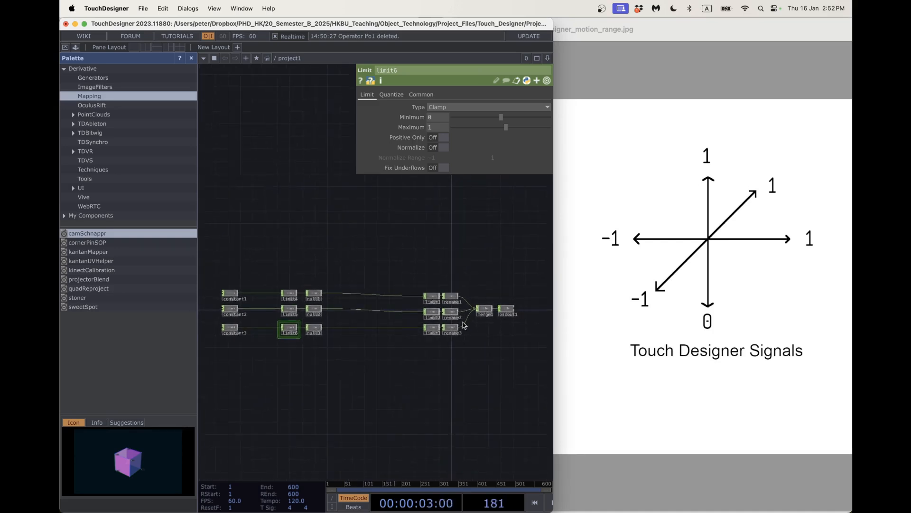
pyautogui.moveTo(383, 359); pyautogui.dragTo(406, 347)
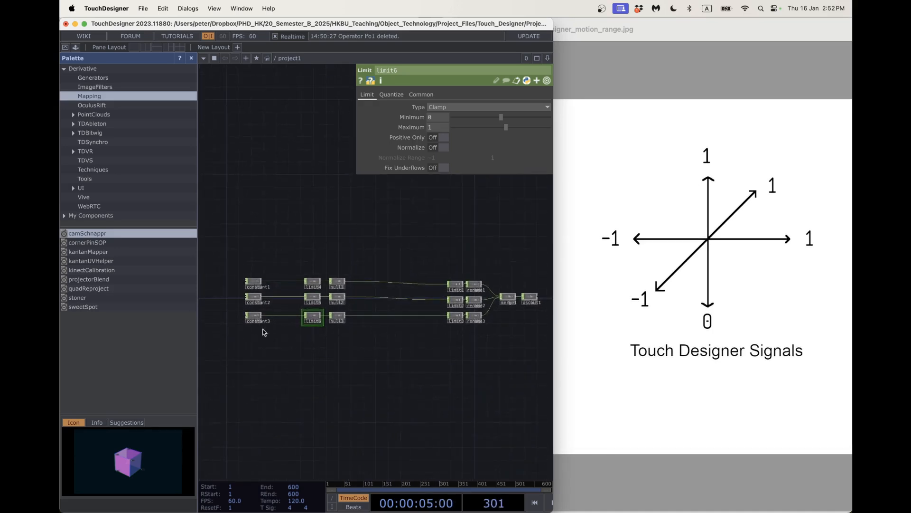
pyautogui.moveTo(314, 366); pyautogui.dragTo(378, 362)
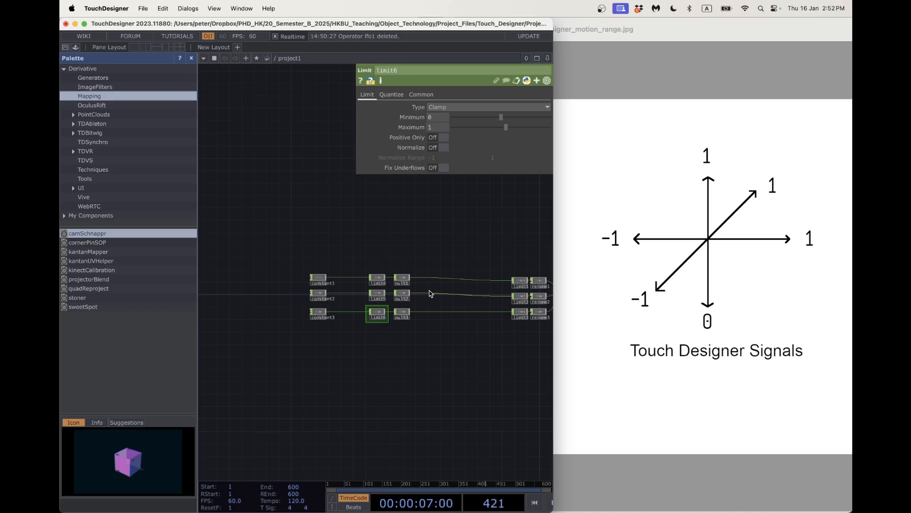
pyautogui.doubleClick(410, 24)
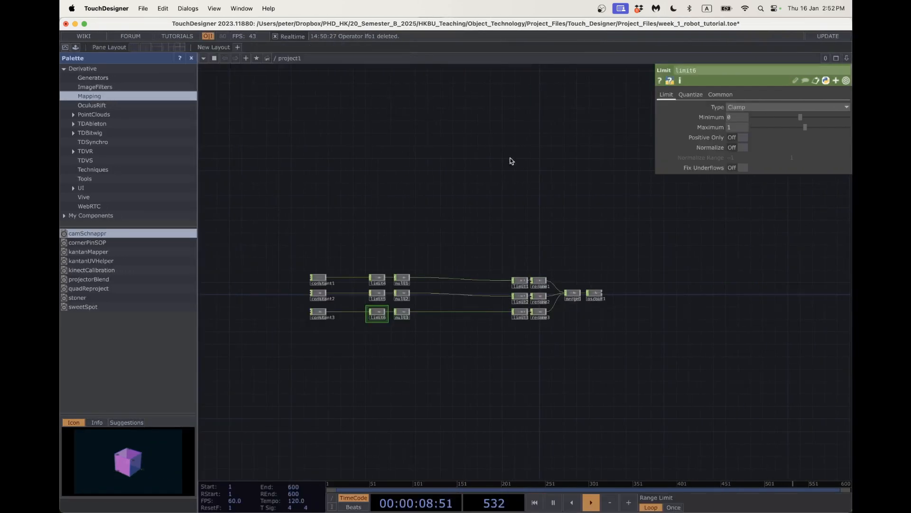
pyautogui.click(145, 49)
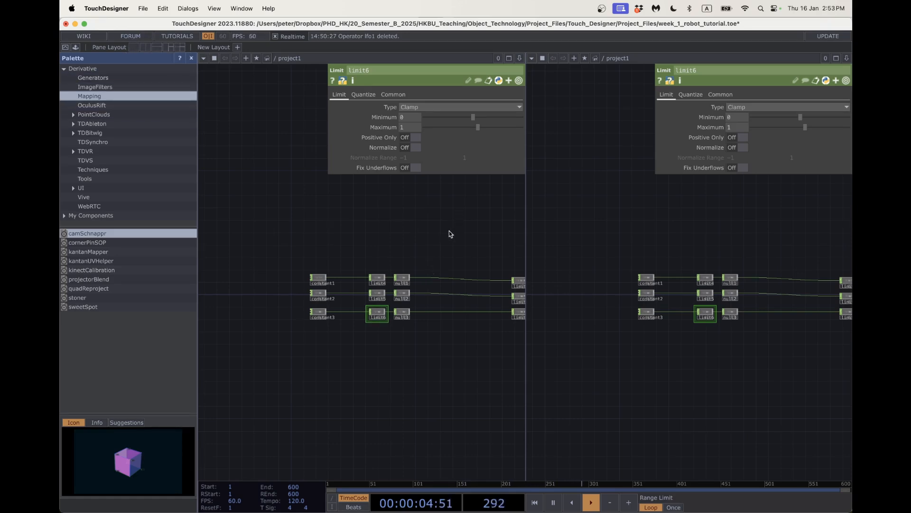
# Frame the full constant–limit–null and merge1-to-oscout1 chains in the left pane.
pyautogui.moveTo(434, 223); pyautogui.dragTo(338, 222)
pyautogui.scroll(-2, 338, 223)
pyautogui.moveTo(343, 363); pyautogui.dragTo(347, 359)
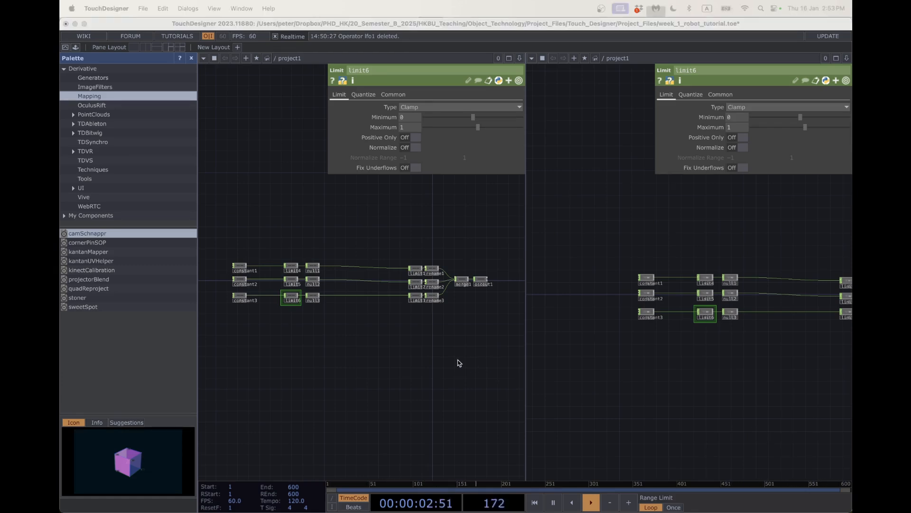
pyautogui.moveTo(336, 349); pyautogui.dragTo(346, 341)
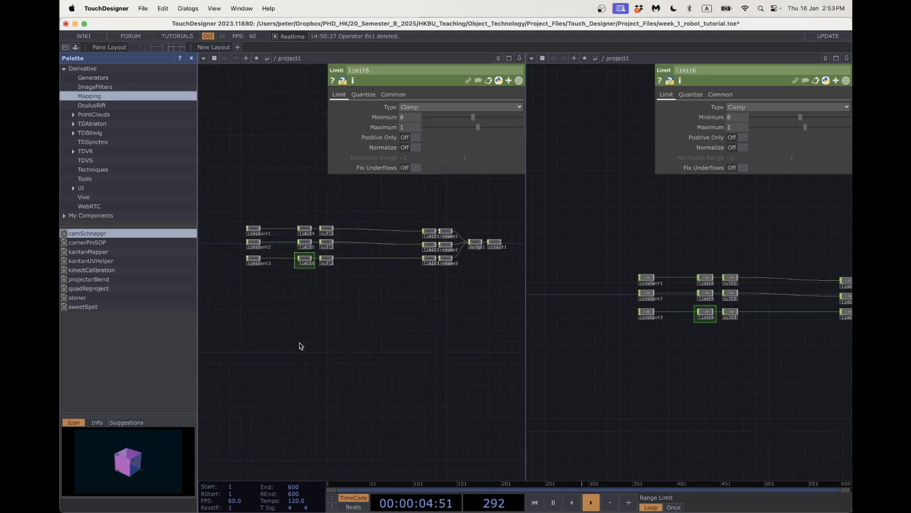
pyautogui.doubleClick(278, 338)
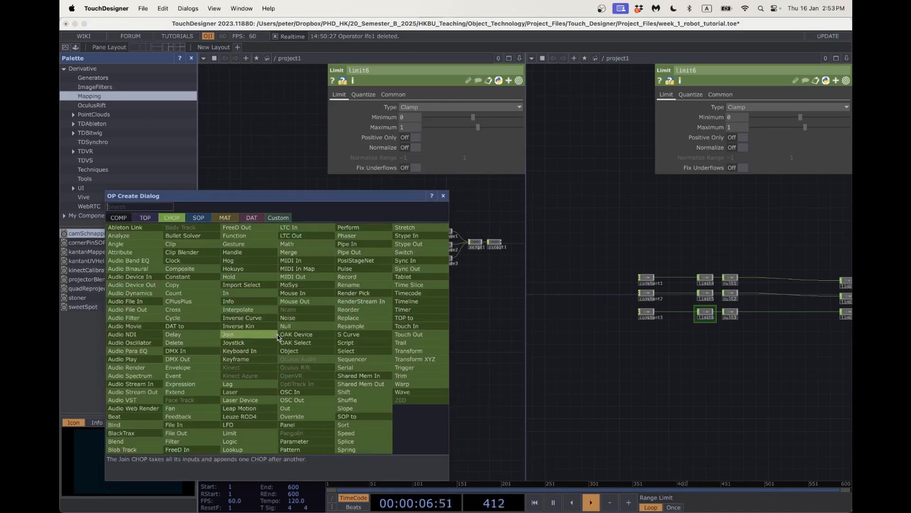
# Add a Camera COMP cam1 and a Light COMP light1 side by side.
pyautogui.click(119, 218)
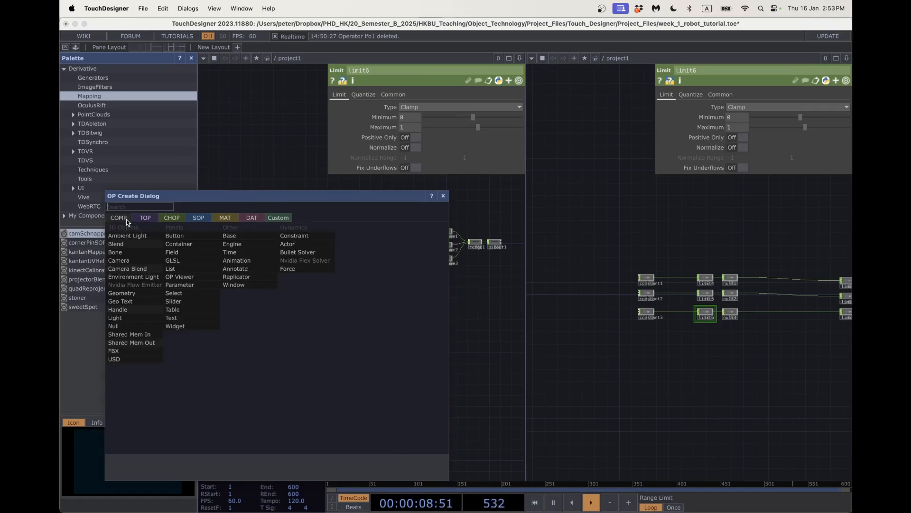
pyautogui.click(125, 261)
pyautogui.click(344, 358)
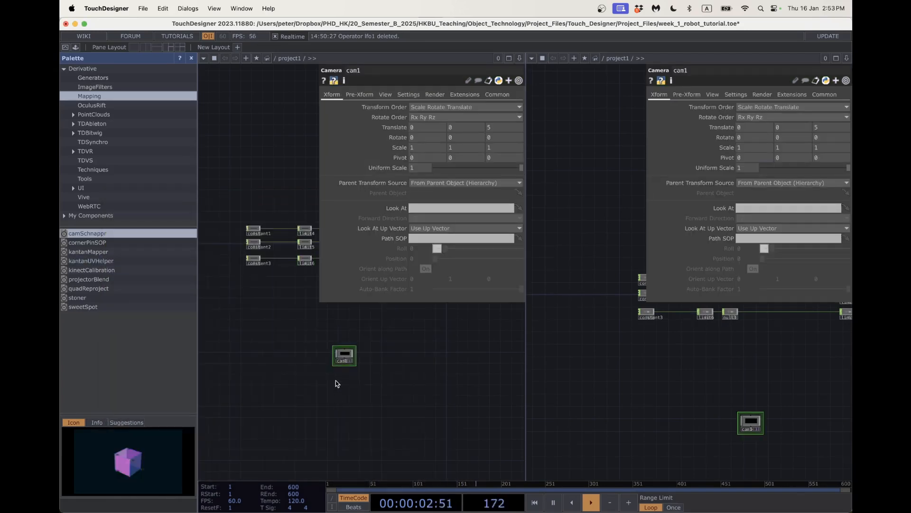
pyautogui.doubleClick(335, 380)
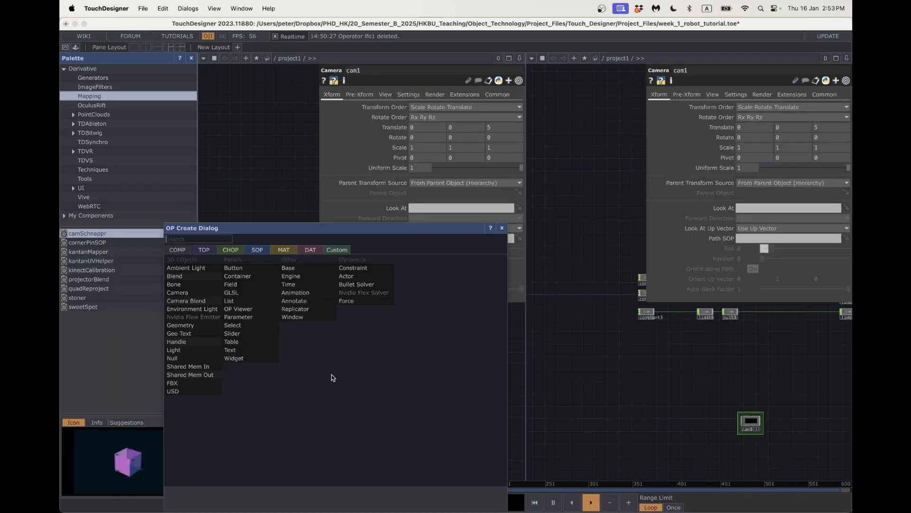
pyautogui.click(212, 351)
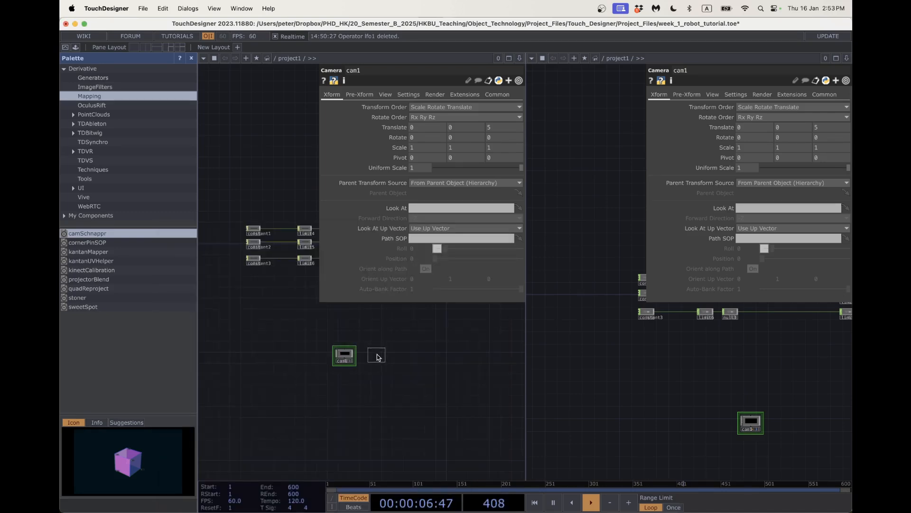
pyautogui.click(378, 357)
# Add a Render TOP render1 positioned below cam1 and light1.
pyautogui.doubleClick(332, 388)
pyautogui.click(203, 252)
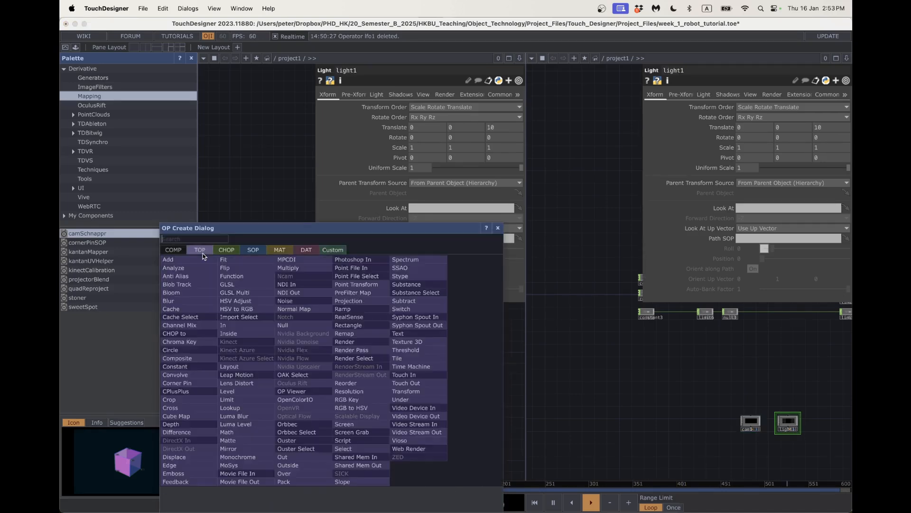
pyautogui.write('render')
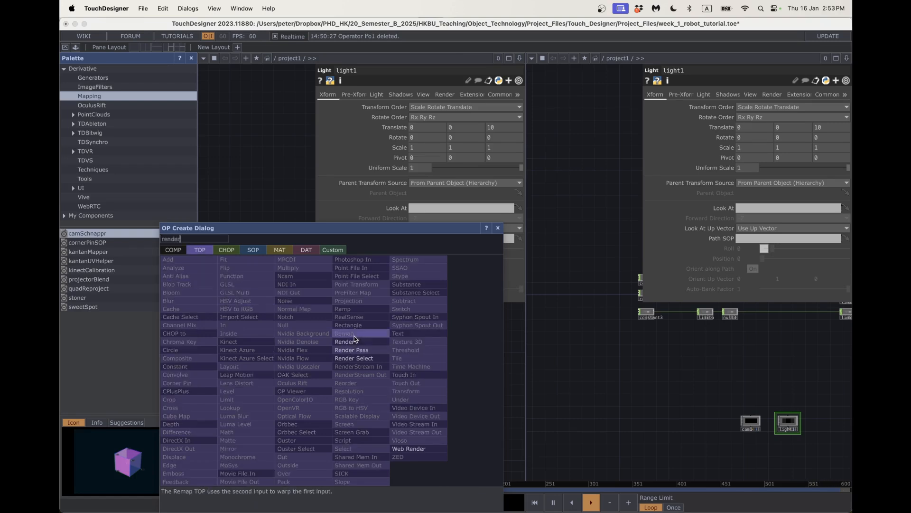
pyautogui.click(355, 341)
pyautogui.click(367, 379)
pyautogui.scroll(2, 364, 379)
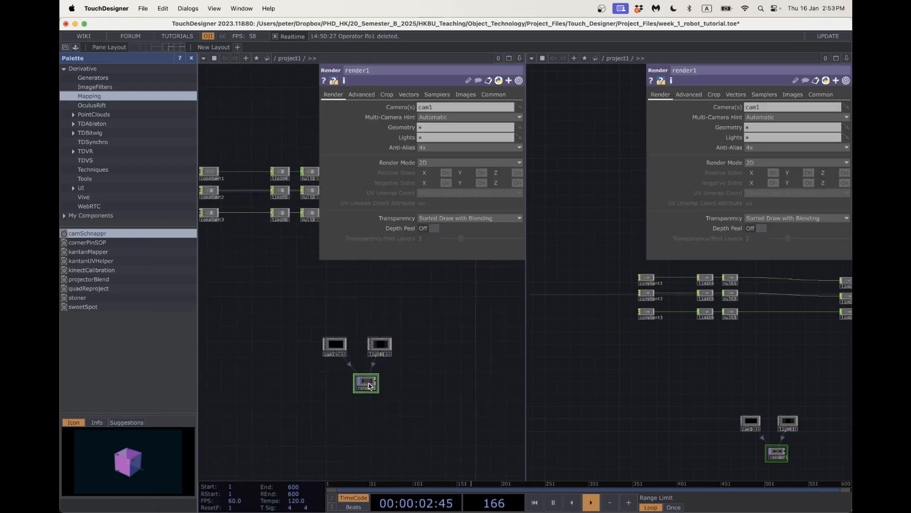
pyautogui.moveTo(357, 379); pyautogui.dragTo(341, 380)
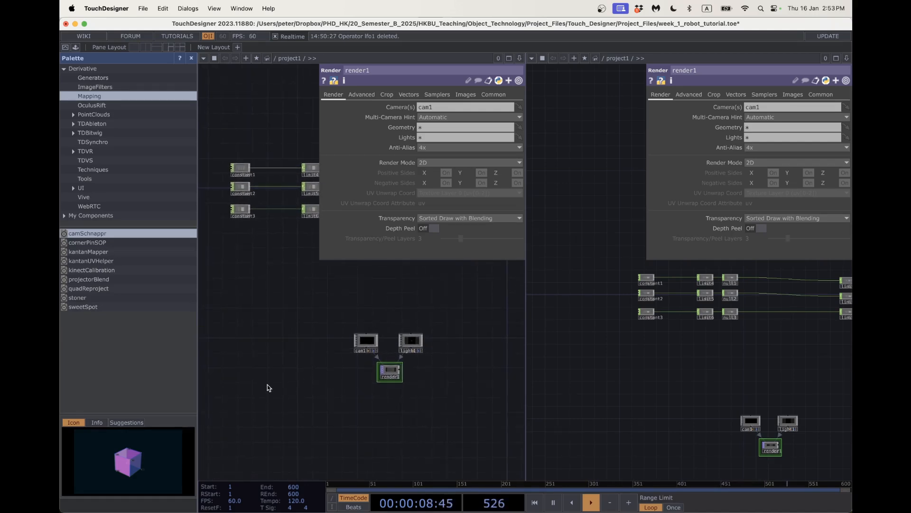
pyautogui.scroll(-2, 280, 401)
pyautogui.hscroll(-1, 280, 402)
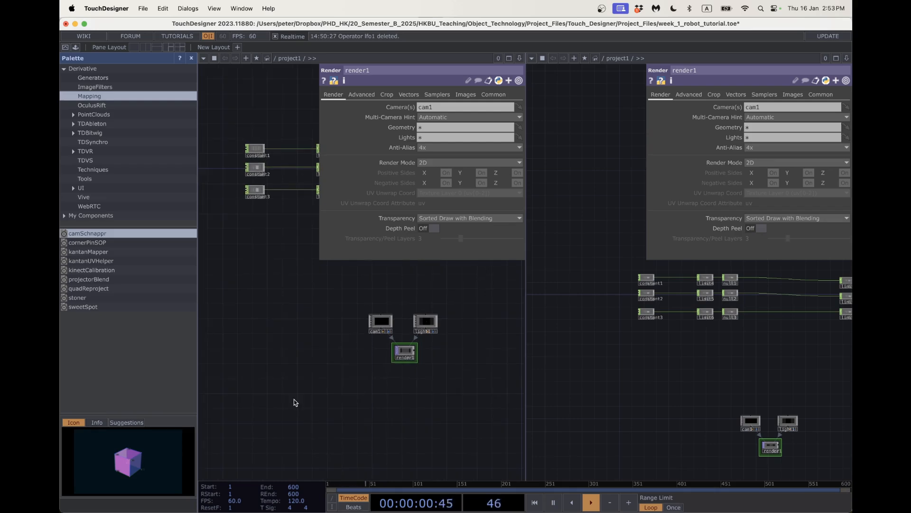
pyautogui.press('Tab')
pyautogui.click(199, 250)
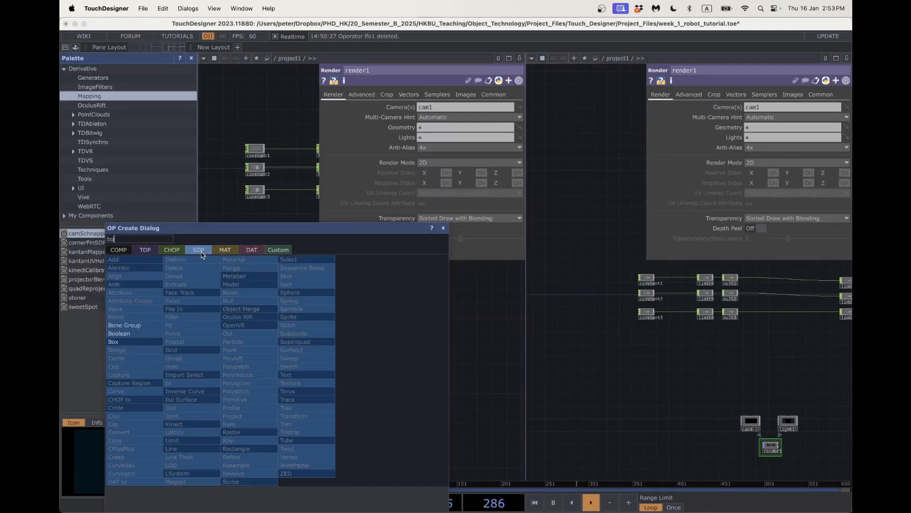
# Place a Box SOP box1 and wire a Transform SOP transform1 after it.
pyautogui.click(155, 344)
pyautogui.click(240, 399)
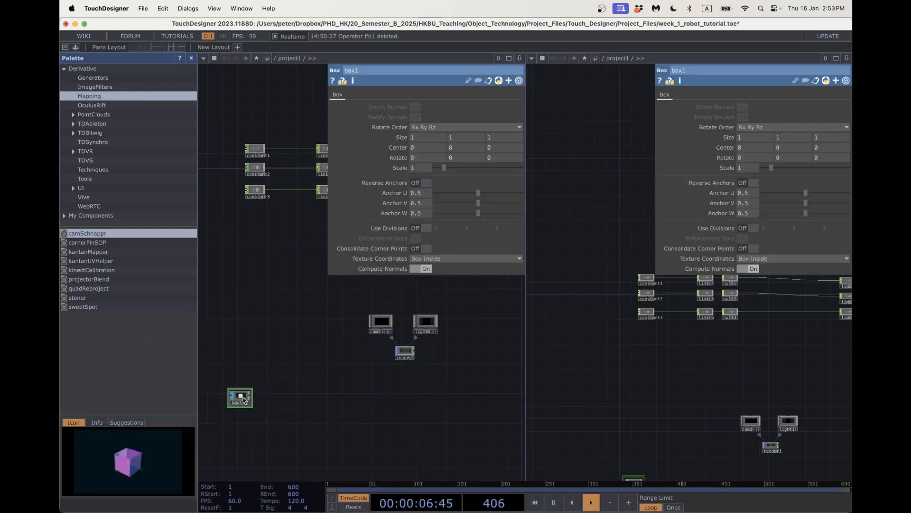
pyautogui.scroll(3, 254, 398)
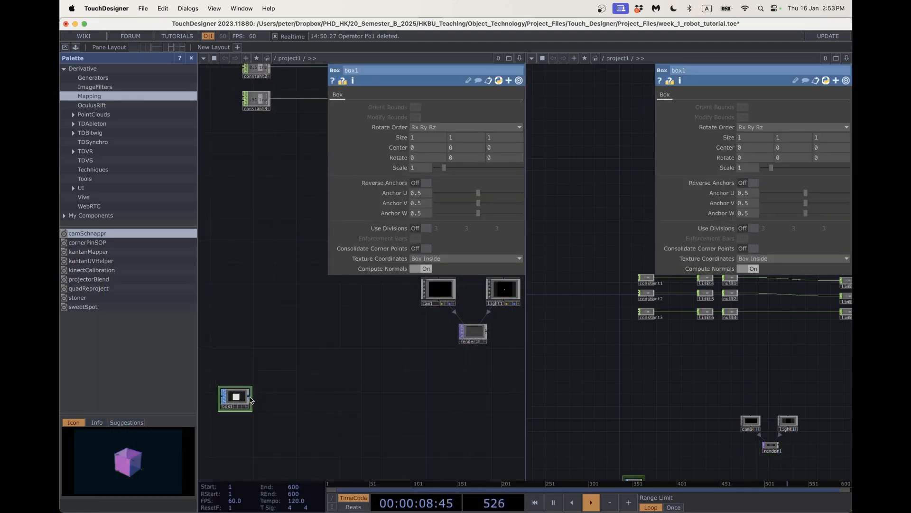
pyautogui.press('Tab')
pyautogui.write('tr')
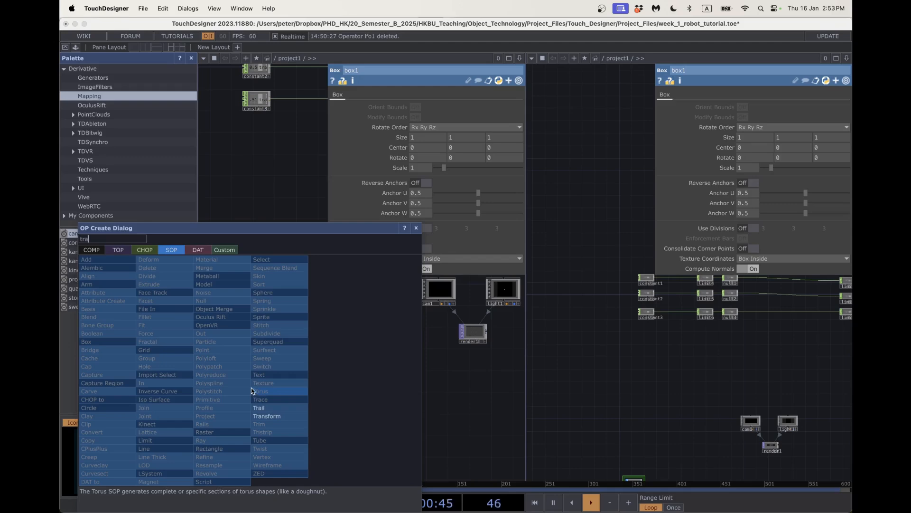
pyautogui.click(266, 416)
pyautogui.click(304, 401)
pyautogui.scroll(2, 305, 402)
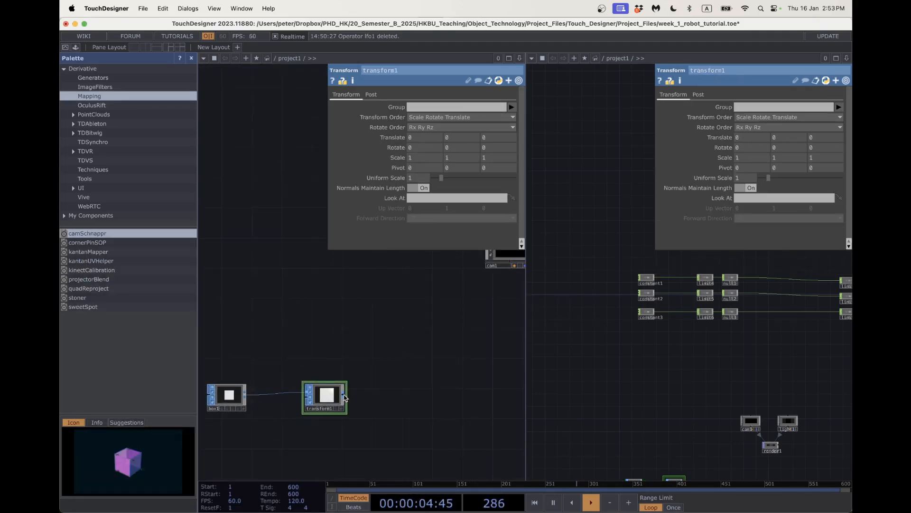
# Move transform1 closer to box1 and append a Null SOP null4 after it.
pyautogui.rightClick(344, 396)
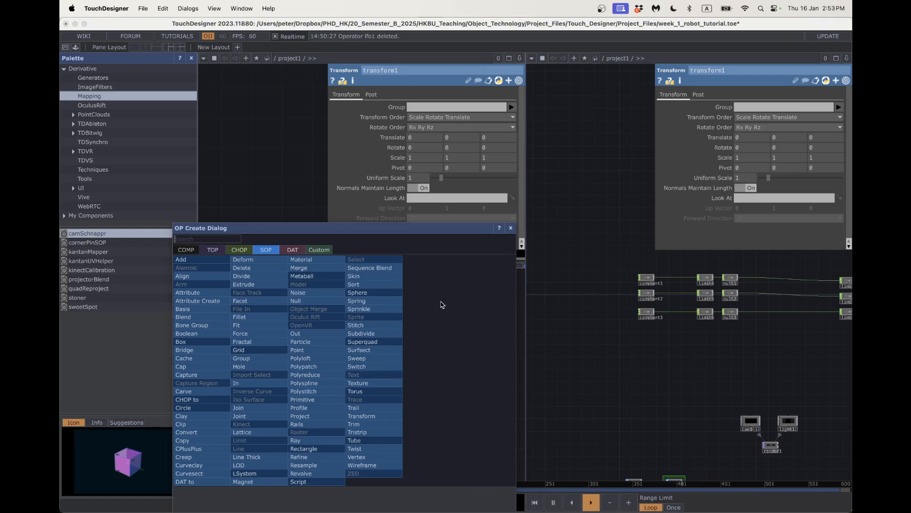
pyautogui.click(511, 228)
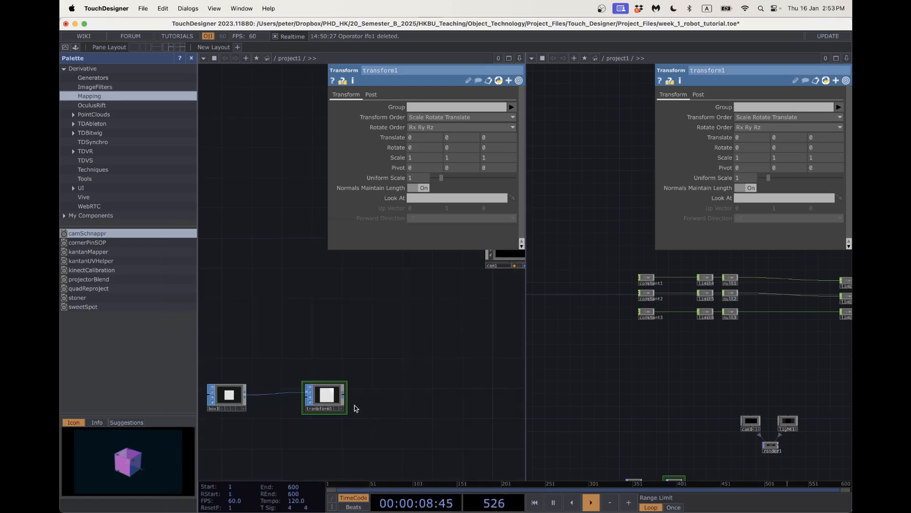
pyautogui.moveTo(326, 398); pyautogui.dragTo(304, 397)
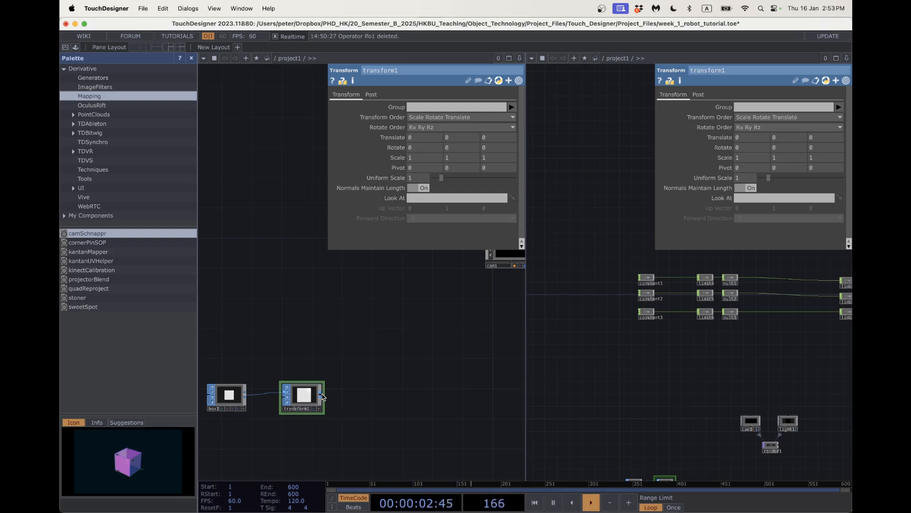
pyautogui.rightClick(323, 397)
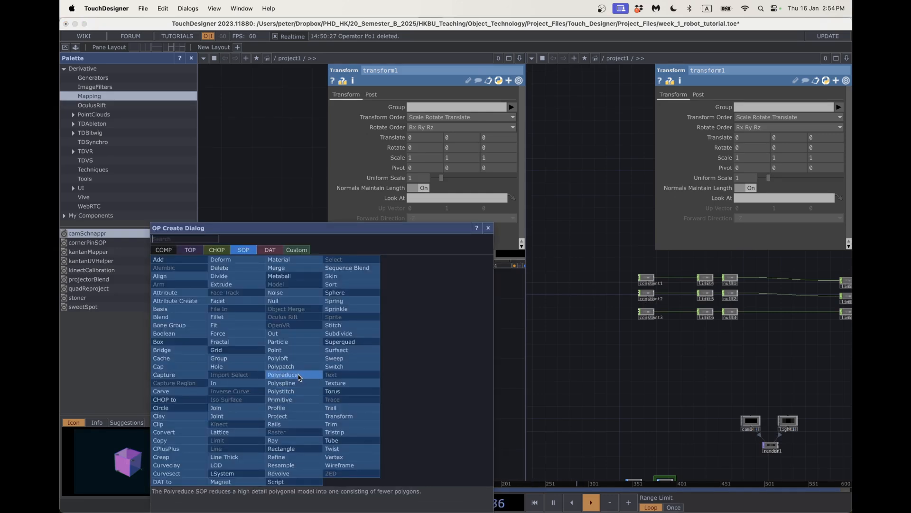
pyautogui.click(285, 301)
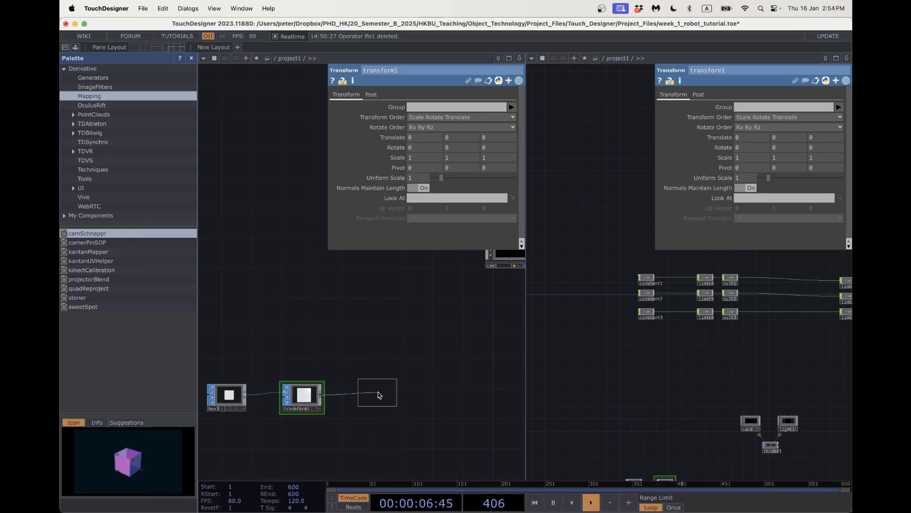
pyautogui.click(380, 395)
# Add a Geometry COMP geo1 after null4 and hide the left pane's parameters.
pyautogui.rightClick(398, 392)
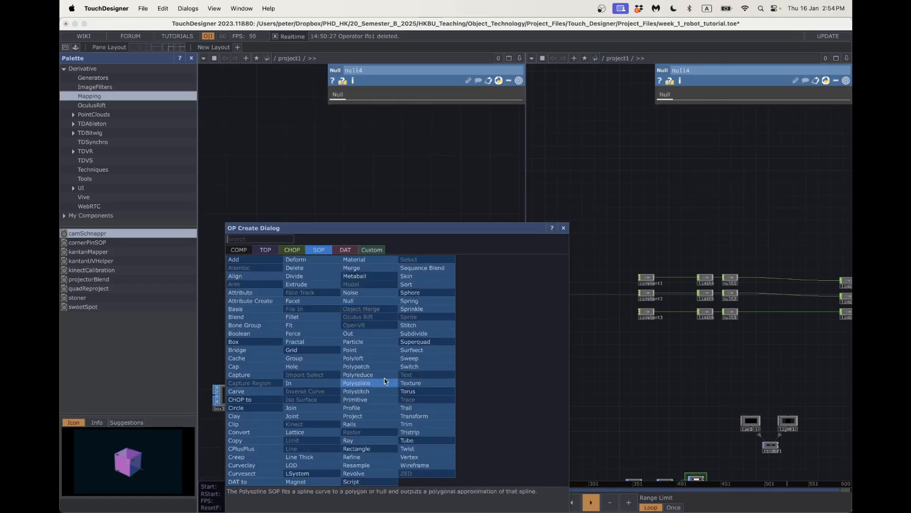
pyautogui.click(239, 250)
pyautogui.click(249, 321)
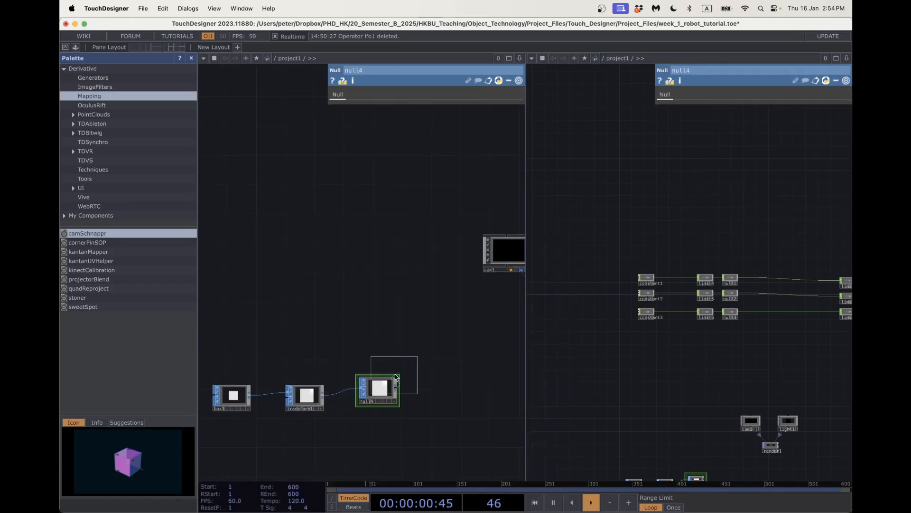
pyautogui.click(469, 387)
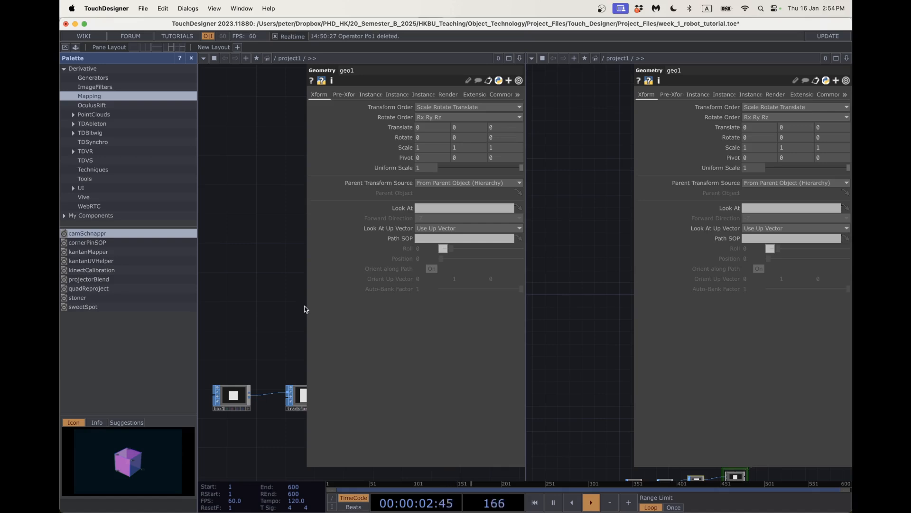
pyautogui.press('p')
pyautogui.moveTo(425, 353); pyautogui.dragTo(323, 339)
pyautogui.scroll(-2, 322, 339)
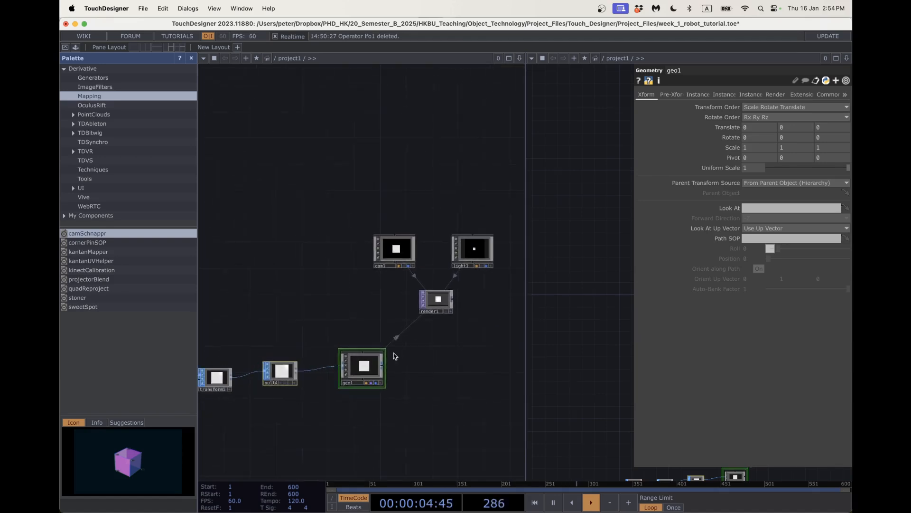
pyautogui.scroll(-1, 375, 365)
pyautogui.scroll(-1, 375, 365)
pyautogui.moveTo(439, 370); pyautogui.dragTo(421, 363)
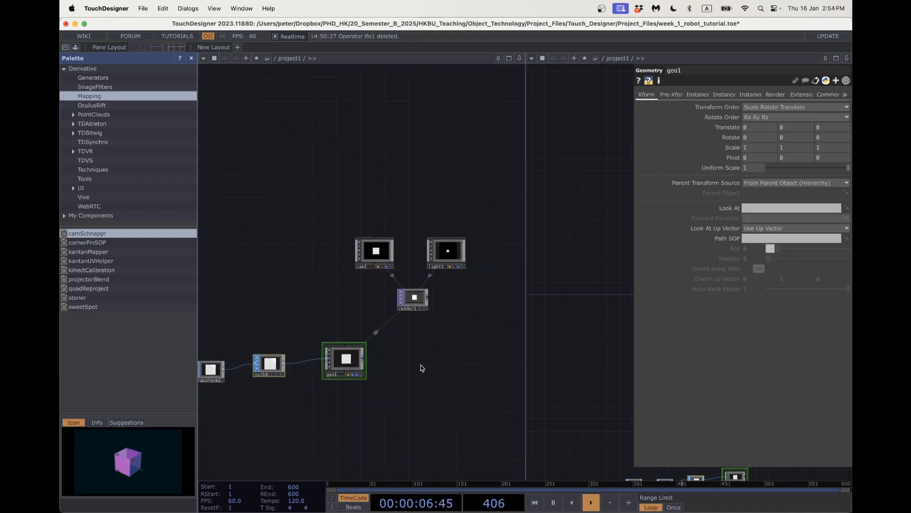
pyautogui.click(532, 58)
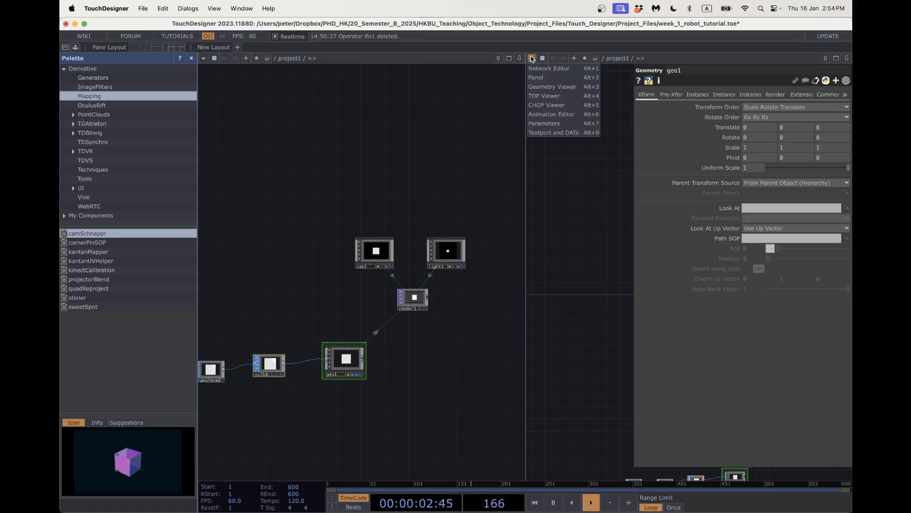
# Make the right pane a Geometry Viewer, orbit to centre geo1's cube, and reposition null4 and geo1.
pyautogui.click(543, 88)
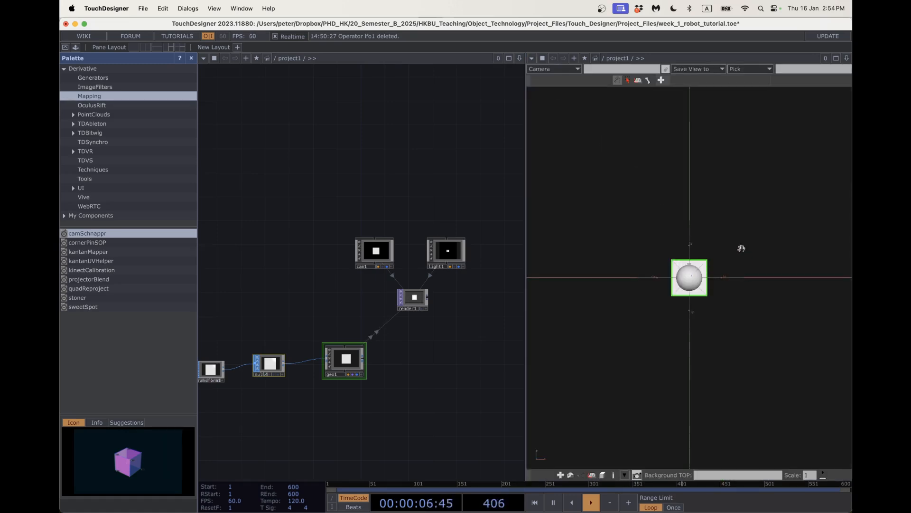
pyautogui.moveTo(740, 246); pyautogui.dragTo(759, 270)
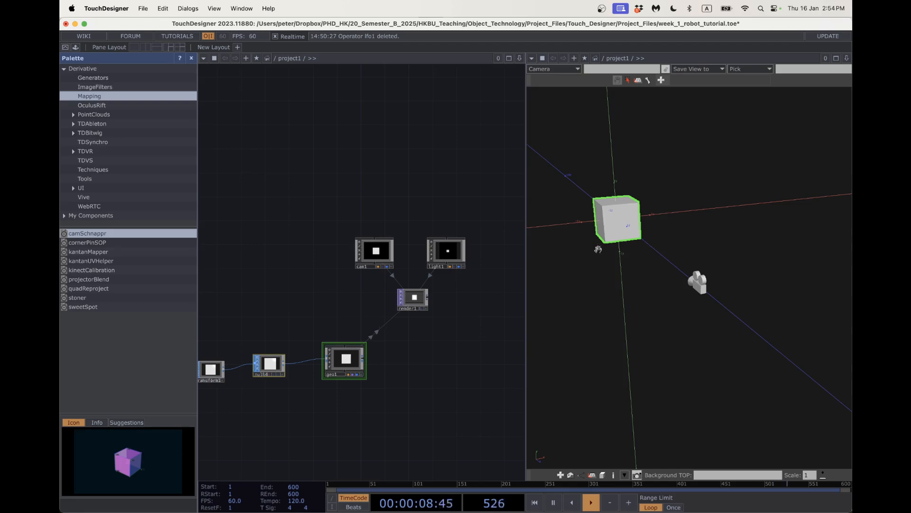
pyautogui.moveTo(598, 249); pyautogui.dragTo(717, 330)
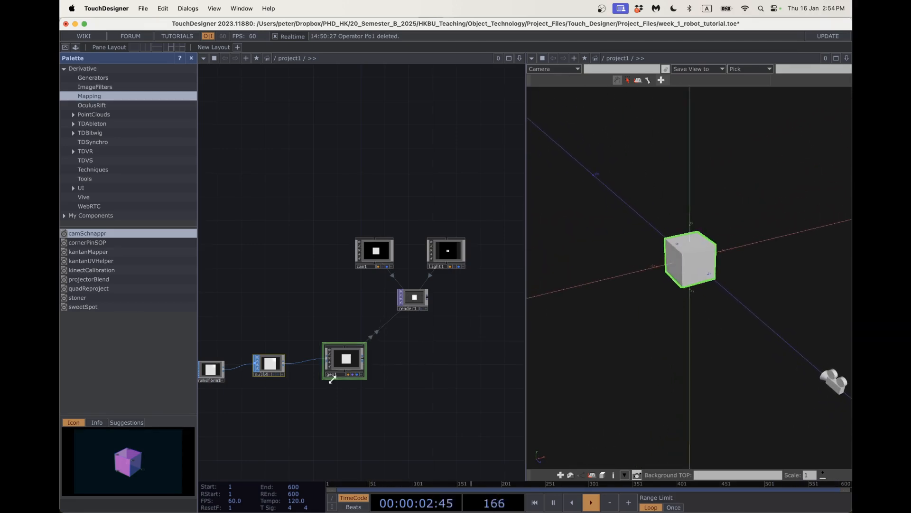
pyautogui.moveTo(361, 403); pyautogui.dragTo(406, 402)
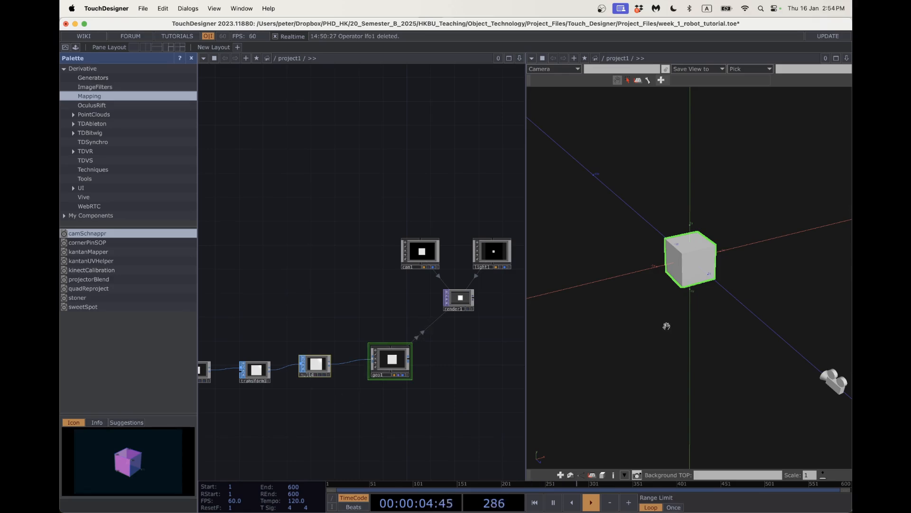
pyautogui.moveTo(665, 325); pyautogui.dragTo(750, 347)
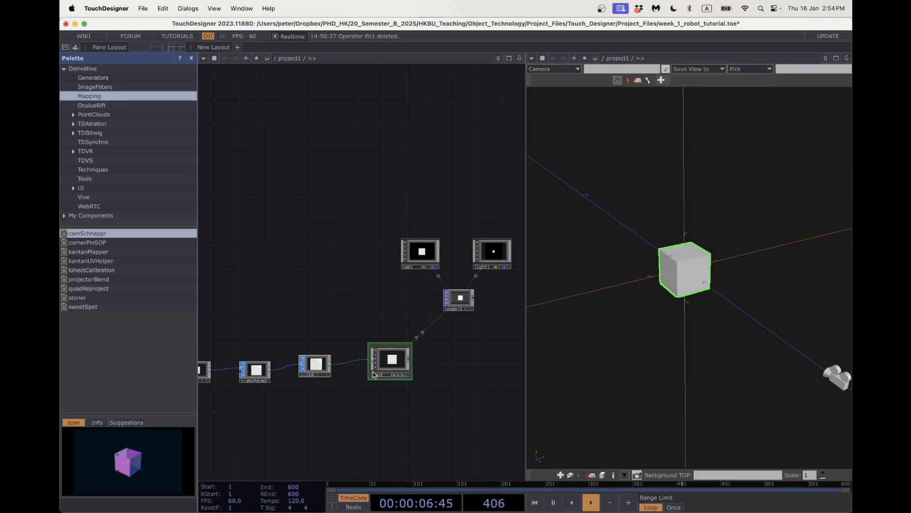
pyautogui.moveTo(346, 382); pyautogui.dragTo(398, 350)
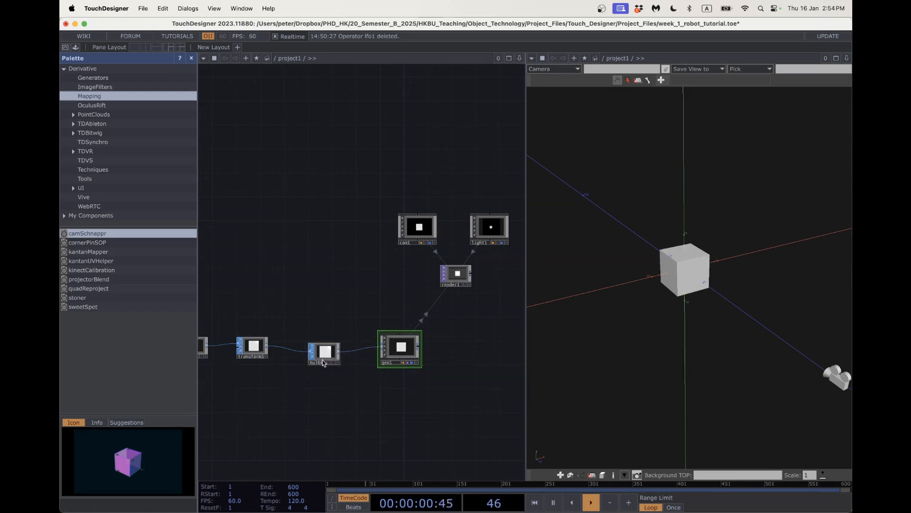
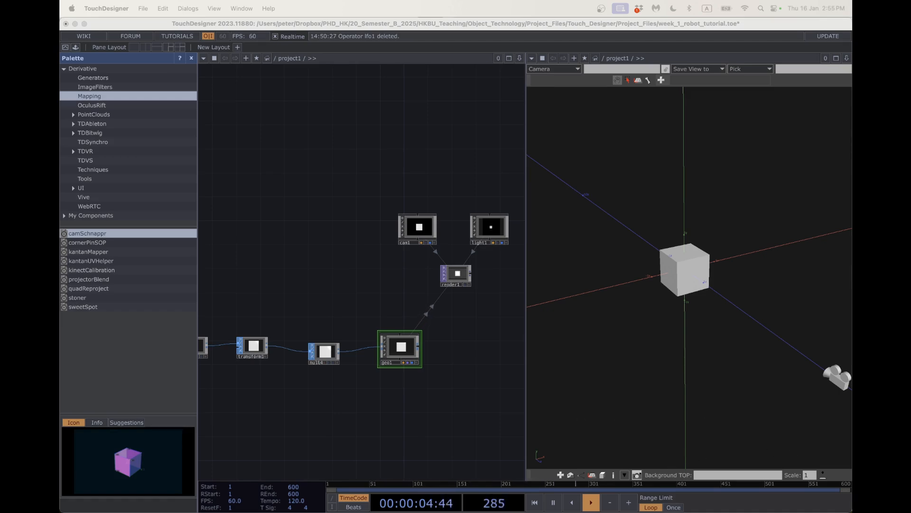
# Nudge transform1 and box1 into line in the cube chain and bring up transform1's parameters.
pyautogui.moveTo(395, 392); pyautogui.dragTo(502, 393)
pyautogui.click(371, 355)
pyautogui.hscroll(3, 380, 386)
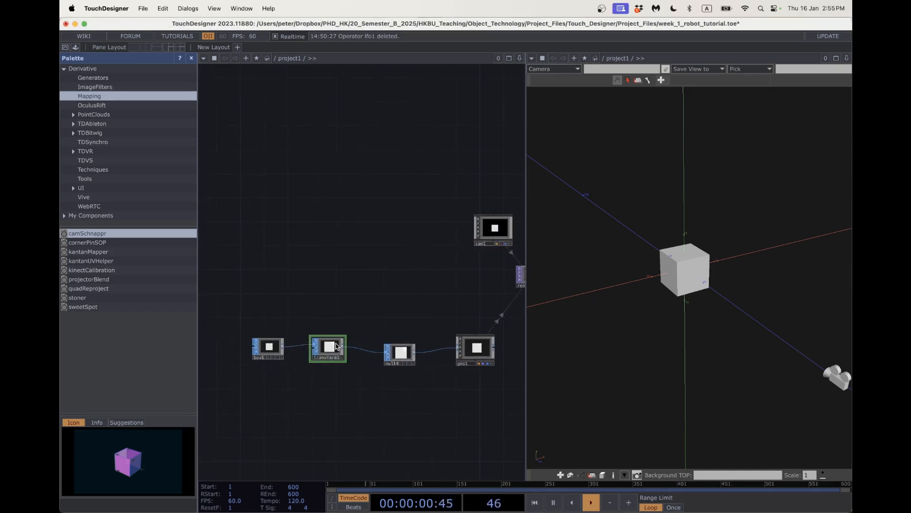
pyautogui.moveTo(327, 346); pyautogui.dragTo(340, 352)
pyautogui.moveTo(273, 346); pyautogui.dragTo(285, 352)
pyautogui.press('p')
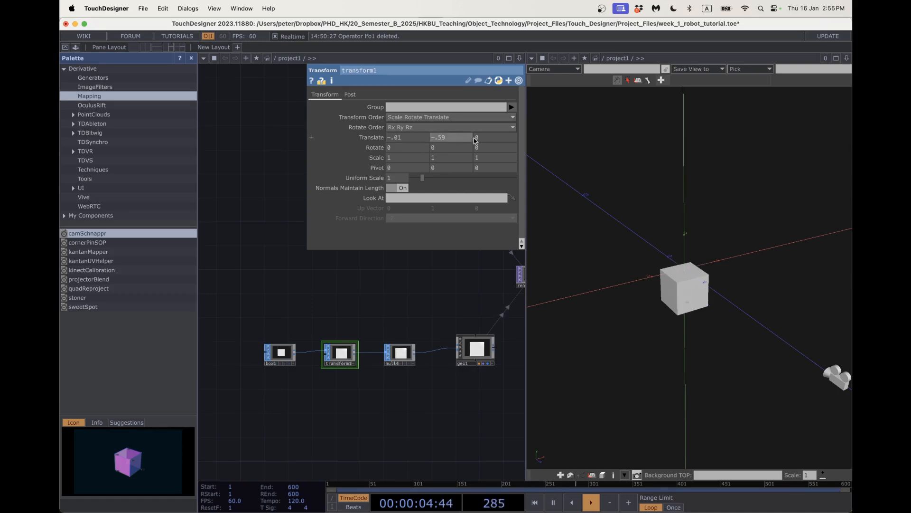
# Set transform1's Translate Z to 1.32 and its Scale to 2, .1, 2.15.
pyautogui.write('1.32')
pyautogui.press('Return')
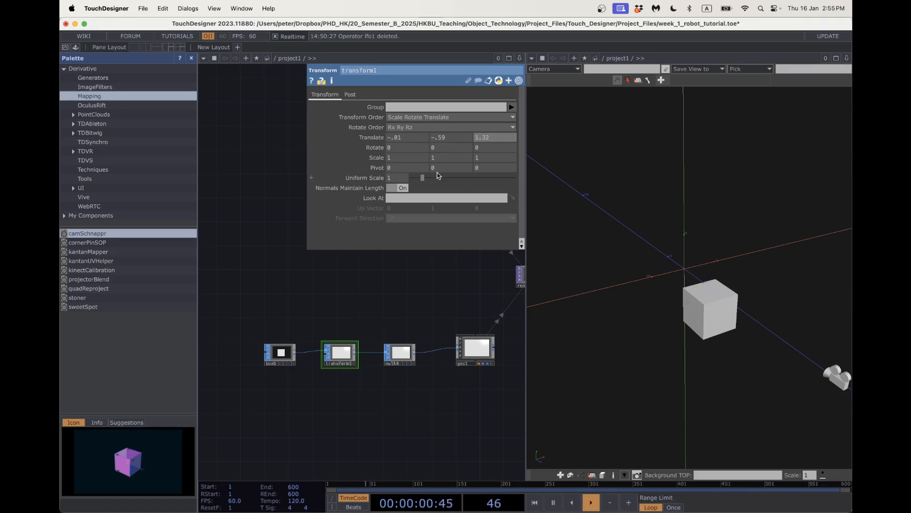
pyautogui.click(406, 157)
pyautogui.write('2')
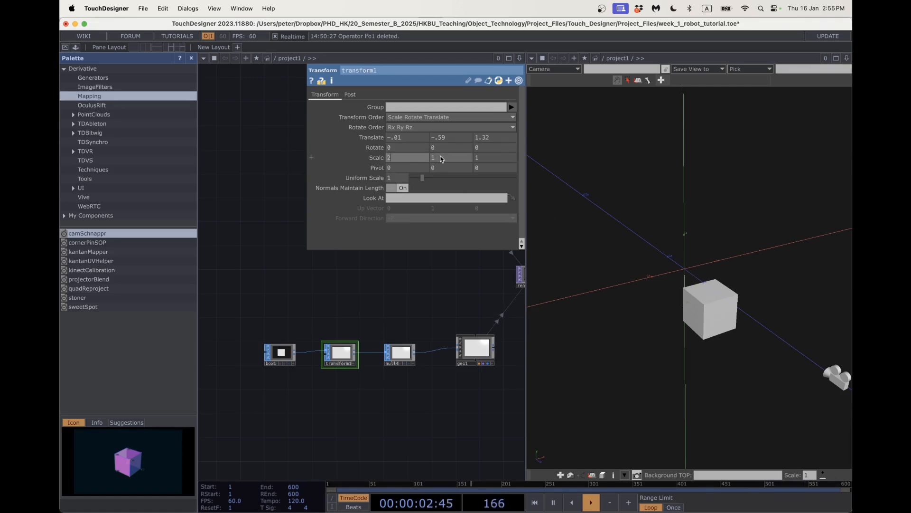
pyautogui.press('Return')
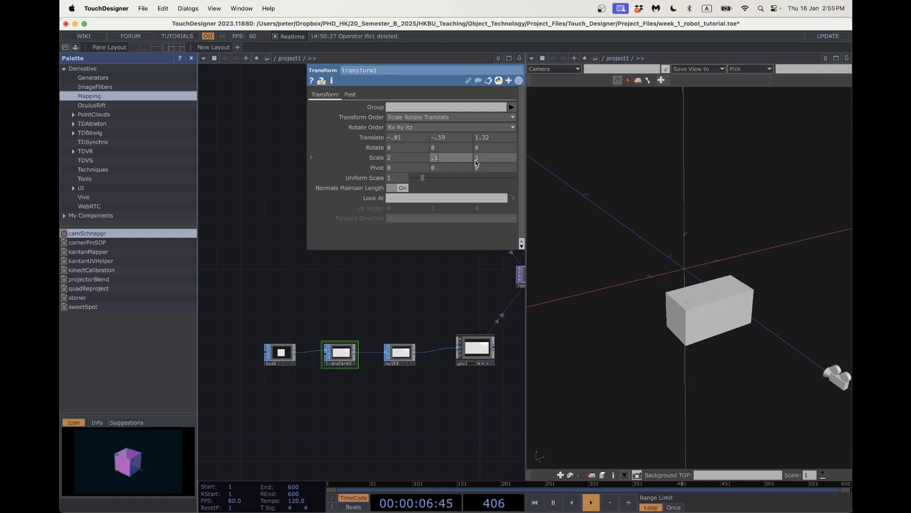
pyautogui.moveTo(482, 159); pyautogui.dragTo(473, 158)
pyautogui.write('2.15')
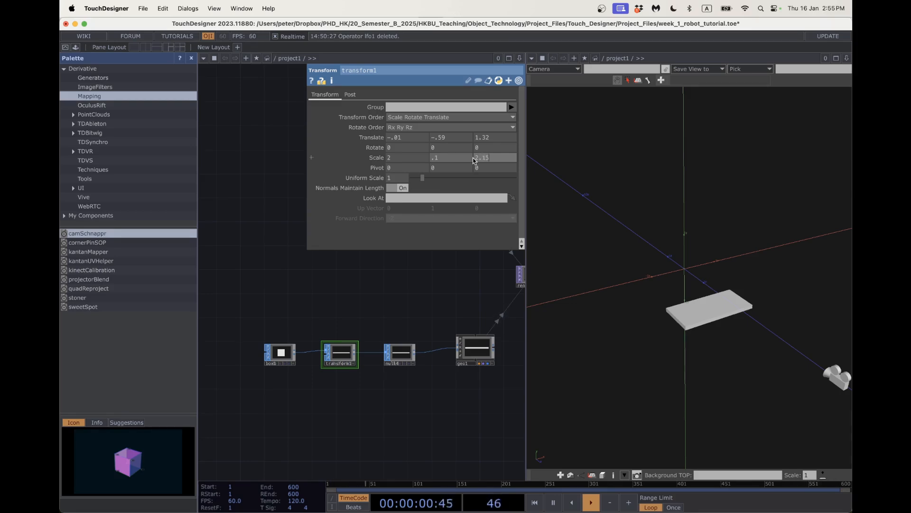
pyautogui.press('Return')
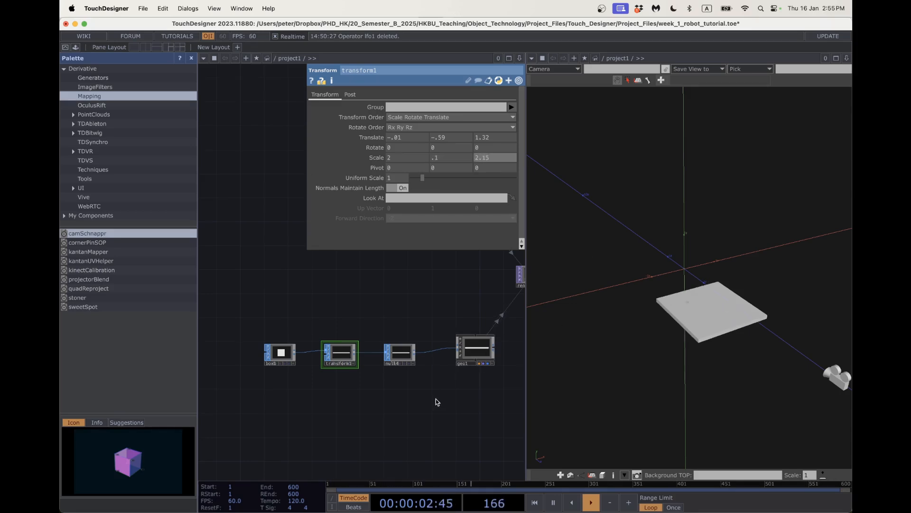
# Line up null4, transform1 and box1, and bring the constant nodes into view.
pyautogui.moveTo(400, 360); pyautogui.dragTo(411, 355)
pyautogui.moveTo(353, 359); pyautogui.dragTo(366, 355)
pyautogui.moveTo(269, 357); pyautogui.dragTo(288, 348)
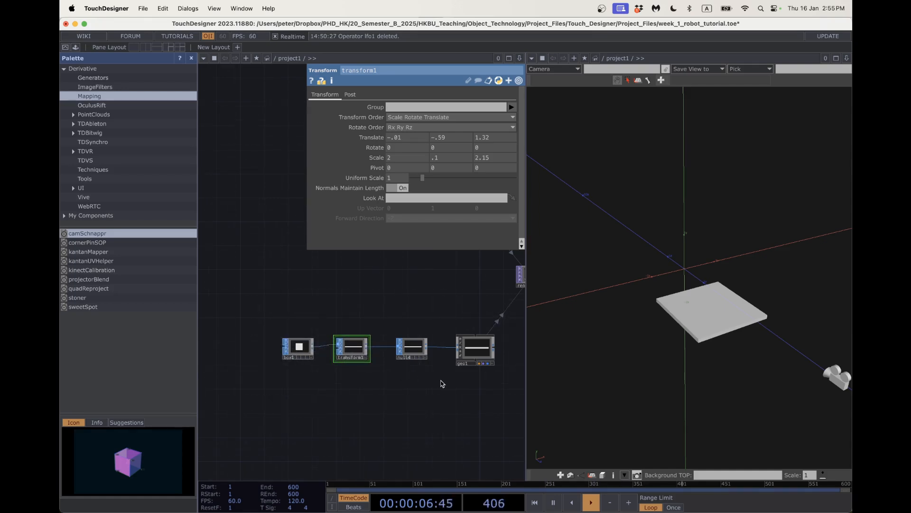
pyautogui.scroll(-1, 442, 384)
pyautogui.scroll(-2, 442, 384)
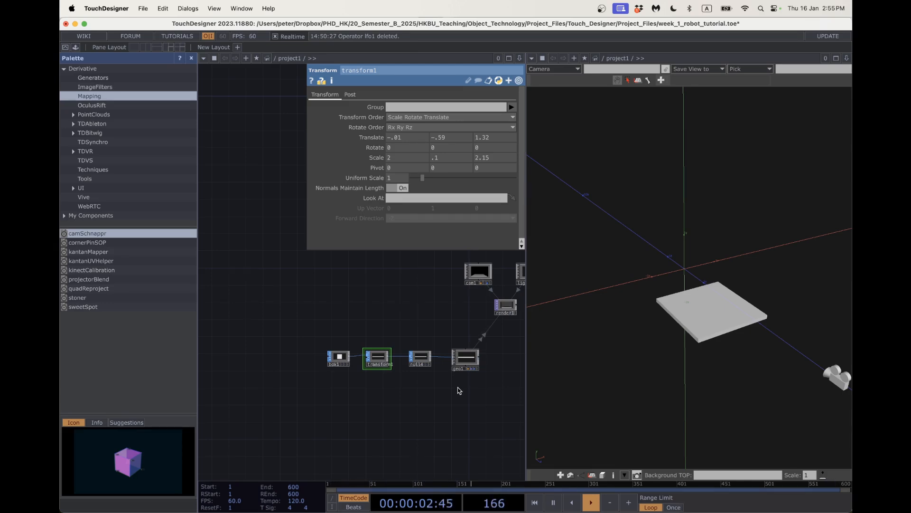
pyautogui.moveTo(460, 390); pyautogui.dragTo(420, 373)
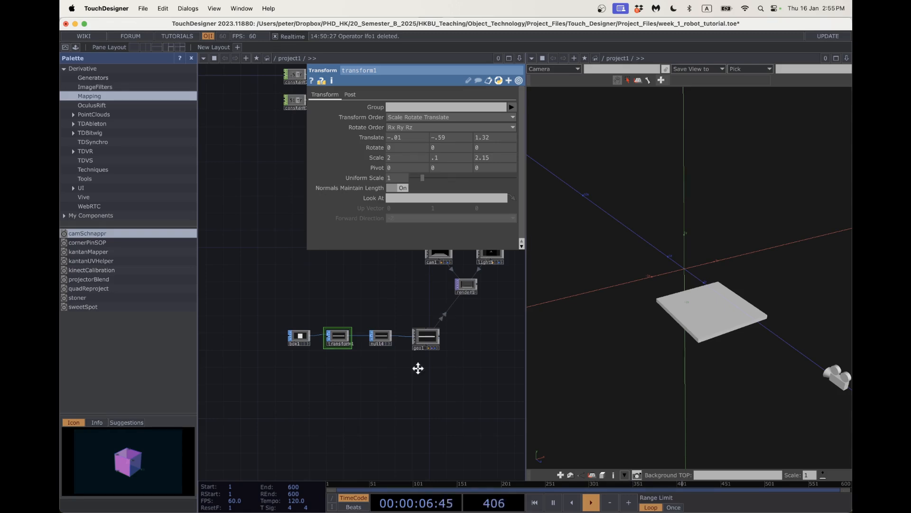
pyautogui.moveTo(417, 368); pyautogui.dragTo(414, 355)
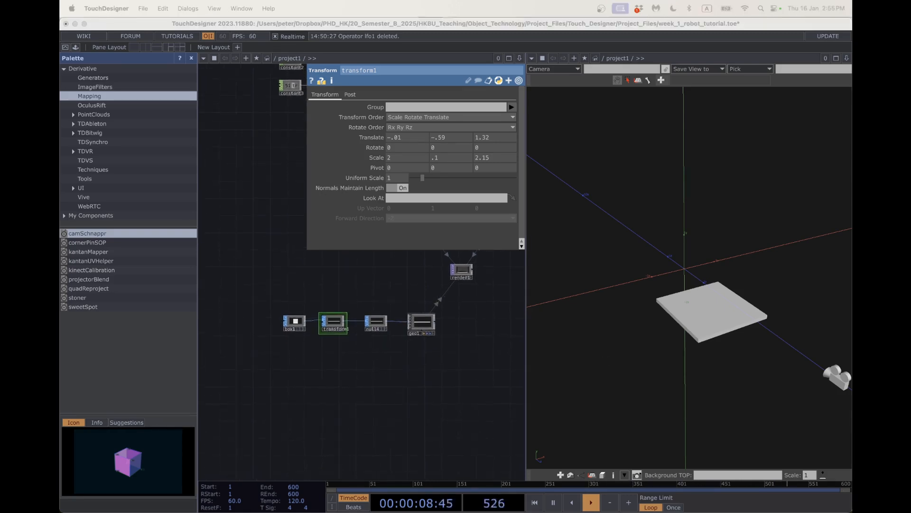
pyautogui.doubleClick(304, 386)
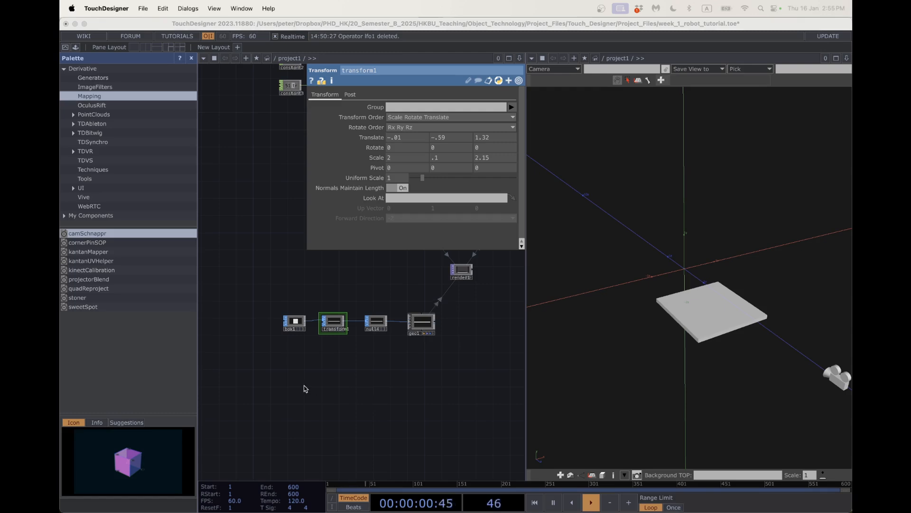
# Add a Constant TOP, constant4, with a 10×10 resolution.
pyautogui.click(176, 250)
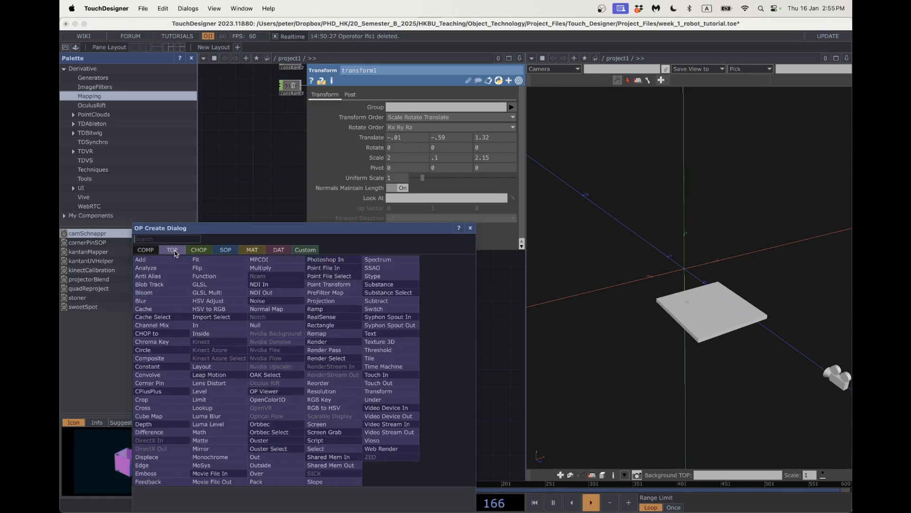
pyautogui.write('con')
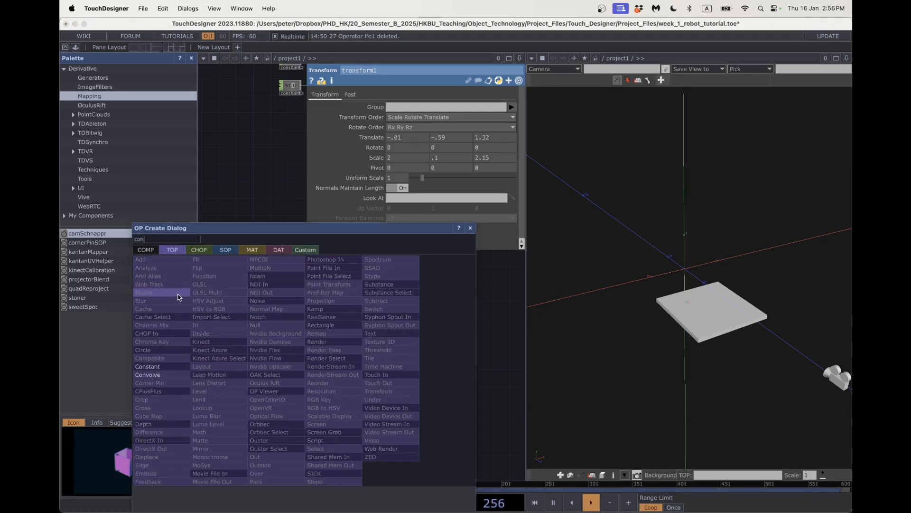
pyautogui.click(172, 367)
pyautogui.click(263, 410)
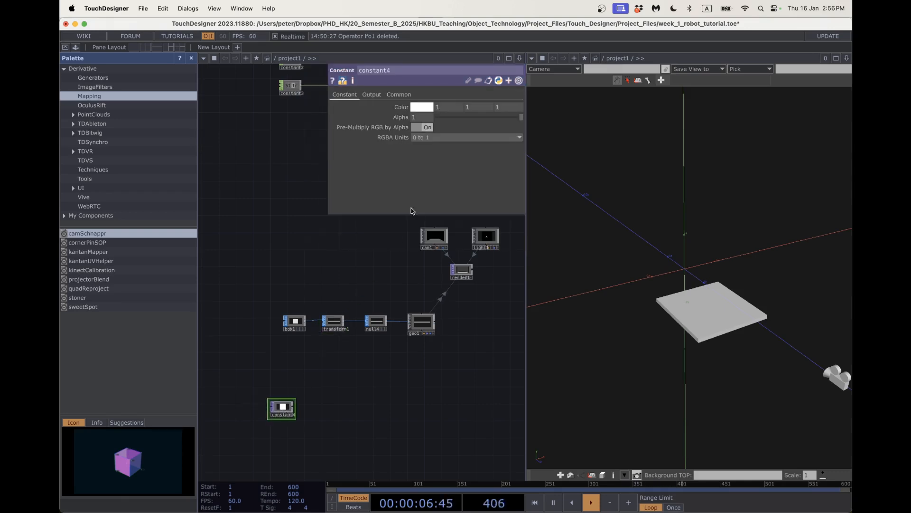
pyautogui.click(397, 95)
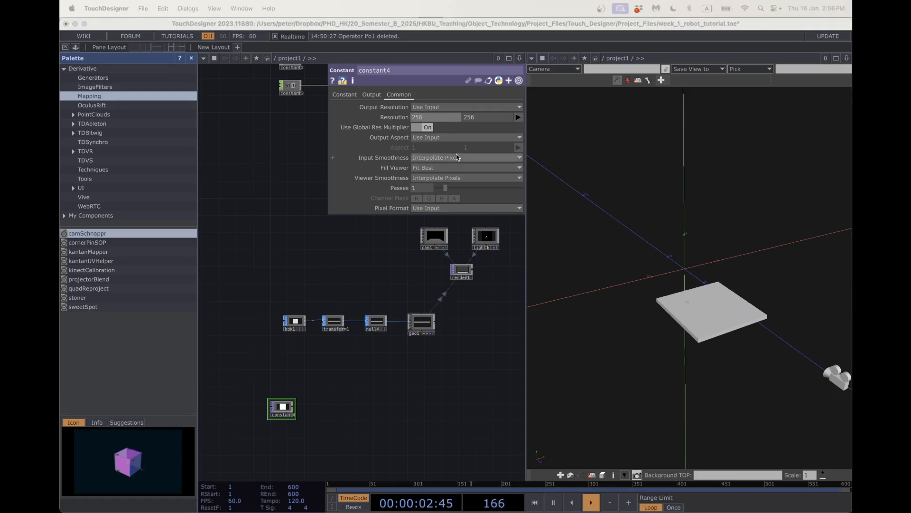
pyautogui.click(424, 118)
pyautogui.write('10')
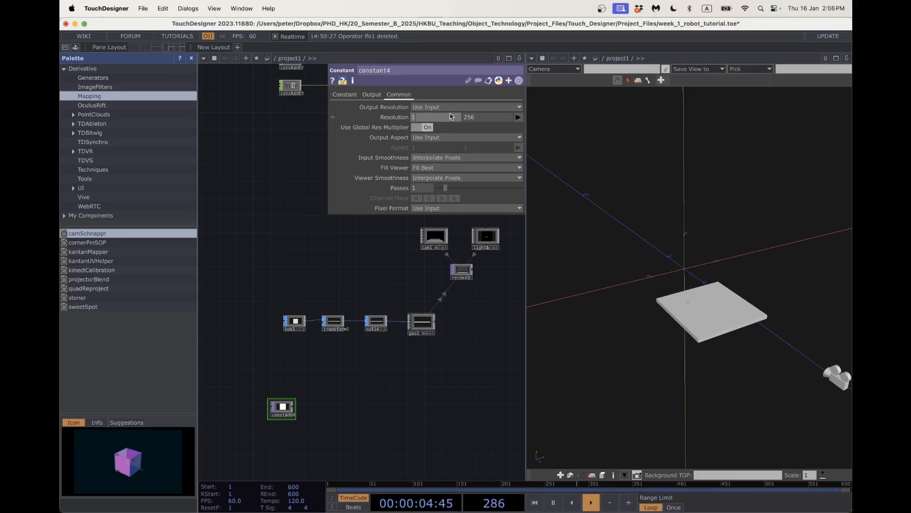
pyautogui.click(472, 118)
pyautogui.write('10')
pyautogui.press('Return')
pyautogui.scroll(2, 295, 420)
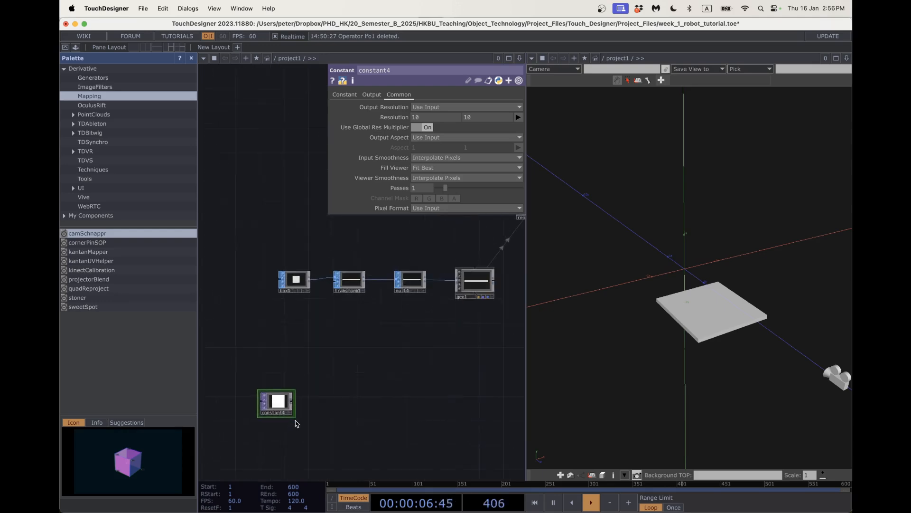
pyautogui.moveTo(330, 406); pyautogui.dragTo(342, 389)
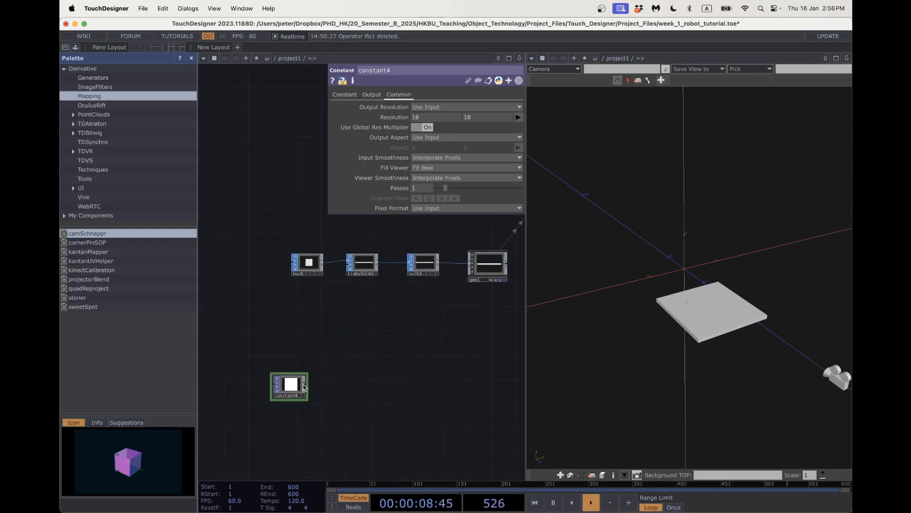
pyautogui.scroll(4, 310, 385)
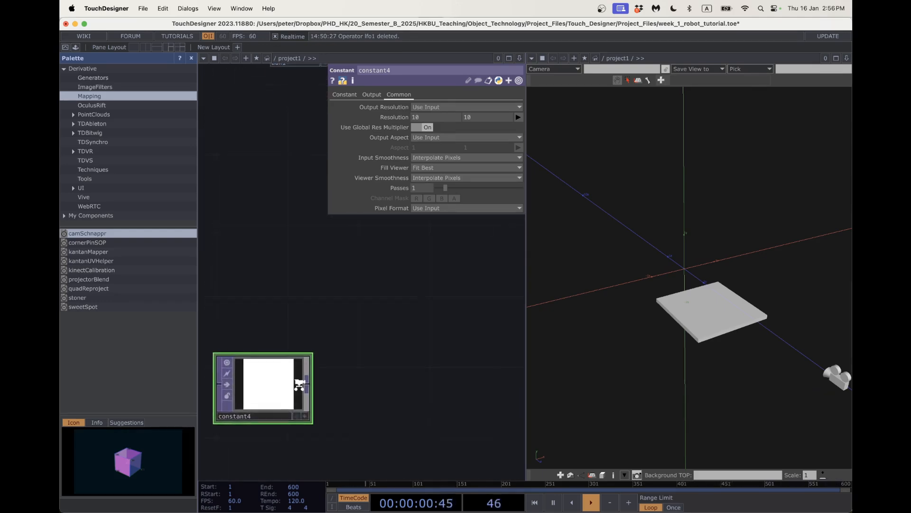
# Duplicate constant4 as constant5 and set its colour to black.
pyautogui.hotkey('ctrl', 'c')
pyautogui.hotkey('ctrl', 'v')
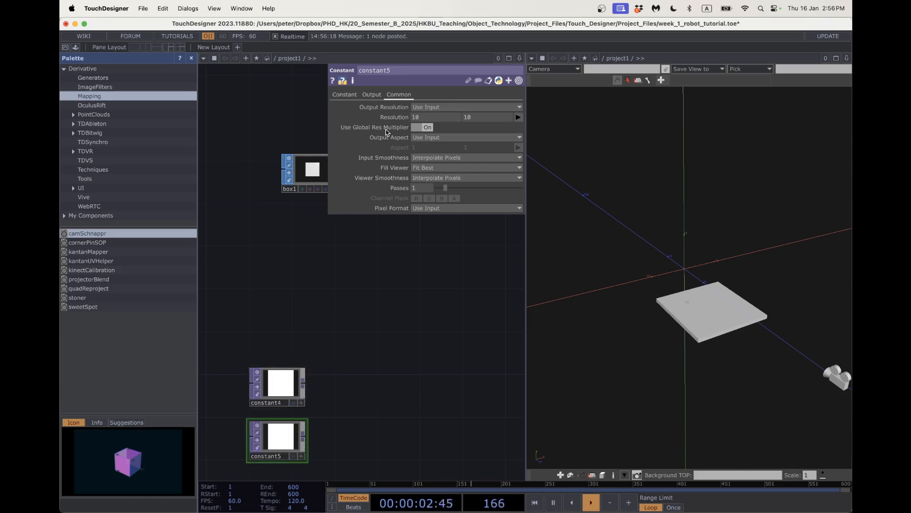
pyautogui.click(345, 94)
pyautogui.click(422, 107)
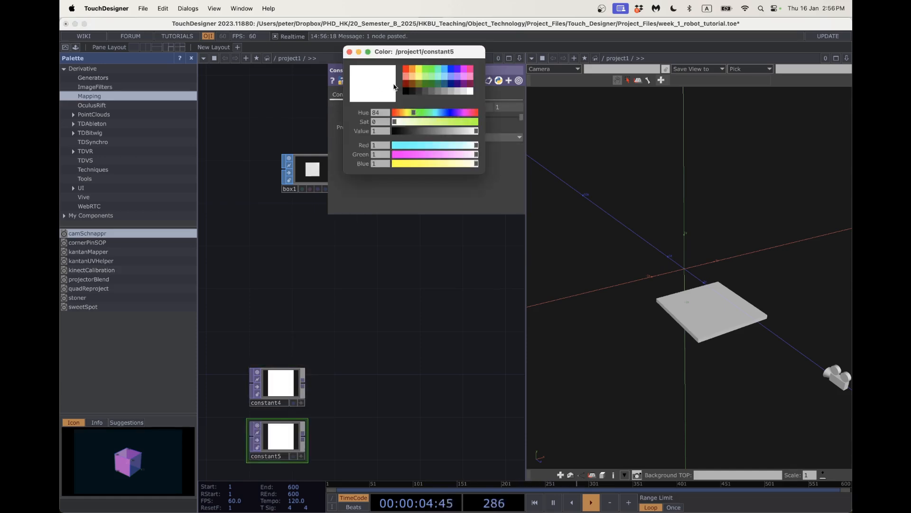
pyautogui.click(406, 90)
pyautogui.click(359, 52)
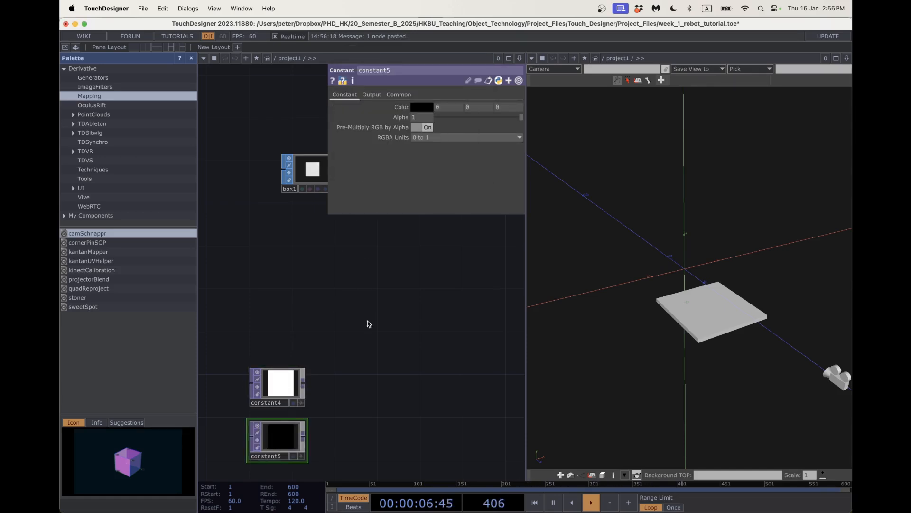
pyautogui.scroll(-3, 369, 321)
pyautogui.hscroll(2, 369, 321)
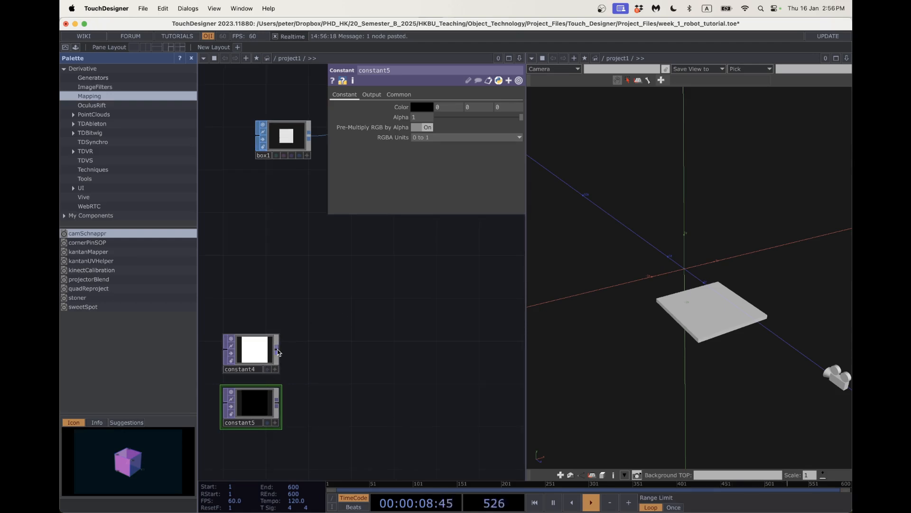
pyautogui.press('Tab')
# Add fit1 after constant4 at 20×10 resolution with Translate X of -0.25.
pyautogui.write('fit')
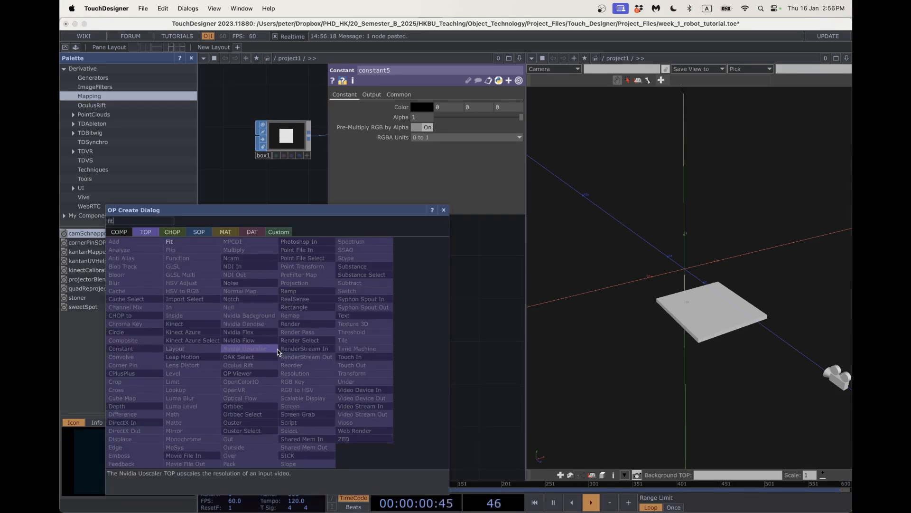
pyautogui.click(200, 241)
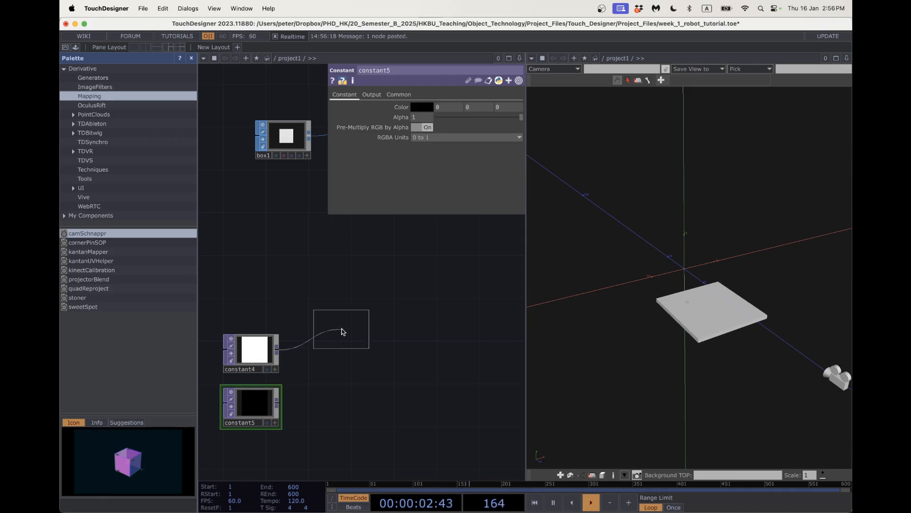
pyautogui.click(342, 328)
pyautogui.click(355, 94)
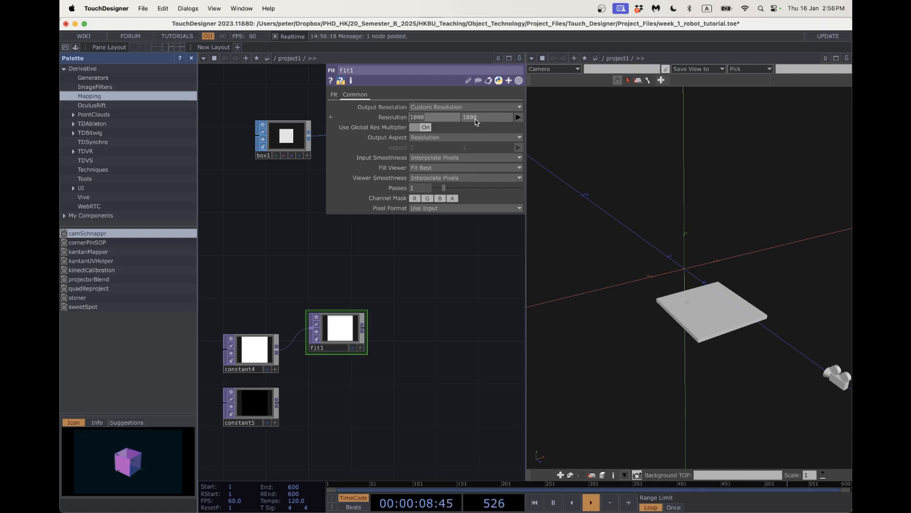
pyautogui.write('20')
pyautogui.press('Tab')
pyautogui.write('10')
pyautogui.press('Return')
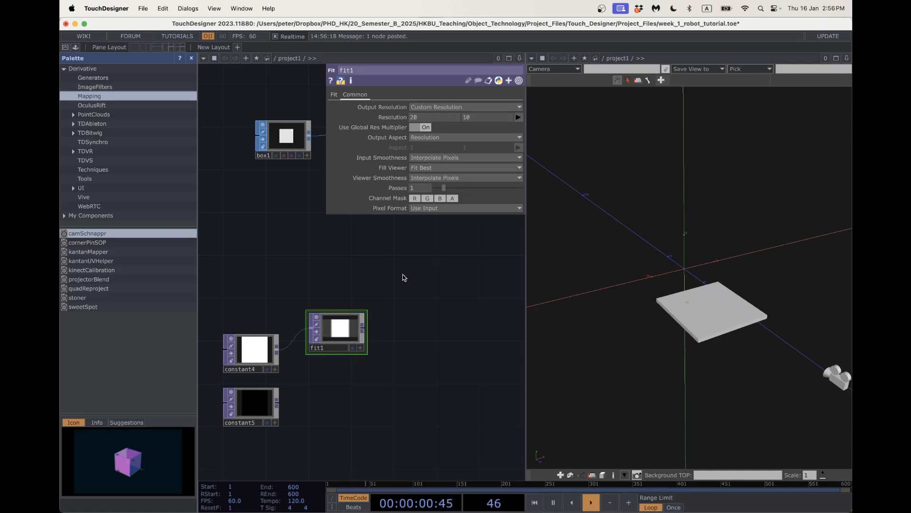
pyautogui.click(334, 95)
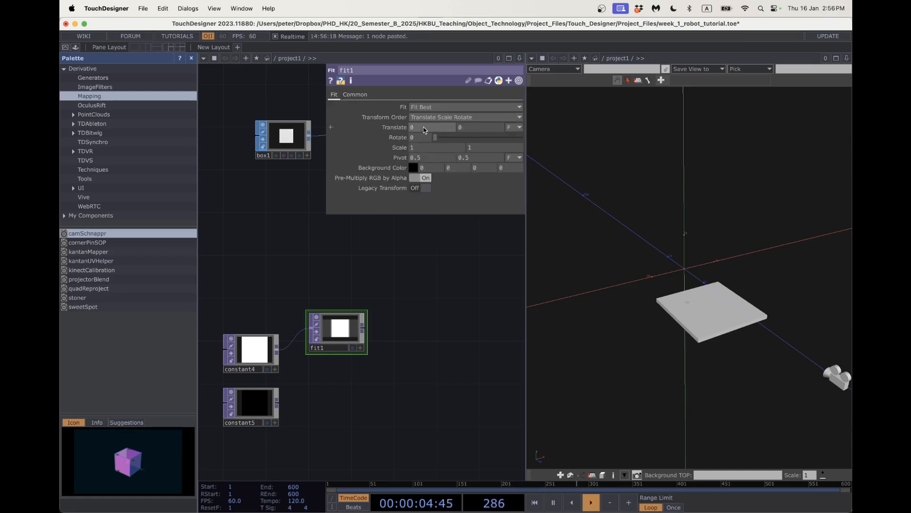
pyautogui.moveTo(425, 130); pyautogui.dragTo(422, 113, button='middle')
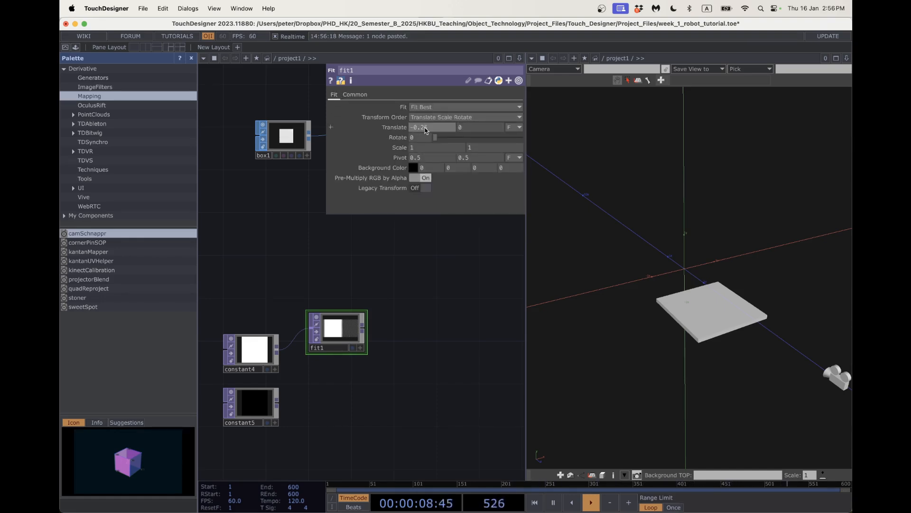
pyautogui.press('Return')
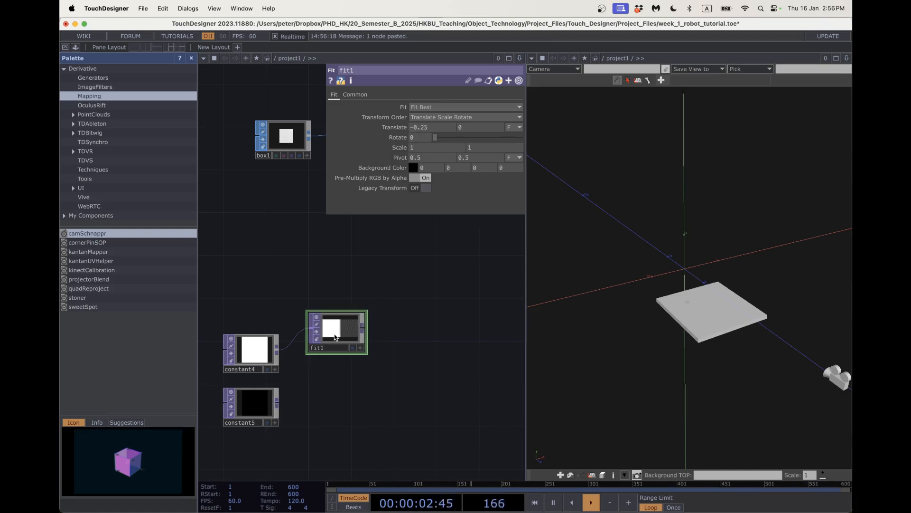
# Copy fit1 as fit2, feed it from constant5, and set its Translate X to 0.25.
pyautogui.keyDown('alt'); pyautogui.moveTo(334, 336); pyautogui.dragTo(331, 387); pyautogui.keyUp('alt')
pyautogui.moveTo(277, 402); pyautogui.dragTo(310, 393)
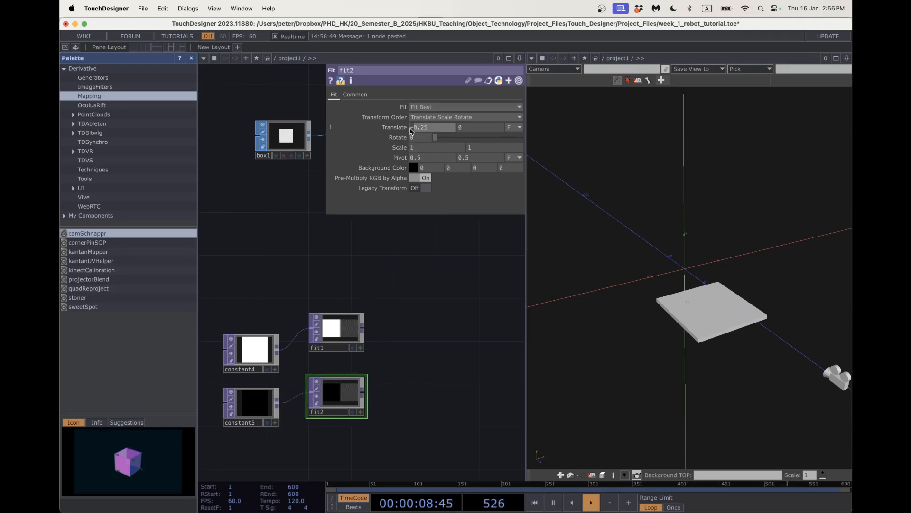
pyautogui.press('BackSpace')
pyautogui.press('Return')
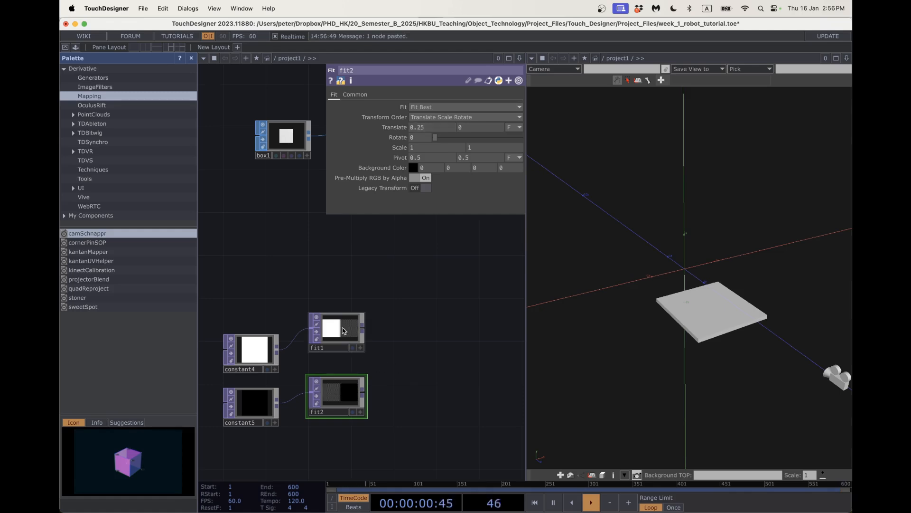
pyautogui.moveTo(419, 362); pyautogui.dragTo(404, 363)
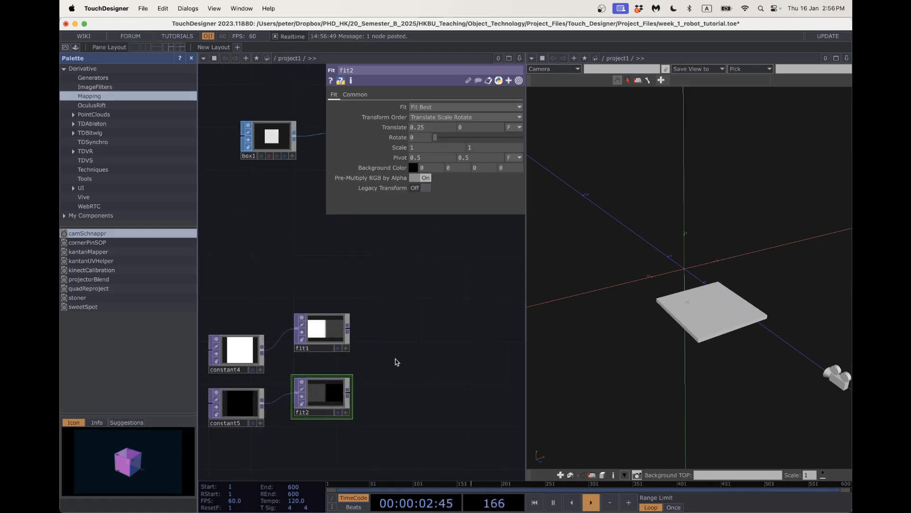
pyautogui.press('Tab')
pyautogui.write('over')
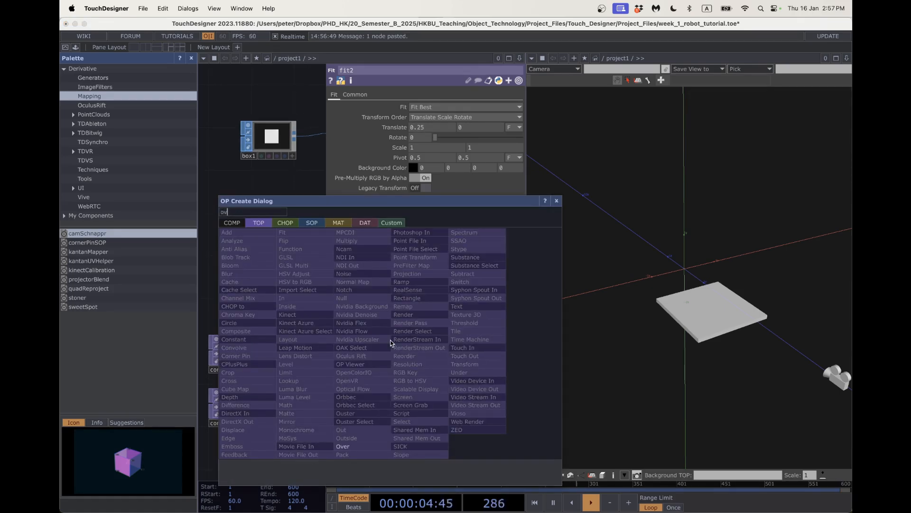
# Place an Over TOP, over1, and wire fit1 and fit2 into its two inputs.
pyautogui.click(405, 369)
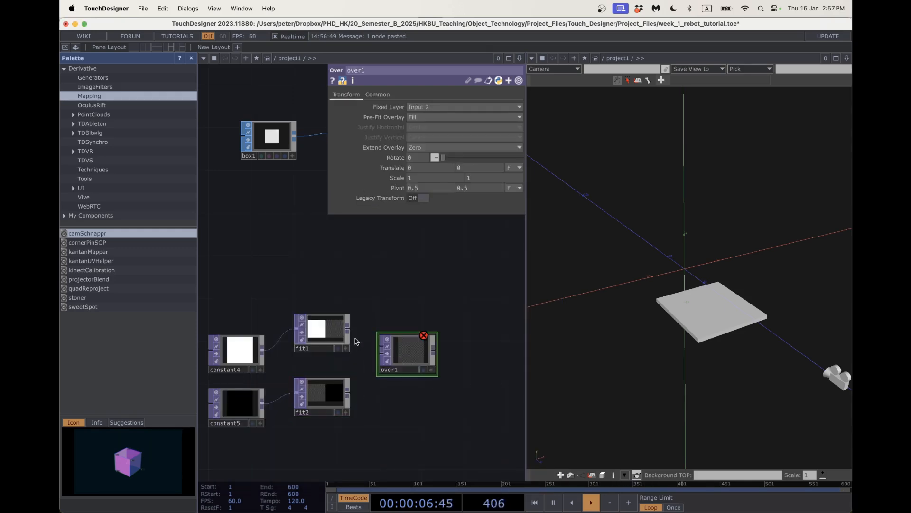
pyautogui.click(381, 345)
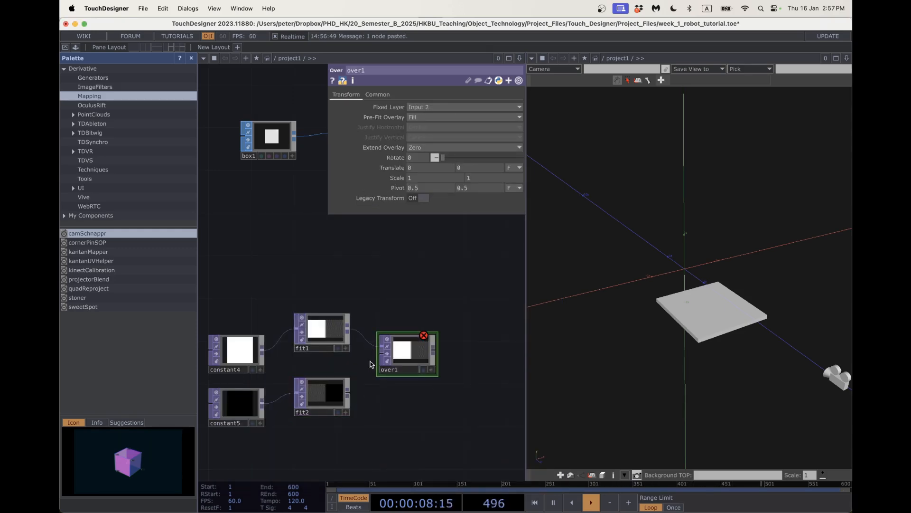
pyautogui.click(348, 396)
pyautogui.click(434, 359)
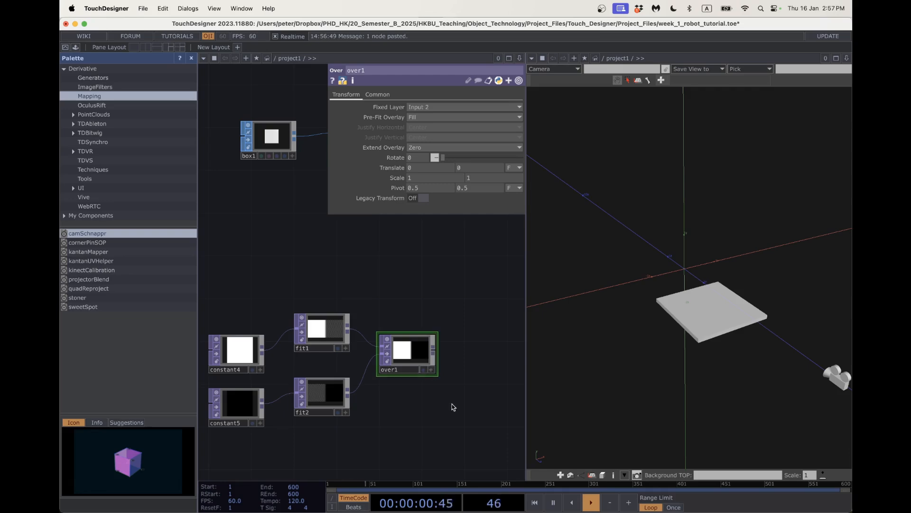
pyautogui.hscroll(5, 455, 407)
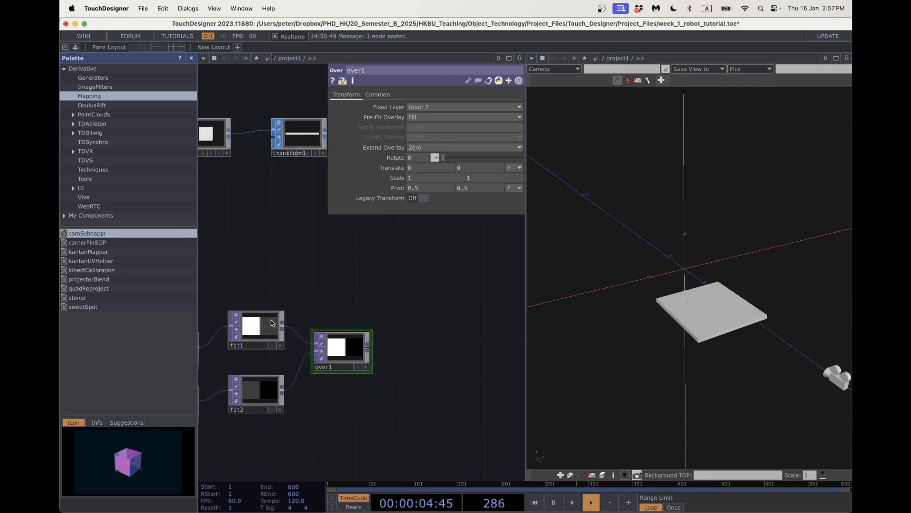
pyautogui.rightClick(367, 344)
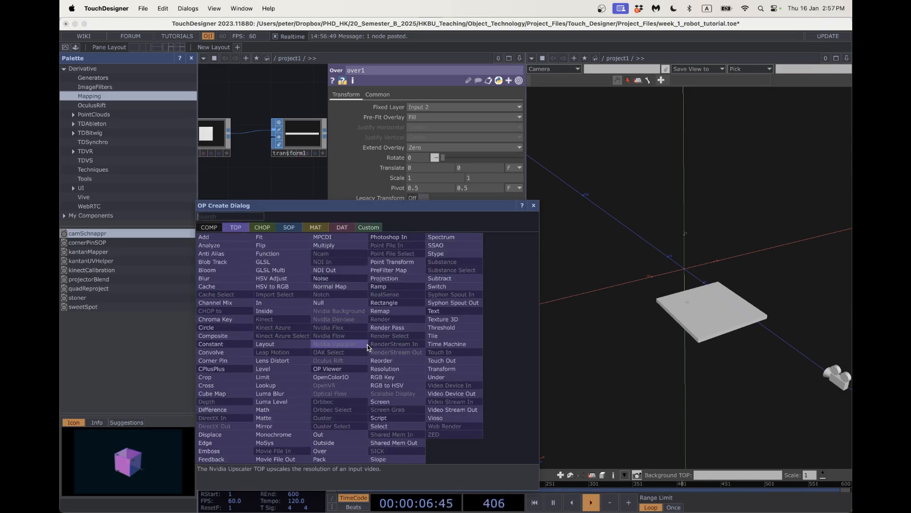
pyautogui.write('fit')
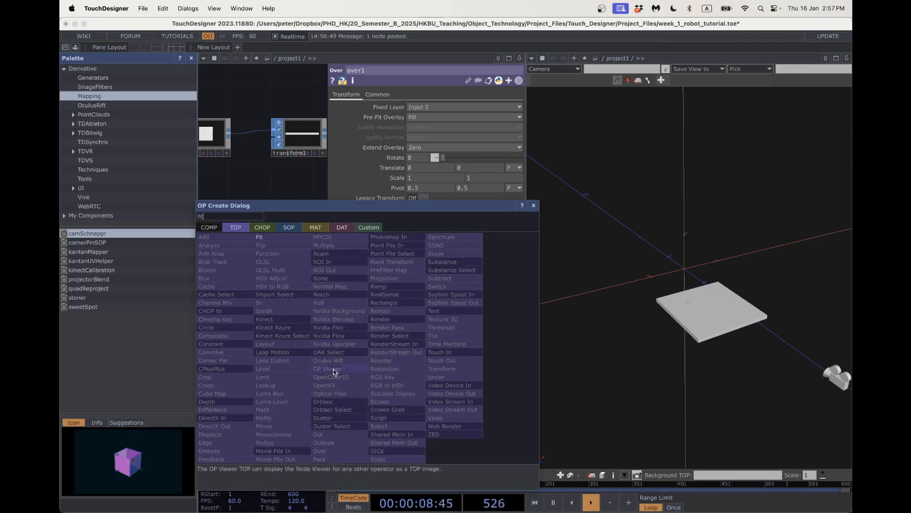
# Append fit3 to over1 with a 20×20 resolution and Translate Y of .25.
pyautogui.press('Return')
pyautogui.click(416, 297)
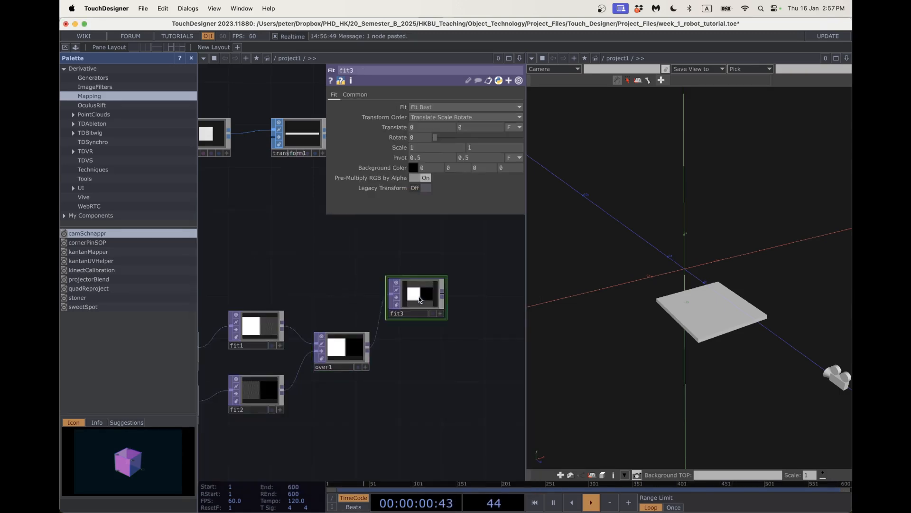
pyautogui.click(364, 97)
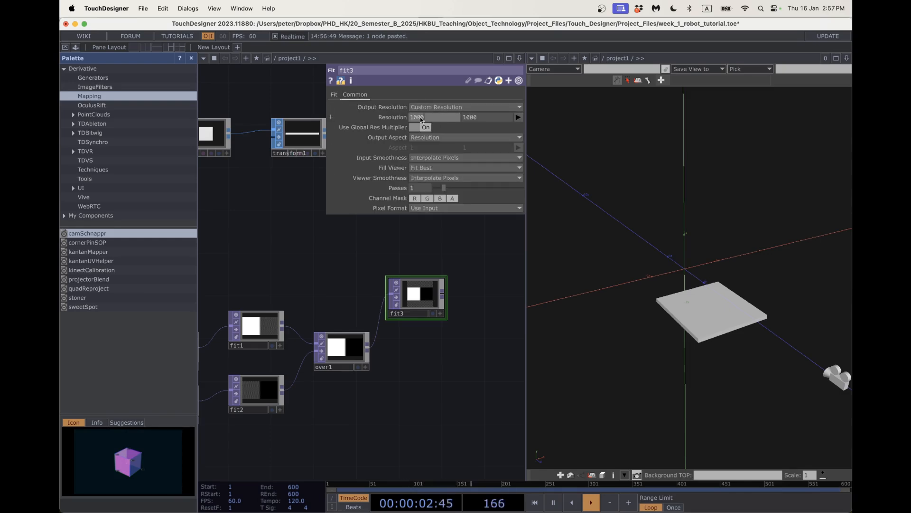
pyautogui.write('20')
pyautogui.click(477, 118)
pyautogui.write('20')
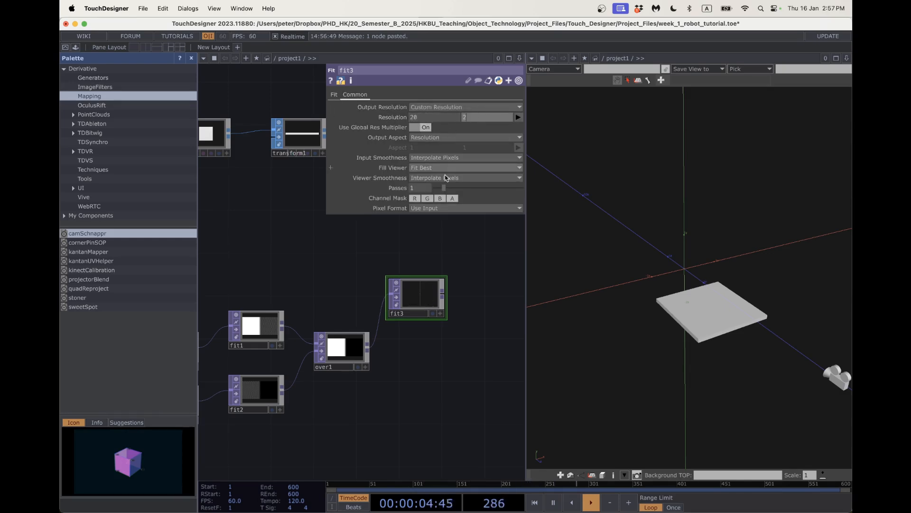
pyautogui.click(422, 388)
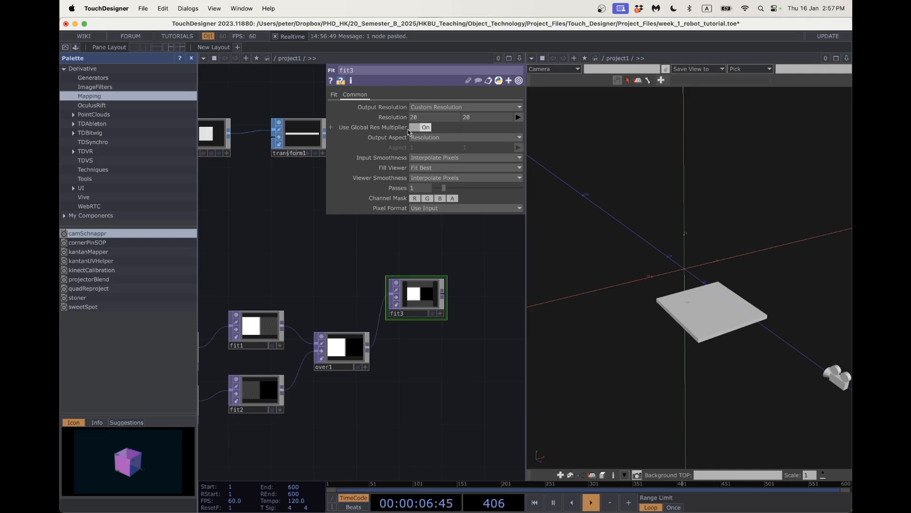
pyautogui.click(335, 95)
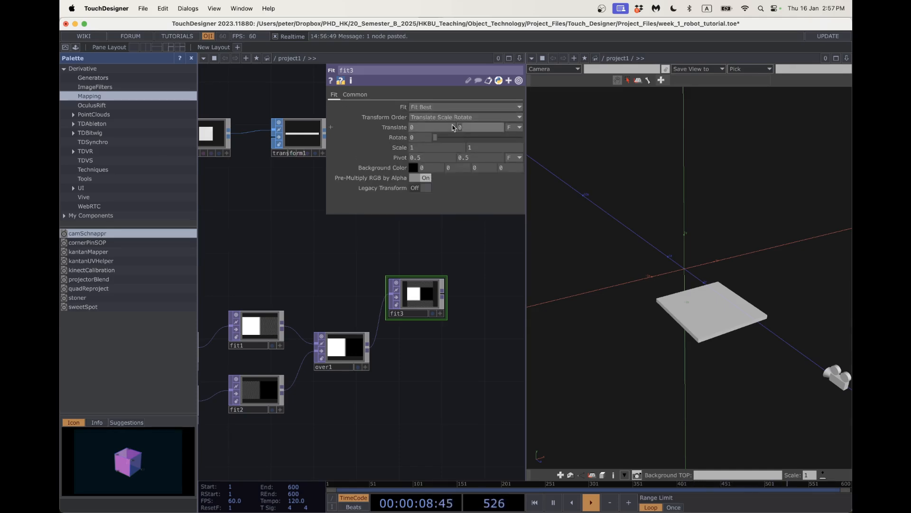
pyautogui.press('Return')
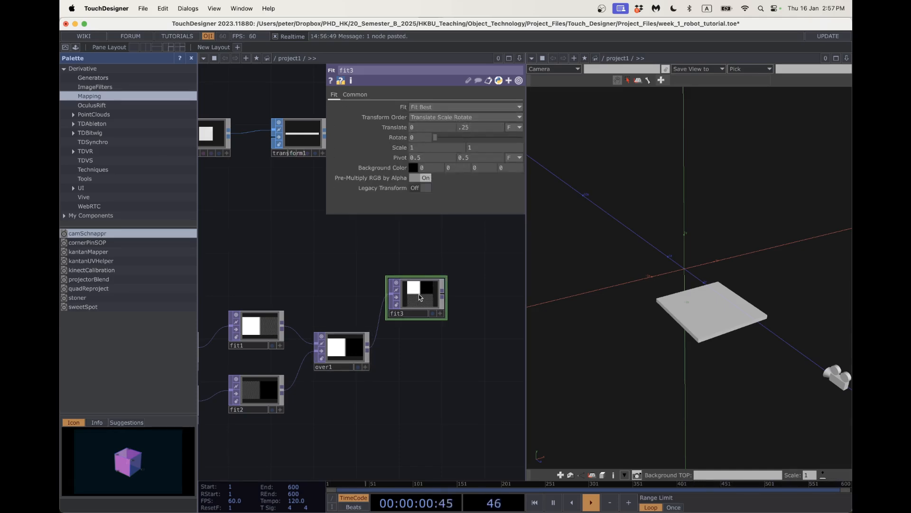
# Paste a copy of fit3 as fit4 below it with Translate Y set to -.25.
pyautogui.press('super+v')
pyautogui.moveTo(417, 345); pyautogui.dragTo(417, 367)
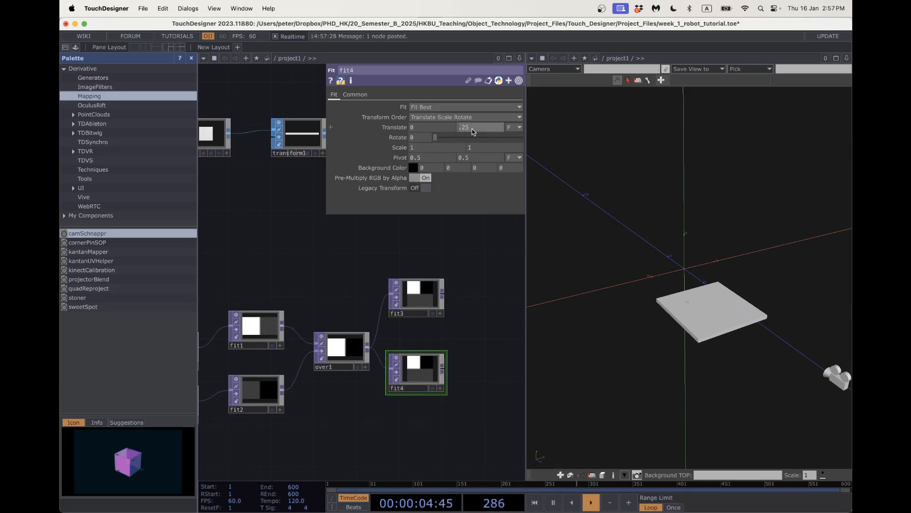
pyautogui.write('-')
pyautogui.press('Return')
pyautogui.moveTo(477, 318); pyautogui.dragTo(409, 304)
# Add an Over TOP, over2, with fit3 and fit4 wired into its inputs.
pyautogui.press('Tab')
pyautogui.write('over')
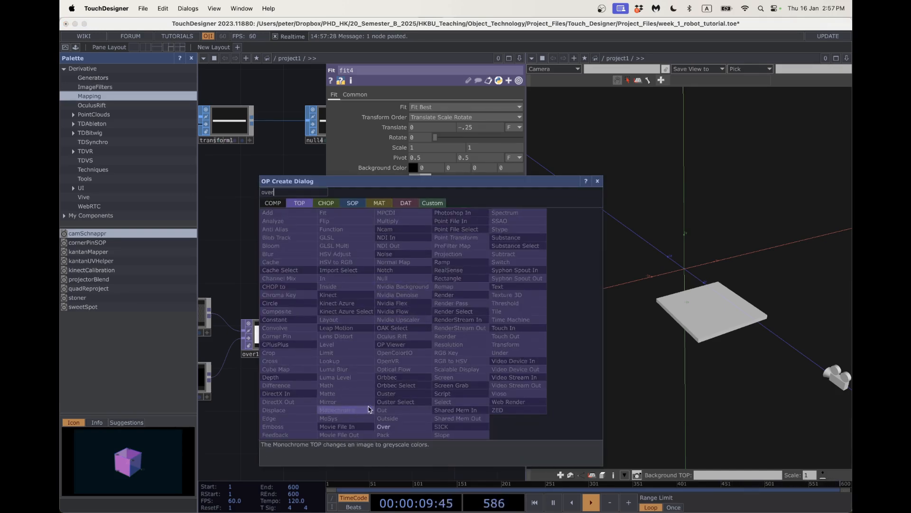
pyautogui.click(384, 426)
pyautogui.click(389, 304)
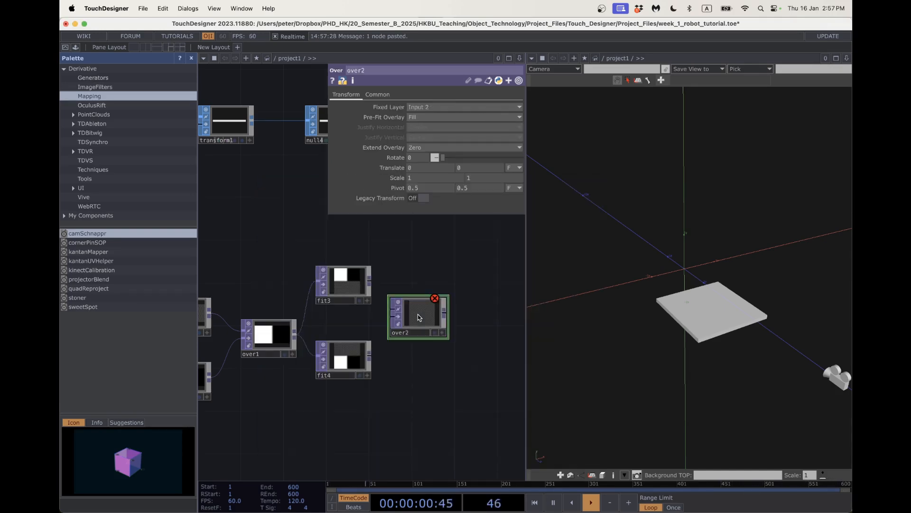
pyautogui.click(370, 281)
pyautogui.click(389, 308)
pyautogui.click(370, 357)
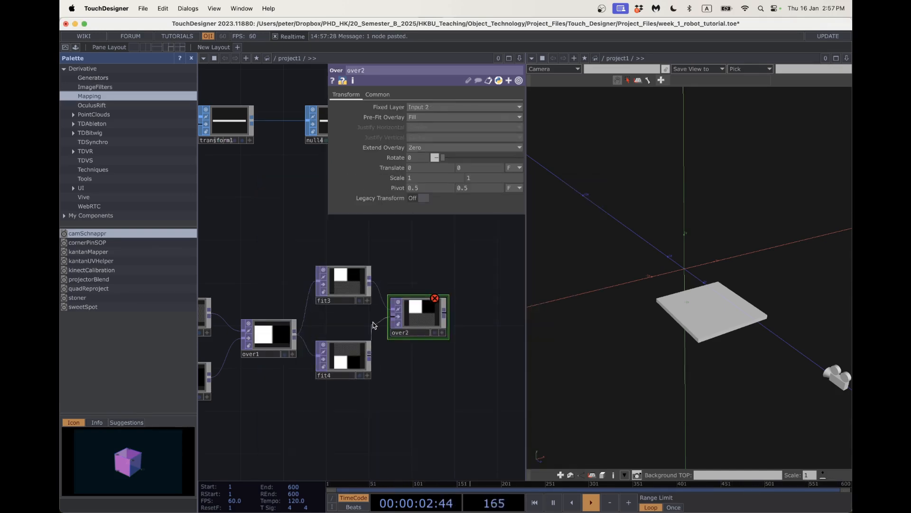
pyautogui.click(391, 315)
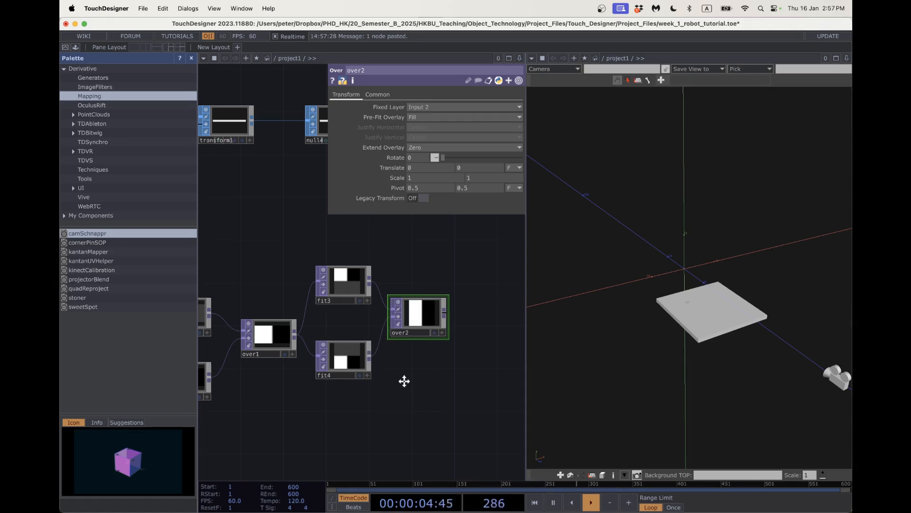
pyautogui.moveTo(418, 316); pyautogui.dragTo(441, 316)
# Mirror fit4 horizontally by setting its Scale X to -1.
pyautogui.click(358, 347)
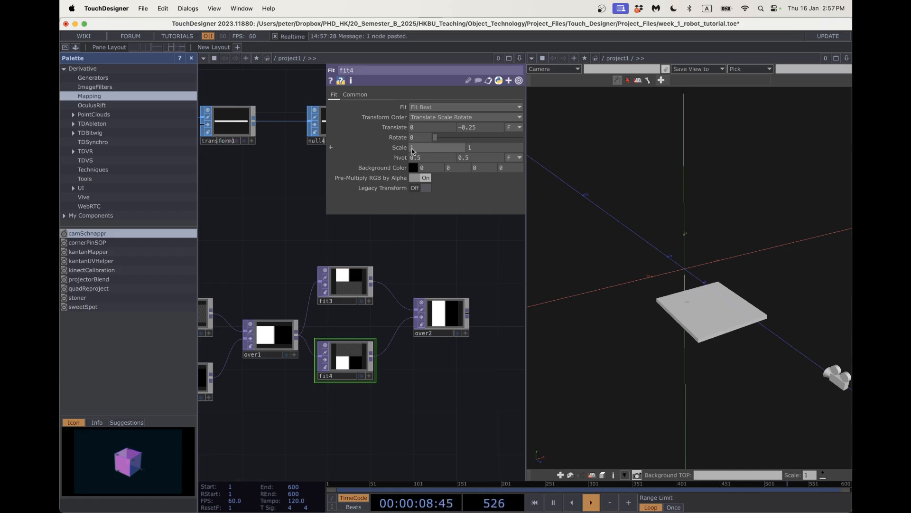
pyautogui.click(411, 148)
pyautogui.write('-1')
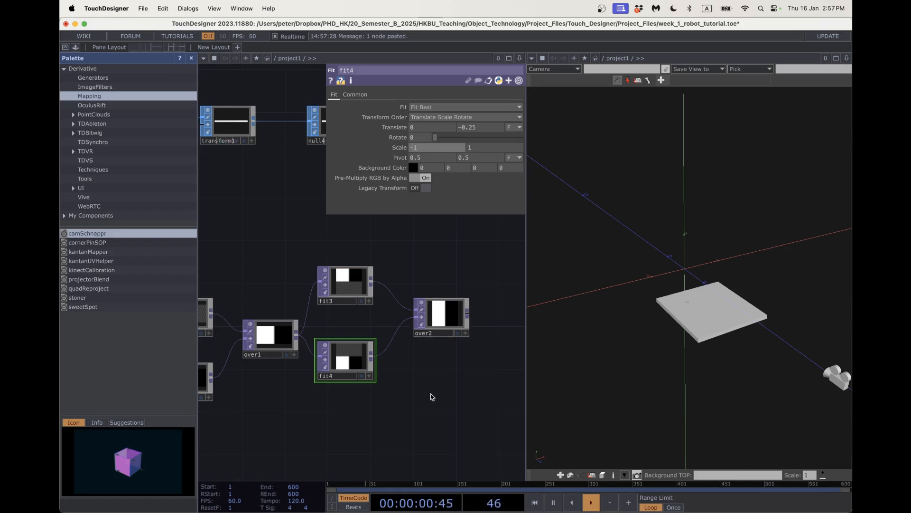
pyautogui.press('Return')
pyautogui.moveTo(443, 378); pyautogui.dragTo(379, 393)
pyautogui.press('Tab')
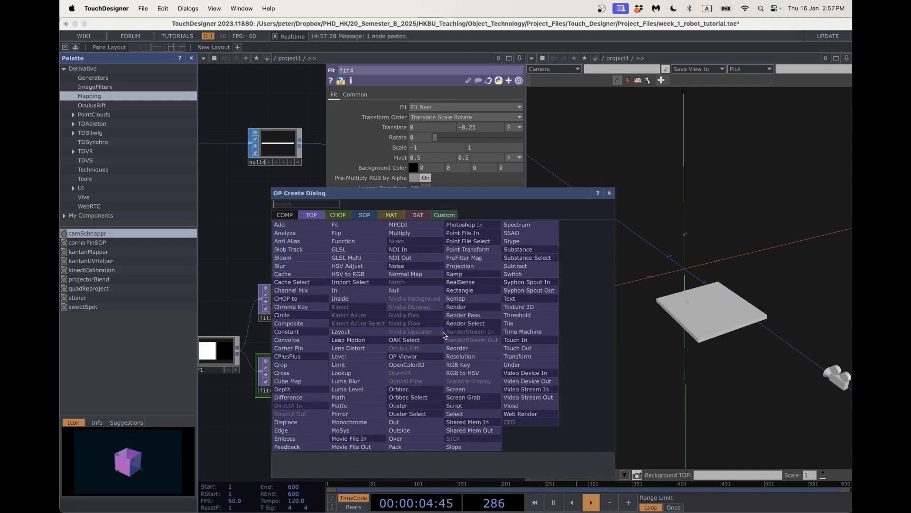
# Add crop1 after over2 with Crop Right and Crop Top set to 10.
pyautogui.write('crop')
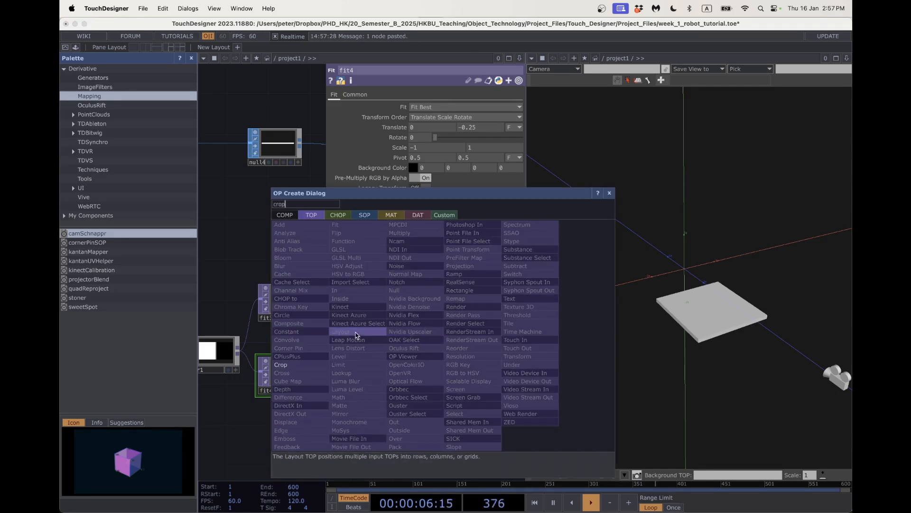
pyautogui.click(313, 366)
pyautogui.click(432, 334)
pyautogui.moveTo(405, 329); pyautogui.dragTo(448, 333)
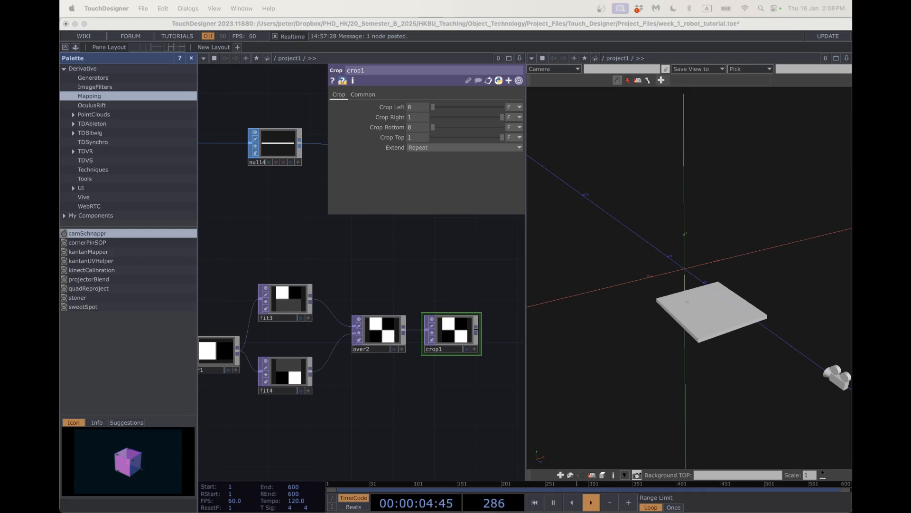
pyautogui.click(423, 116)
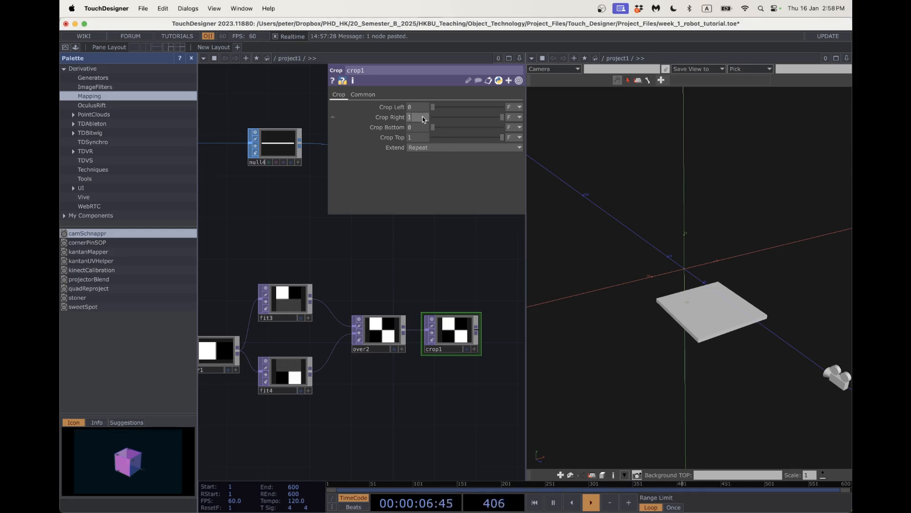
pyautogui.write('10')
pyautogui.click(417, 137)
pyautogui.write('10')
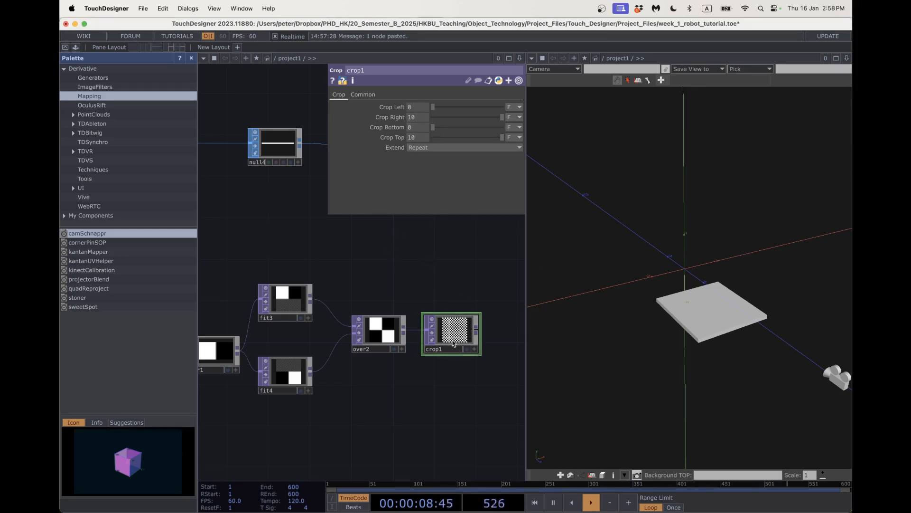
pyautogui.scroll(5, 458, 336)
pyautogui.scroll(-10, 452, 332)
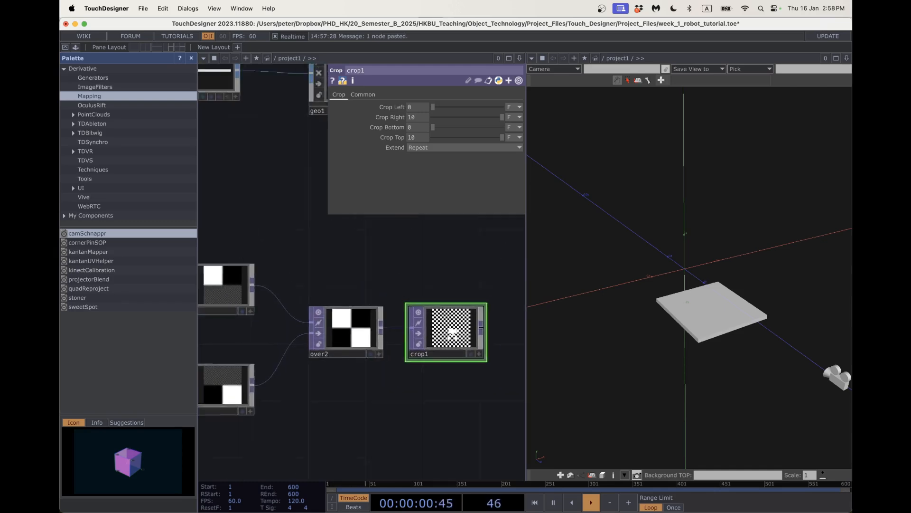
# Append a Null TOP, null5, after crop1's output.
pyautogui.click(373, 323)
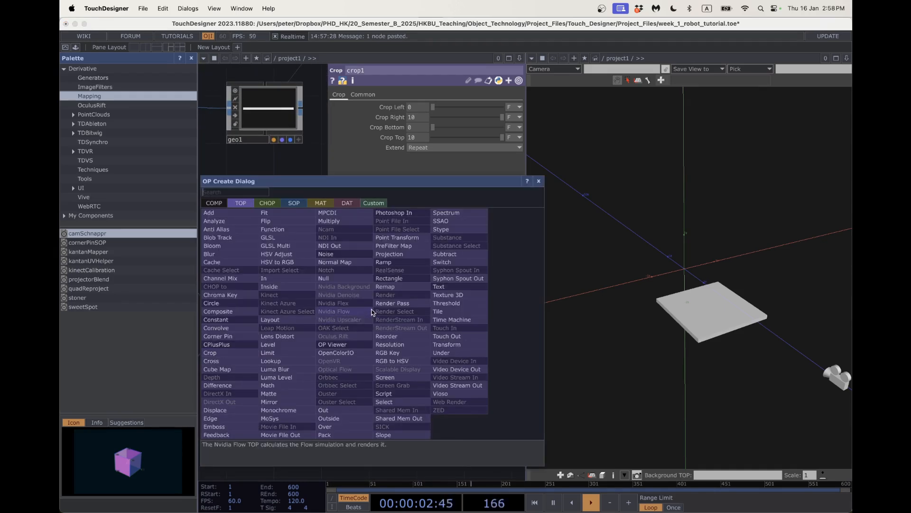
pyautogui.click(332, 279)
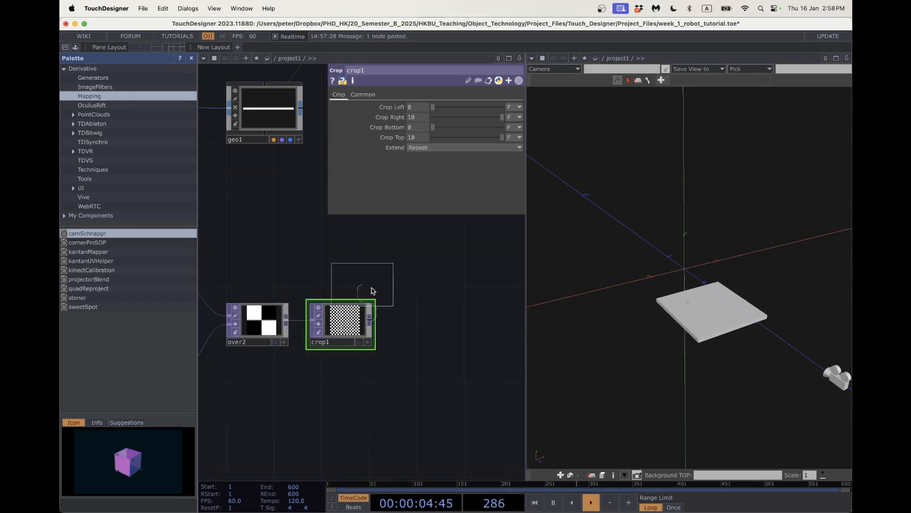
pyautogui.click(423, 327)
pyautogui.scroll(-8, 411, 335)
pyautogui.scroll(4, 430, 311)
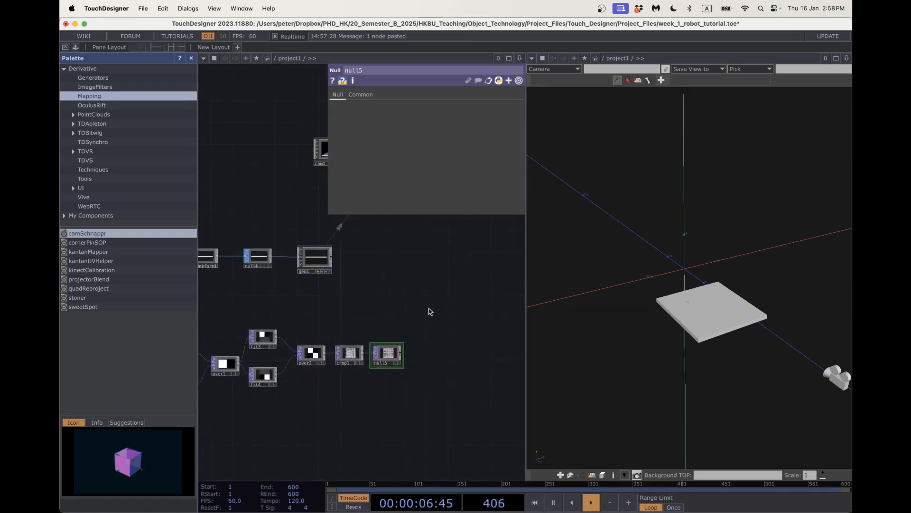
# Drop null5 onto geo1 and cancel, then close geo1's parameter panel to see the full network.
pyautogui.moveTo(429, 304); pyautogui.dragTo(438, 328)
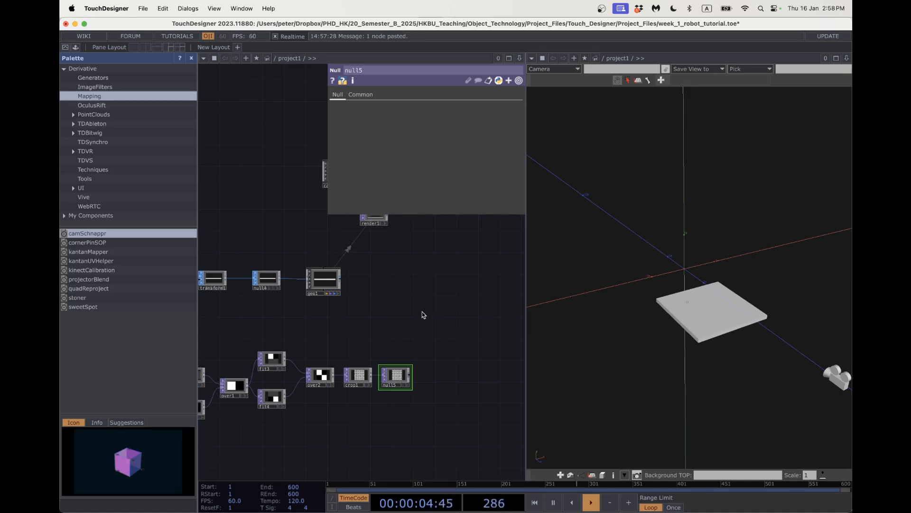
pyautogui.scroll(3, 423, 315)
pyautogui.hscroll(-2, 422, 314)
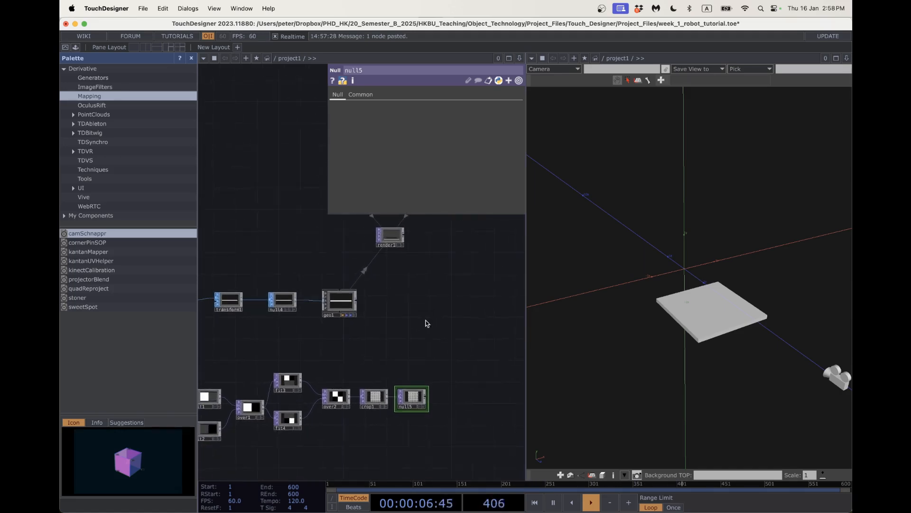
pyautogui.scroll(3, 419, 373)
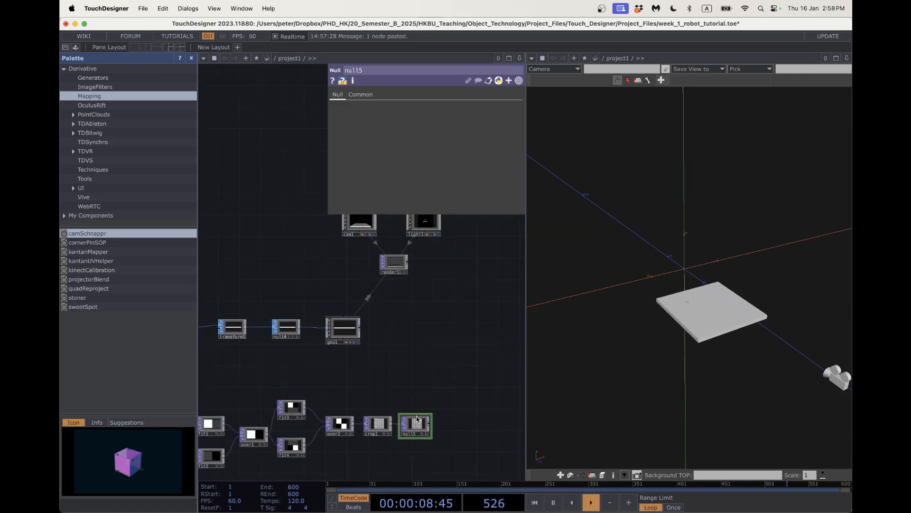
pyautogui.moveTo(415, 426); pyautogui.dragTo(353, 334)
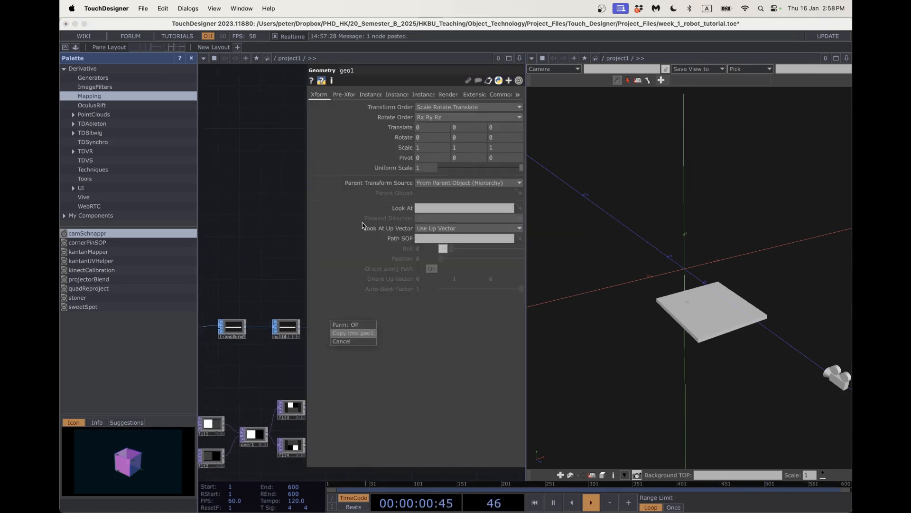
pyautogui.click(277, 274)
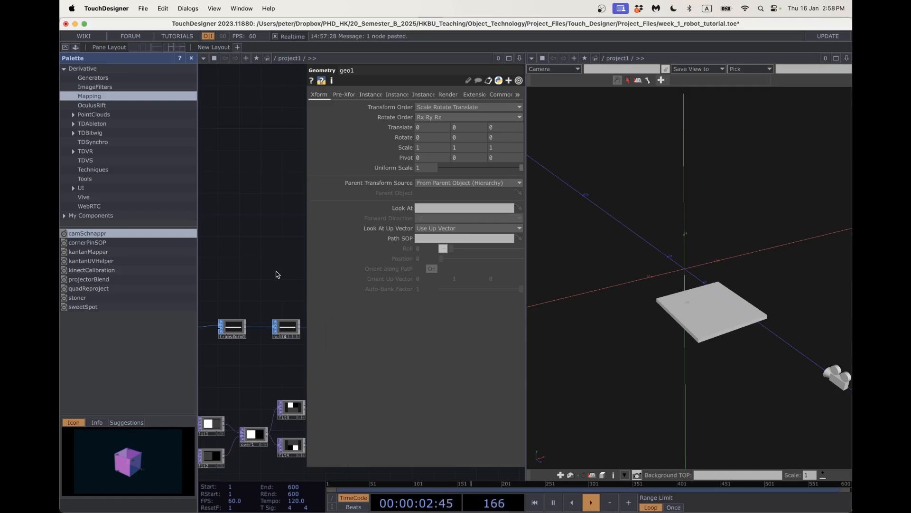
pyautogui.press('p')
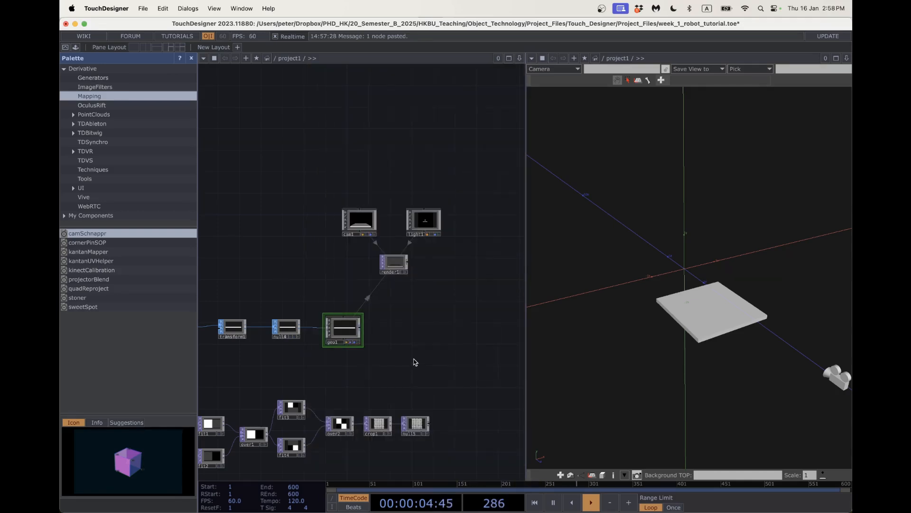
pyautogui.press('Tab')
pyautogui.click(362, 241)
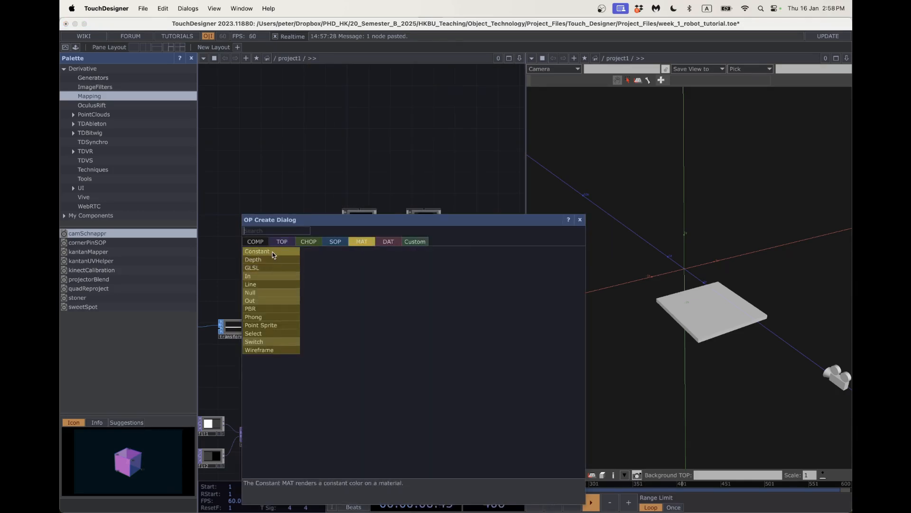
# Create Constant MAT constant6 with null5 as its Color Map and assign it as geo1's material.
pyautogui.click(274, 255)
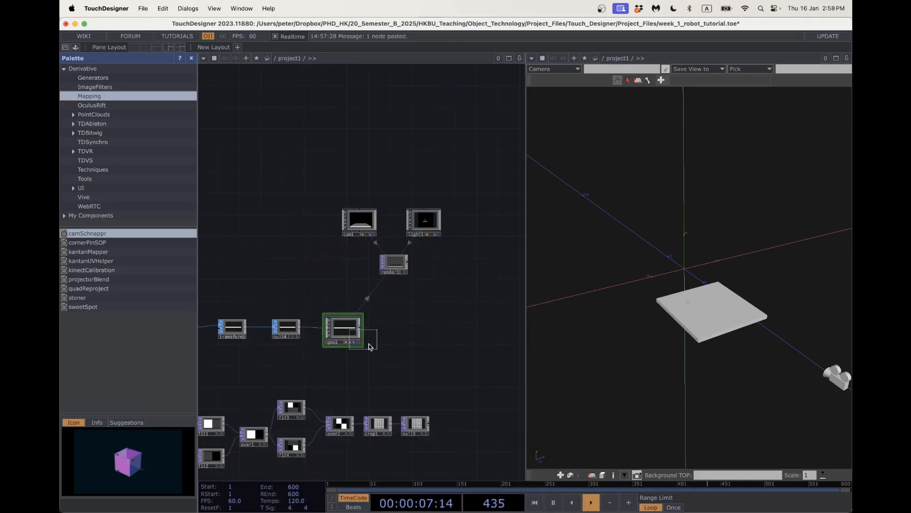
pyautogui.click(464, 426)
pyautogui.moveTo(416, 424); pyautogui.dragTo(458, 426)
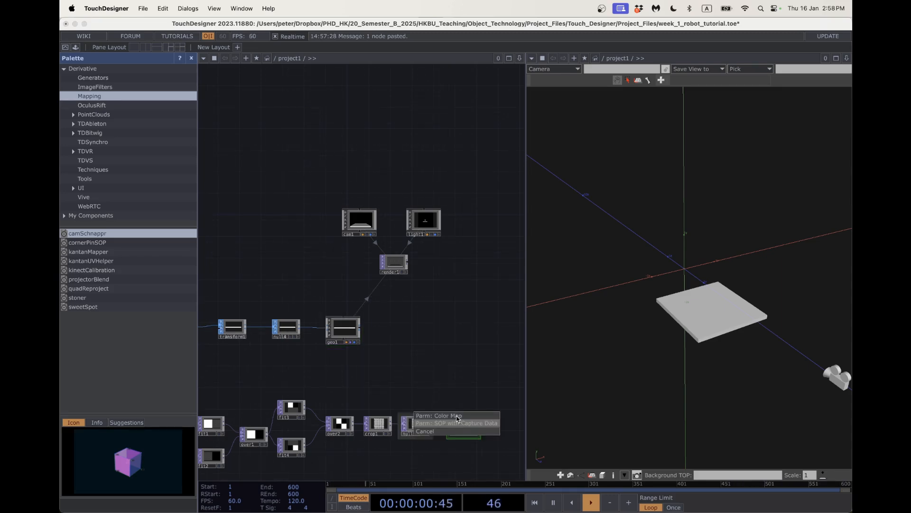
pyautogui.click(457, 415)
pyautogui.press('super+z')
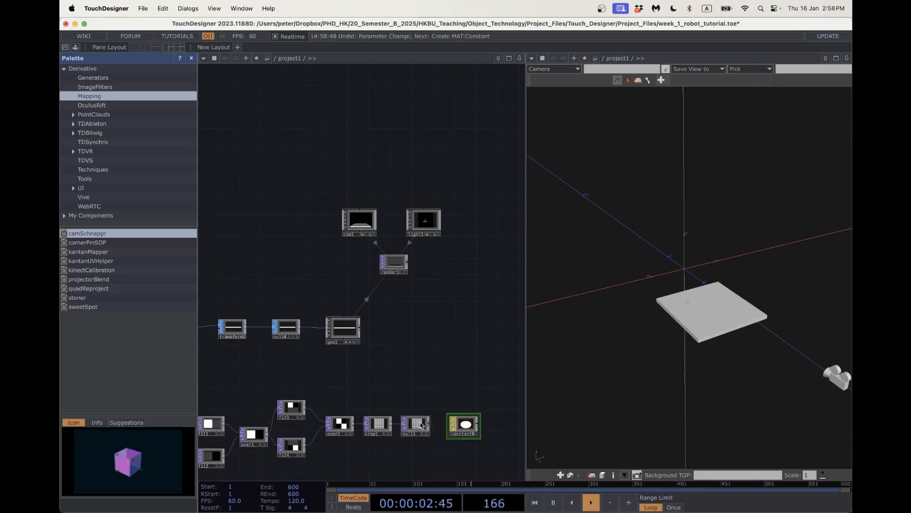
pyautogui.moveTo(420, 425); pyautogui.dragTo(466, 424)
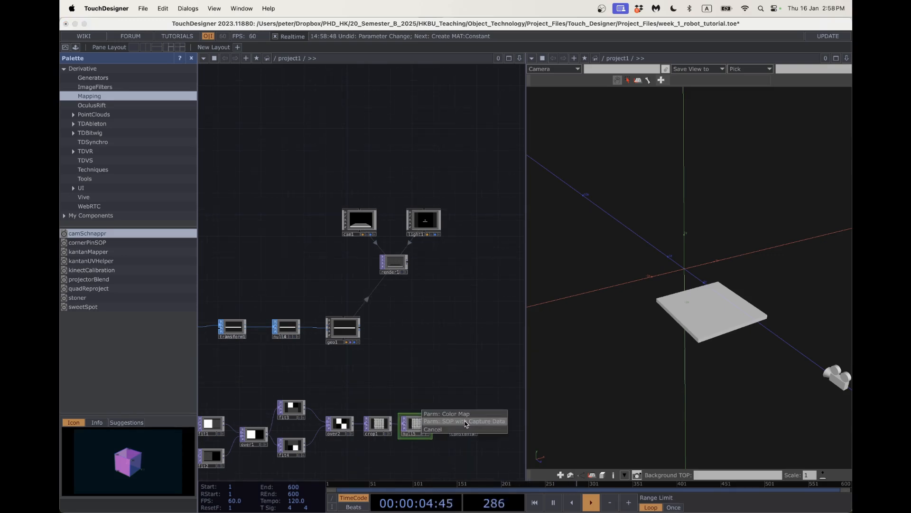
pyautogui.click(442, 413)
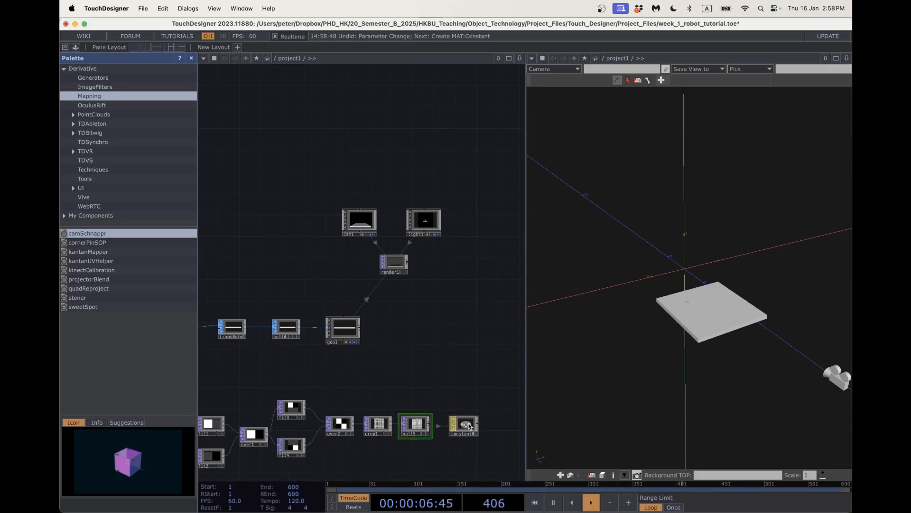
pyautogui.moveTo(469, 426); pyautogui.dragTo(352, 319)
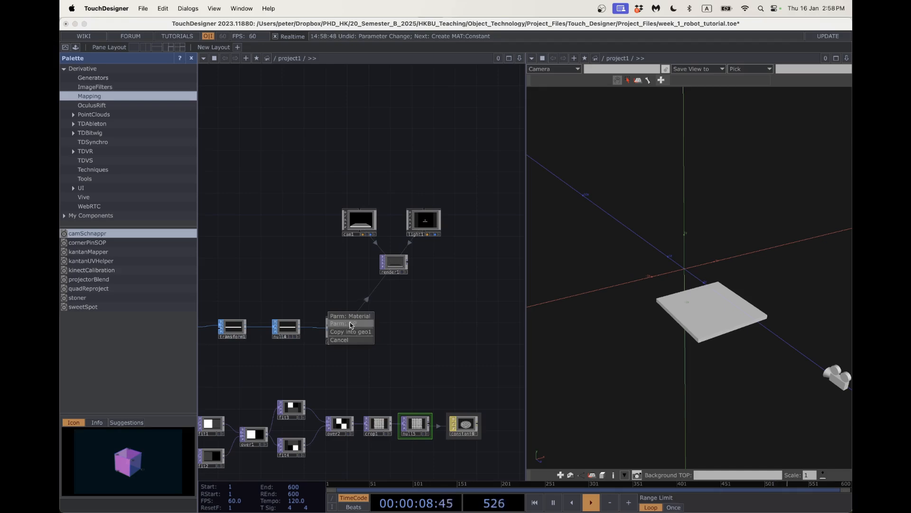
pyautogui.click(354, 316)
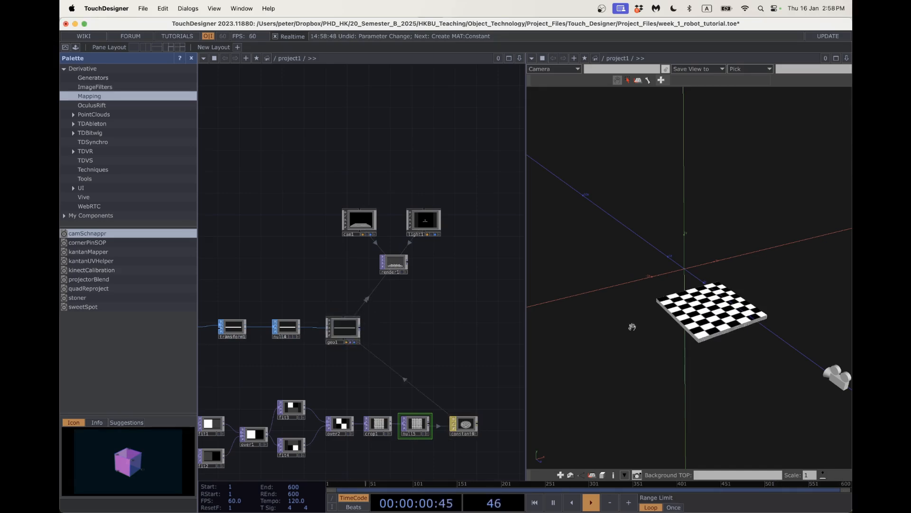
# Select the texture and box geometry chains together and move them lower in the network.
pyautogui.scroll(-5, 426, 322)
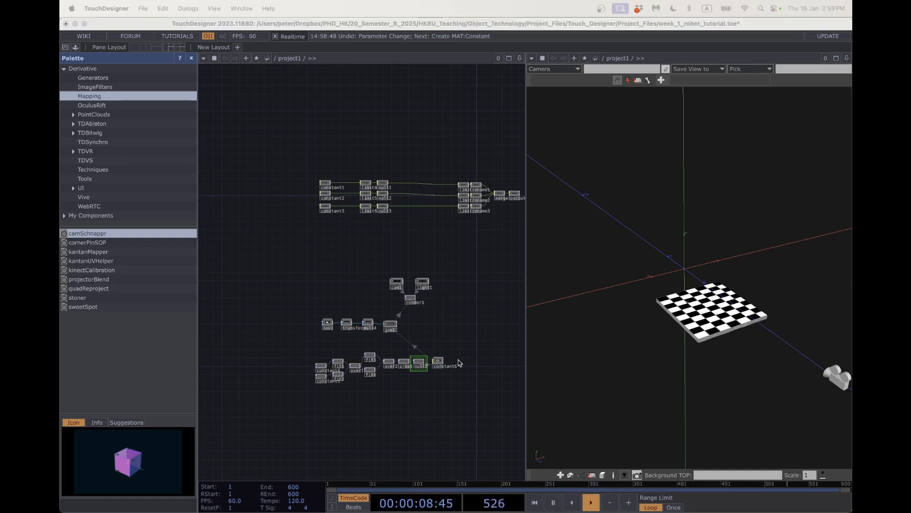
pyautogui.moveTo(279, 340); pyautogui.dragTo(454, 400)
pyautogui.click(402, 393)
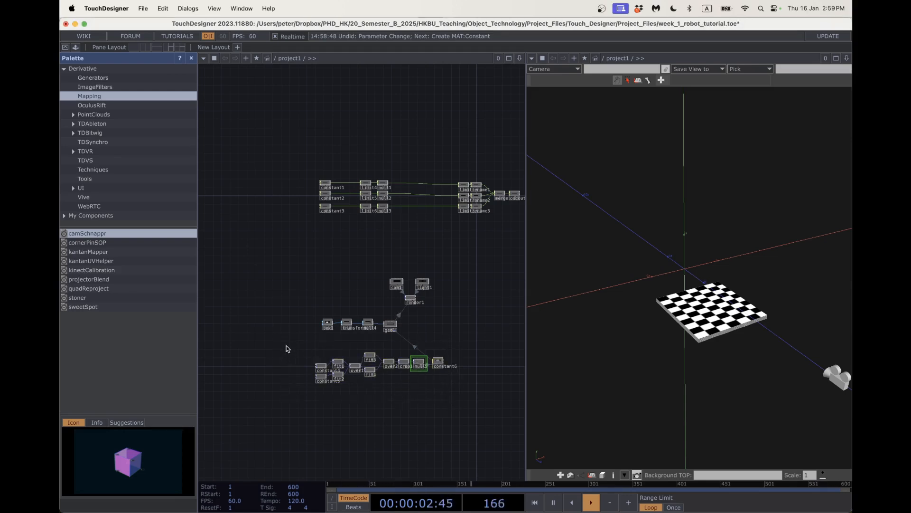
pyautogui.moveTo(286, 348); pyautogui.dragTo(459, 410)
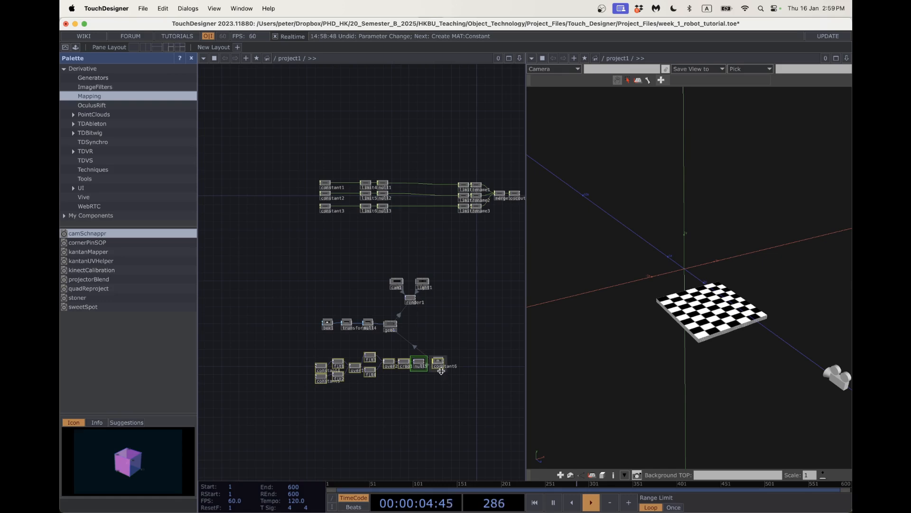
pyautogui.moveTo(301, 316); pyautogui.dragTo(459, 404)
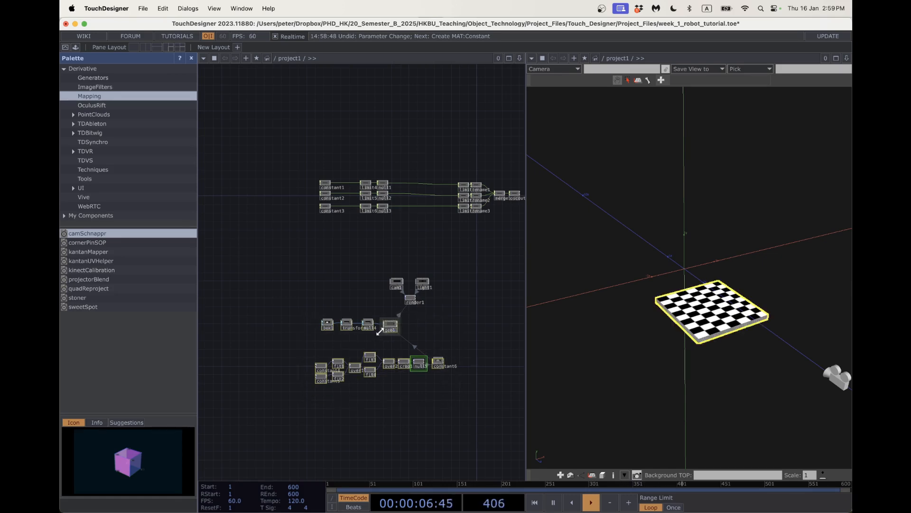
pyautogui.moveTo(382, 333); pyautogui.dragTo(376, 380)
pyautogui.click(367, 278)
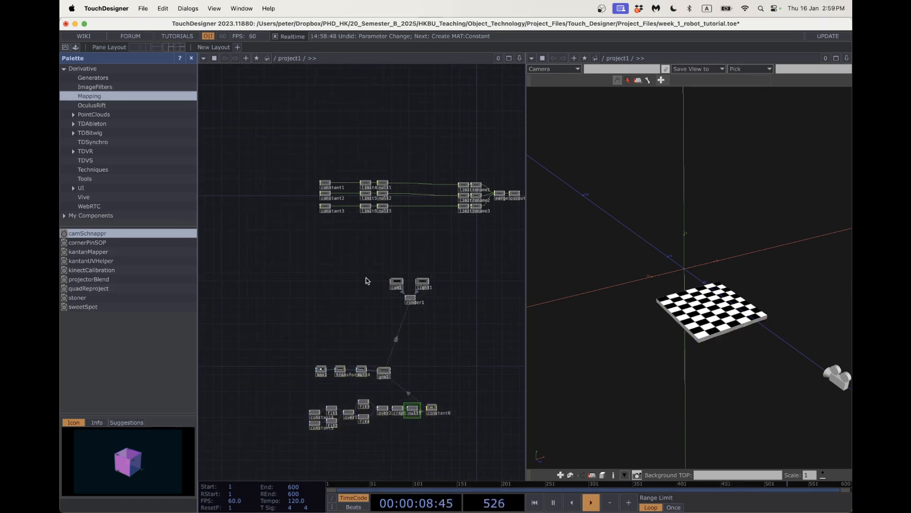
pyautogui.moveTo(381, 271); pyautogui.dragTo(299, 249)
# Regroup the render nodes with light1 above render1 and cam1 aligned below it.
pyautogui.moveTo(316, 255); pyautogui.dragTo(389, 306, button='right')
pyautogui.moveTo(356, 298); pyautogui.dragTo(391, 365)
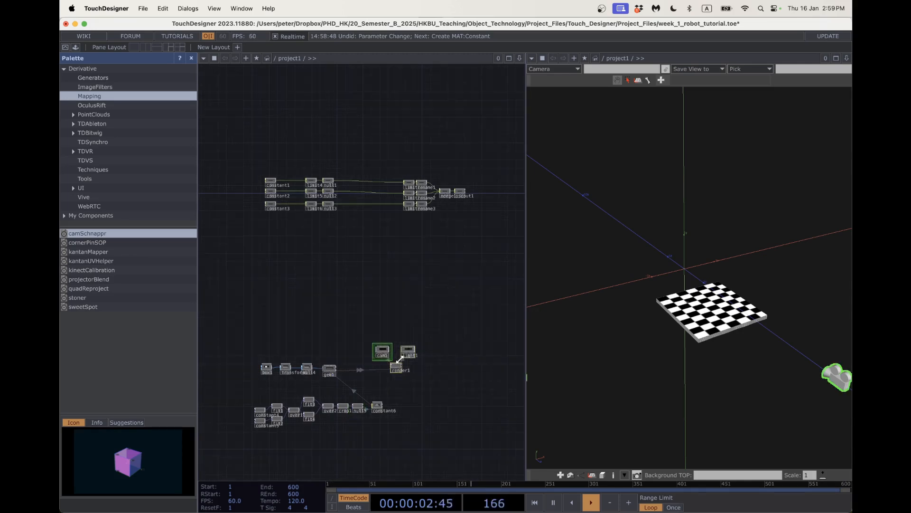
pyautogui.click(356, 327)
pyautogui.moveTo(335, 309); pyautogui.dragTo(304, 264)
pyautogui.scroll(6, 368, 308)
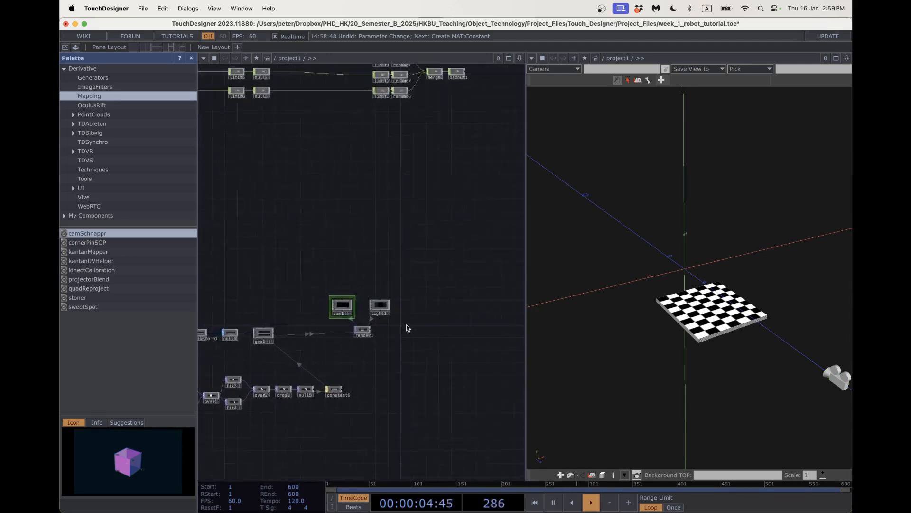
pyautogui.moveTo(312, 306); pyautogui.dragTo(335, 365)
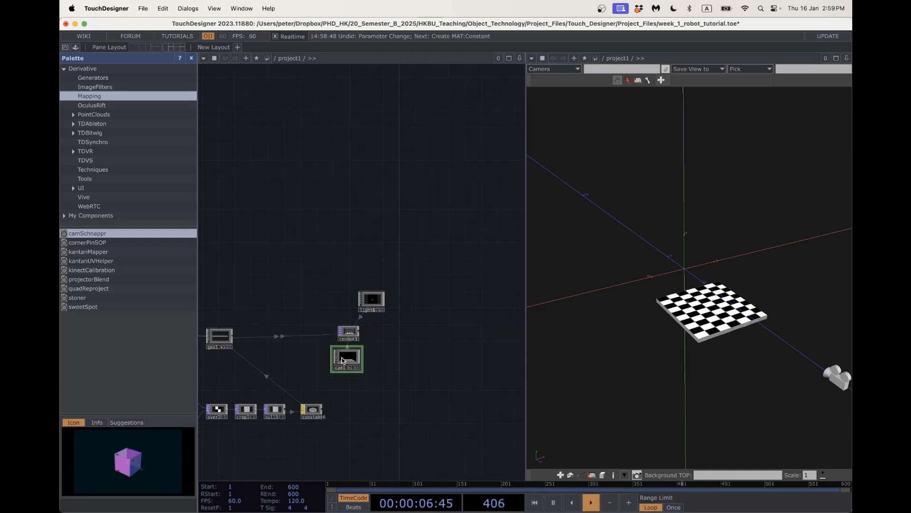
pyautogui.moveTo(358, 300); pyautogui.dragTo(337, 309)
pyautogui.moveTo(348, 365); pyautogui.dragTo(353, 364)
pyautogui.scroll(-6, 295, 285)
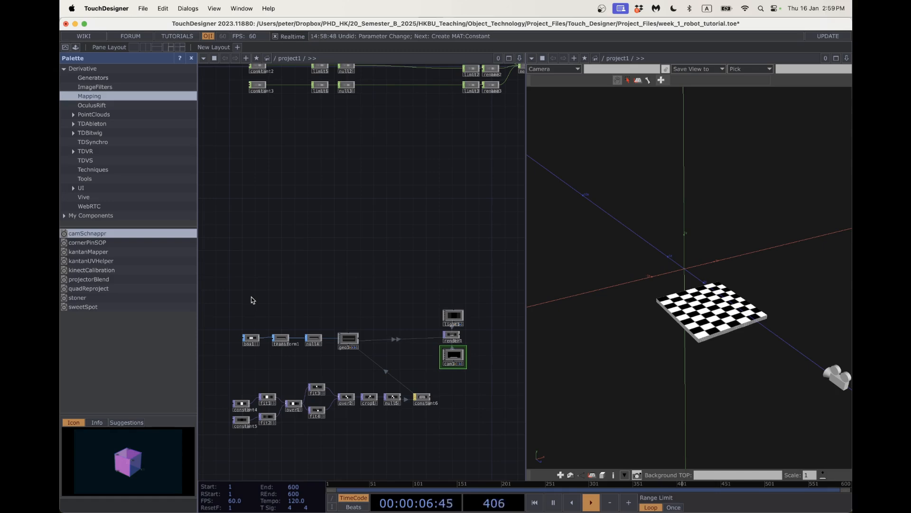
# Add a Tube SOP, tube1, to the network.
pyautogui.press('Tab')
pyautogui.click(176, 179)
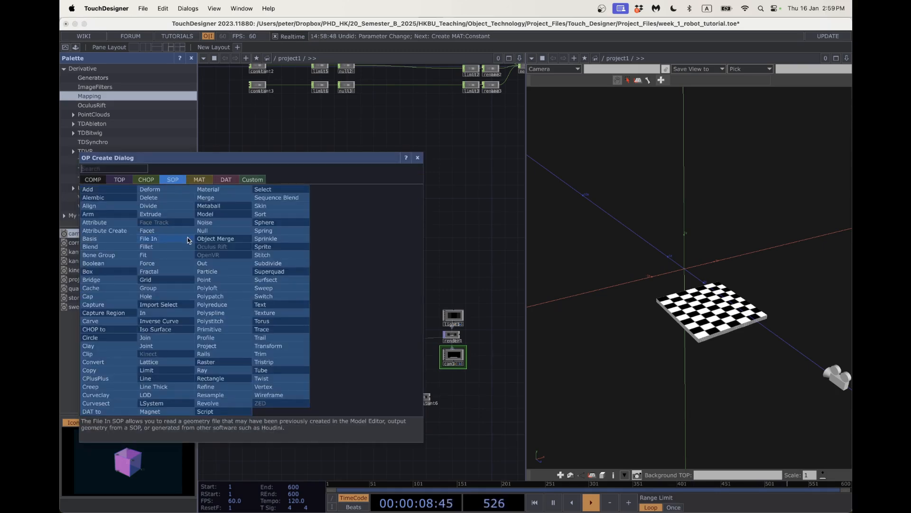
pyautogui.write('tube')
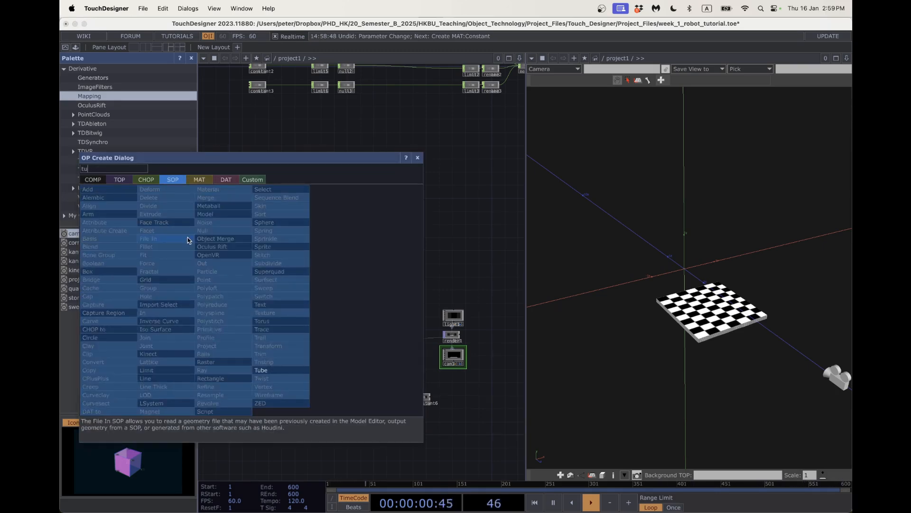
pyautogui.click(260, 370)
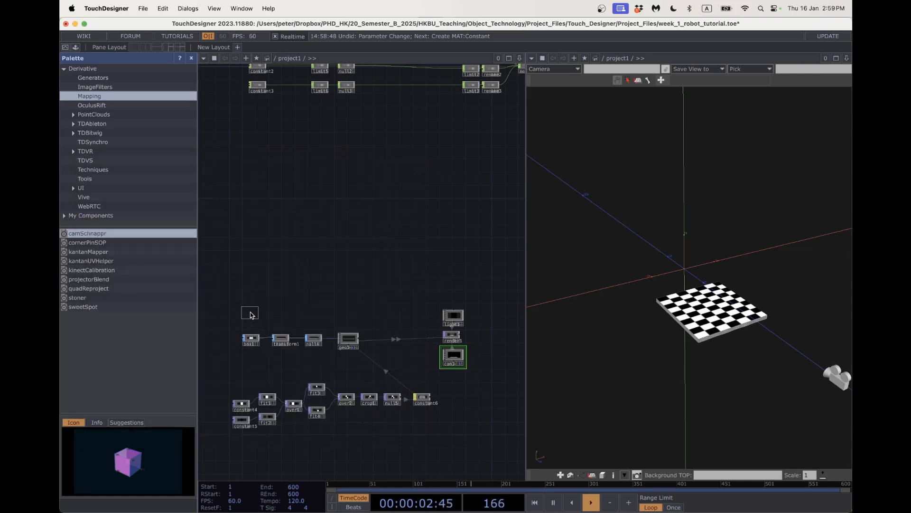
pyautogui.click(251, 313)
pyautogui.scroll(1, 250, 313)
pyautogui.scroll(2, 268, 313)
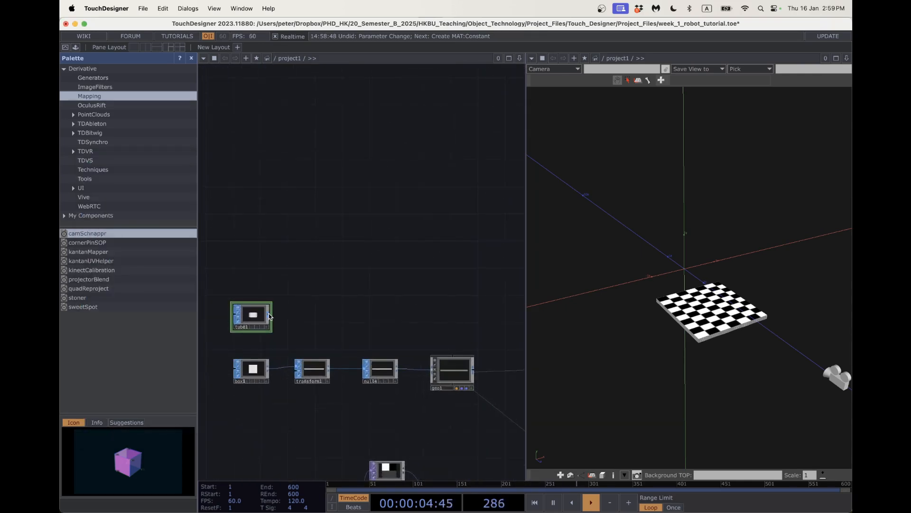
# Chain three Transform SOPs, transform2, transform3 and transform4, after tube1.
pyautogui.press('Tab')
pyautogui.write('tran')
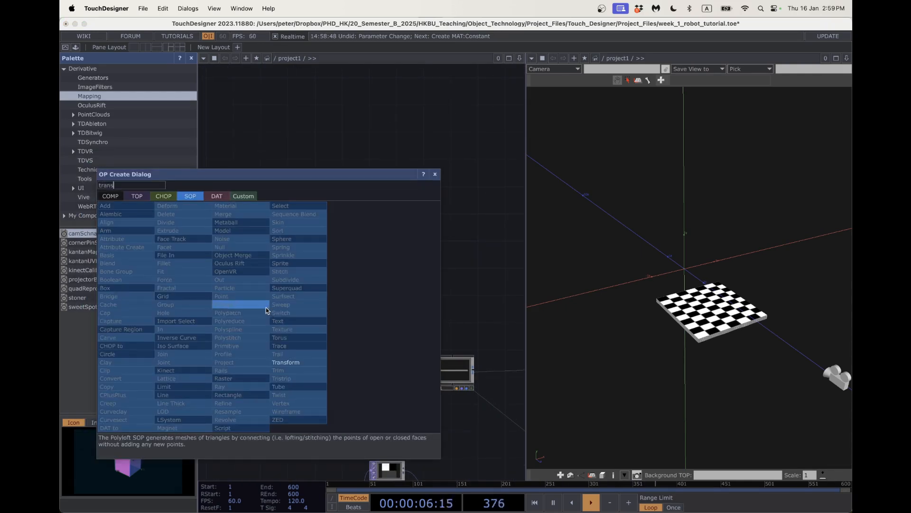
pyautogui.click(289, 362)
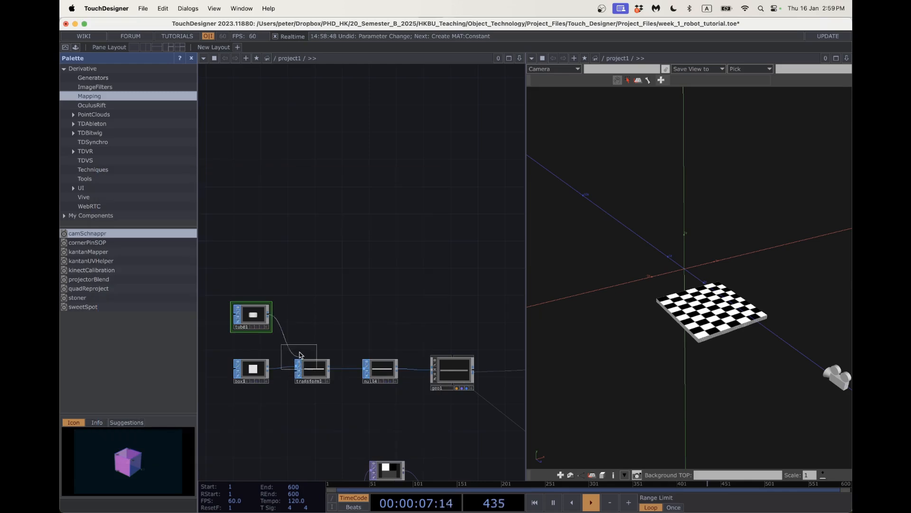
pyautogui.click(307, 319)
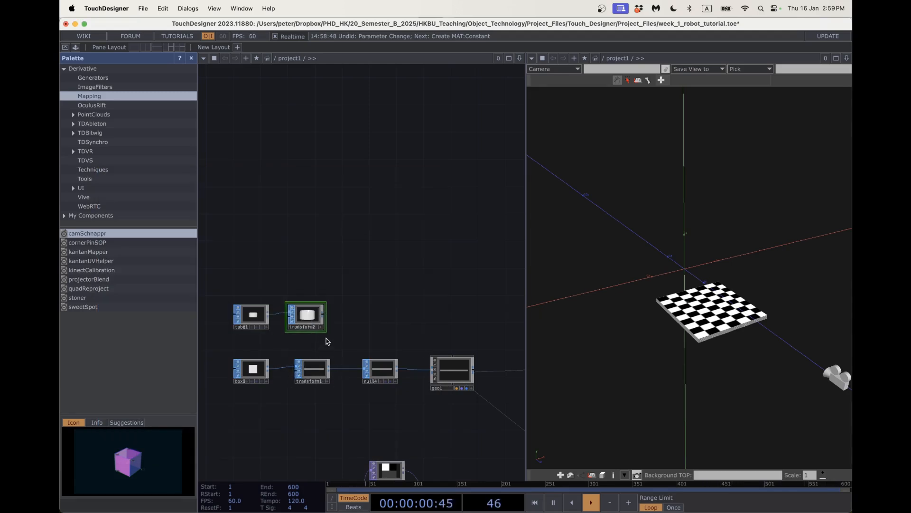
pyautogui.hscroll(2, 323, 328)
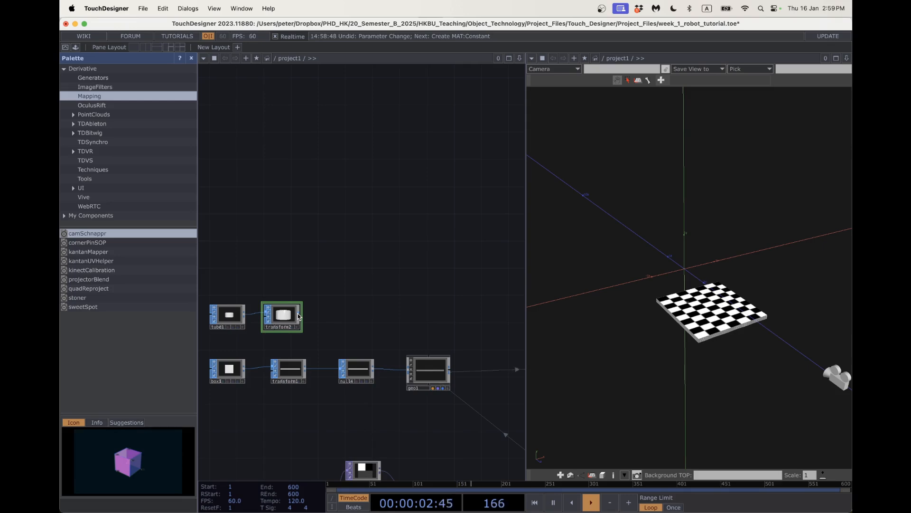
pyautogui.click(298, 316)
pyautogui.write('tran')
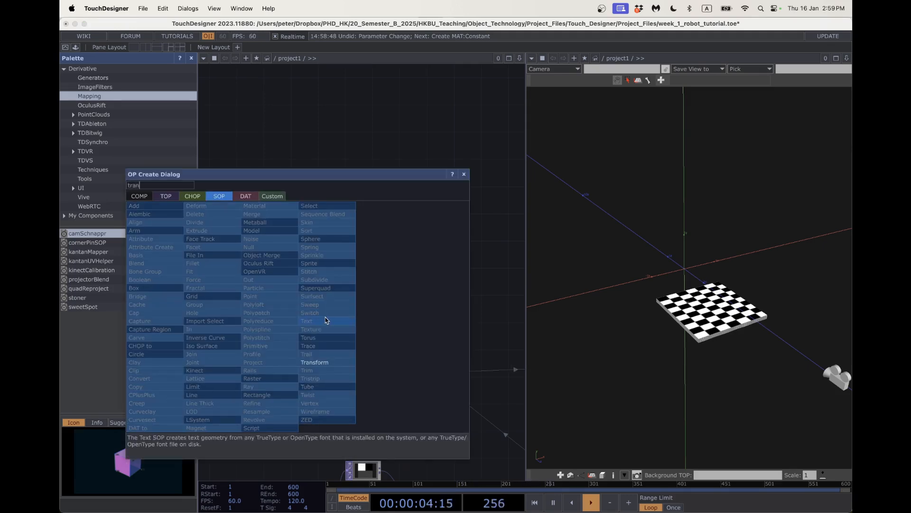
pyautogui.click(324, 362)
pyautogui.click(371, 315)
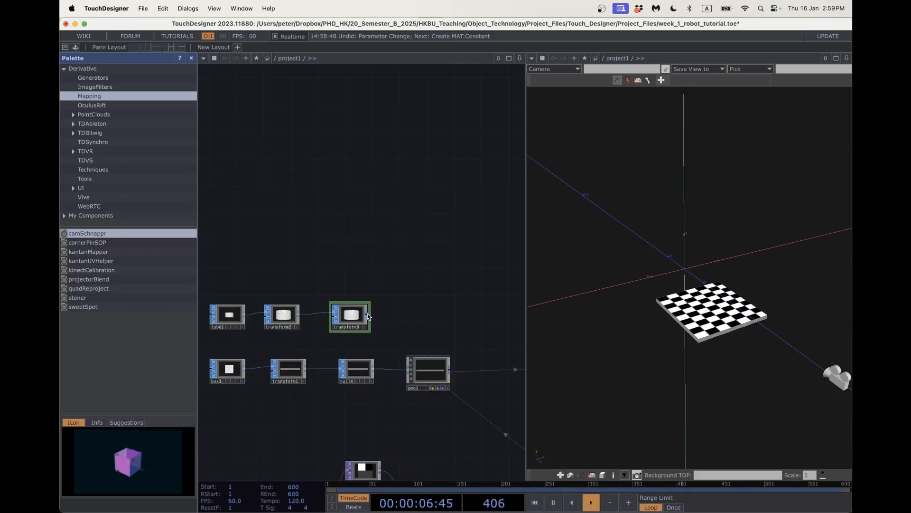
pyautogui.click(368, 313)
pyautogui.write('tran')
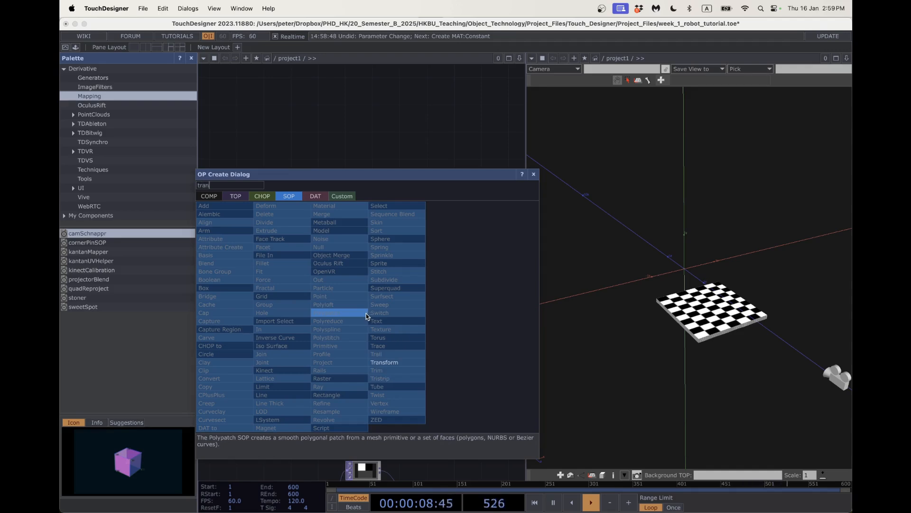
pyautogui.click(384, 362)
pyautogui.click(415, 319)
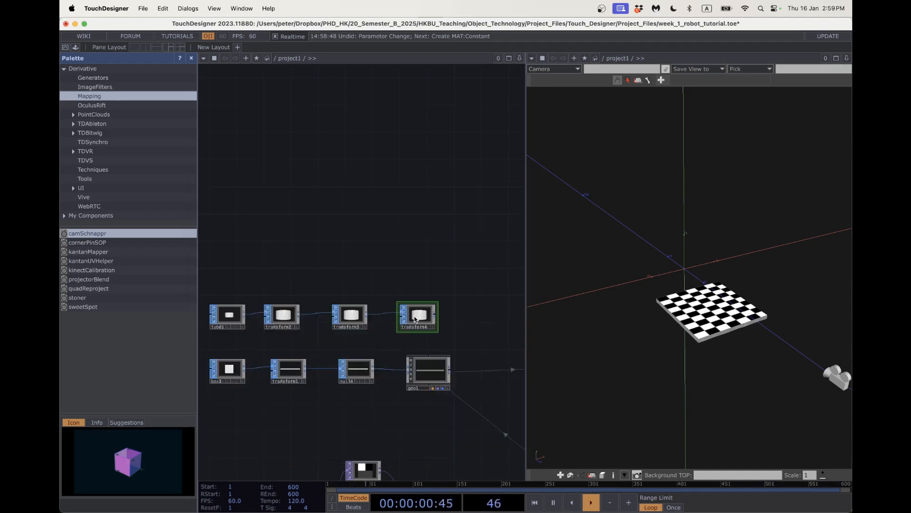
# Append a Null SOP, null6, after transform4.
pyautogui.click(436, 315)
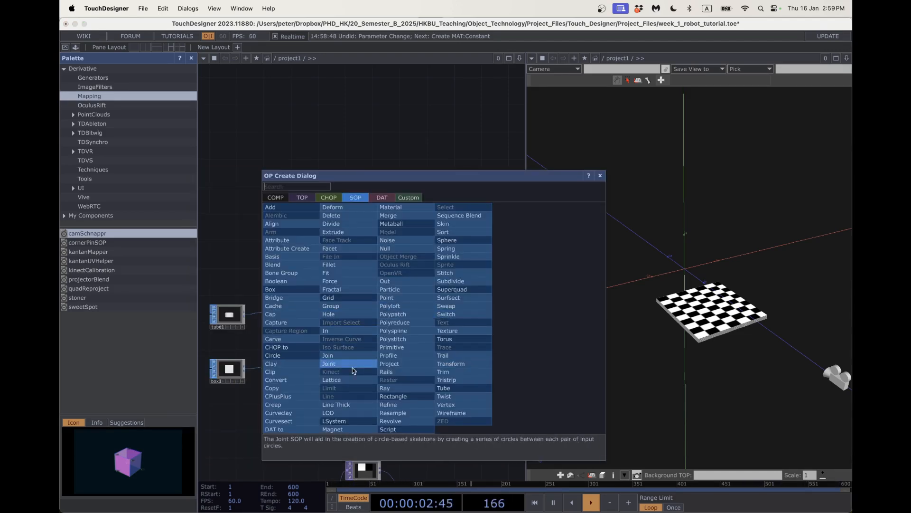
pyautogui.click(395, 248)
pyautogui.click(470, 320)
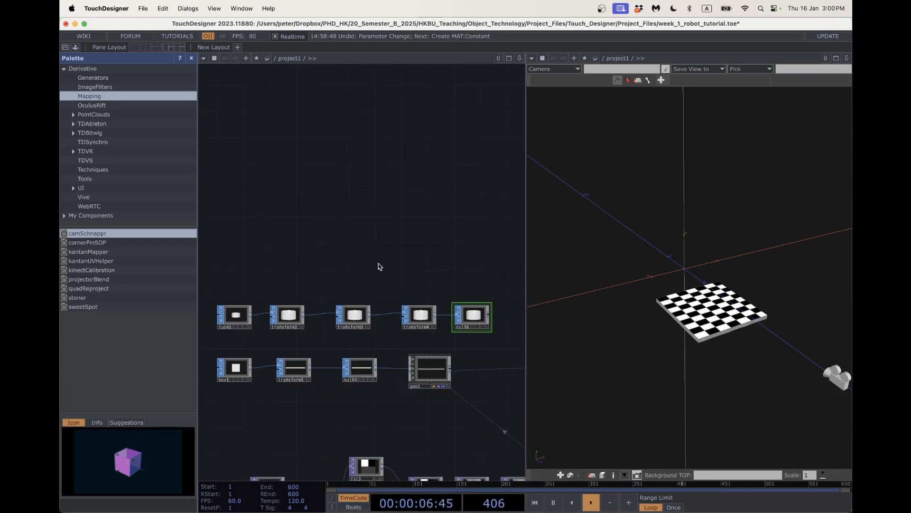
pyautogui.moveTo(356, 261); pyautogui.dragTo(333, 260)
pyautogui.hscroll(5, 351, 285)
# Choose a Geometry component to add after null6.
pyautogui.rightClick(378, 317)
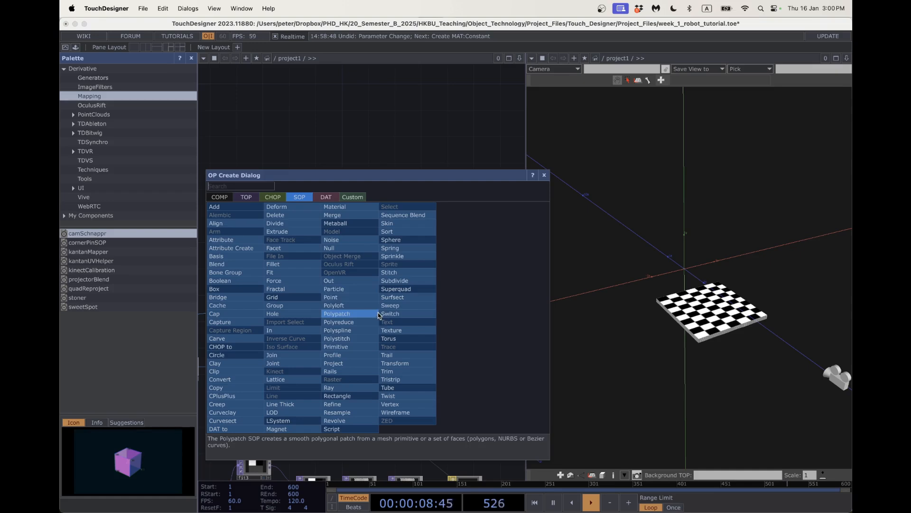
pyautogui.click(220, 197)
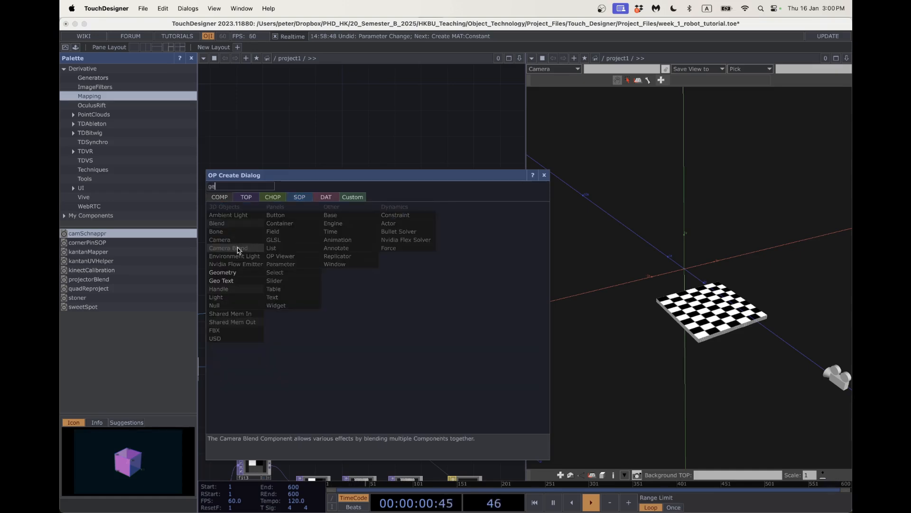
pyautogui.click(232, 273)
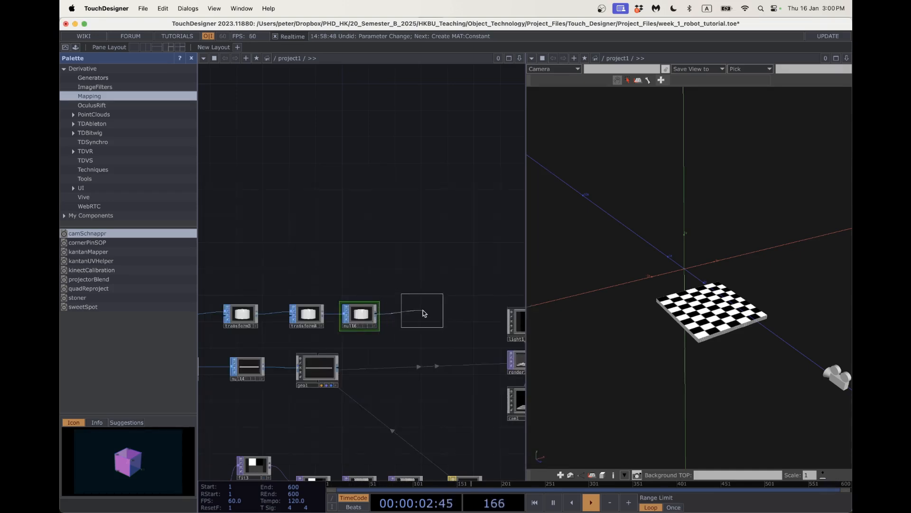
# Place geo2 after null6 to render a grey cylinder, then shift the tube row left.
pyautogui.click(429, 314)
pyautogui.scroll(-5, 350, 249)
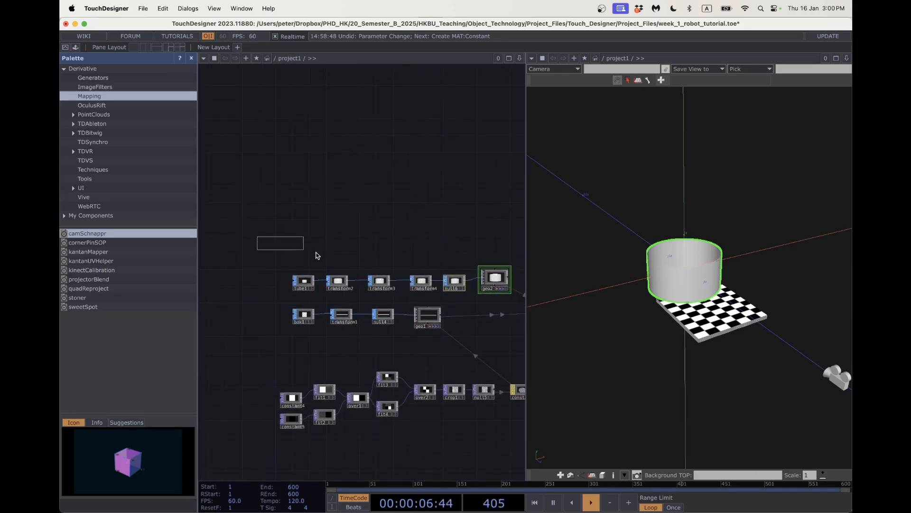
pyautogui.moveTo(318, 255); pyautogui.dragTo(433, 283)
pyautogui.press('p')
pyautogui.click(458, 268)
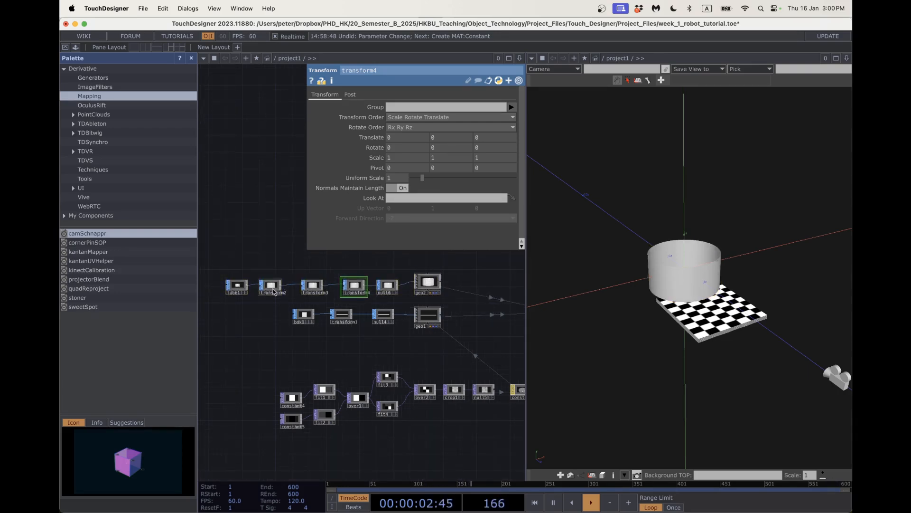
pyautogui.moveTo(333, 357); pyautogui.dragTo(235, 360)
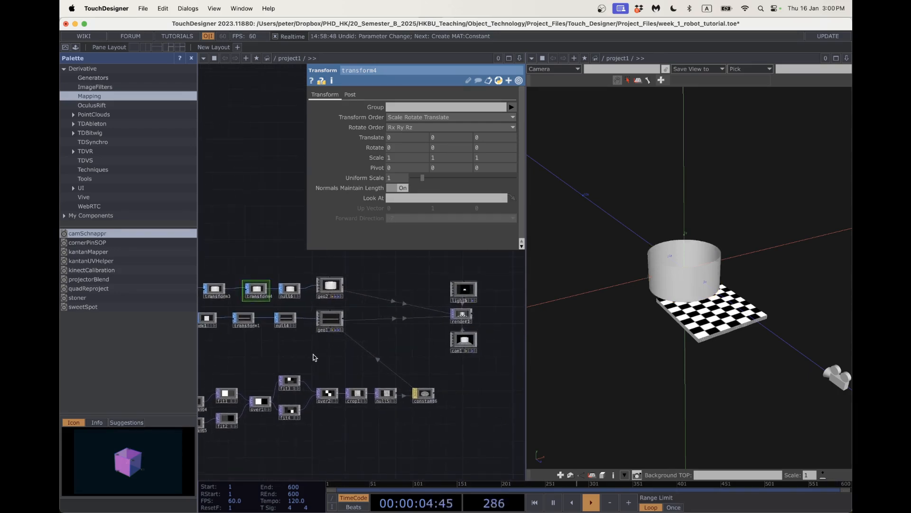
pyautogui.moveTo(360, 264); pyautogui.dragTo(383, 314)
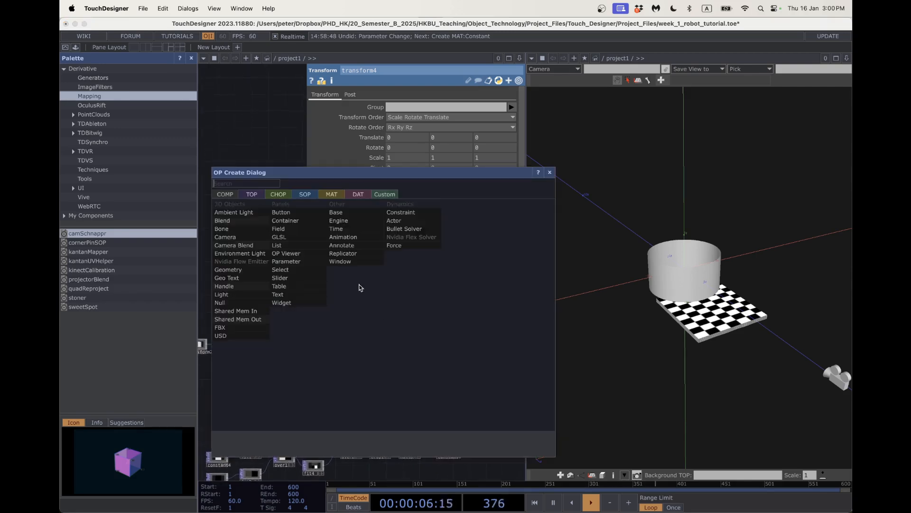
# Create a Phong material, phong1, with a cyan diffuse colour.
pyautogui.click(332, 194)
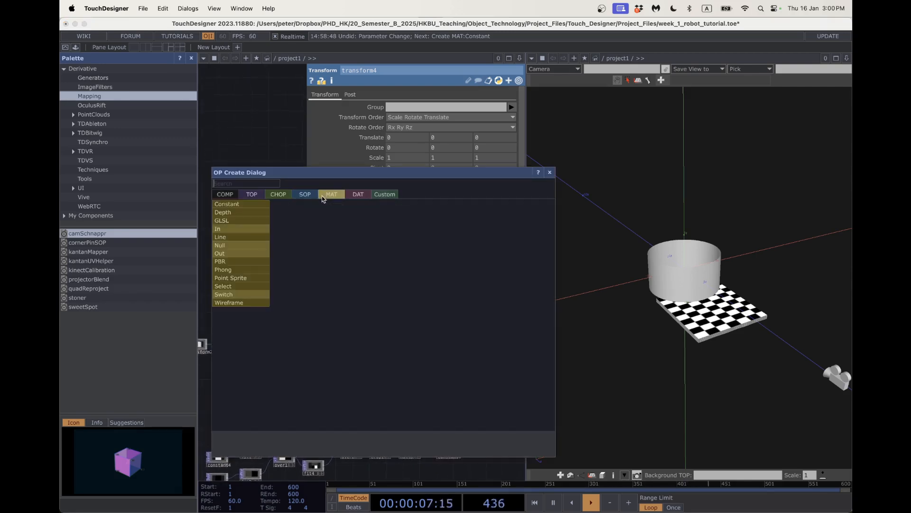
pyautogui.click(247, 269)
pyautogui.click(372, 303)
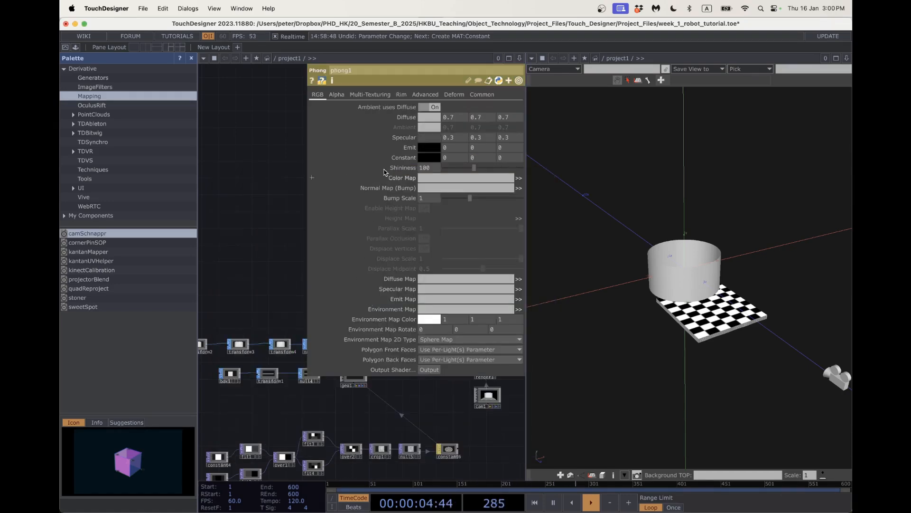
pyautogui.click(425, 123)
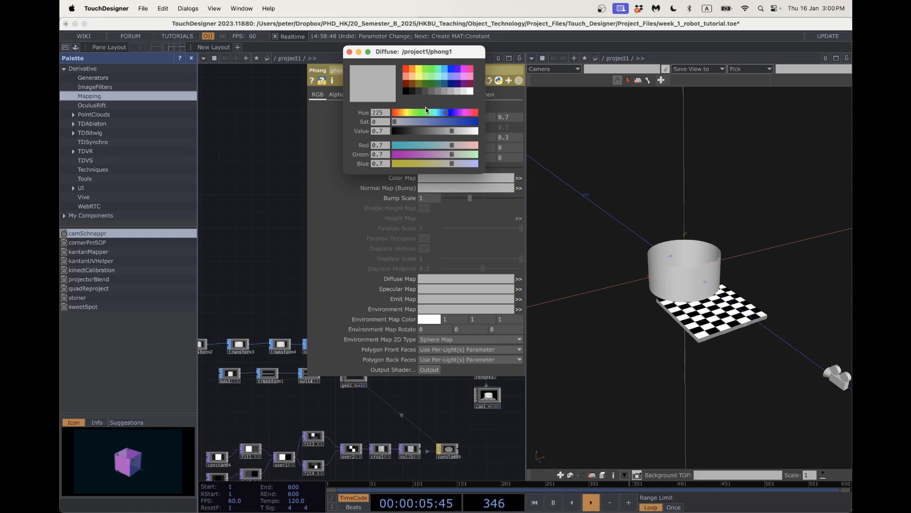
pyautogui.click(438, 79)
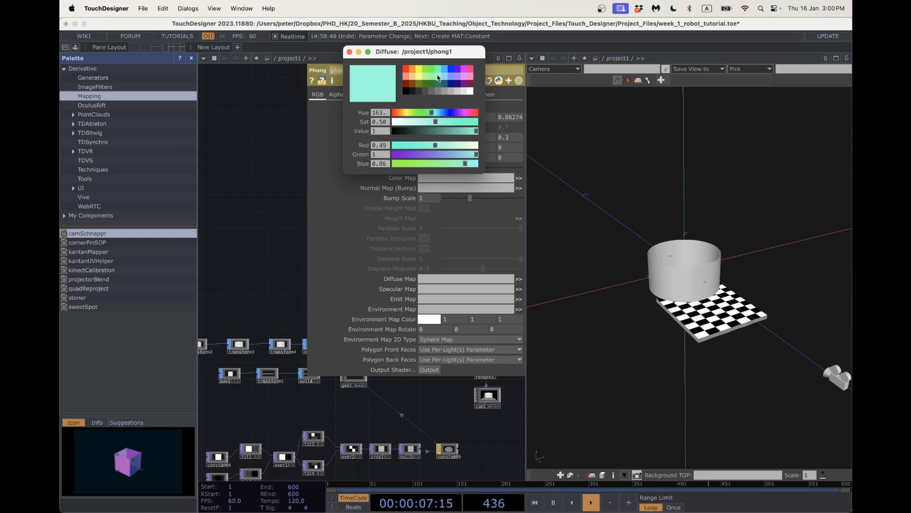
pyautogui.click(349, 52)
pyautogui.press('p')
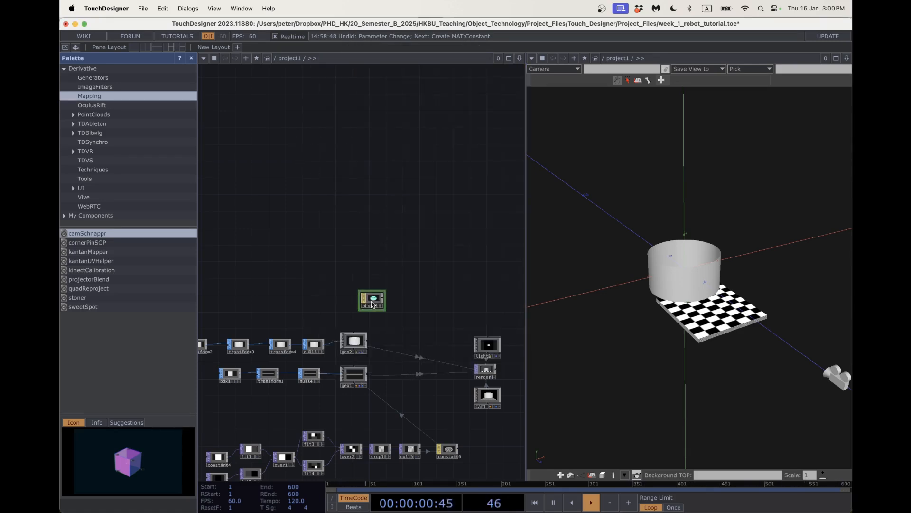
# Assign phong1 as geo2's material, turning the cylinder aqua.
pyautogui.moveTo(371, 300); pyautogui.dragTo(359, 342)
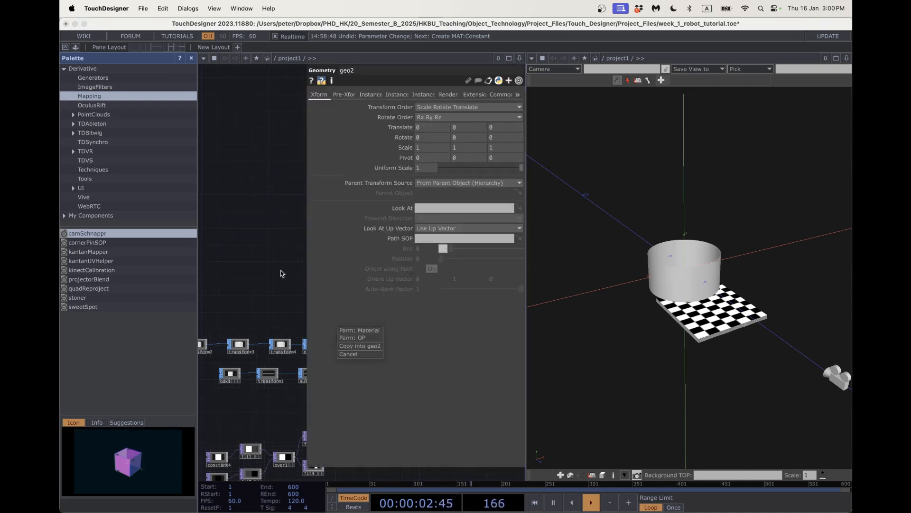
pyautogui.click(282, 272)
pyautogui.press('p')
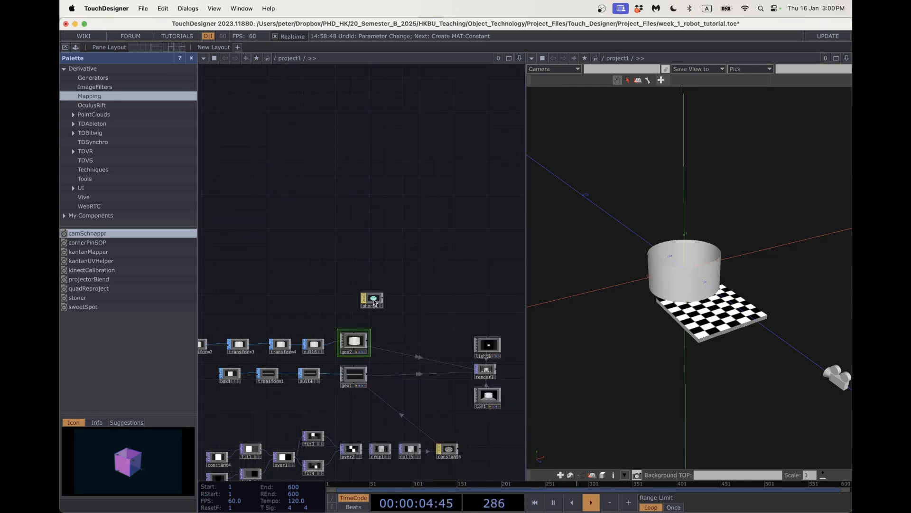
pyautogui.moveTo(373, 301); pyautogui.dragTo(358, 333)
pyautogui.click(358, 332)
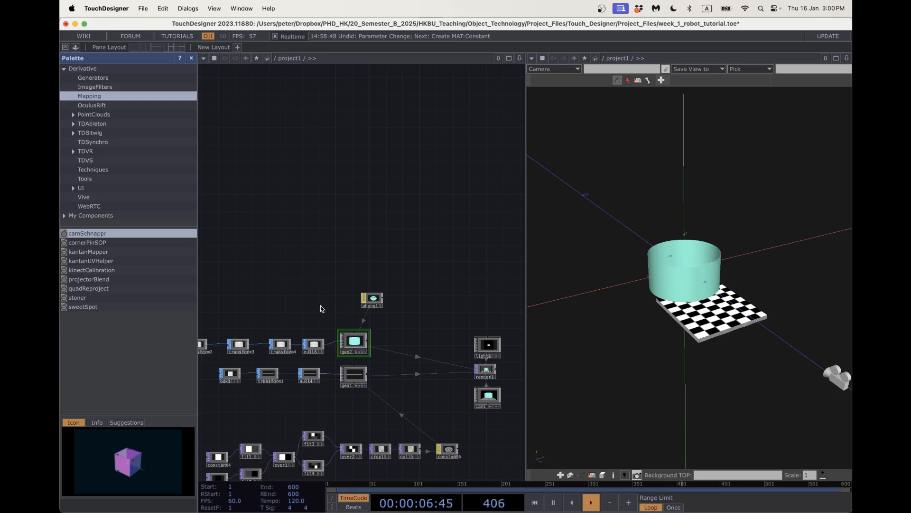
pyautogui.hscroll(-5, 320, 305)
pyautogui.scroll(-2, 319, 305)
pyautogui.hscroll(-2, 305, 287)
pyautogui.scroll(5, 313, 299)
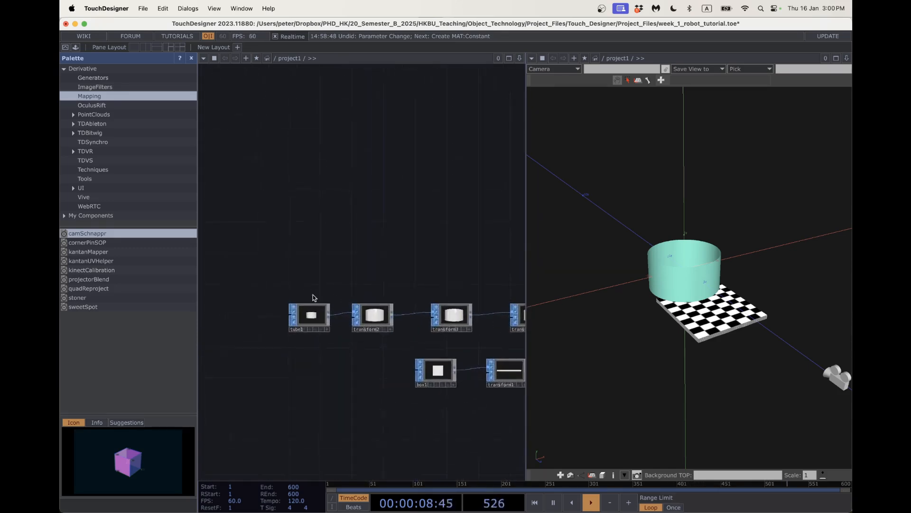
# Set tube1's first Radius to 1 and try adjusting the second Radius.
pyautogui.click(316, 320)
pyautogui.press('p')
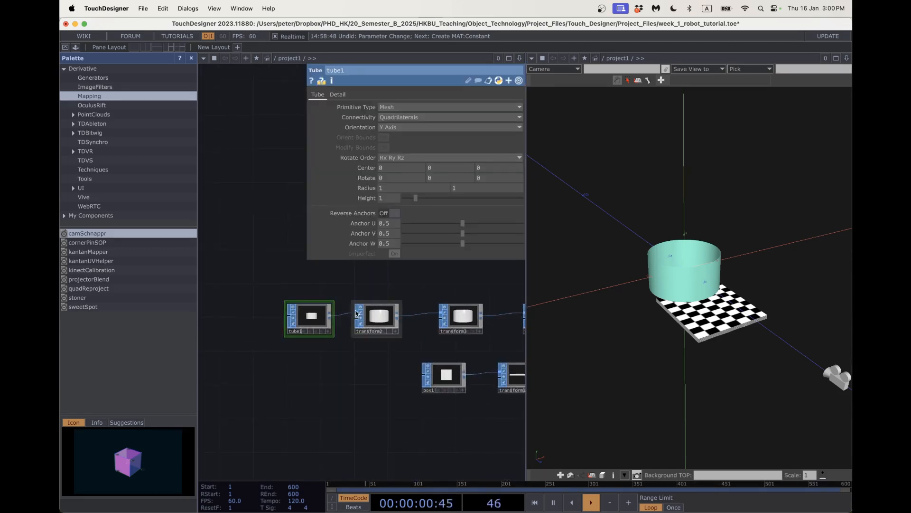
pyautogui.hscroll(3, 315, 372)
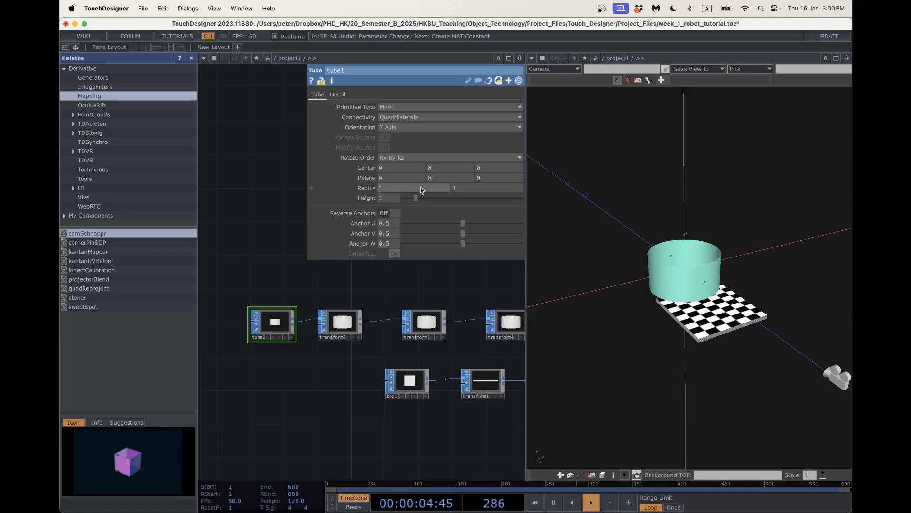
pyautogui.moveTo(422, 190); pyautogui.dragTo(412, 190, button='middle')
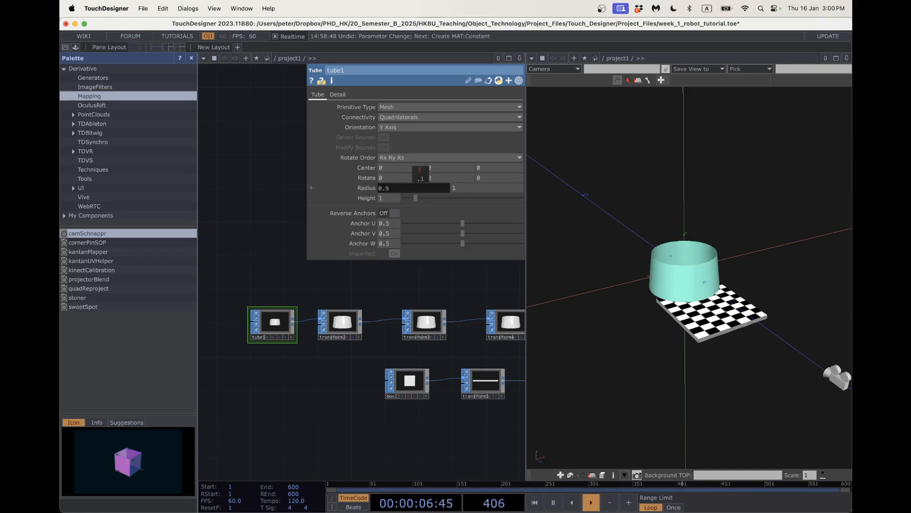
pyautogui.moveTo(398, 188); pyautogui.dragTo(366, 189)
pyautogui.write('1')
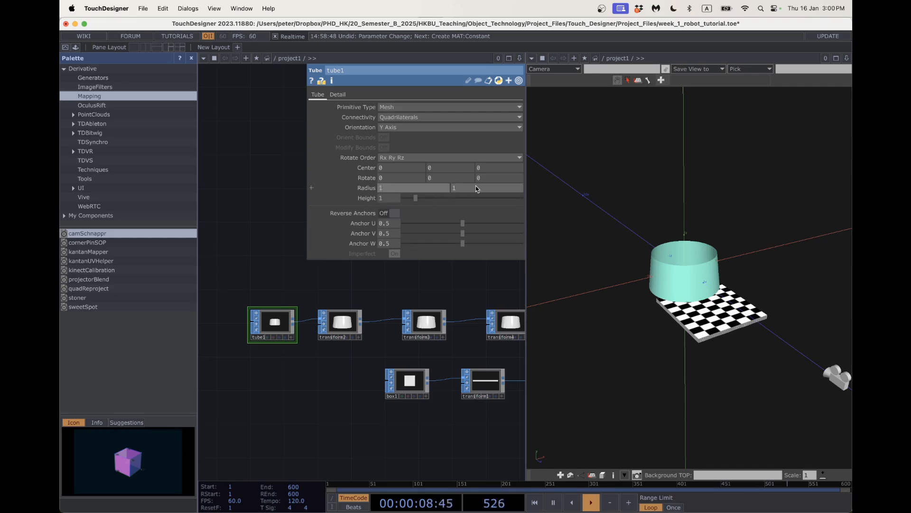
pyautogui.press('Return')
pyautogui.moveTo(477, 188); pyautogui.dragTo(473, 171, button='middle')
pyautogui.moveTo(416, 188)
pyautogui.mouseDown(button='middle')
pyautogui.moveTo(426, 192)
pyautogui.moveTo(426, 177)
pyautogui.mouseUp(button='middle')
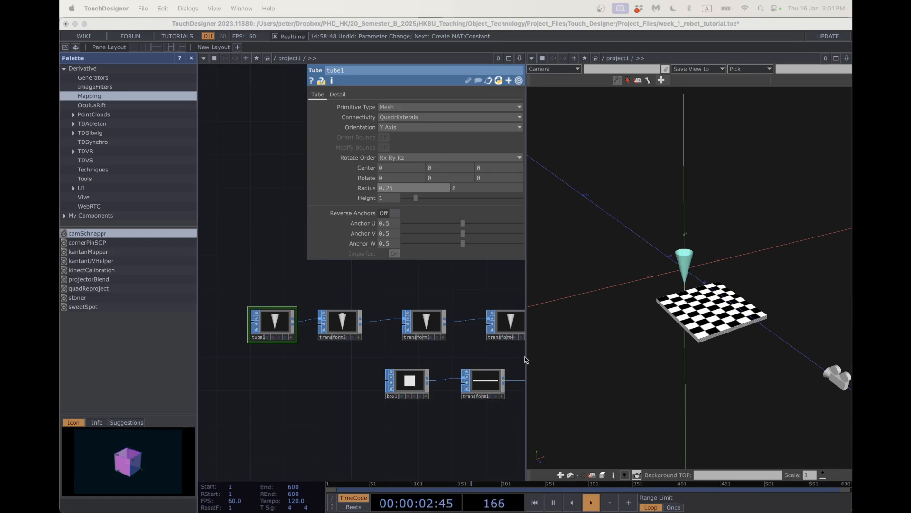
pyautogui.moveTo(417, 452); pyautogui.dragTo(355, 451)
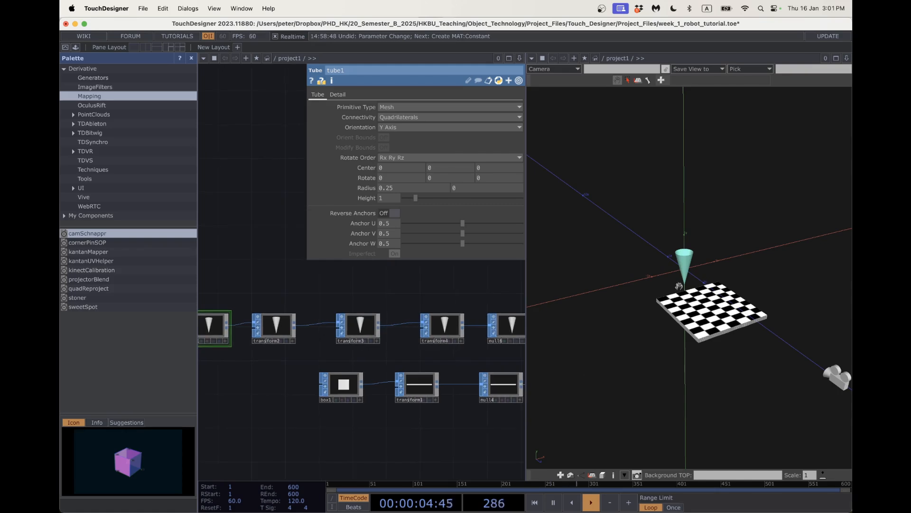
pyautogui.moveTo(679, 285); pyautogui.dragTo(661, 302)
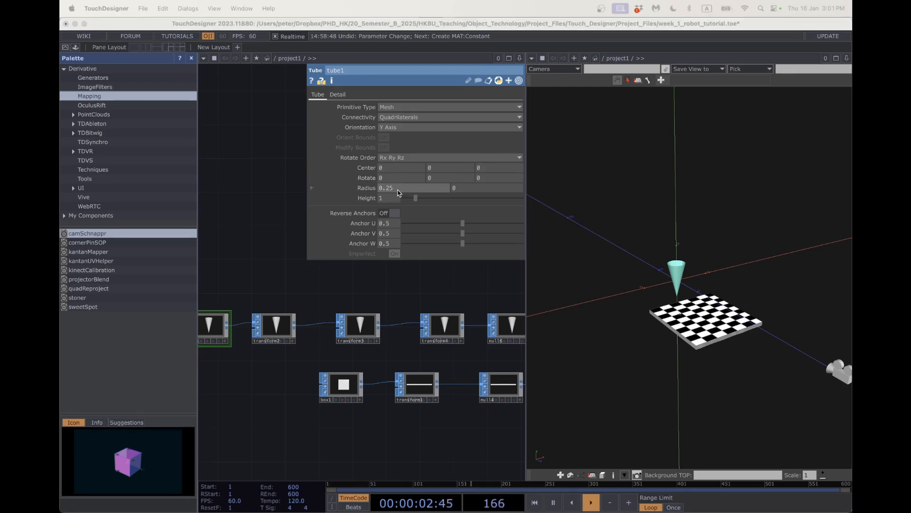
# Undo the accidental deletion of tube1 with Cmd+Z.
pyautogui.click(391, 190)
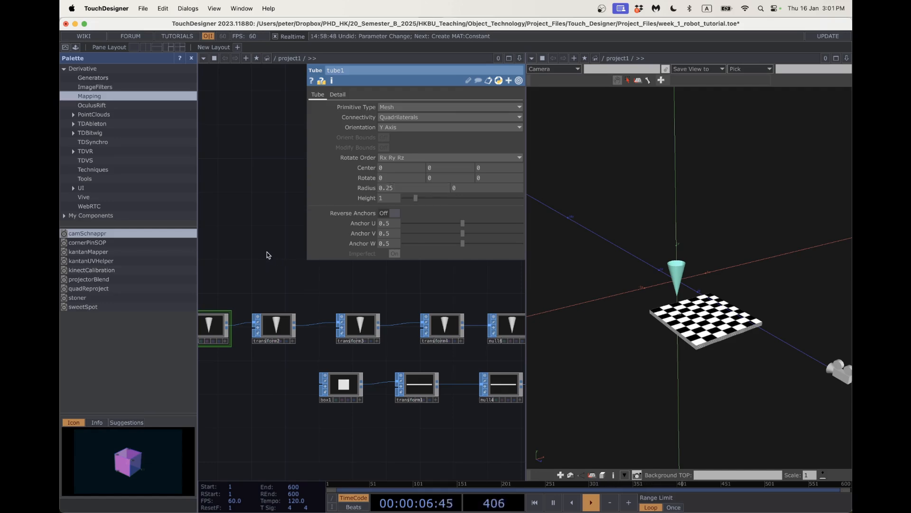
pyautogui.moveTo(266, 252); pyautogui.dragTo(305, 262)
pyautogui.press('Delete')
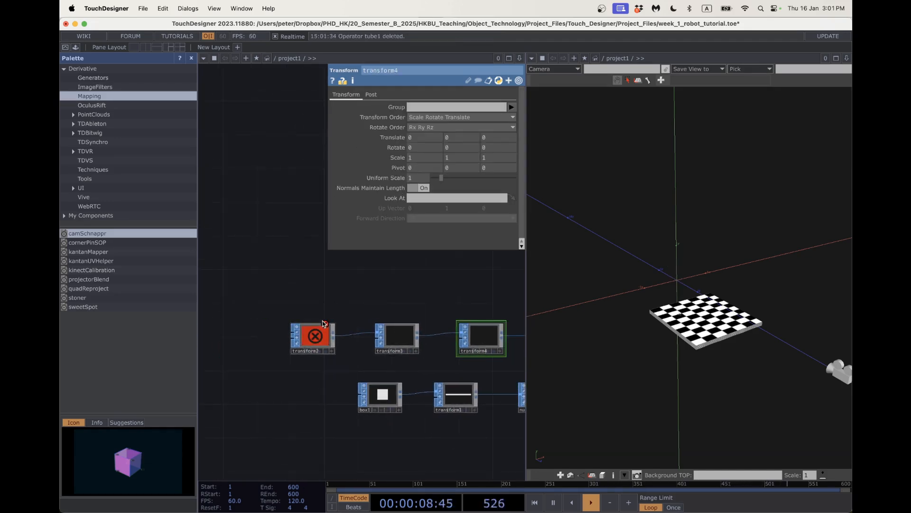
pyautogui.press('super+z')
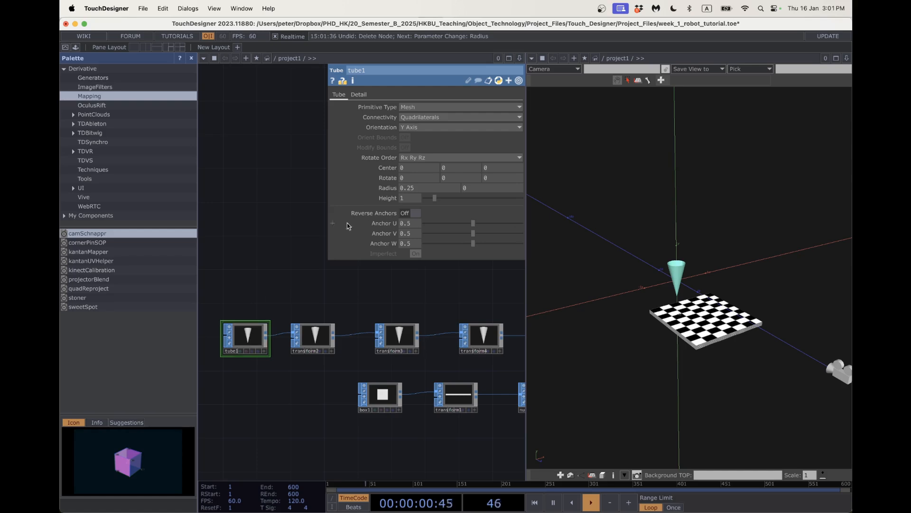
# Set tube1's radii to 0.2 at the base and .01 at the tip.
pyautogui.click(425, 187)
pyautogui.press('BackSpace')
pyautogui.click(230, 253)
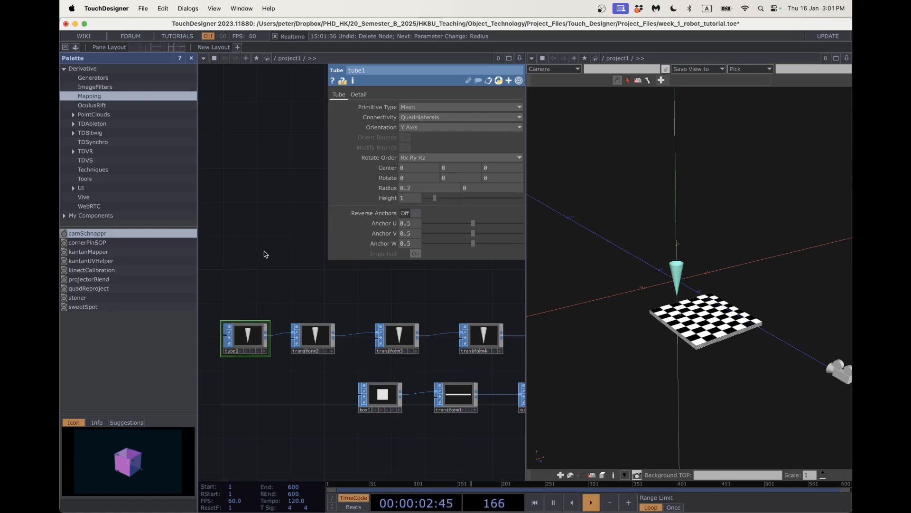
pyautogui.click(464, 188)
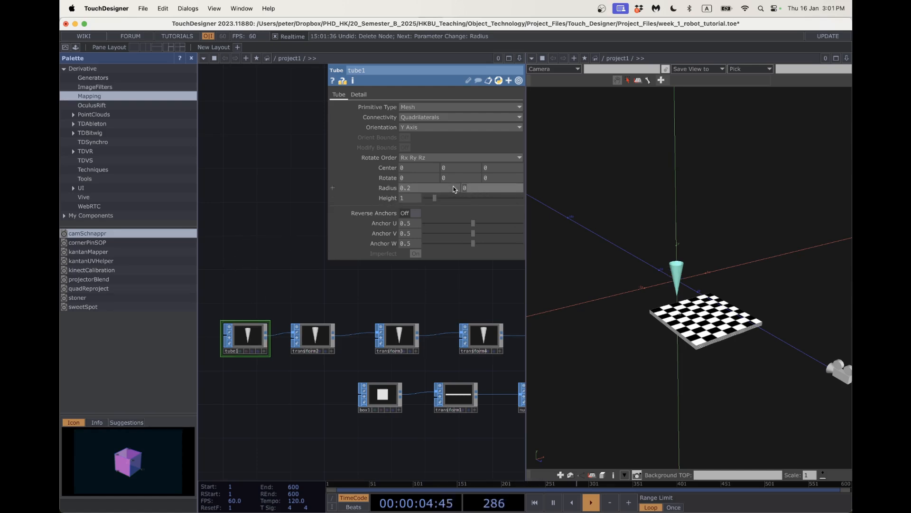
pyautogui.write('.01')
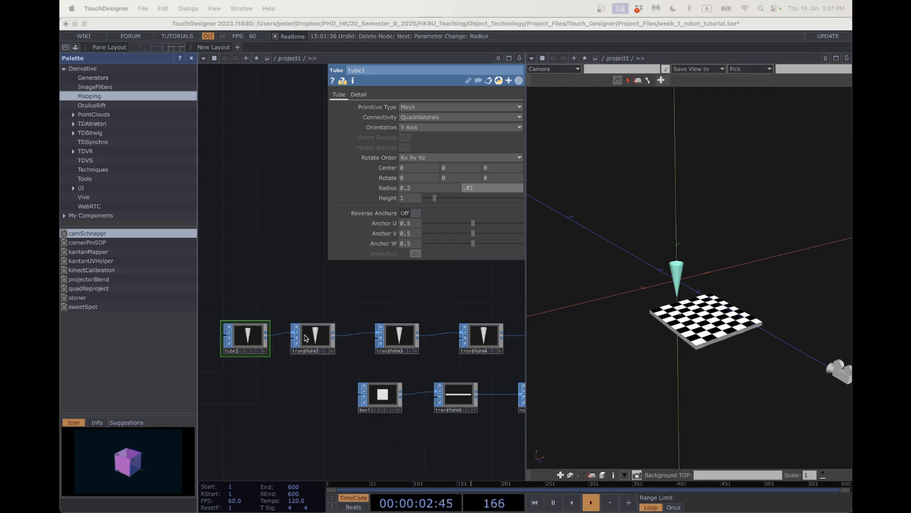
pyautogui.click(319, 338)
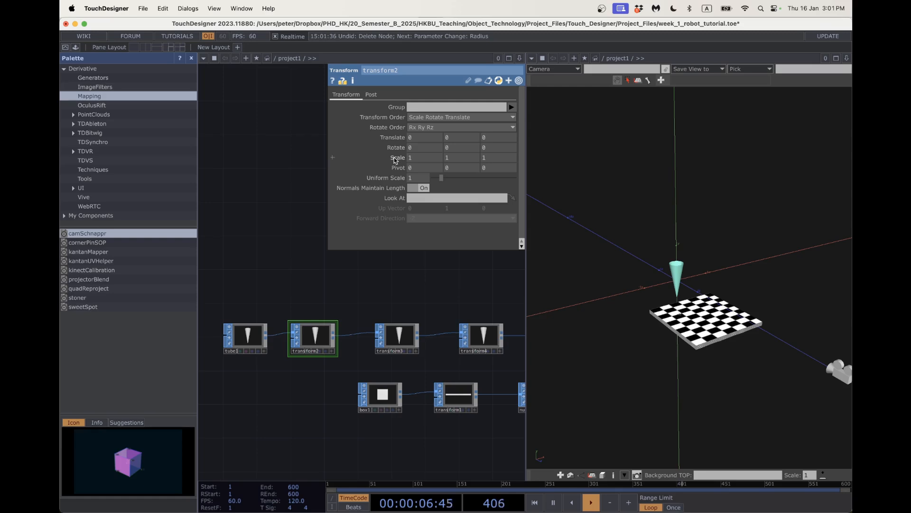
# Scale transform2 uniformly to 0.6 on X, Y and Z.
pyautogui.click(423, 158)
pyautogui.write('.6')
pyautogui.press('Tab')
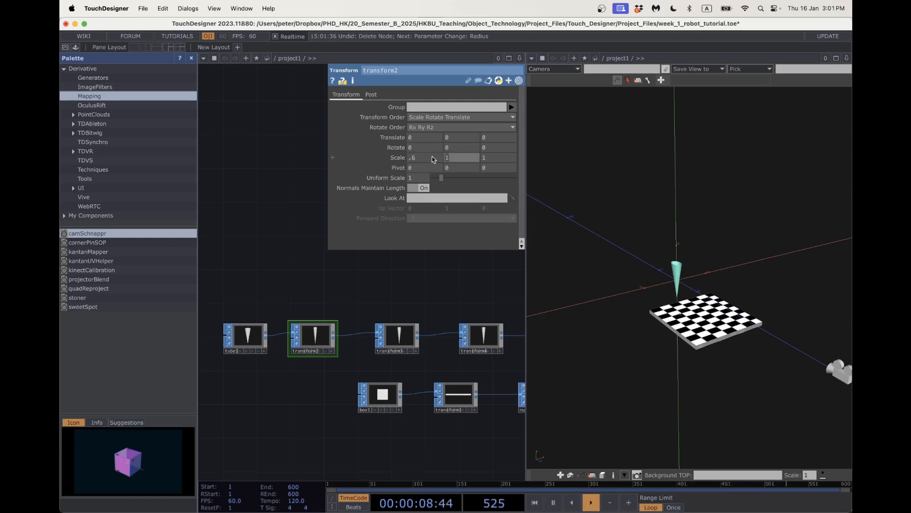
pyautogui.write('.6')
pyautogui.press('Tab')
pyautogui.write('.6')
pyautogui.press('Return')
pyautogui.scroll(5, 667, 303)
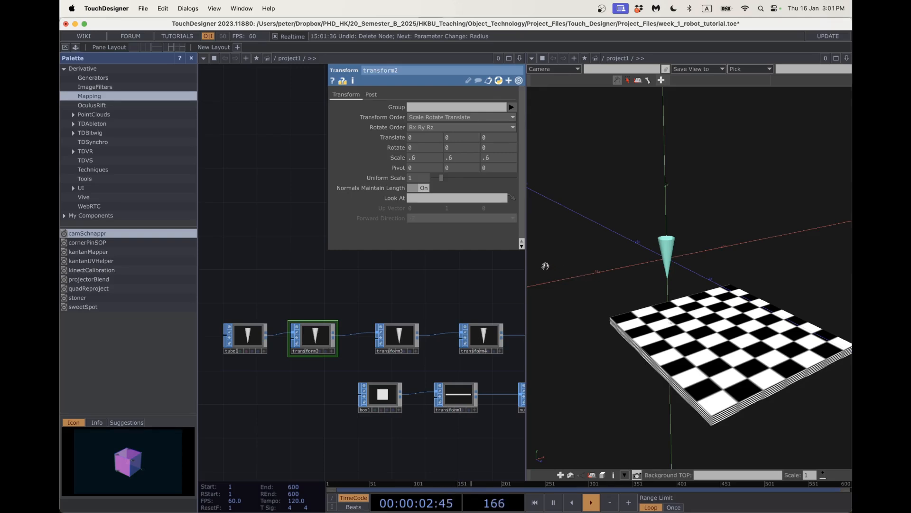
# Set transform3's Translate Z to 1.3 and orbit the 3D view to check the cone.
pyautogui.click(400, 335)
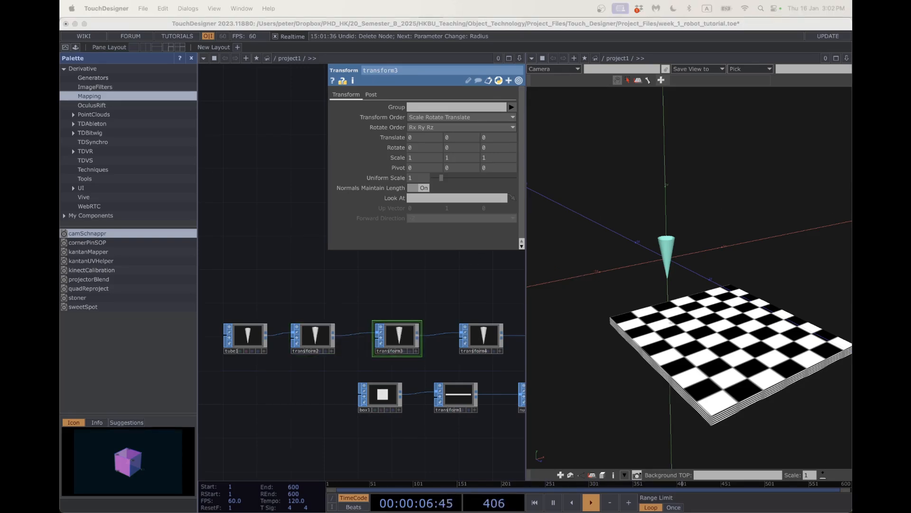
pyautogui.click(506, 136)
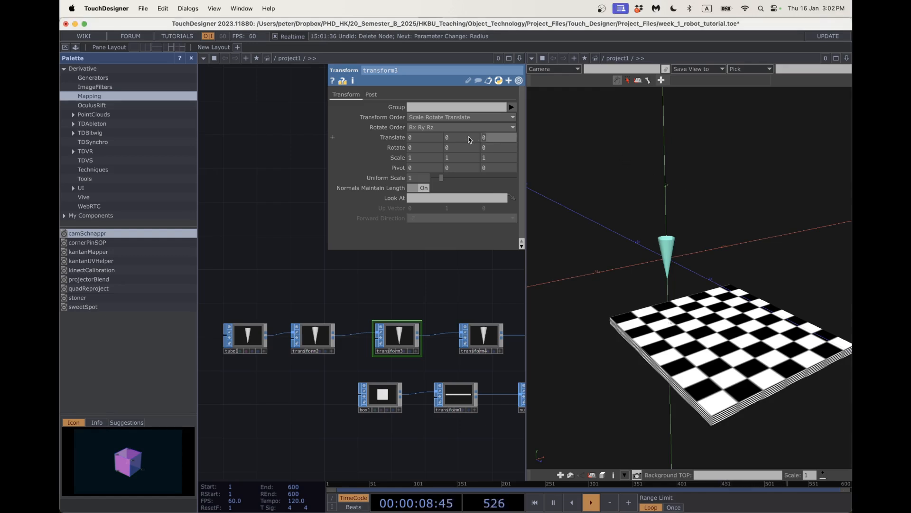
pyautogui.press('Return')
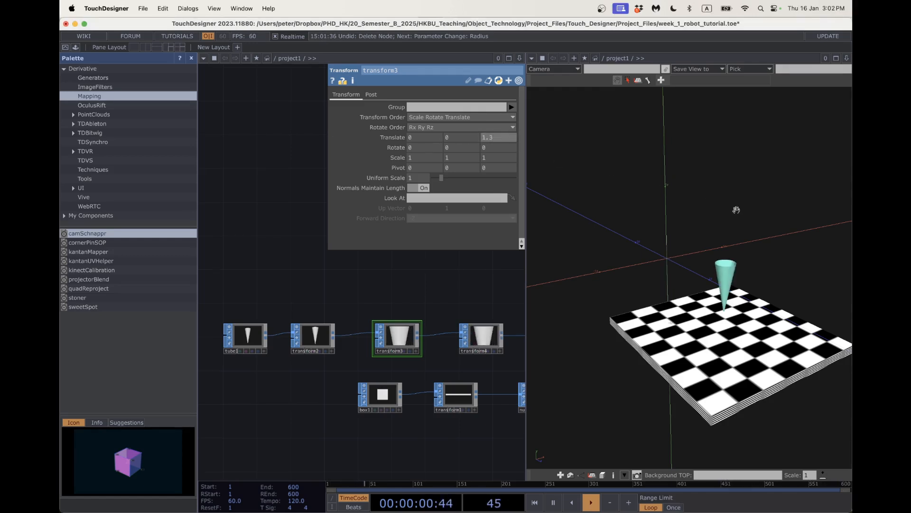
pyautogui.moveTo(736, 208); pyautogui.dragTo(674, 286)
pyautogui.scroll(-5, 666, 279)
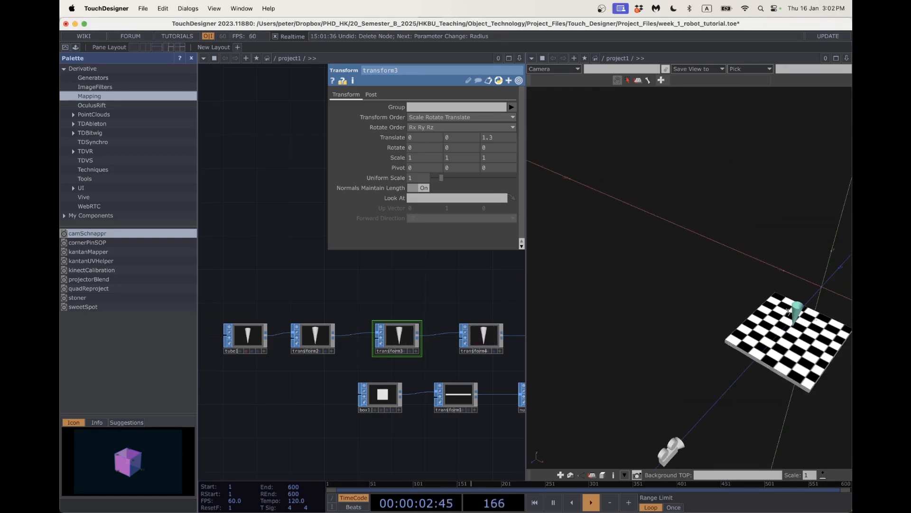
pyautogui.moveTo(788, 312); pyautogui.dragTo(756, 260)
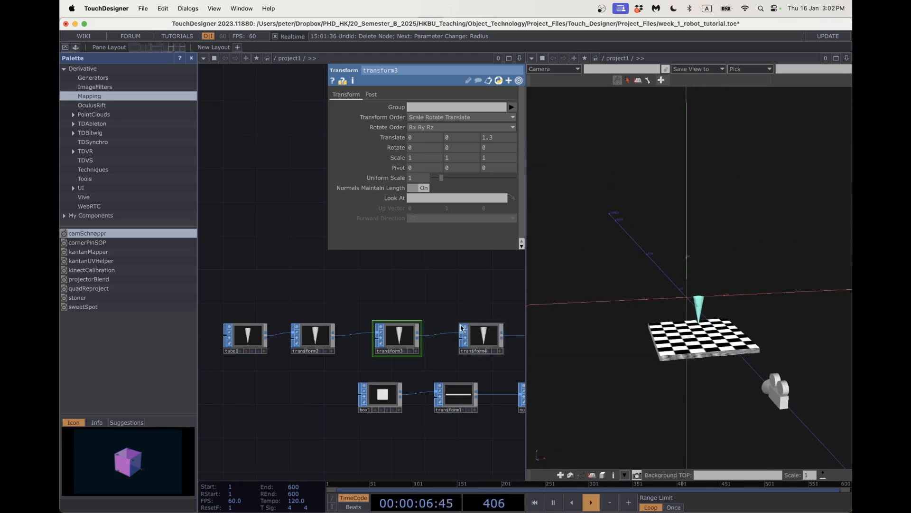
pyautogui.hscroll(5, 421, 309)
# Open transform4's parameters and toggle the parameter panel while navigating the network.
pyautogui.click(440, 343)
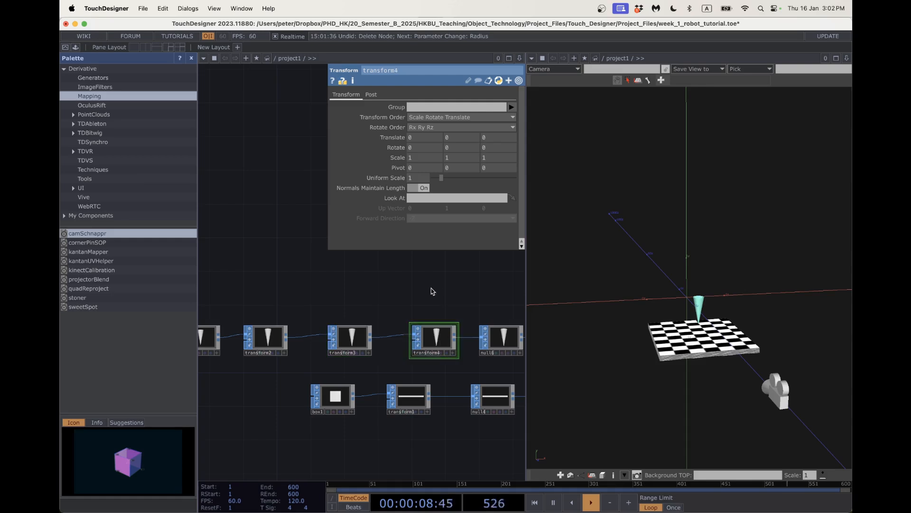
pyautogui.scroll(5, 432, 291)
pyautogui.hscroll(4, 431, 291)
pyautogui.scroll(-5, 388, 340)
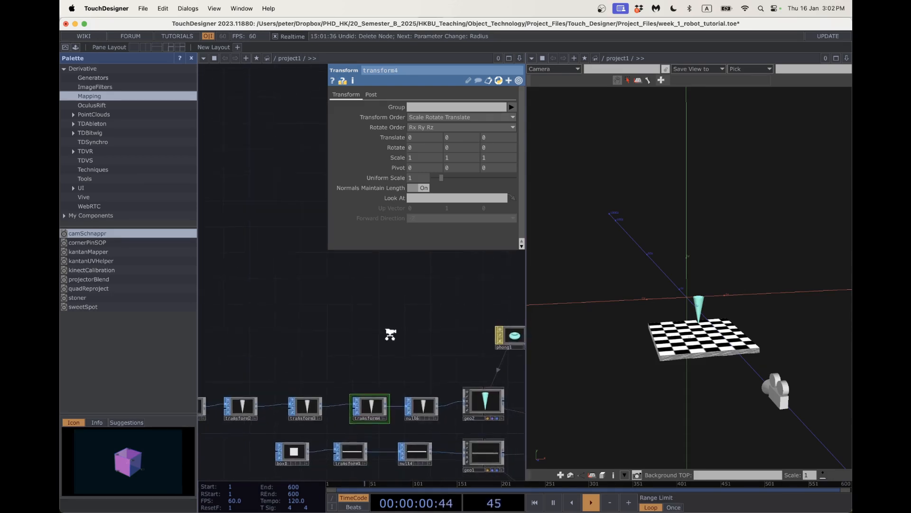
pyautogui.press('p')
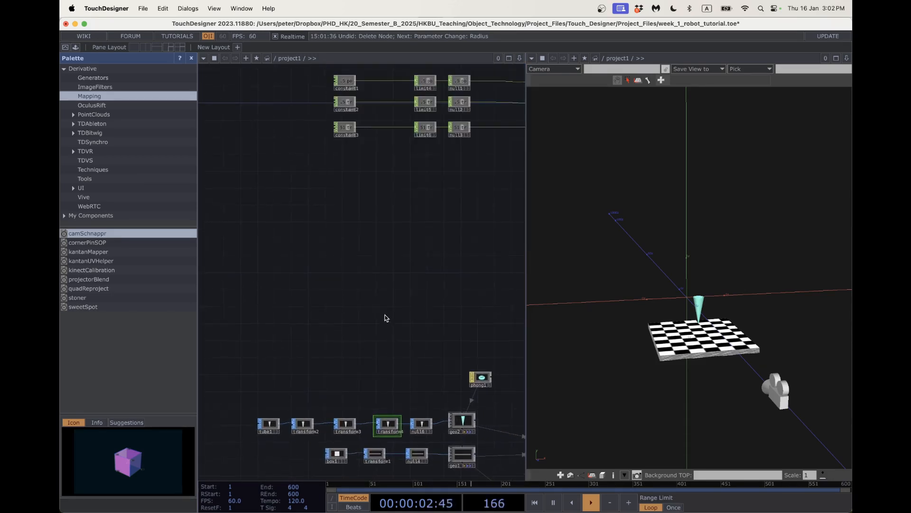
pyautogui.scroll(2, 374, 301)
pyautogui.hscroll(1, 375, 301)
pyautogui.scroll(-3, 422, 306)
pyautogui.hscroll(3, 422, 306)
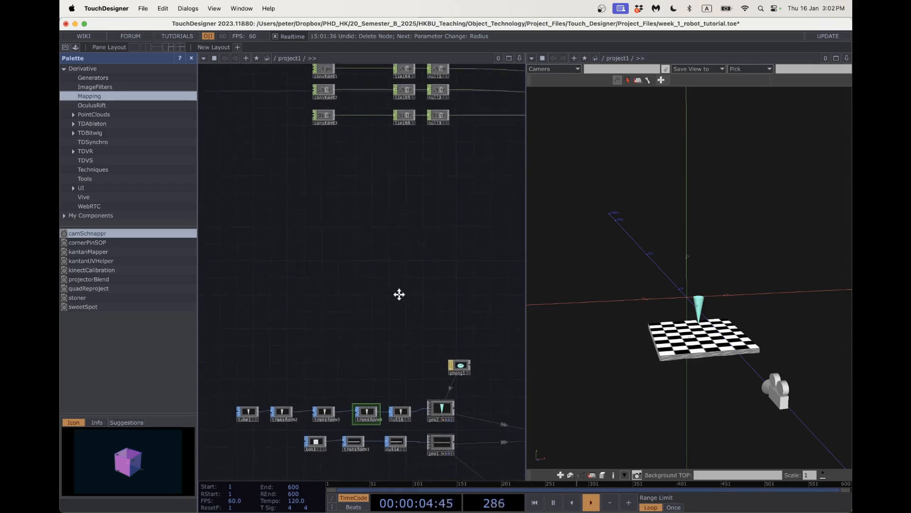
pyautogui.scroll(2, 400, 300)
pyautogui.hscroll(-1, 400, 300)
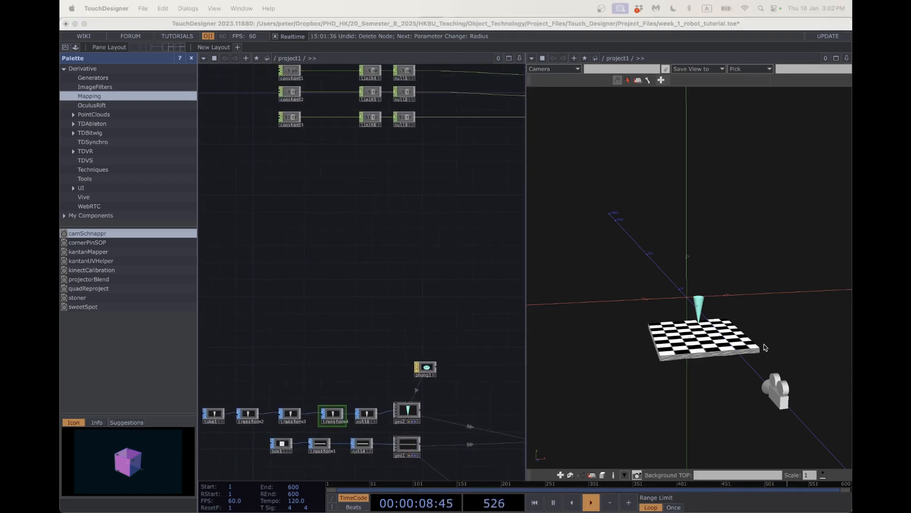
pyautogui.moveTo(438, 185); pyautogui.dragTo(440, 197)
pyautogui.press('p')
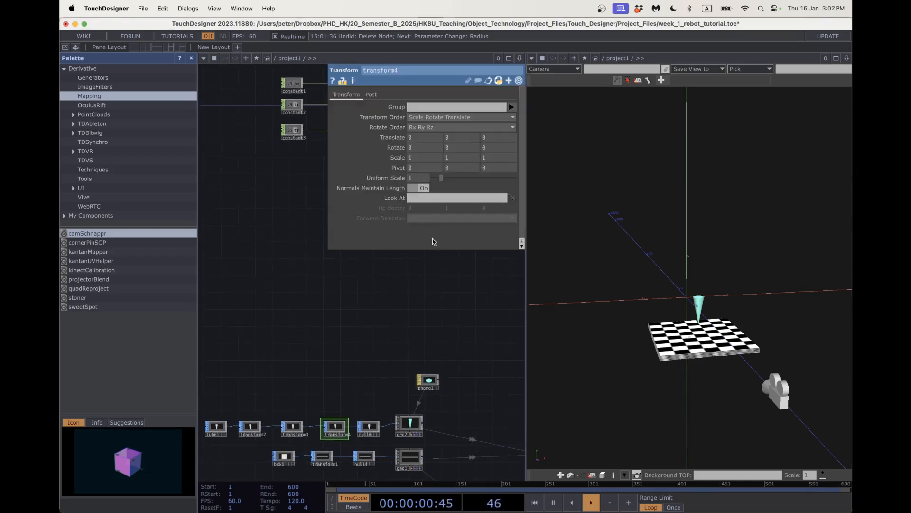
pyautogui.press('p')
pyautogui.press('p')
# Bring the limit and null CHOP row into view and widen the network pane.
pyautogui.moveTo(397, 310); pyautogui.dragTo(323, 359)
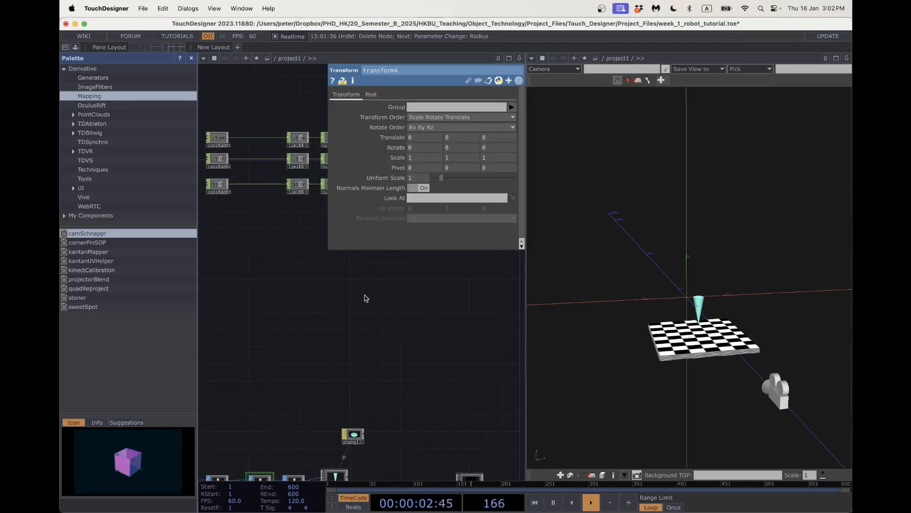
pyautogui.moveTo(366, 298); pyautogui.dragTo(331, 351)
pyautogui.moveTo(269, 281); pyautogui.dragTo(235, 325)
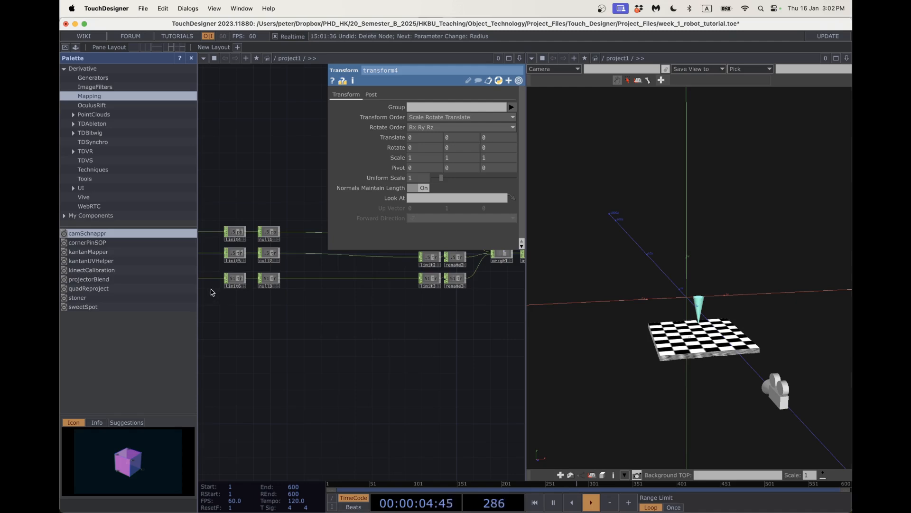
pyautogui.moveTo(197, 283); pyautogui.dragTo(138, 282)
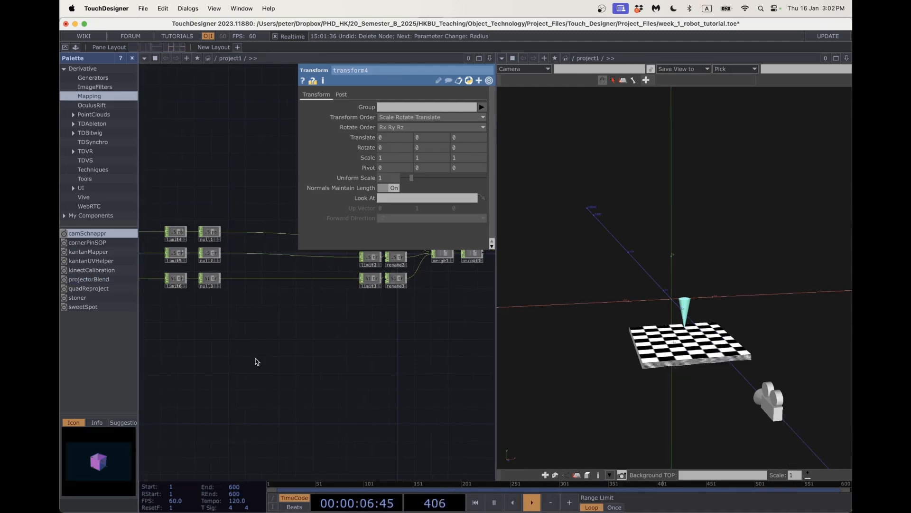
pyautogui.moveTo(258, 362); pyautogui.dragTo(284, 380)
pyautogui.scroll(-10, 249, 258)
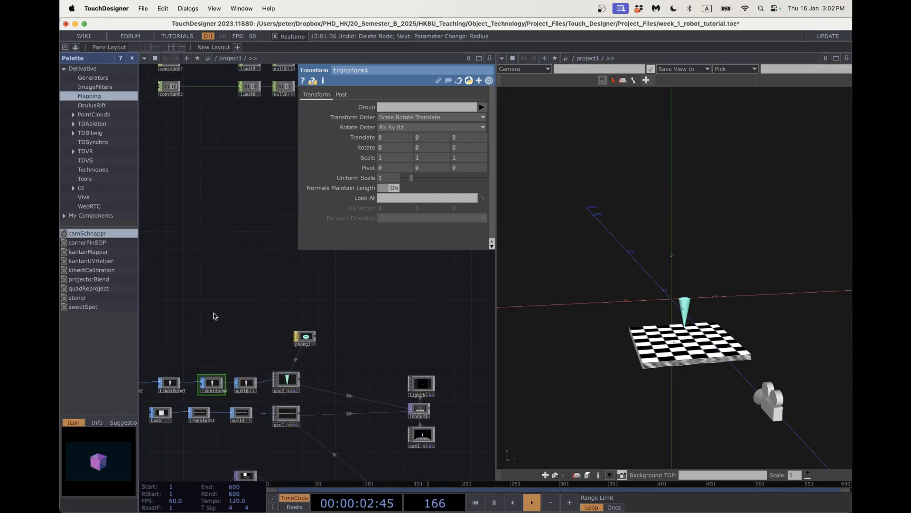
pyautogui.scroll(8, 257, 285)
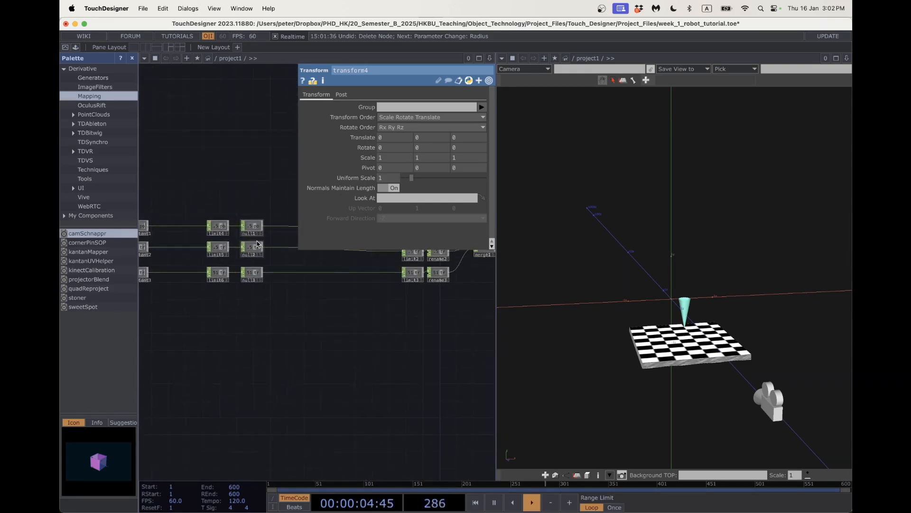
pyautogui.scroll(3, 258, 234)
pyautogui.scroll(1, 258, 234)
# Turn on the viewer flags of null1, null2 and null3 to show their live values.
pyautogui.click(266, 229)
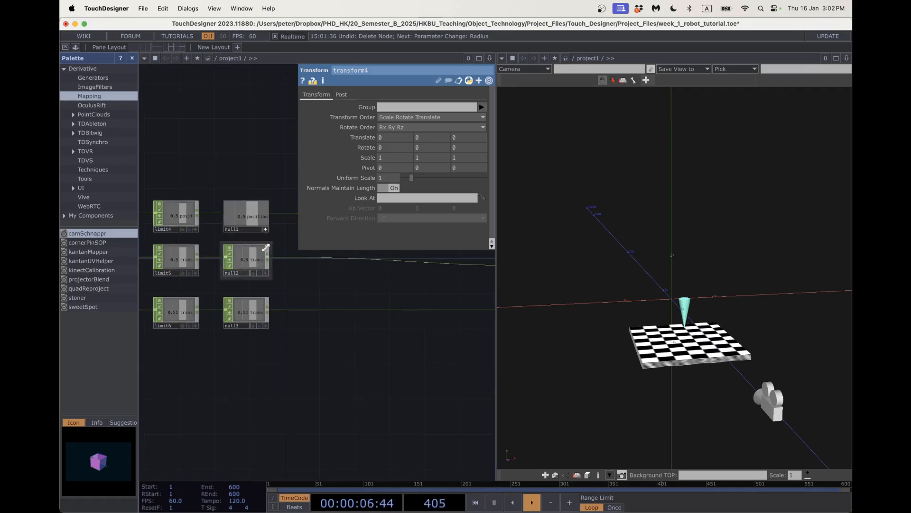
pyautogui.click(266, 274)
pyautogui.click(265, 325)
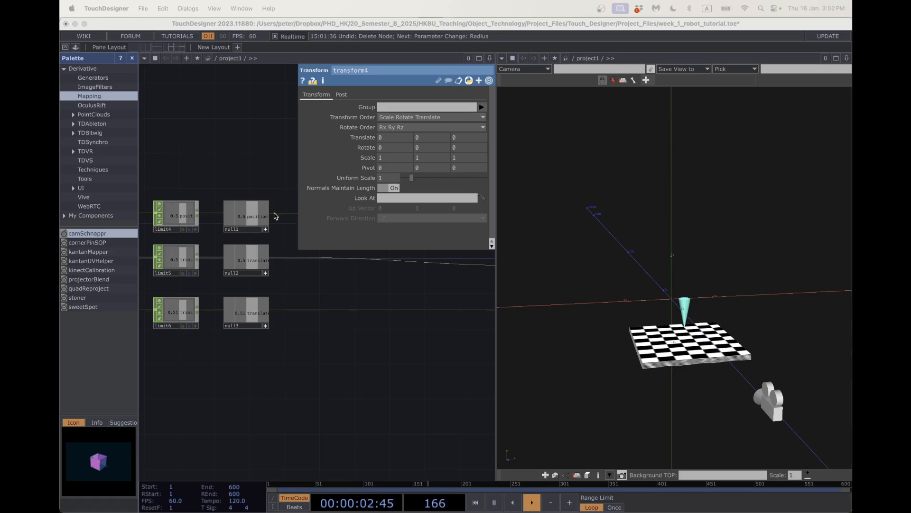
pyautogui.click(260, 224)
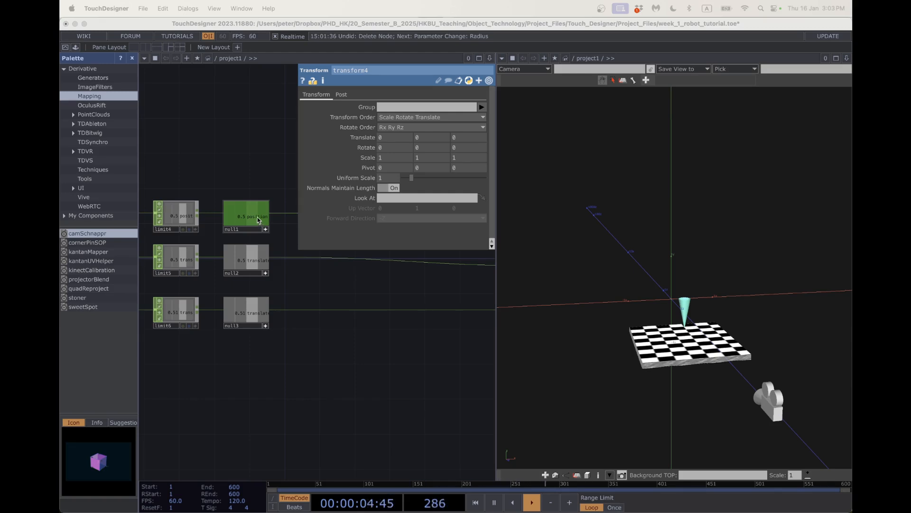
# CHOP-reference null1 position in transform4's tx, null2 translateY in tz and null3 translateZ in ty.
pyautogui.moveTo(259, 220); pyautogui.dragTo(385, 135)
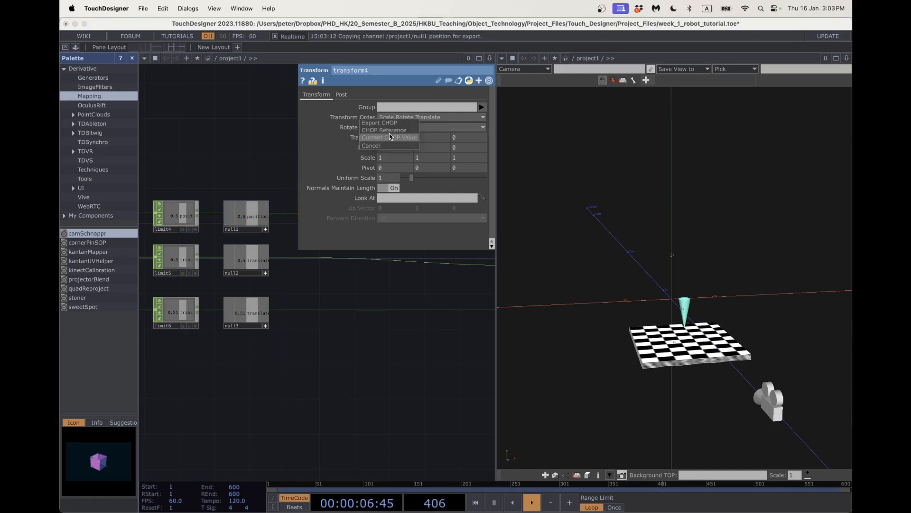
pyautogui.click(390, 130)
pyautogui.click(369, 138)
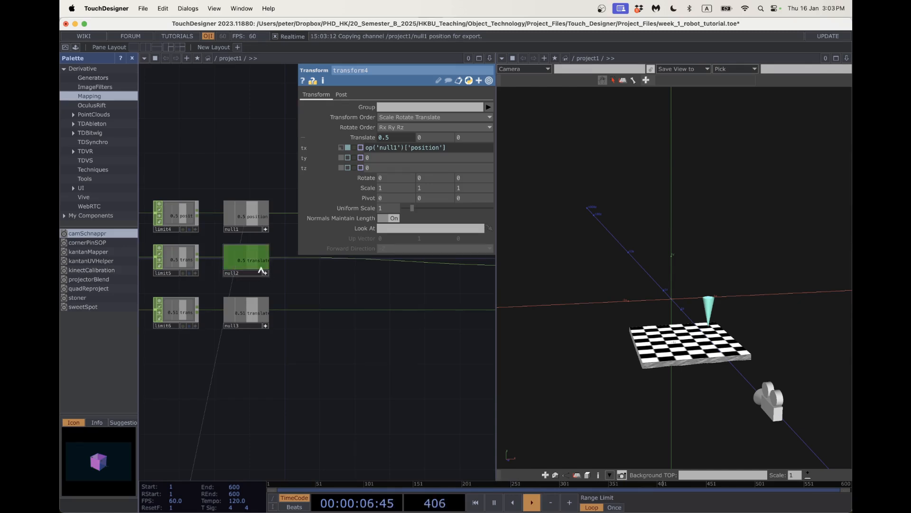
pyautogui.moveTo(260, 271); pyautogui.dragTo(382, 167)
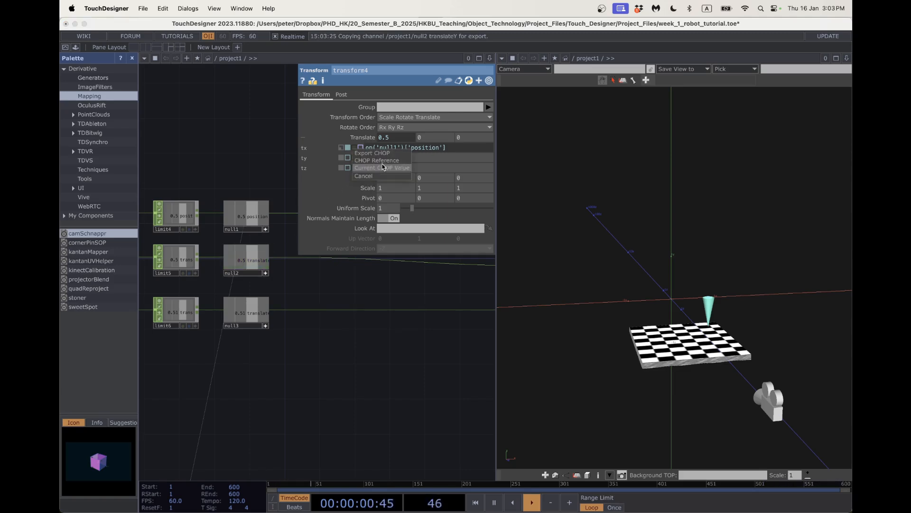
pyautogui.click(383, 161)
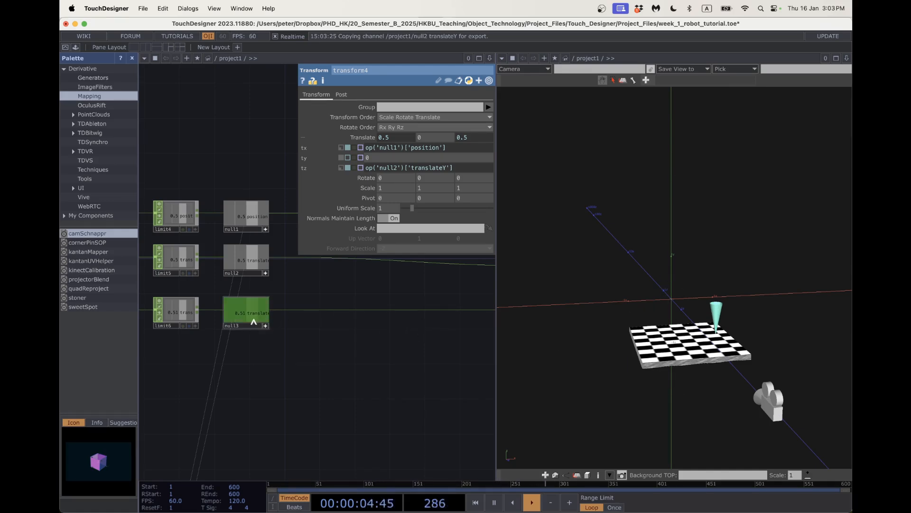
pyautogui.moveTo(275, 352); pyautogui.dragTo(360, 354)
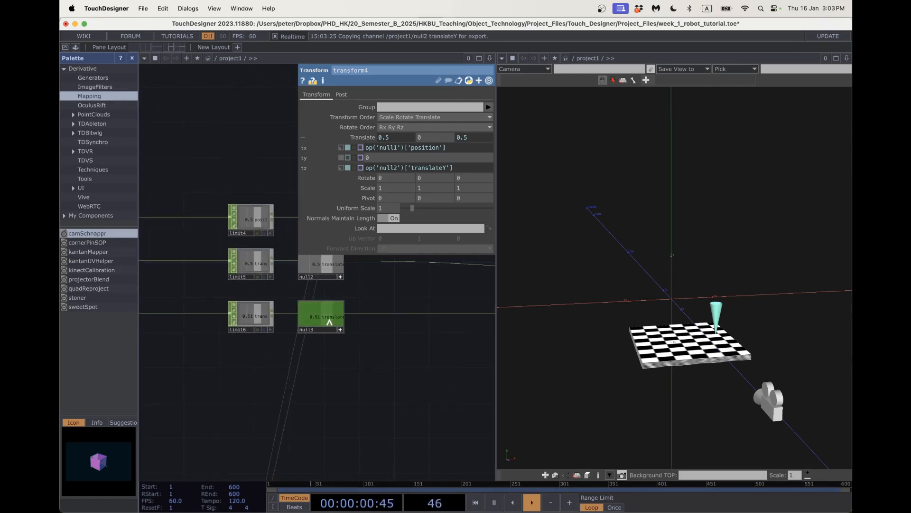
pyautogui.moveTo(330, 322); pyautogui.dragTo(382, 157)
pyautogui.click(386, 154)
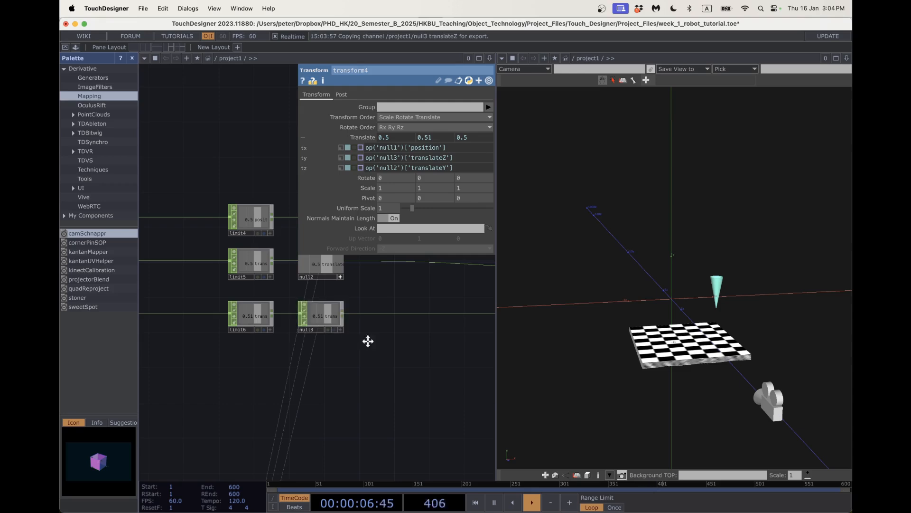
pyautogui.scroll(3, 356, 335)
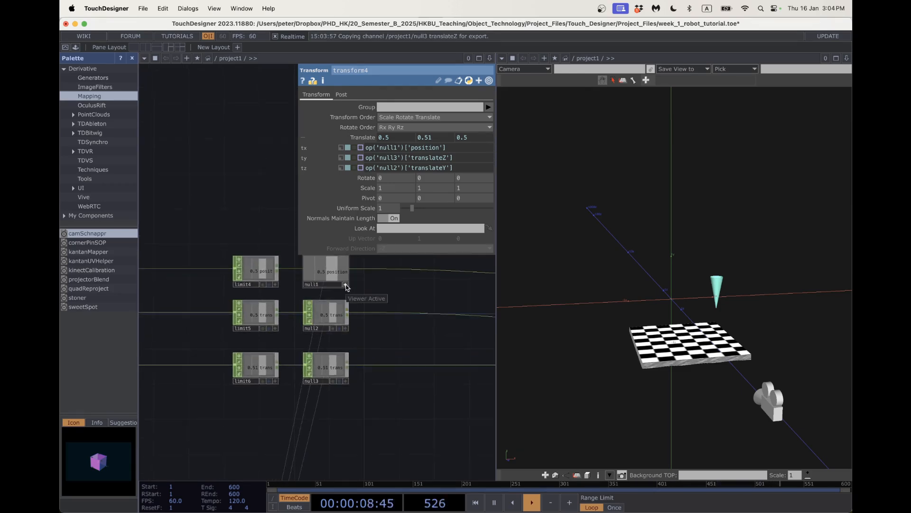
pyautogui.scroll(-2, 383, 406)
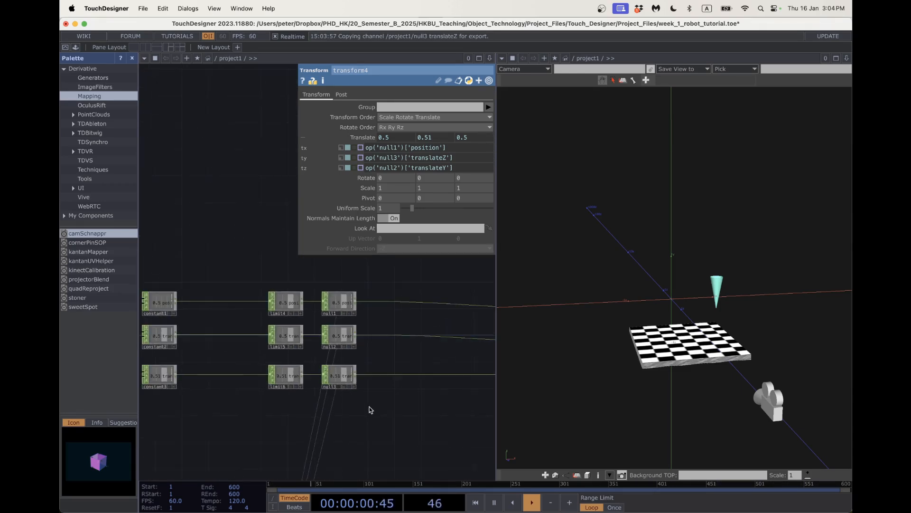
# Set constant1's position to 0.39, then select constant2 (translateY 0) and constant3 (translateZ 1).
pyautogui.moveTo(233, 410); pyautogui.dragTo(253, 415)
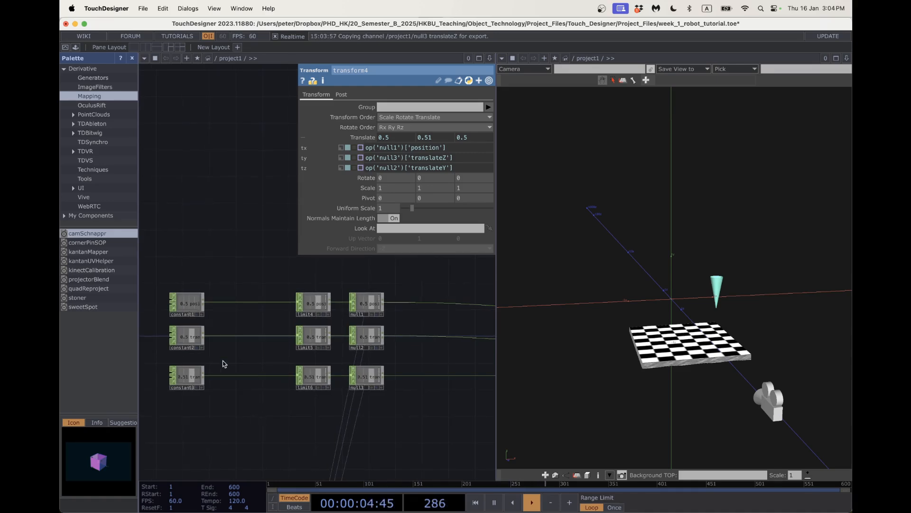
pyautogui.click(187, 302)
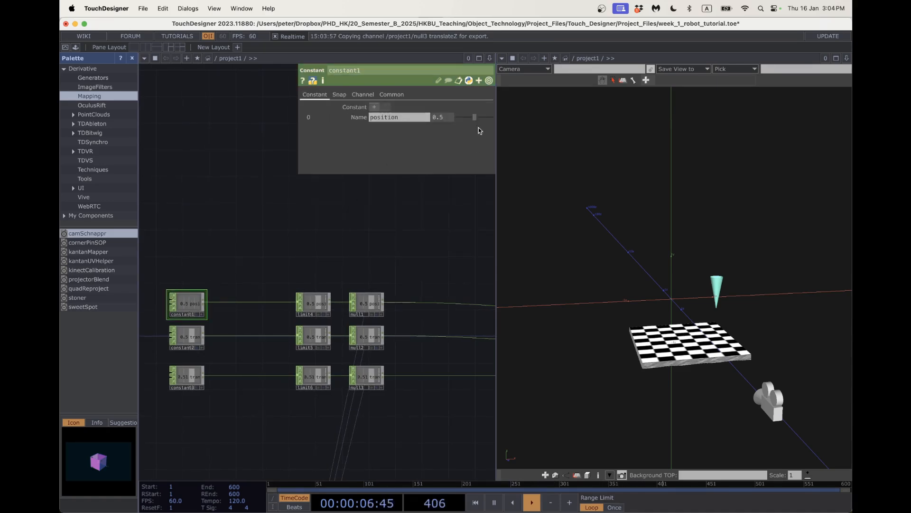
pyautogui.moveTo(476, 121)
pyautogui.mouseDown()
pyautogui.moveTo(455, 120)
pyautogui.moveTo(489, 121)
pyautogui.moveTo(449, 123)
pyautogui.moveTo(492, 121)
pyautogui.mouseUp()
pyautogui.click(190, 336)
pyautogui.click(196, 375)
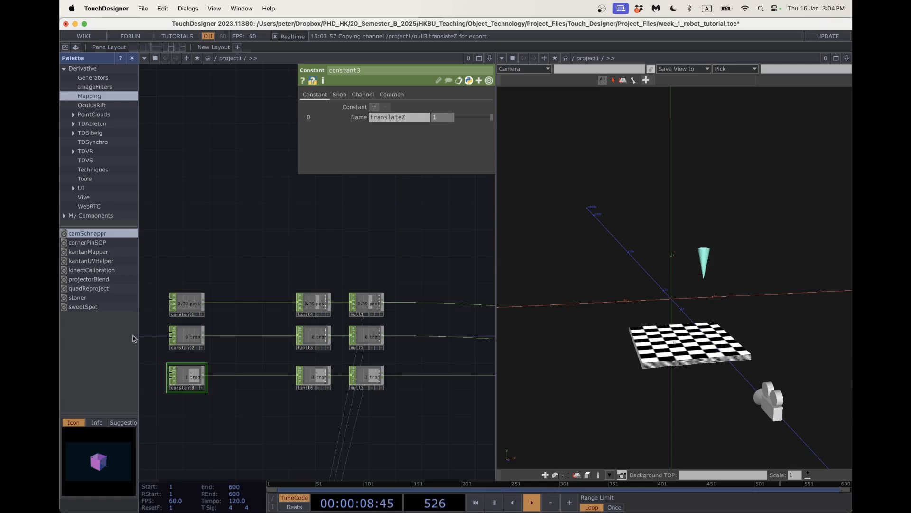
# Pan and zoom the network editor toward the output nodes.
pyautogui.moveTo(295, 362); pyautogui.dragTo(246, 271)
pyautogui.scroll(-10, 249, 270)
pyautogui.scroll(5, 254, 368)
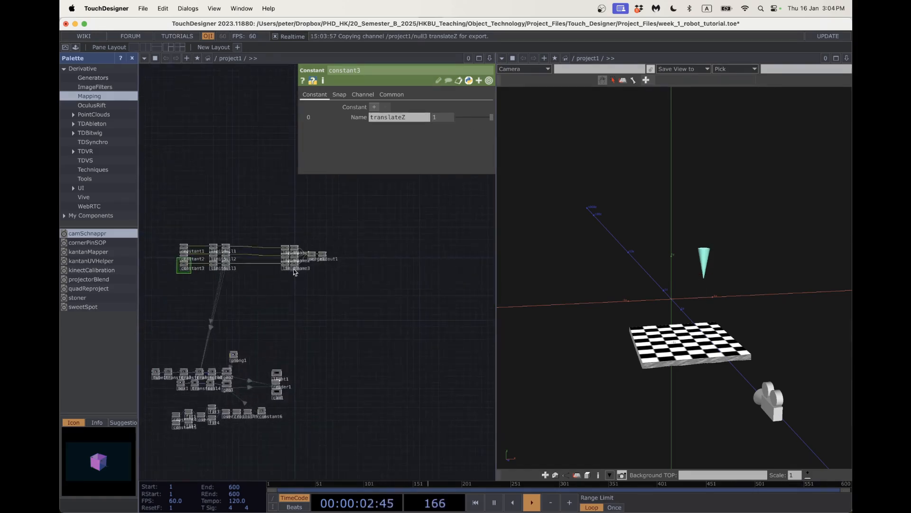
pyautogui.scroll(10, 294, 271)
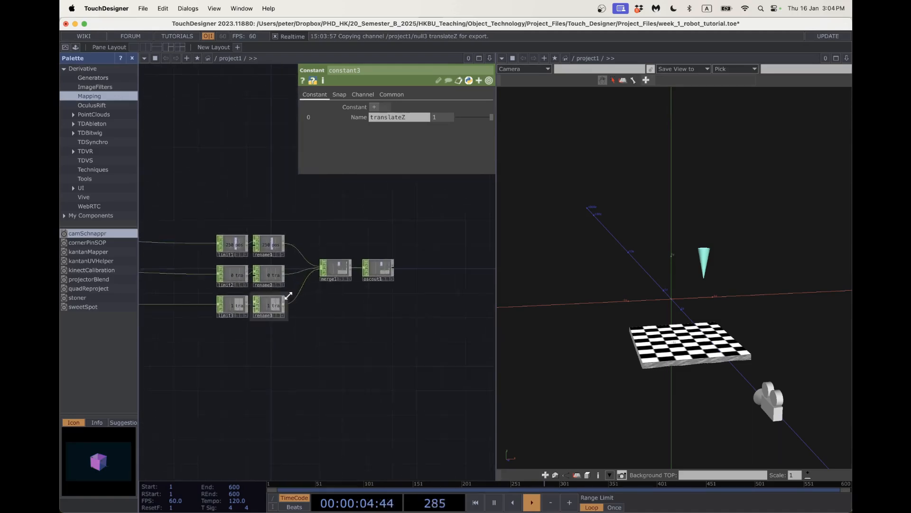
pyautogui.scroll(5, 408, 256)
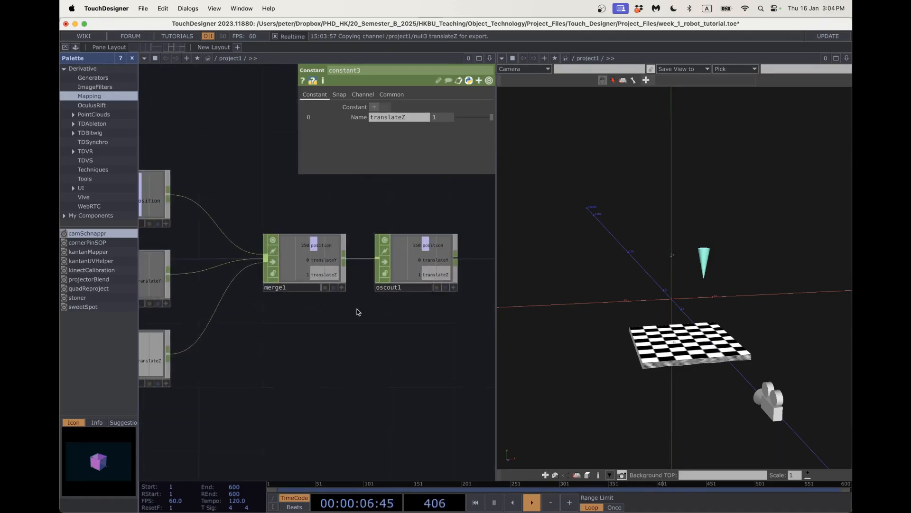
pyautogui.scroll(-5, 331, 339)
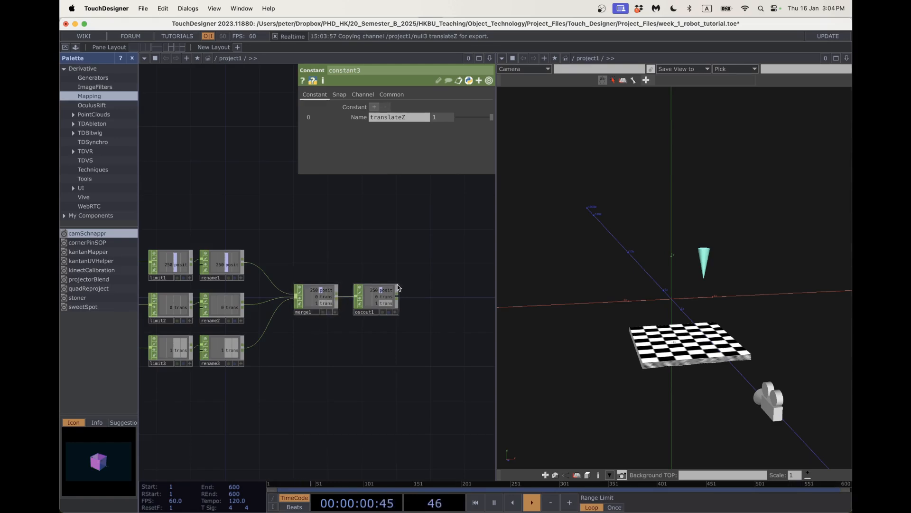
pyautogui.scroll(4, 384, 297)
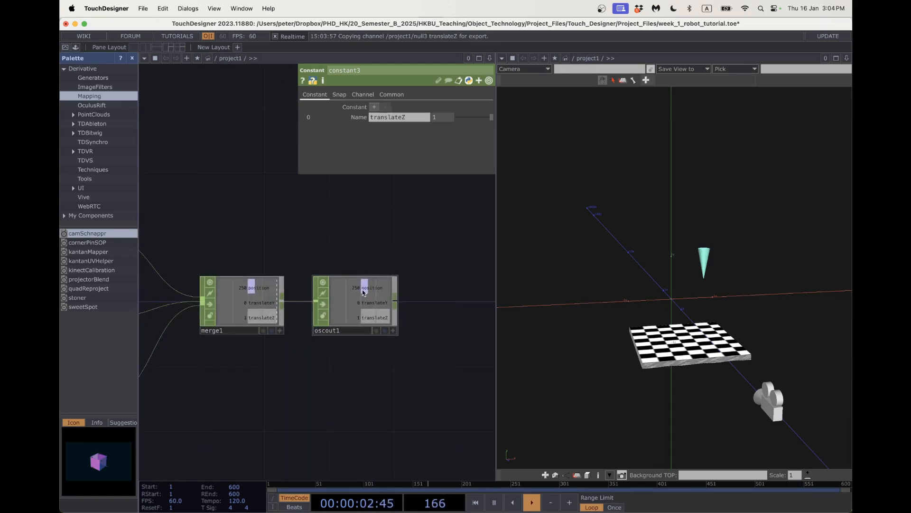
pyautogui.scroll(3, 338, 317)
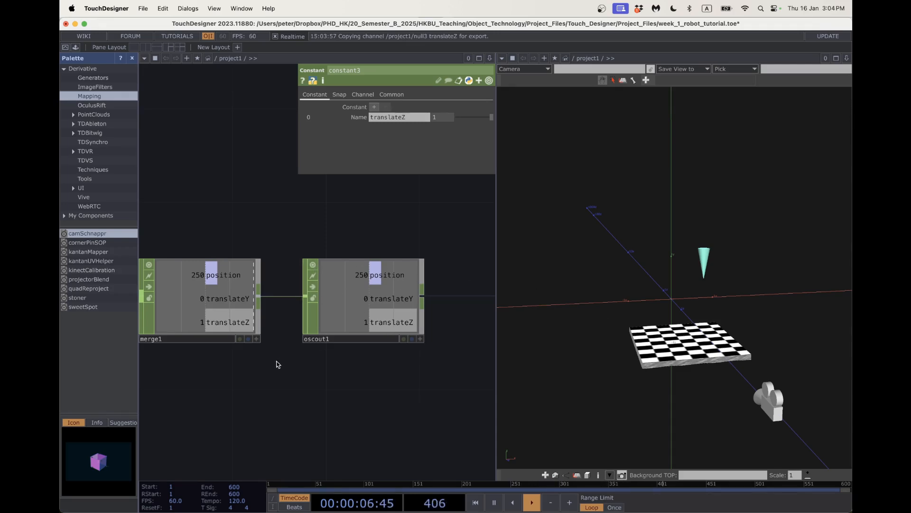
pyautogui.scroll(-3, 257, 386)
# Marquee-select constant1–3 and drag them further left, away from the limit nodes.
pyautogui.moveTo(242, 407); pyautogui.dragTo(311, 368)
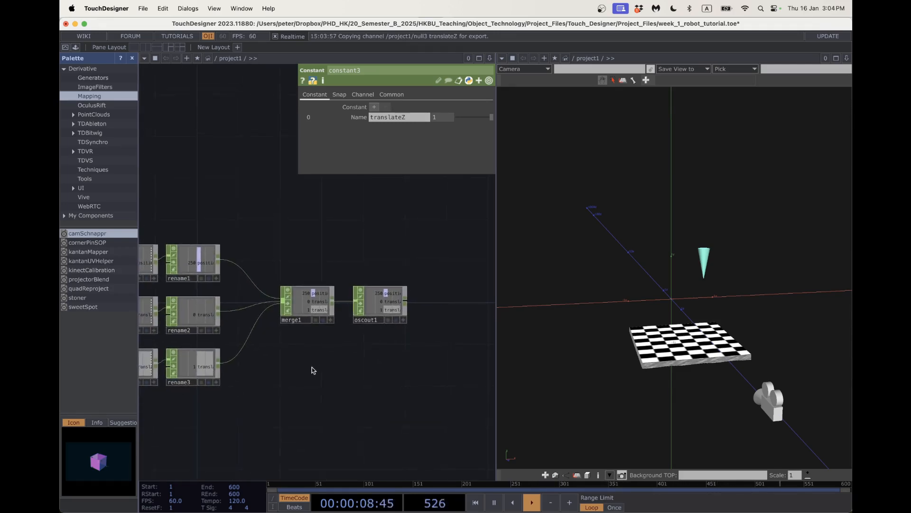
pyautogui.scroll(-2, 312, 369)
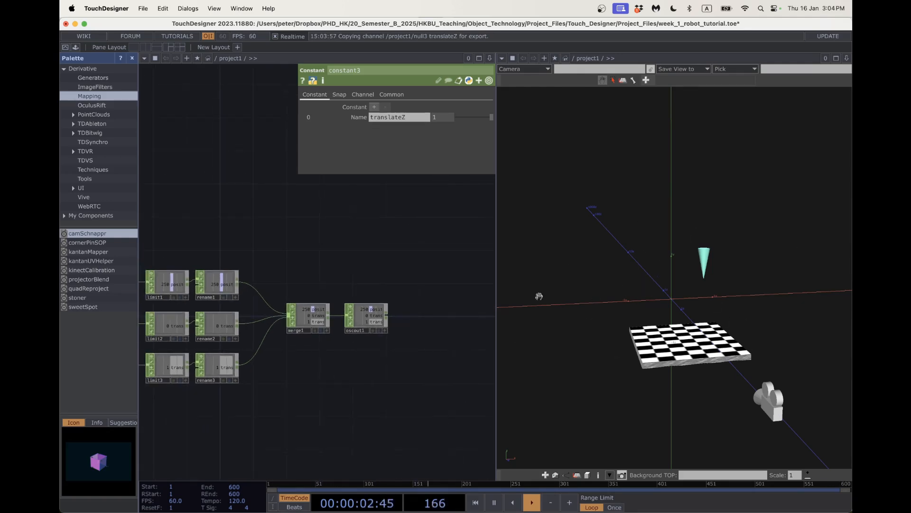
pyautogui.scroll(-2, 423, 321)
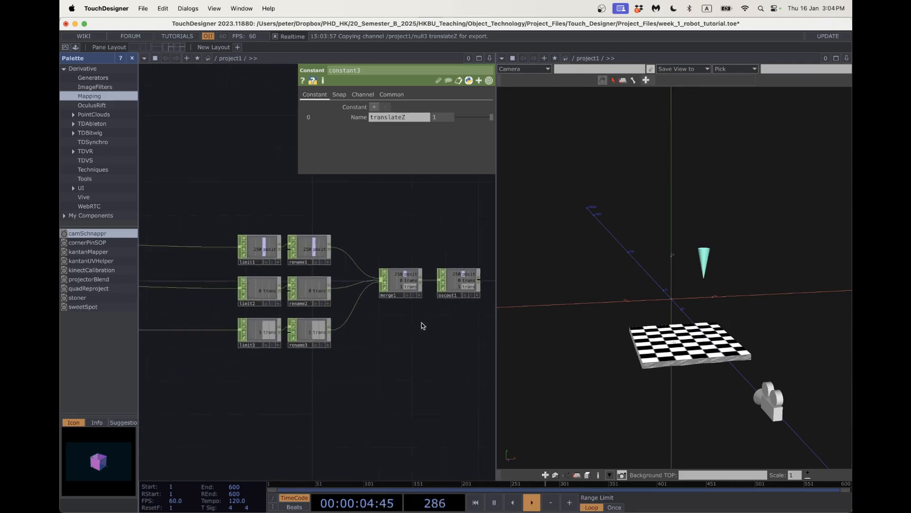
pyautogui.scroll(-3, 218, 341)
pyautogui.moveTo(216, 391); pyautogui.dragTo(254, 357)
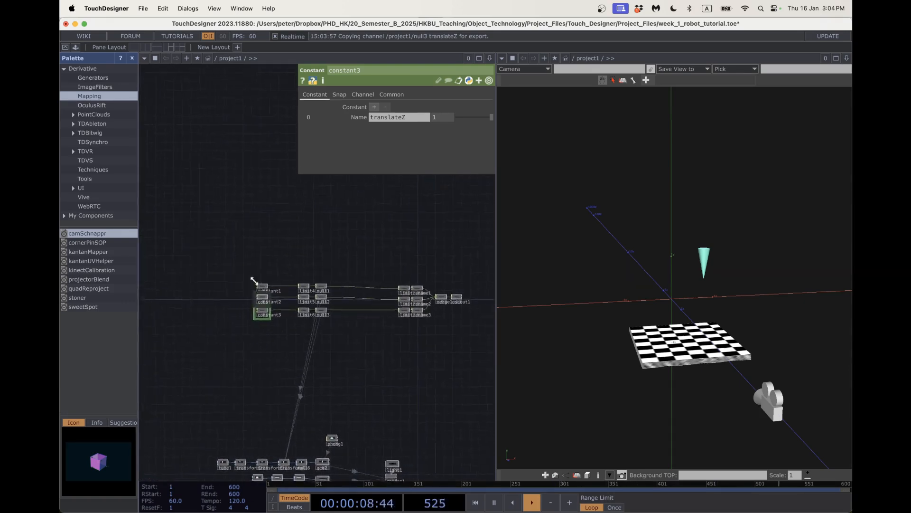
pyautogui.moveTo(242, 253); pyautogui.dragTo(289, 367, button='right')
pyautogui.scroll(5, 260, 323)
pyautogui.moveTo(276, 287); pyautogui.dragTo(196, 287)
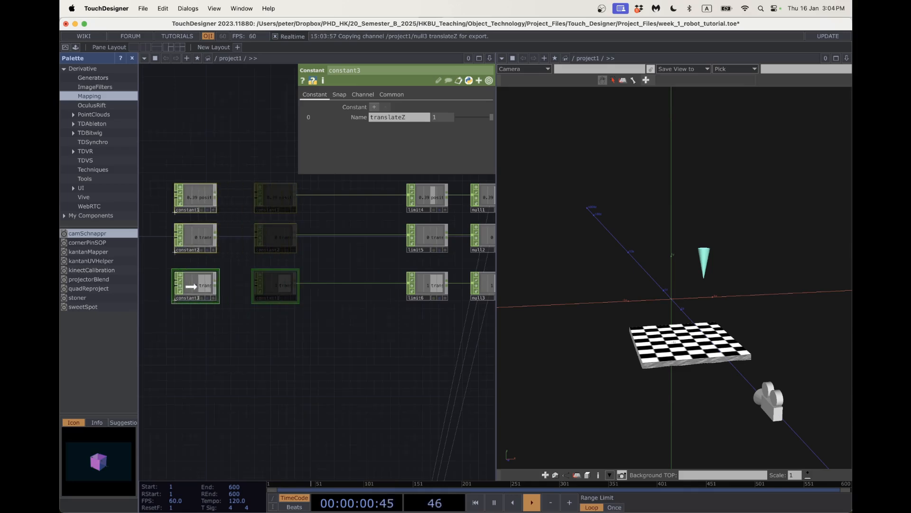
# Orbit the 3D viewer and show transform4's parameters, now resolving to 0.39, 1, 0.
pyautogui.moveTo(615, 335); pyautogui.dragTo(635, 341)
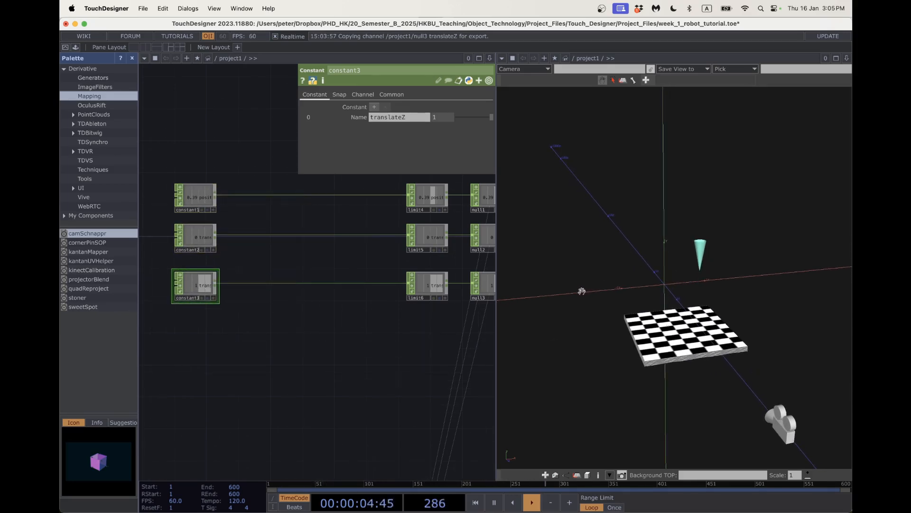
pyautogui.moveTo(690, 283); pyautogui.dragTo(677, 278)
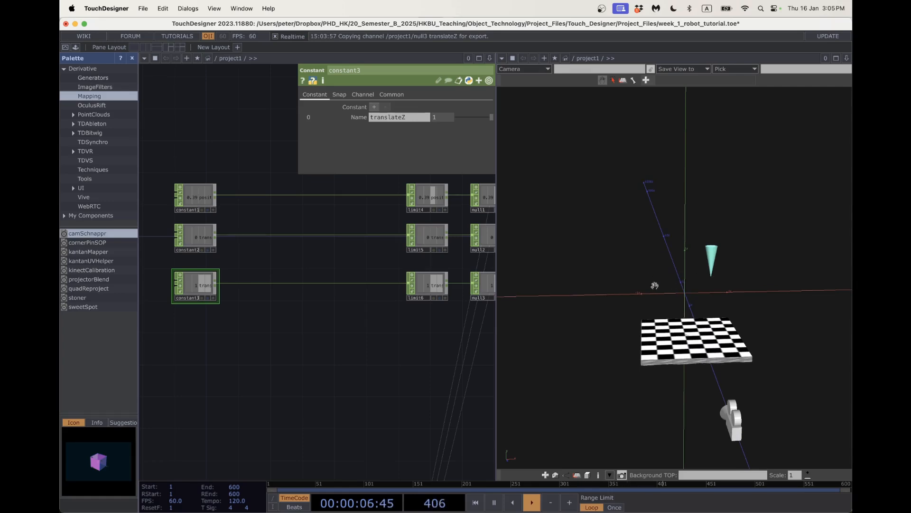
pyautogui.moveTo(384, 343); pyautogui.dragTo(353, 372)
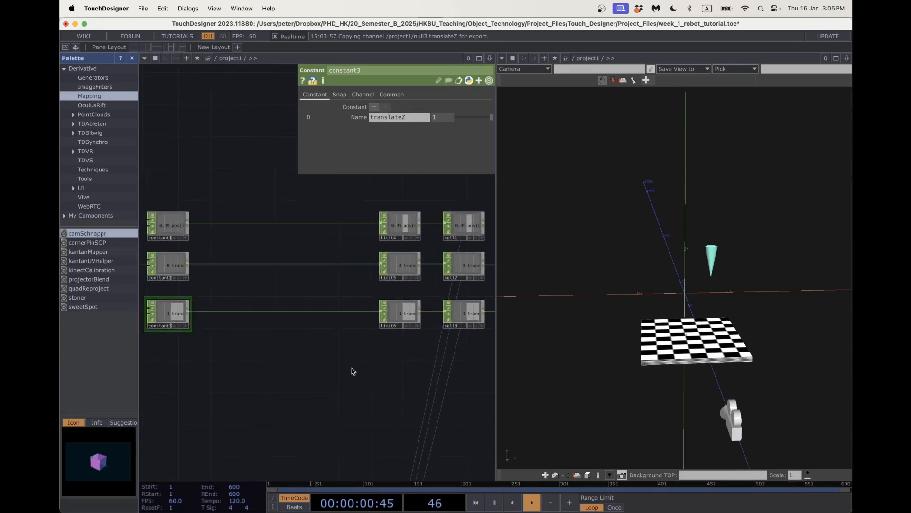
pyautogui.scroll(-3, 346, 403)
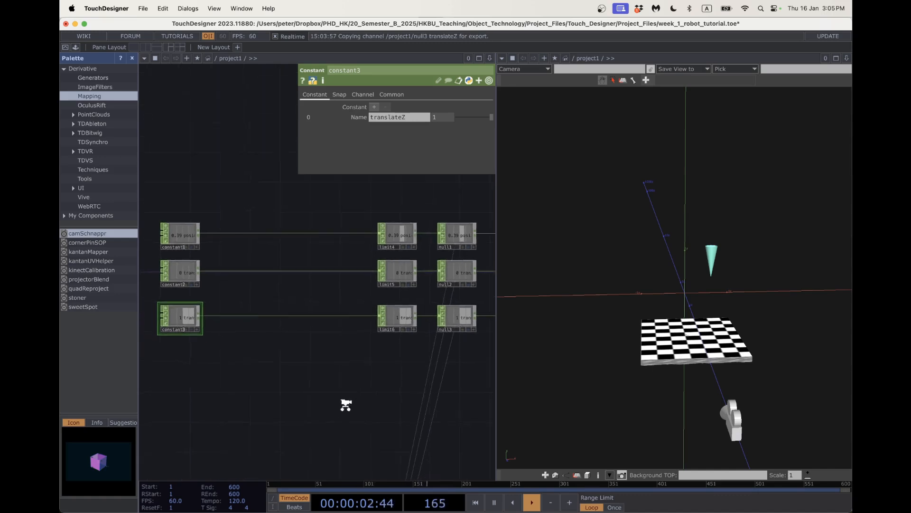
pyautogui.moveTo(320, 402); pyautogui.dragTo(312, 257)
pyautogui.scroll(-8, 312, 257)
pyautogui.click(315, 407)
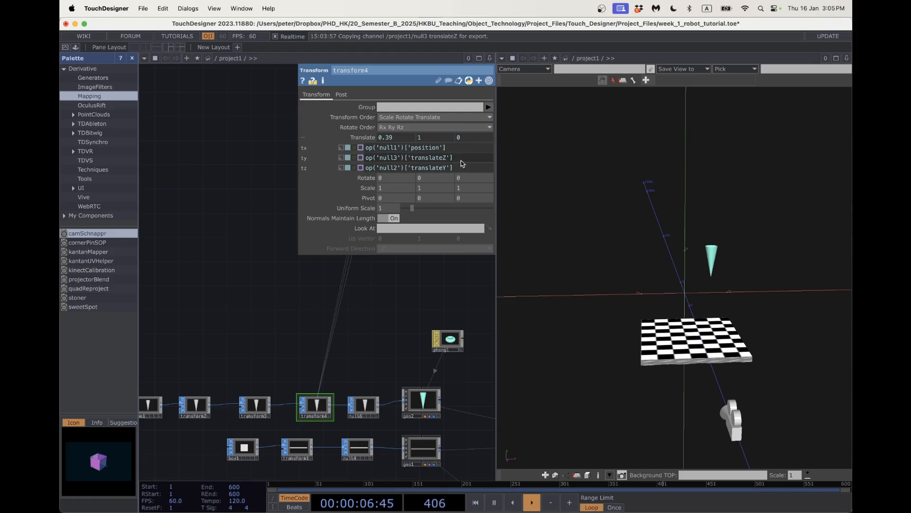
pyautogui.click(462, 149)
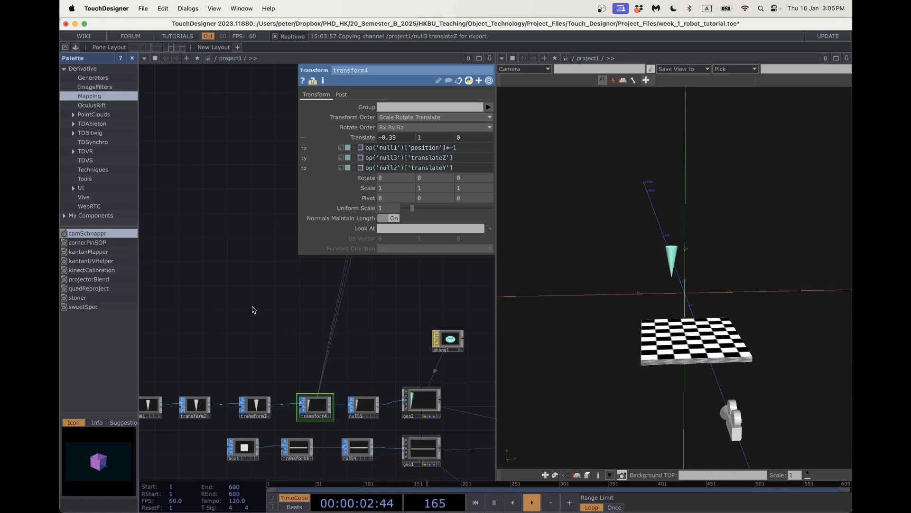
pyautogui.scroll(-3, 253, 304)
pyautogui.moveTo(254, 299); pyautogui.dragTo(291, 361)
pyautogui.scroll(-2, 264, 231)
pyautogui.moveTo(264, 231); pyautogui.dragTo(277, 361)
pyautogui.scroll(-1, 259, 306)
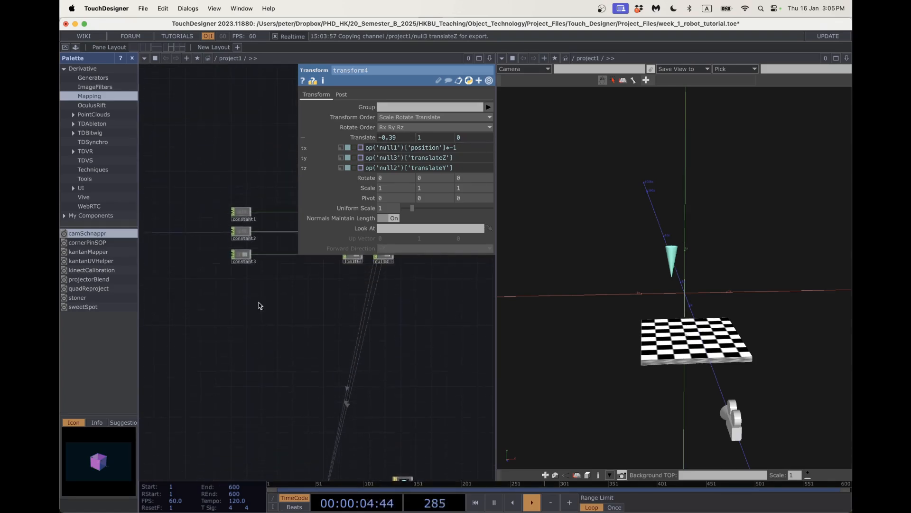
pyautogui.moveTo(285, 309); pyautogui.dragTo(256, 380)
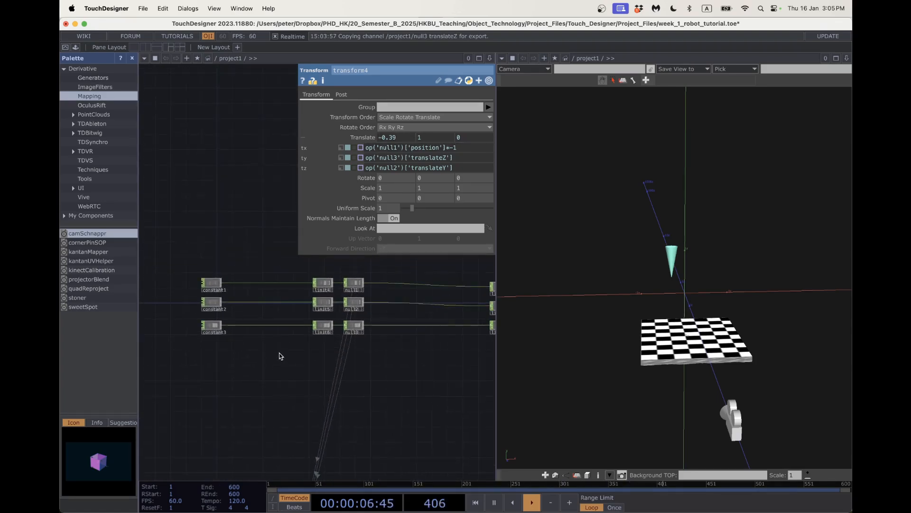
pyautogui.scroll(1, 281, 355)
pyautogui.moveTo(629, 330); pyautogui.dragTo(650, 329)
pyautogui.scroll(5, 293, 346)
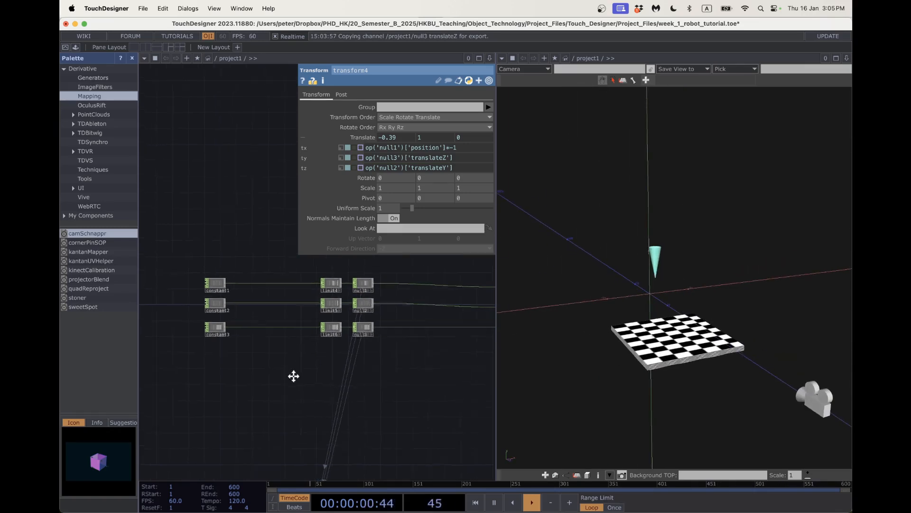
pyautogui.scroll(4, 291, 332)
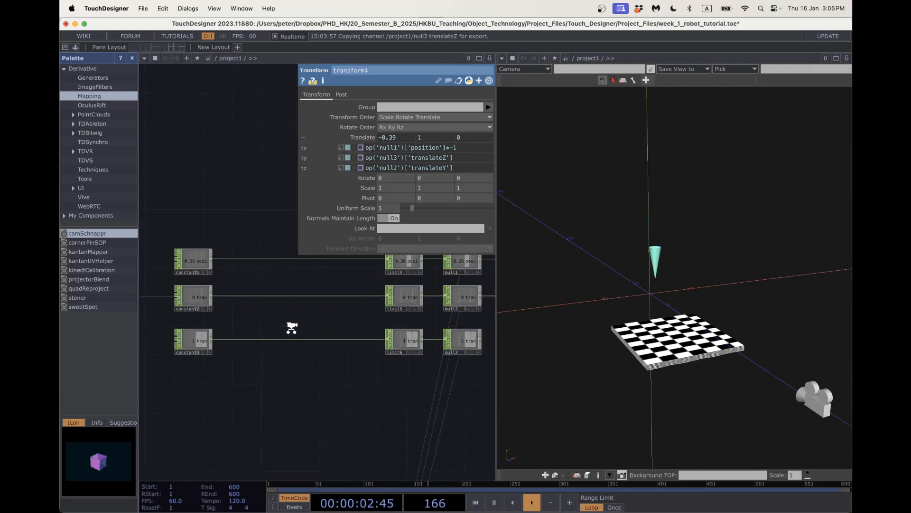
pyautogui.moveTo(291, 325)
pyautogui.mouseDown()
pyautogui.moveTo(291, 317)
pyautogui.moveTo(311, 333)
pyautogui.moveTo(279, 326)
pyautogui.mouseUp()
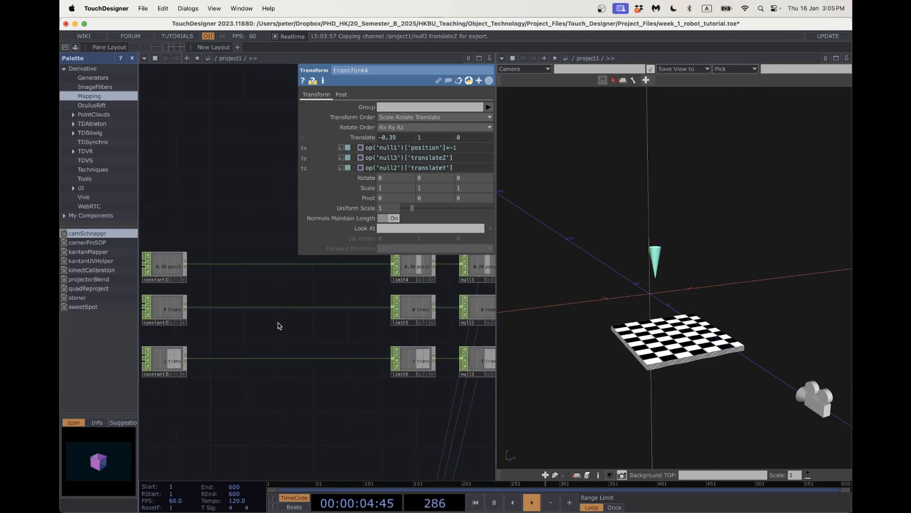
# Test constant2's translateY, then insert math1 between constant2 and limit5 with Multiply -1.
pyautogui.click(166, 308)
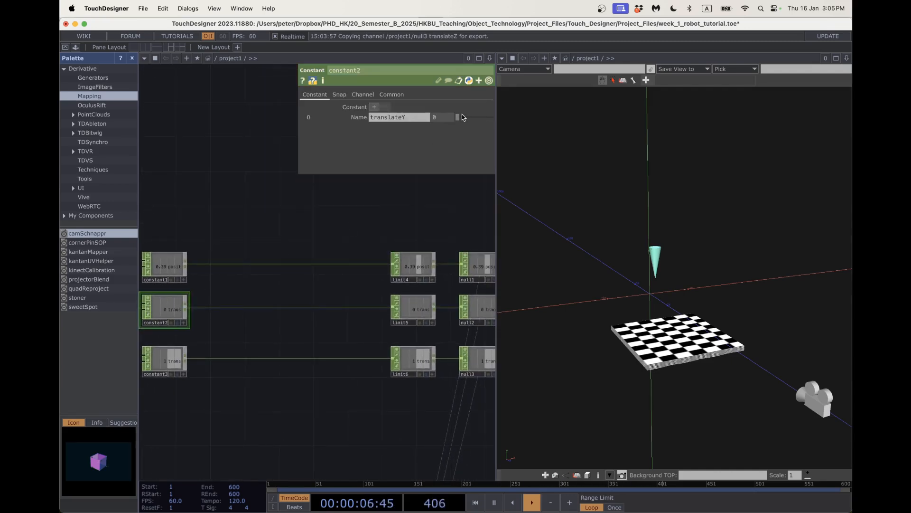
pyautogui.moveTo(459, 117)
pyautogui.mouseDown()
pyautogui.moveTo(513, 129)
pyautogui.moveTo(459, 128)
pyautogui.mouseUp()
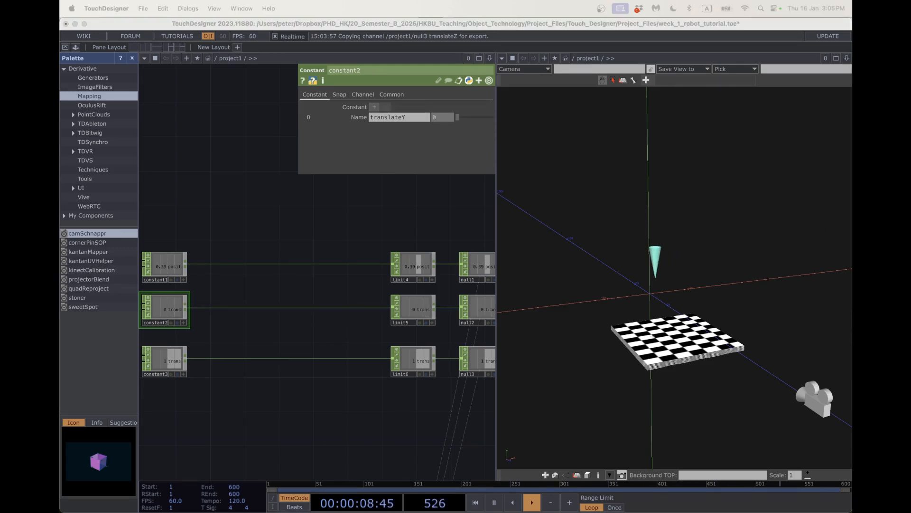
pyautogui.rightClick(281, 306)
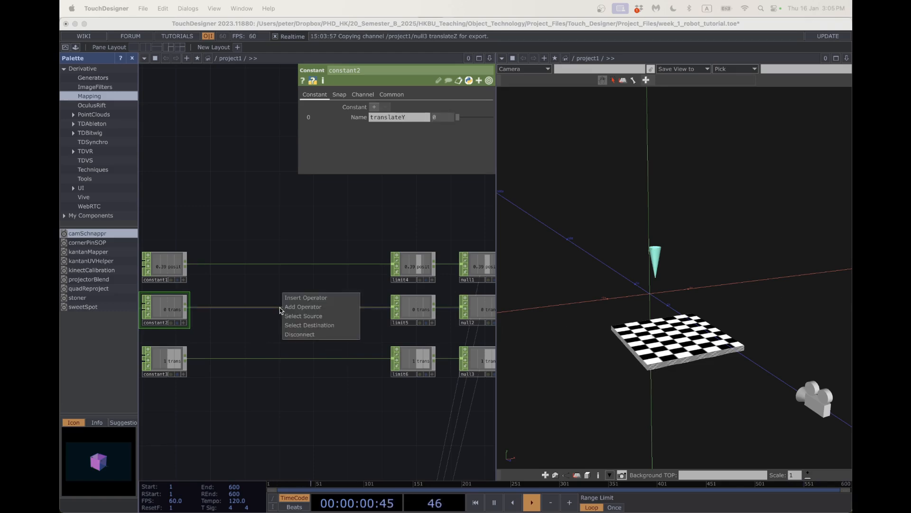
pyautogui.click(296, 301)
pyautogui.write('math')
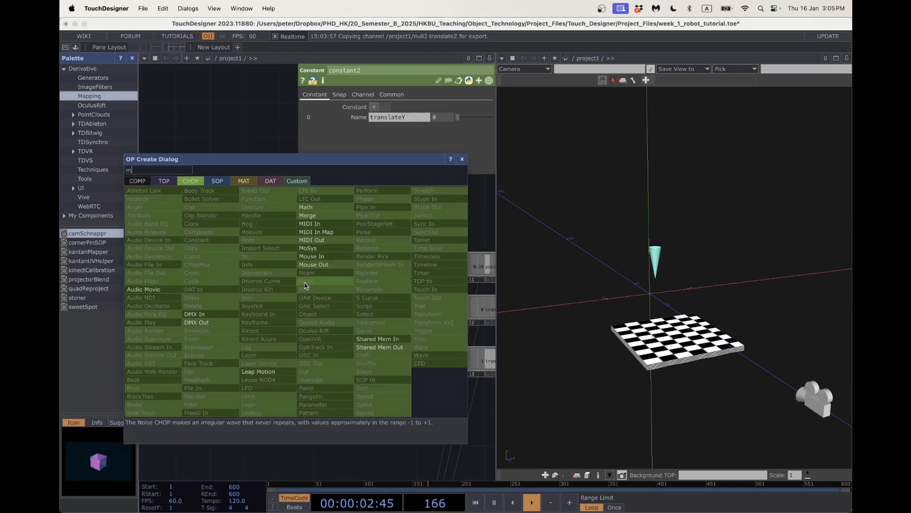
pyautogui.click(324, 213)
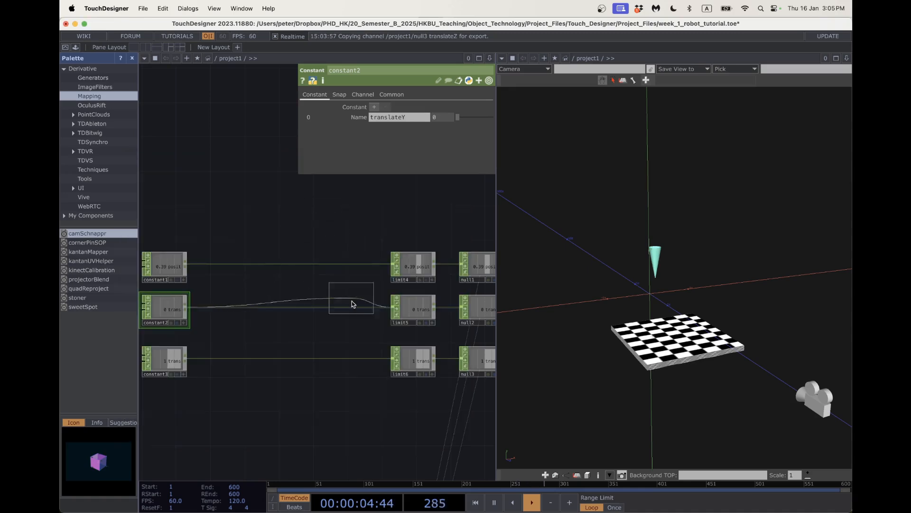
pyautogui.click(344, 301)
pyautogui.click(328, 95)
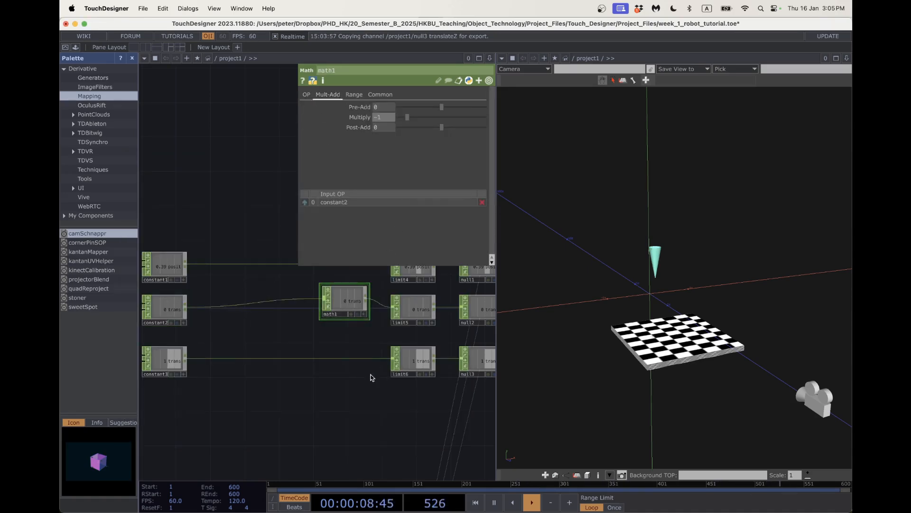
pyautogui.press('Return')
pyautogui.moveTo(350, 299); pyautogui.dragTo(349, 308)
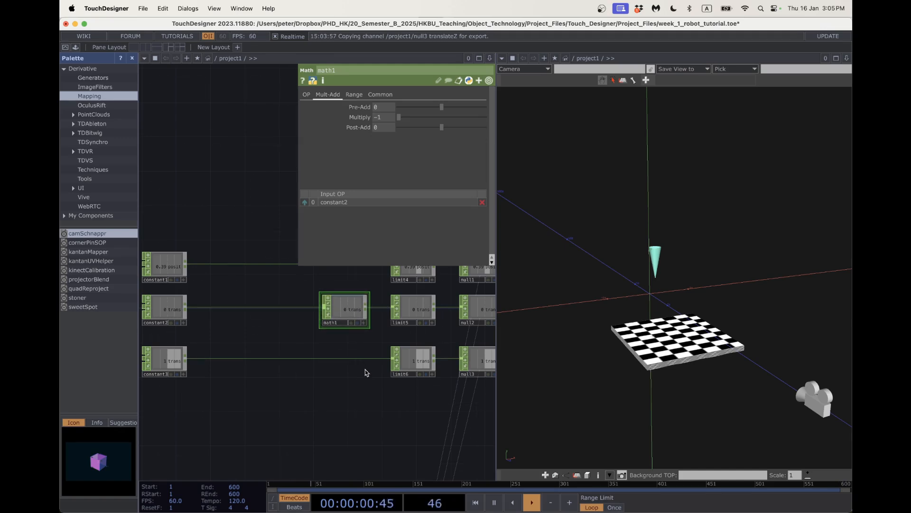
# Drag constant1's position value back to 0.
pyautogui.scroll(-5, 366, 373)
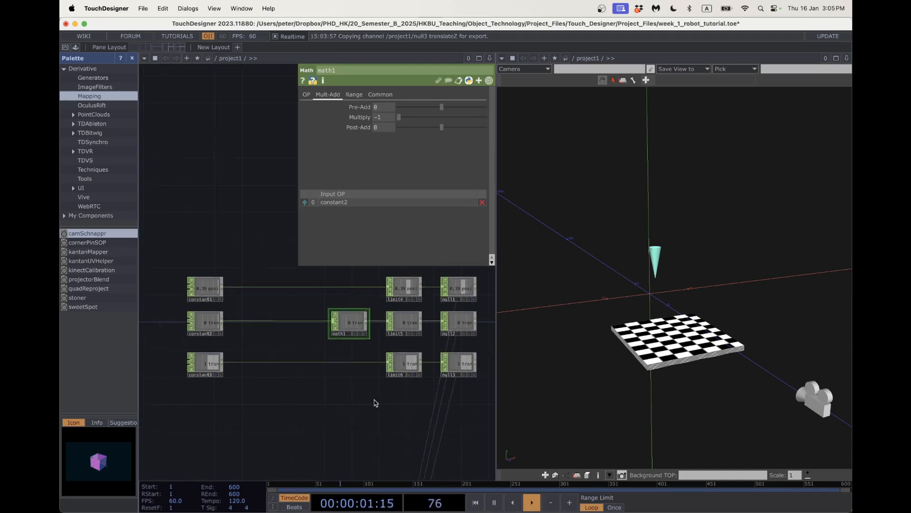
pyautogui.click(198, 278)
pyautogui.moveTo(472, 123)
pyautogui.mouseDown()
pyautogui.moveTo(452, 118)
pyautogui.moveTo(478, 116)
pyautogui.moveTo(450, 119)
pyautogui.moveTo(489, 118)
pyautogui.moveTo(441, 119)
pyautogui.moveTo(487, 118)
pyautogui.mouseUp()
# Try constant2's and constant3's values, leaving translateZ at 0.55, and pan to phong1.
pyautogui.click(202, 309)
pyautogui.click(202, 343)
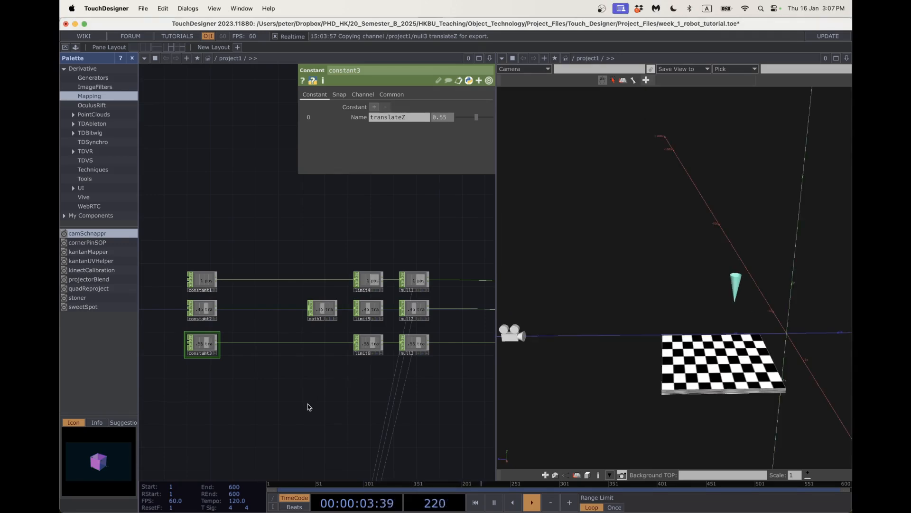
pyautogui.scroll(-3, 307, 412)
pyautogui.moveTo(308, 411); pyautogui.dragTo(308, 274)
pyautogui.moveTo(311, 330); pyautogui.dragTo(307, 262)
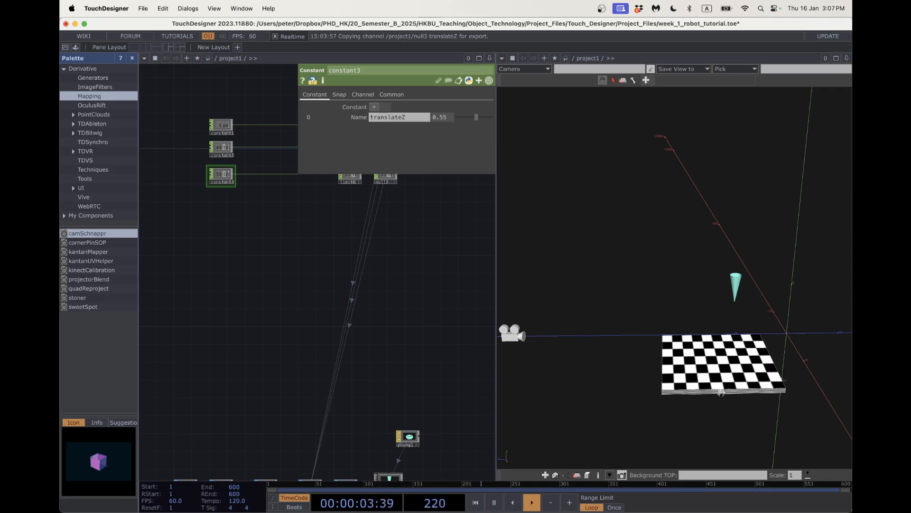
# Orbit the 3D scene around the robot part and bring the transform and geo nodes into view.
pyautogui.moveTo(677, 393); pyautogui.dragTo(792, 385)
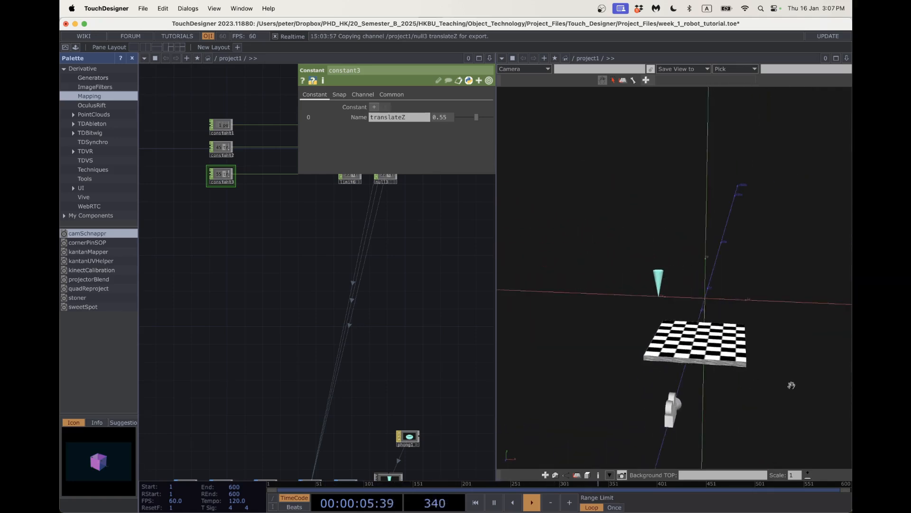
pyautogui.moveTo(740, 366); pyautogui.dragTo(512, 351)
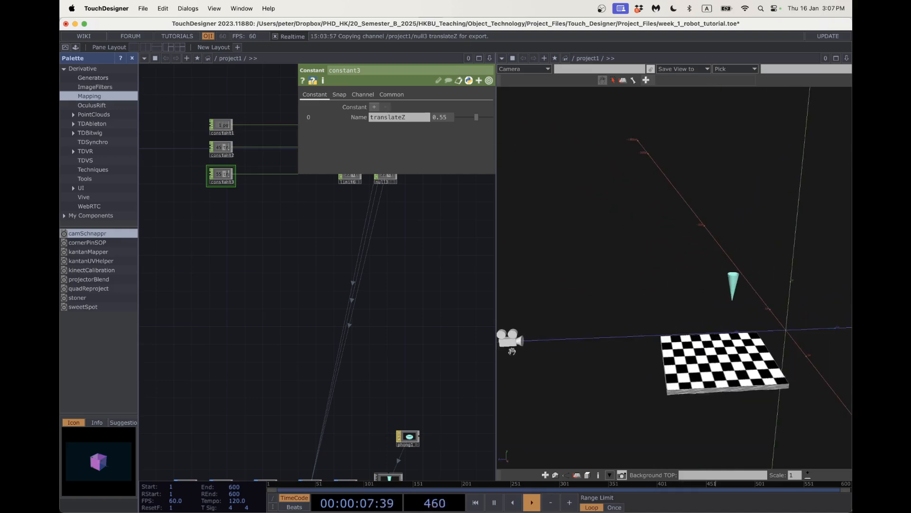
pyautogui.scroll(-10, 362, 352)
pyautogui.scroll(10, 326, 373)
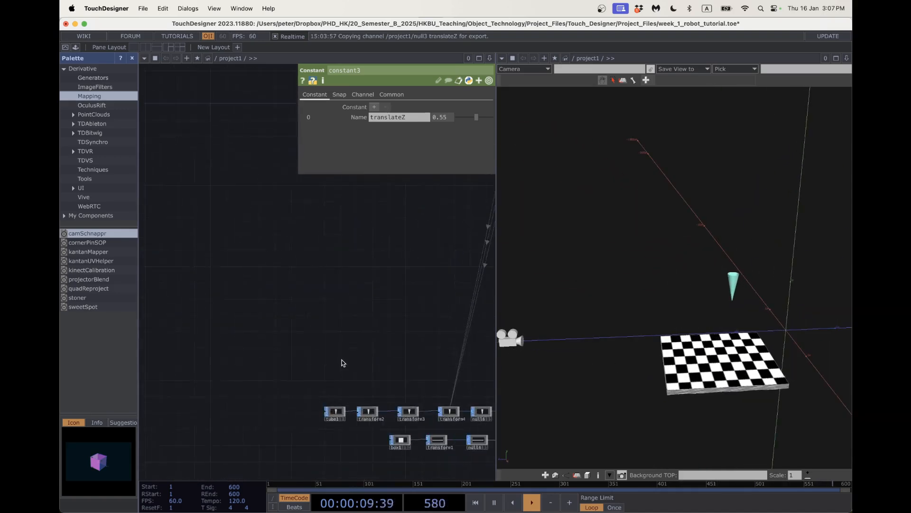
pyautogui.moveTo(342, 362); pyautogui.dragTo(252, 298)
pyautogui.scroll(-2, 366, 338)
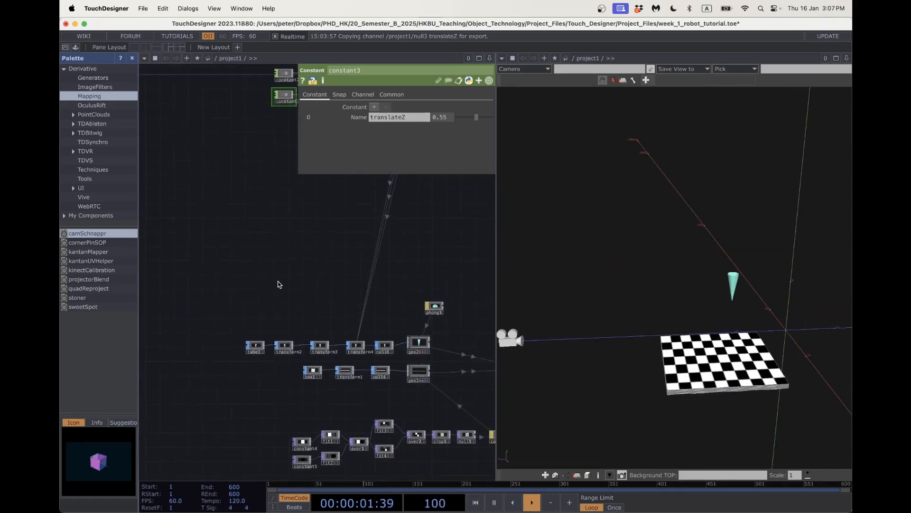
pyautogui.scroll(3, 322, 373)
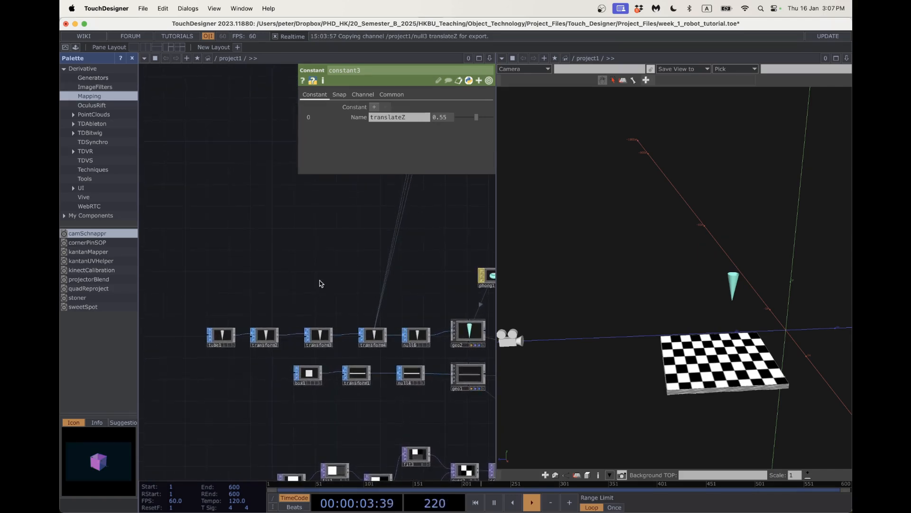
# Add a Transform SOP, transform5, fed by box1.
pyautogui.click(310, 375)
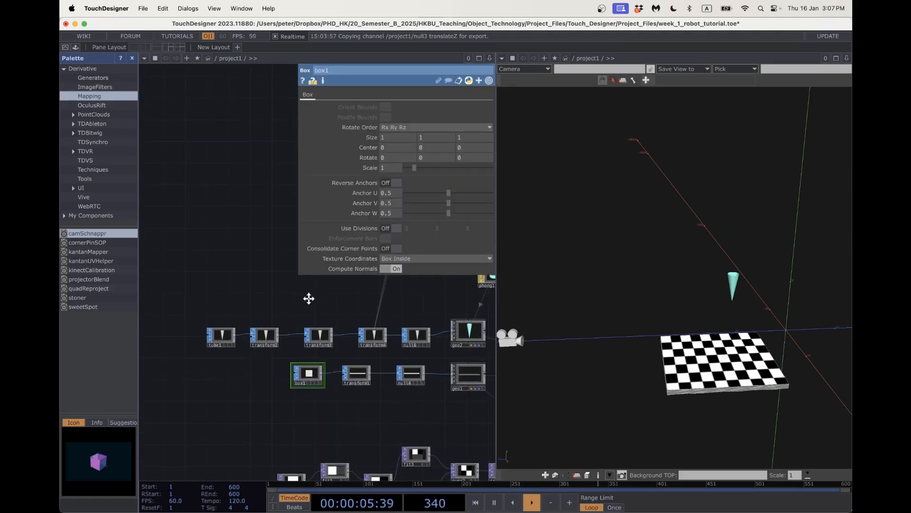
pyautogui.scroll(2, 311, 301)
pyautogui.press('Tab')
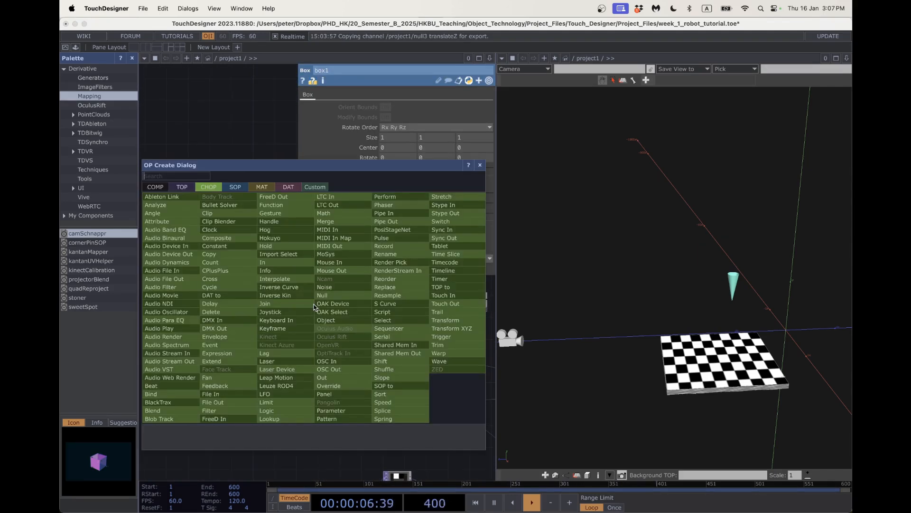
pyautogui.click(236, 187)
pyautogui.write('trans')
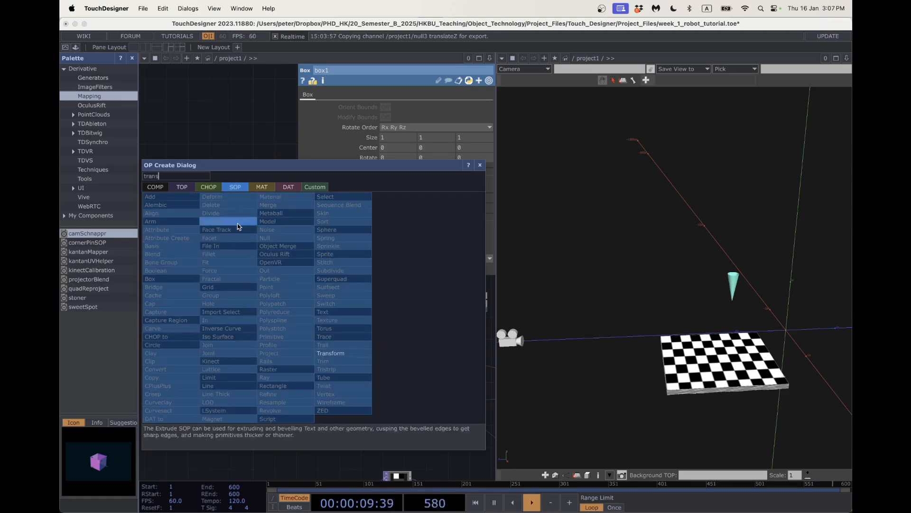
pyautogui.click(333, 356)
pyautogui.click(338, 304)
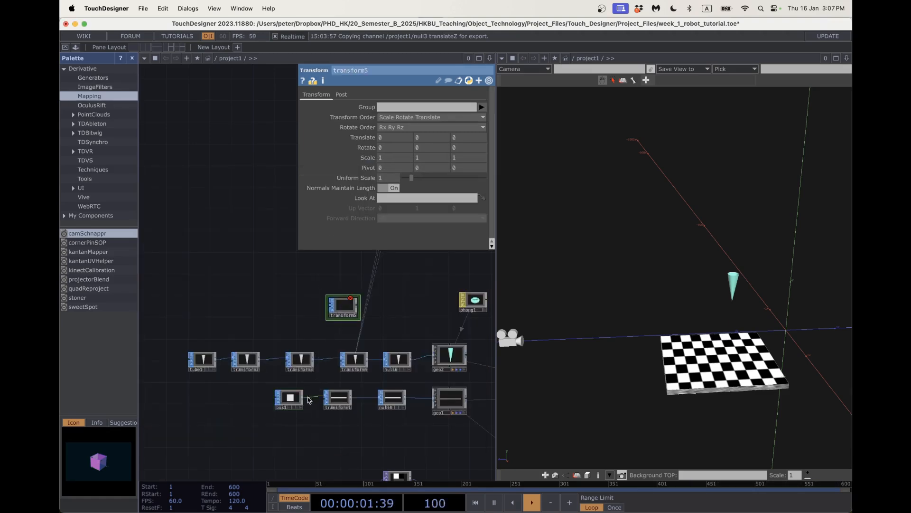
pyautogui.moveTo(319, 334); pyautogui.dragTo(327, 308)
# Append a Null SOP, null7, after transform5.
pyautogui.hscroll(5, 377, 326)
pyautogui.scroll(3, 377, 326)
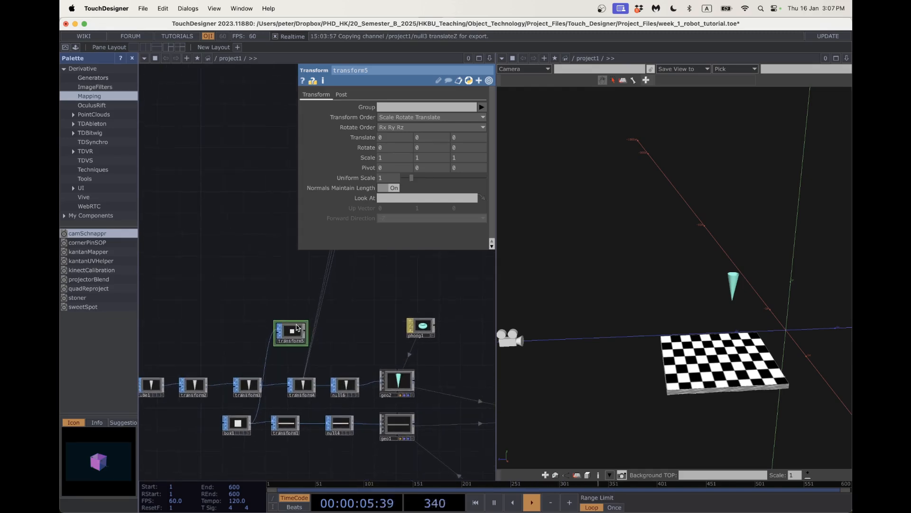
pyautogui.middleClick(305, 331)
pyautogui.click(304, 331)
pyautogui.write('null')
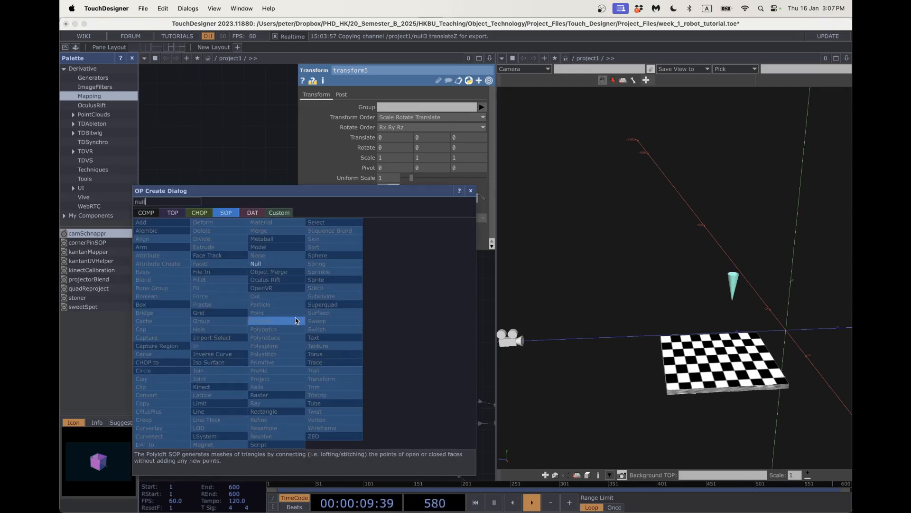
pyautogui.click(256, 263)
pyautogui.click(342, 334)
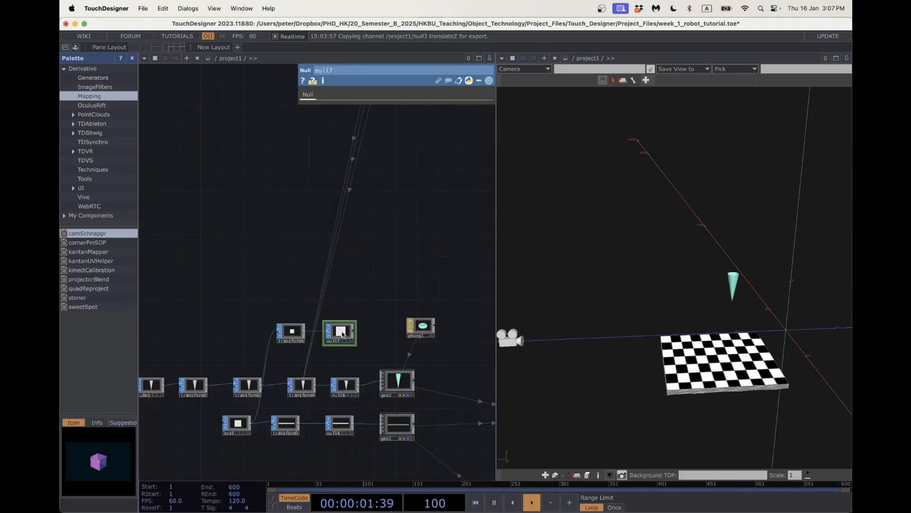
pyautogui.middleClick(353, 333)
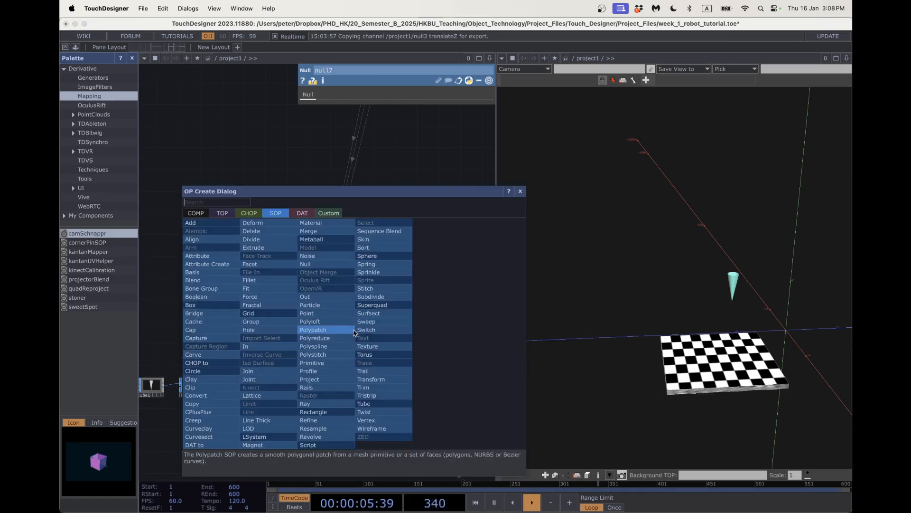
# Add a Geometry component, geo3, after null7 so a white cube renders.
pyautogui.write('geo')
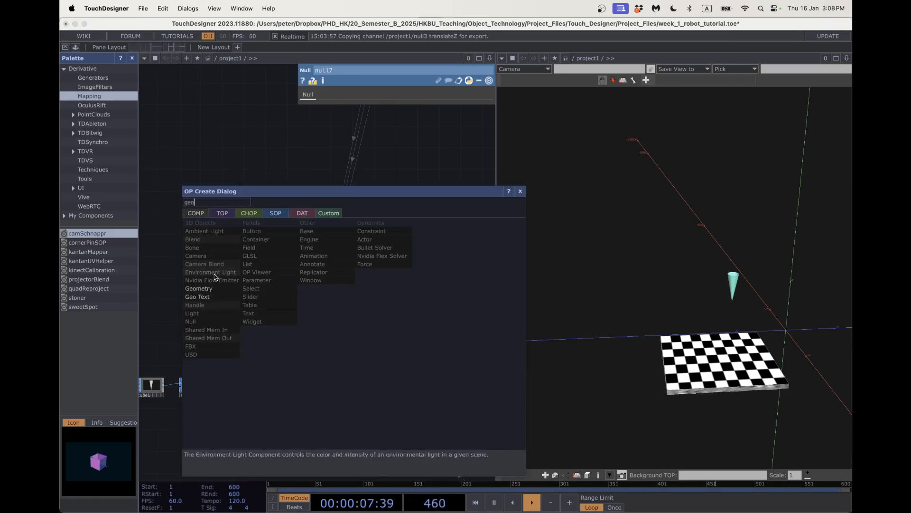
pyautogui.click(211, 288)
pyautogui.click(379, 329)
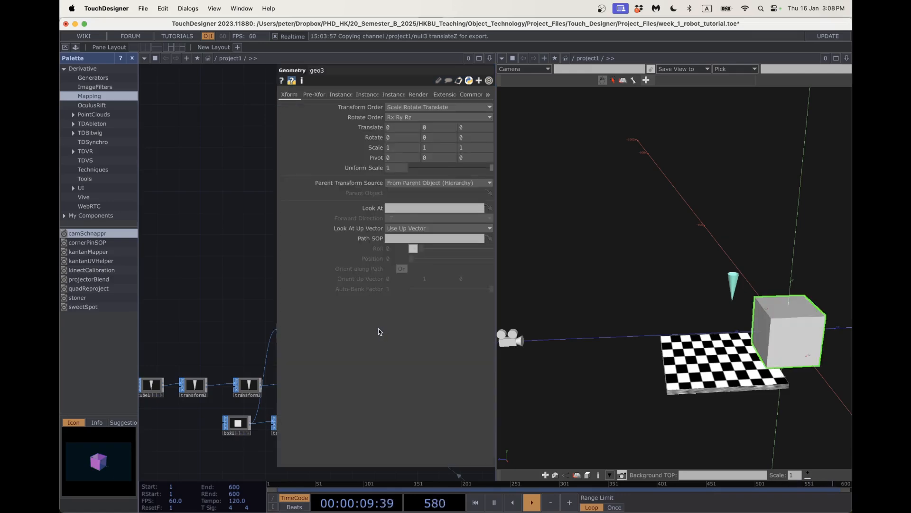
pyautogui.moveTo(236, 272); pyautogui.dragTo(167, 258)
pyautogui.scroll(-1, 218, 273)
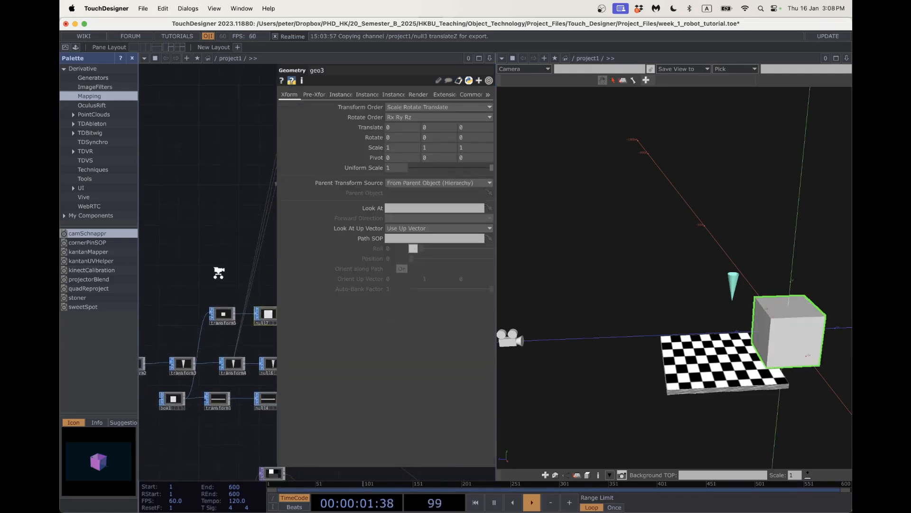
pyautogui.scroll(-1, 219, 272)
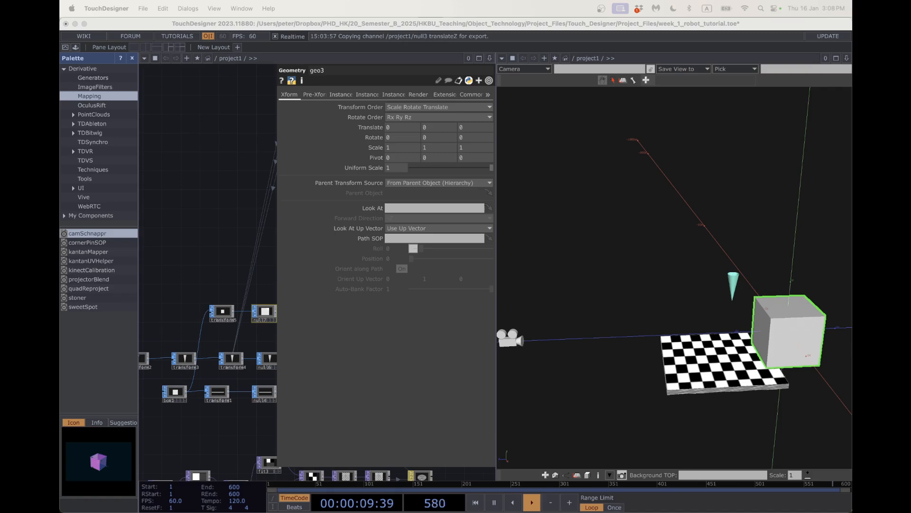
# Hide geo3's parameters, select null7, then display transform5's Transform parameters.
pyautogui.click(207, 225)
pyautogui.press('p')
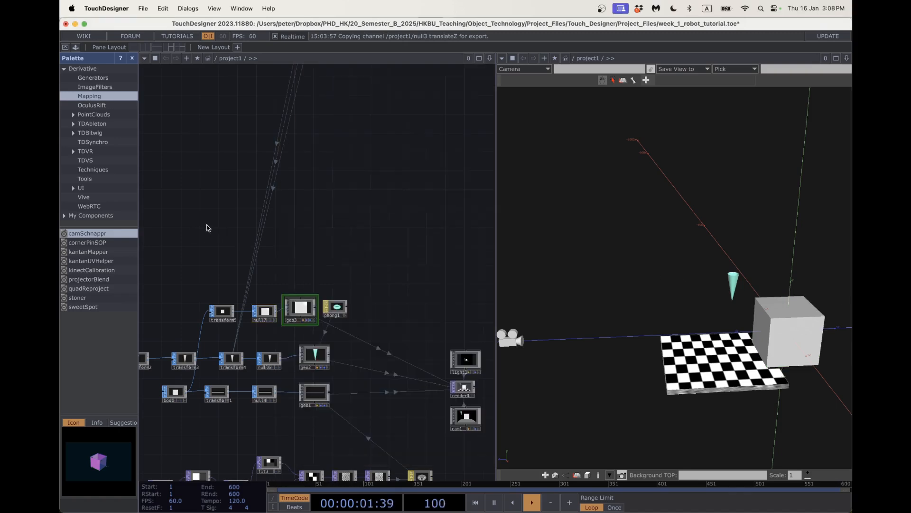
pyautogui.click(260, 312)
pyautogui.press('p')
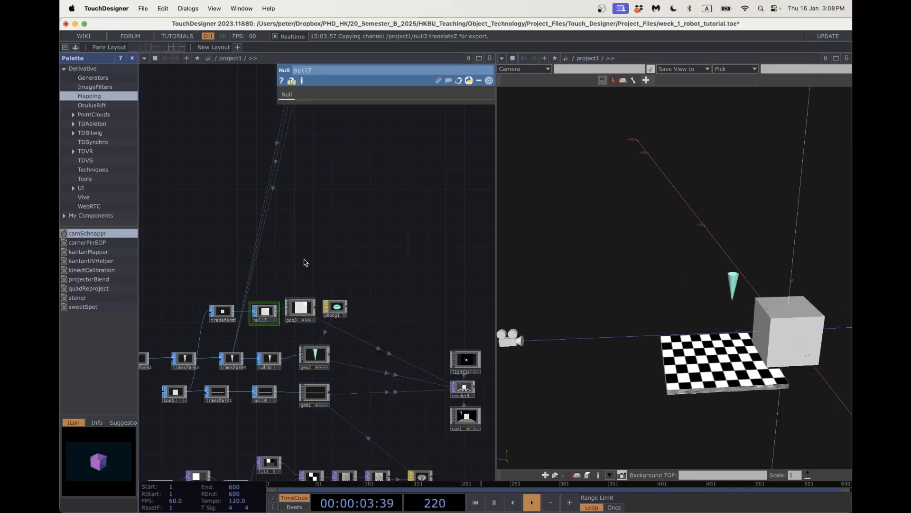
pyautogui.click(222, 311)
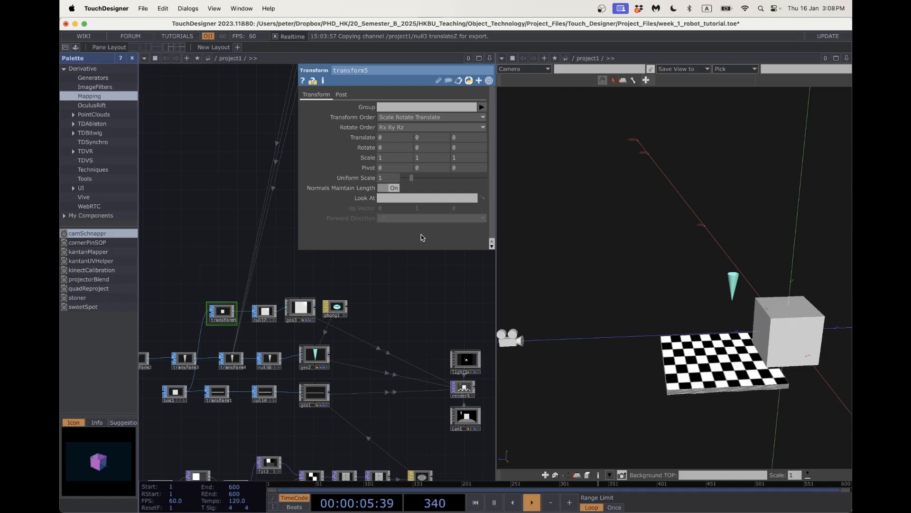
# Set transform5's Translate to 1.41, -.27, 1.32 with Uniform Scale .5.
pyautogui.click(395, 139)
pyautogui.write('1')
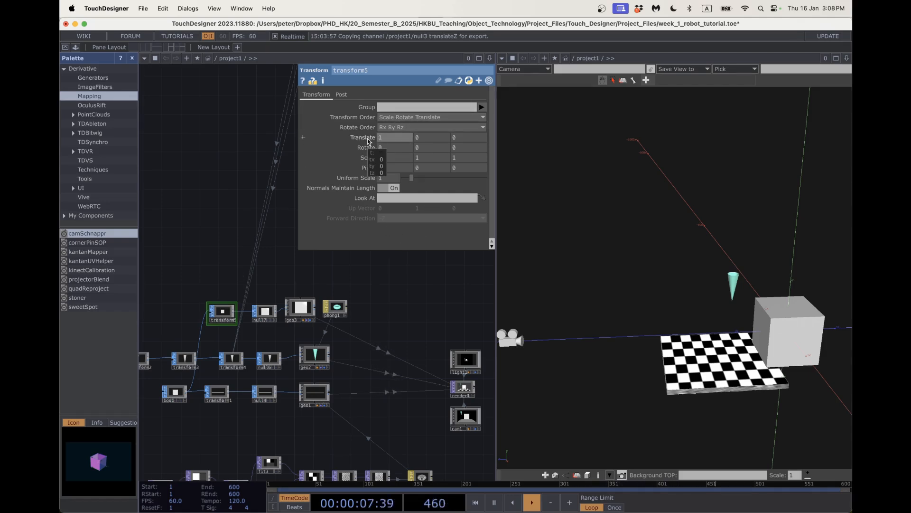
pyautogui.write('.41')
pyautogui.press('Tab')
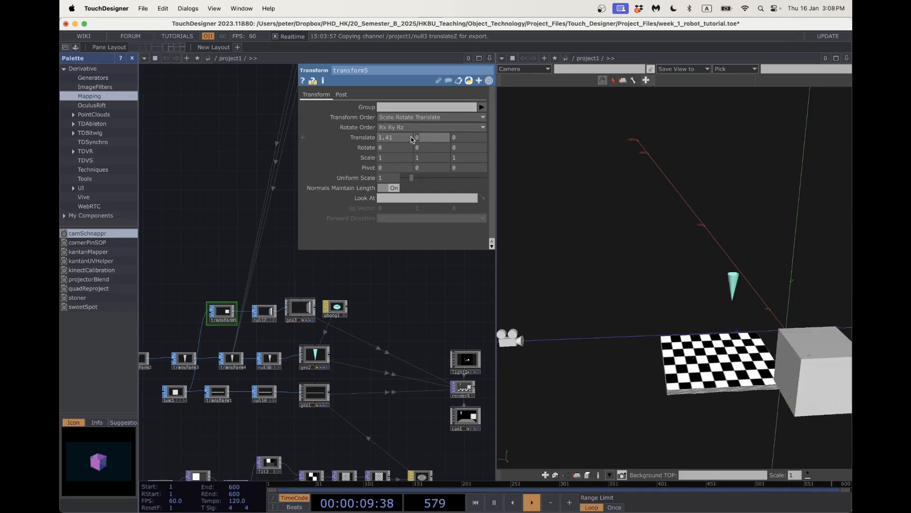
pyautogui.write('-.27')
pyautogui.click(465, 141)
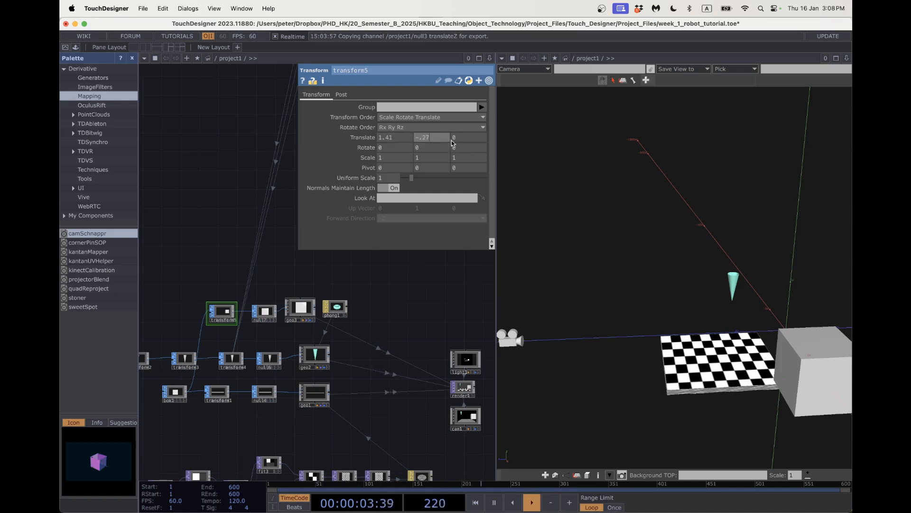
pyautogui.click(454, 141)
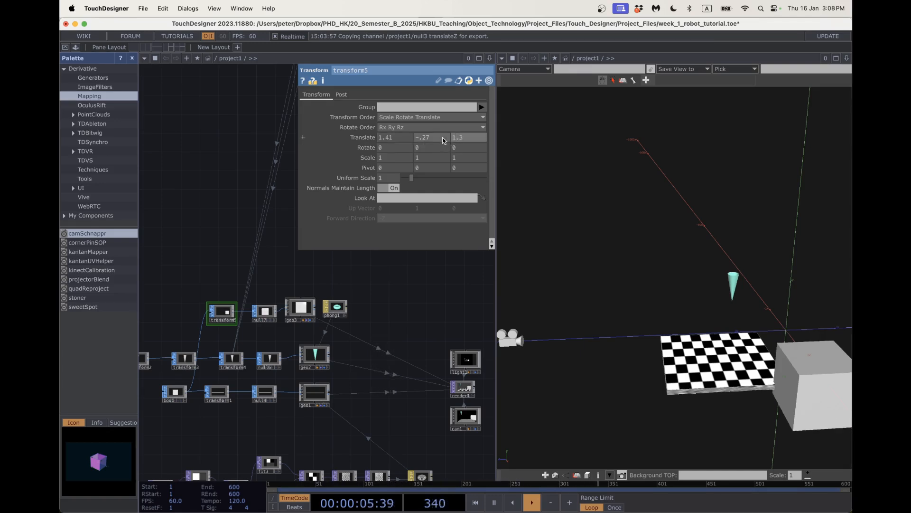
pyautogui.write('2')
pyautogui.press('Return')
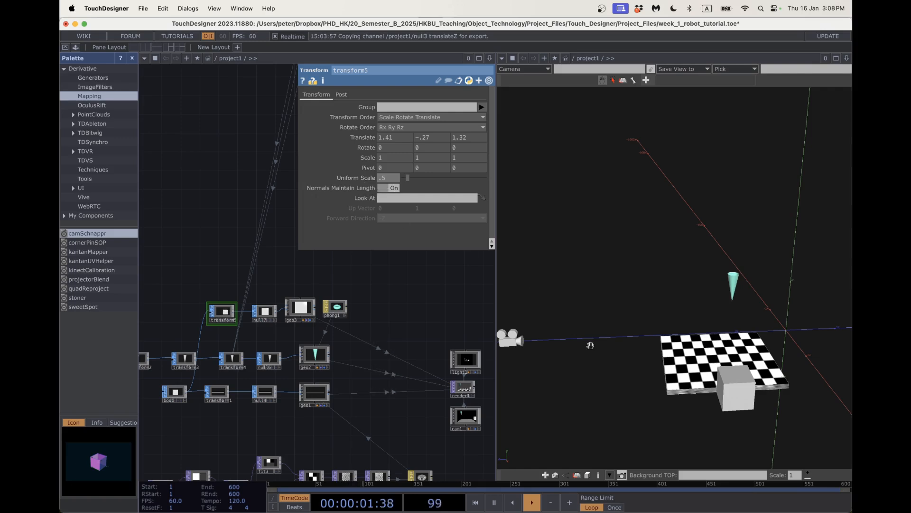
# Orbit the viewer and shift transform5, null7 and geo3 to the left.
pyautogui.moveTo(626, 355); pyautogui.dragTo(632, 366)
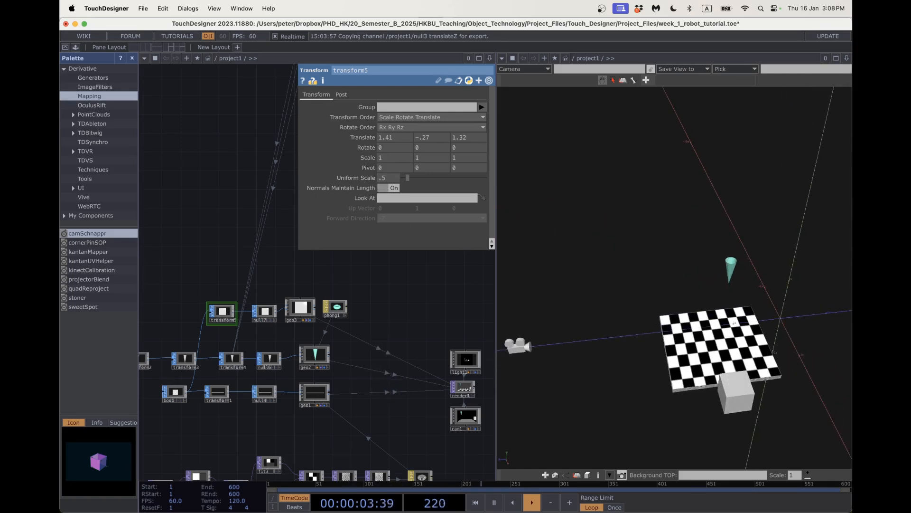
pyautogui.moveTo(735, 324); pyautogui.dragTo(715, 297)
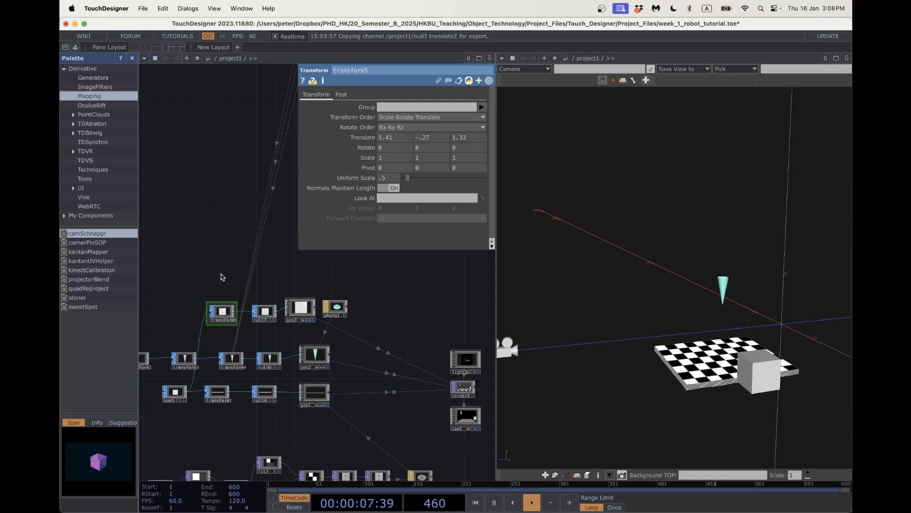
pyautogui.moveTo(232, 286); pyautogui.dragTo(273, 299)
pyautogui.moveTo(264, 325); pyautogui.dragTo(226, 326)
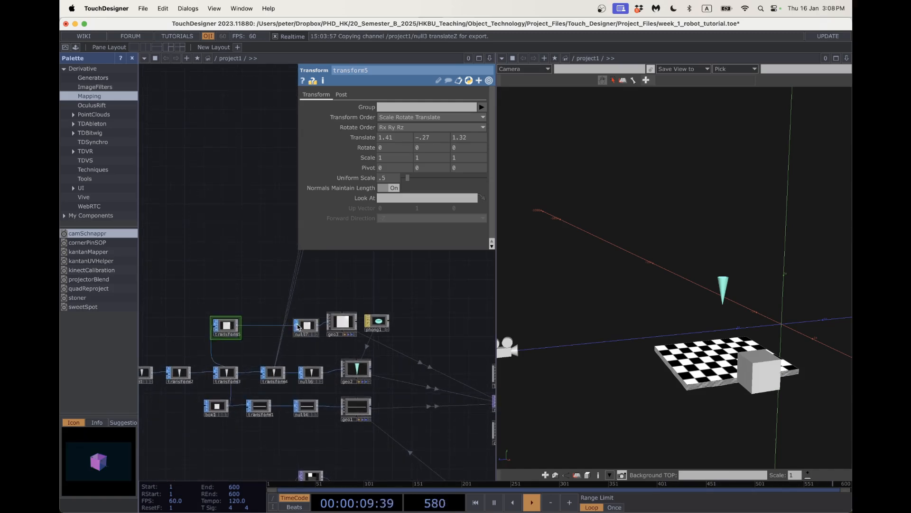
pyautogui.moveTo(298, 327); pyautogui.dragTo(261, 326)
pyautogui.moveTo(331, 326); pyautogui.dragTo(303, 328)
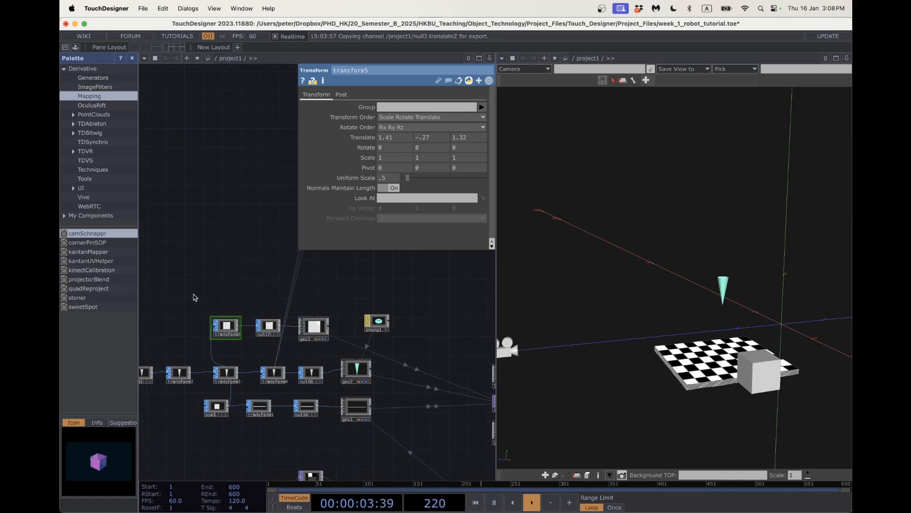
# Create a Tube SOP, tube2, in the network.
pyautogui.press('Tab')
pyautogui.click(148, 179)
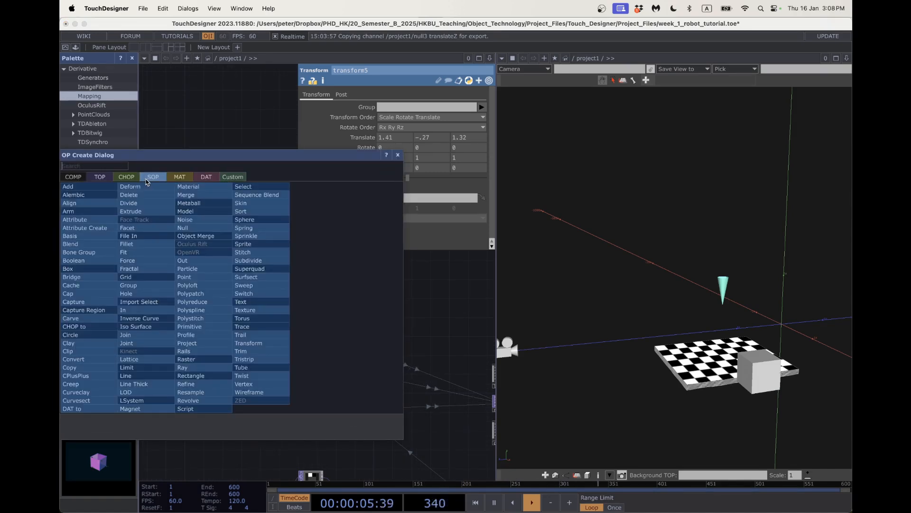
pyautogui.write('tube')
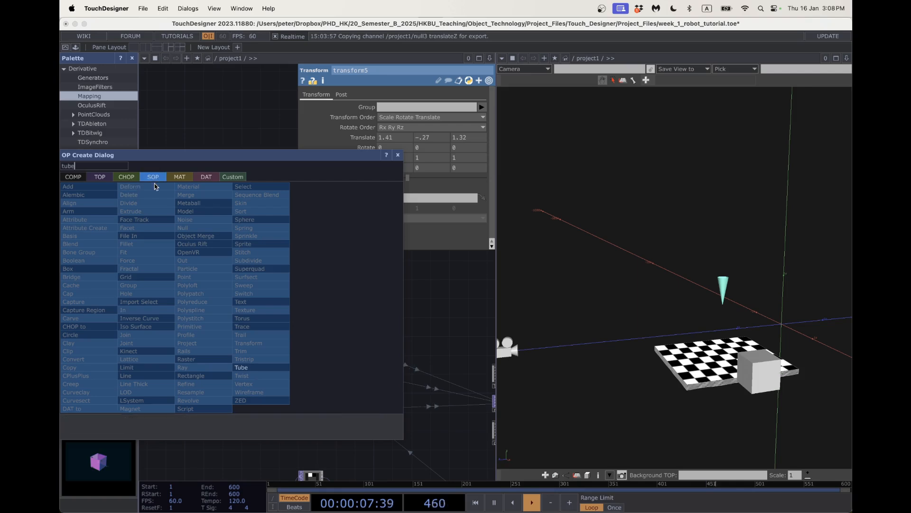
pyautogui.click(241, 367)
pyautogui.click(235, 292)
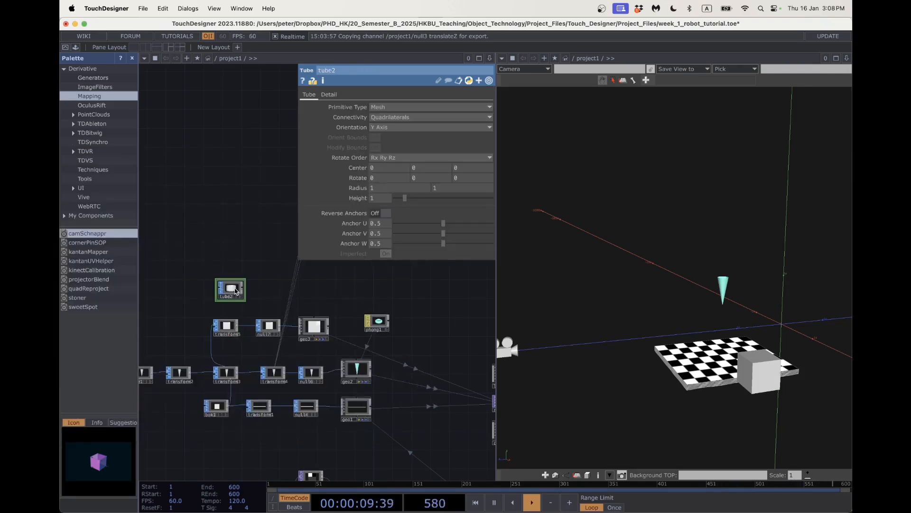
# Add a Transform SOP (transform6) beside tube2 and a Merge SOP (merge2).
pyautogui.press('Tab')
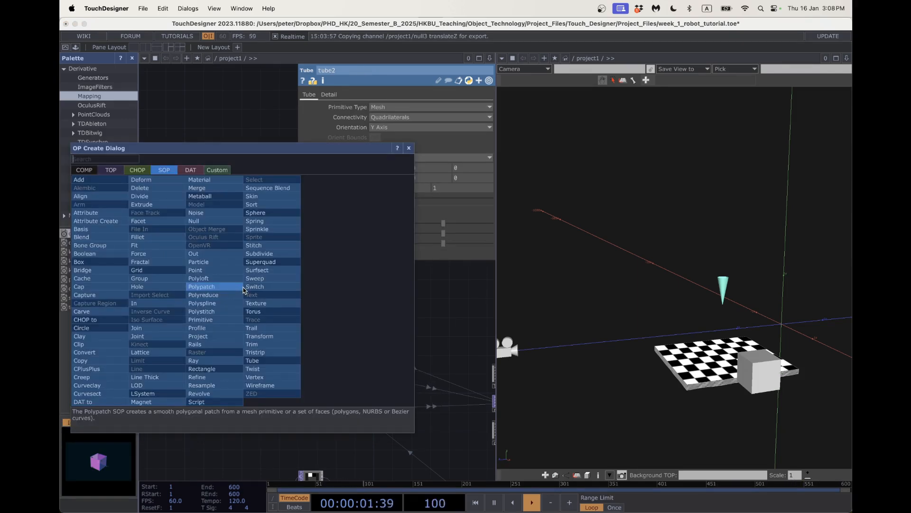
pyautogui.write('trans')
pyautogui.click(259, 336)
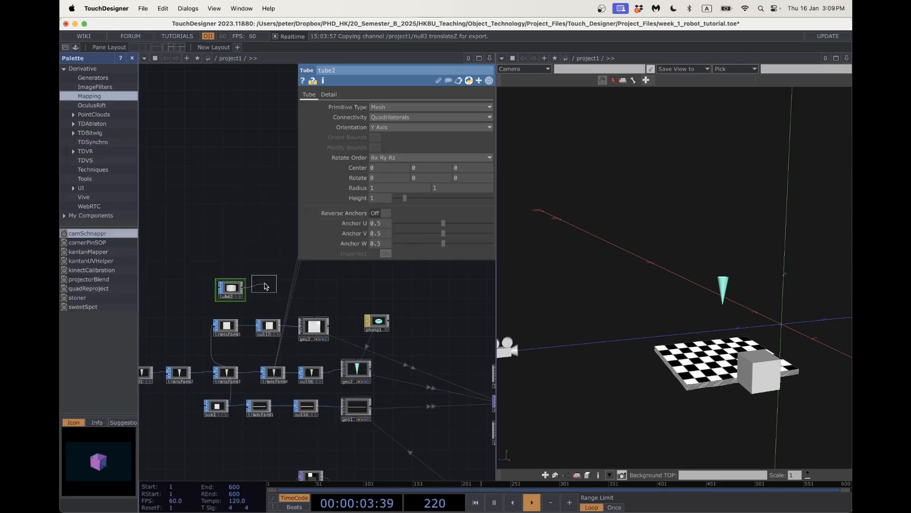
pyautogui.click(271, 291)
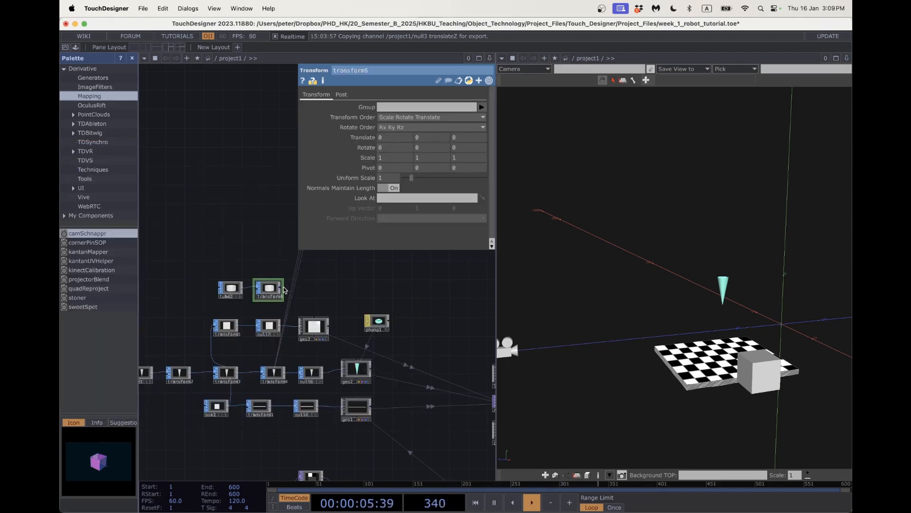
pyautogui.press('Tab')
pyautogui.write('merg')
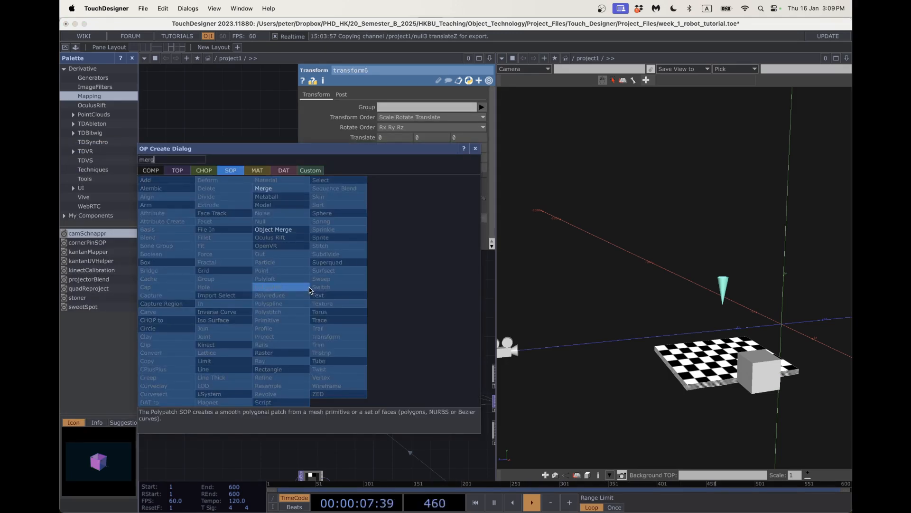
pyautogui.click(297, 189)
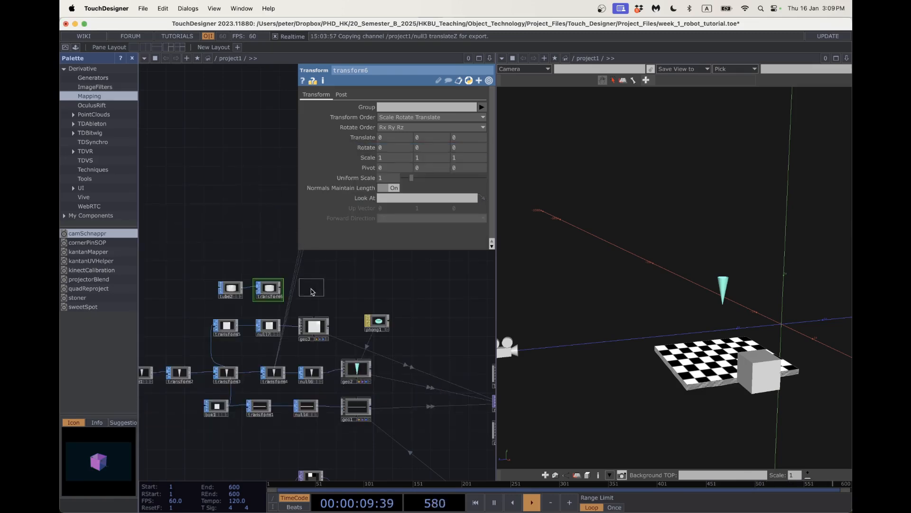
pyautogui.click(311, 291)
# Rearrange tube2, transform6 and transform5, then insert merge3 on the transform5→null7 wire.
pyautogui.moveTo(233, 286); pyautogui.dragTo(204, 250)
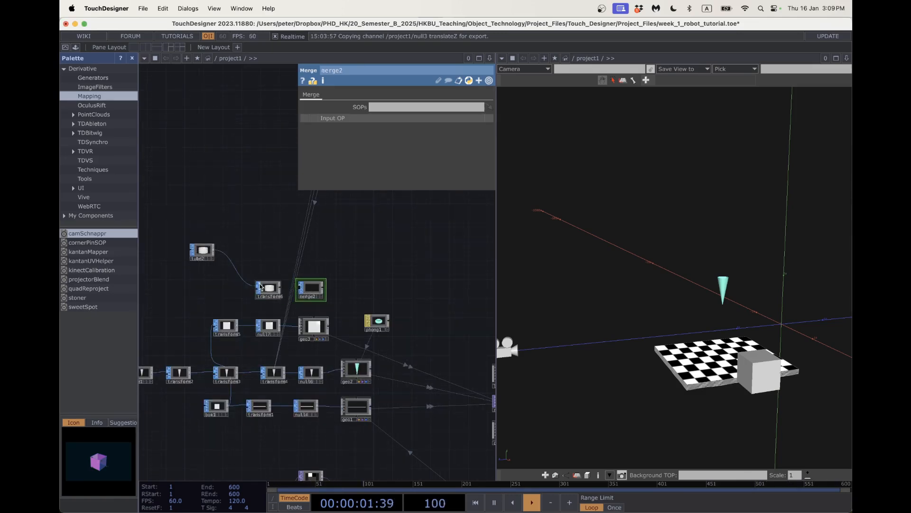
pyautogui.moveTo(261, 285); pyautogui.dragTo(250, 267)
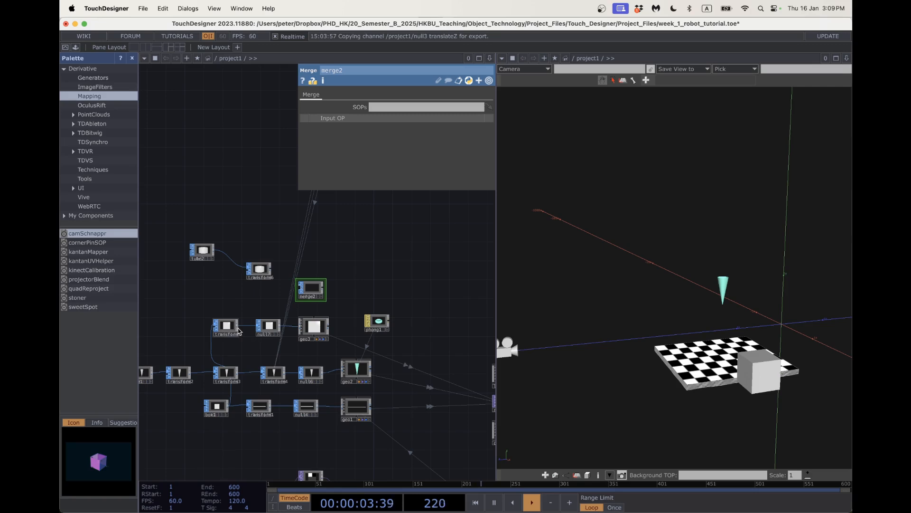
pyautogui.moveTo(240, 331); pyautogui.dragTo(197, 331)
pyautogui.moveTo(261, 271); pyautogui.dragTo(247, 271)
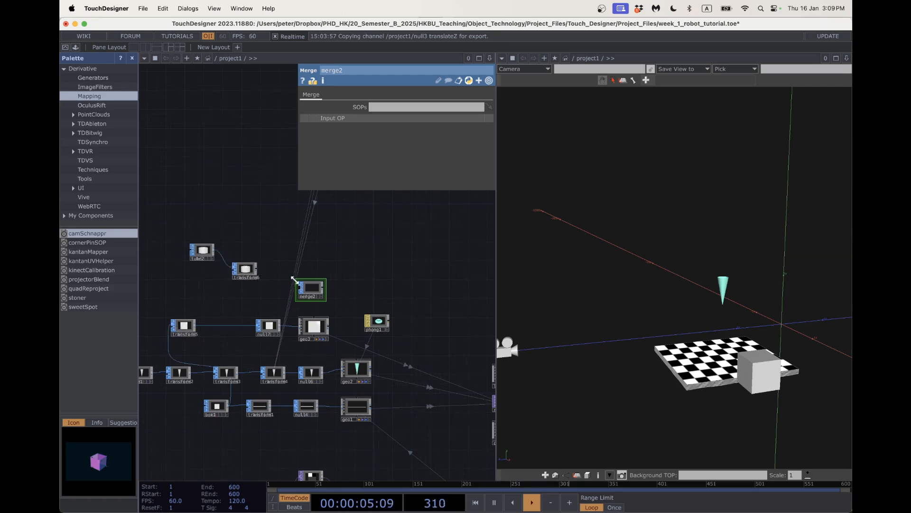
pyautogui.rightClick(237, 326)
pyautogui.click(243, 314)
pyautogui.write('merge')
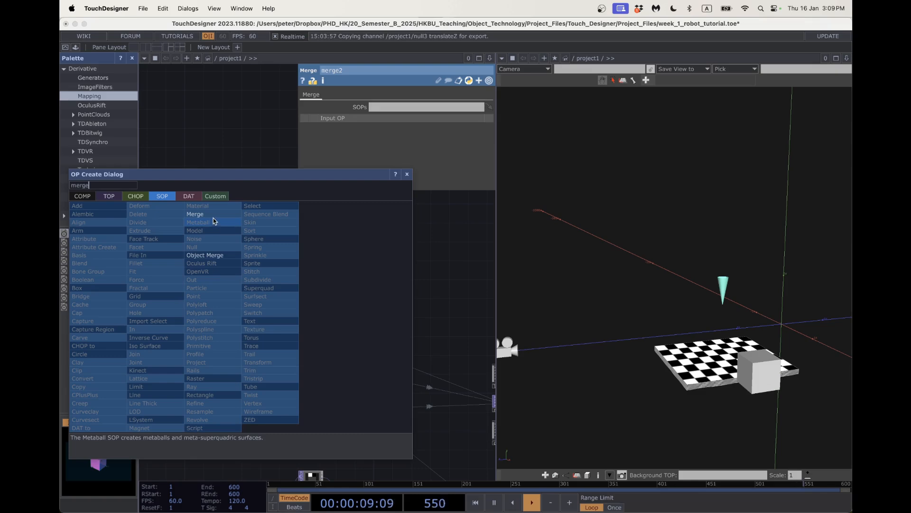
pyautogui.click(213, 216)
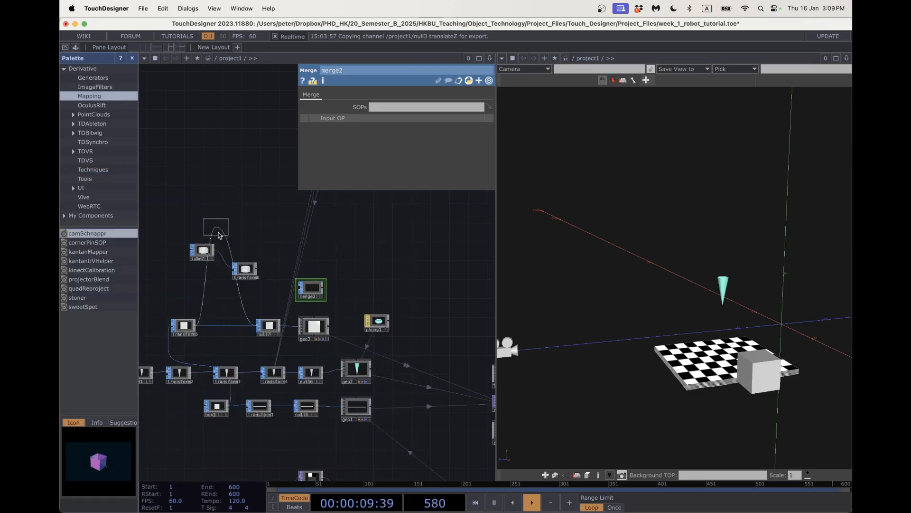
pyautogui.click(231, 328)
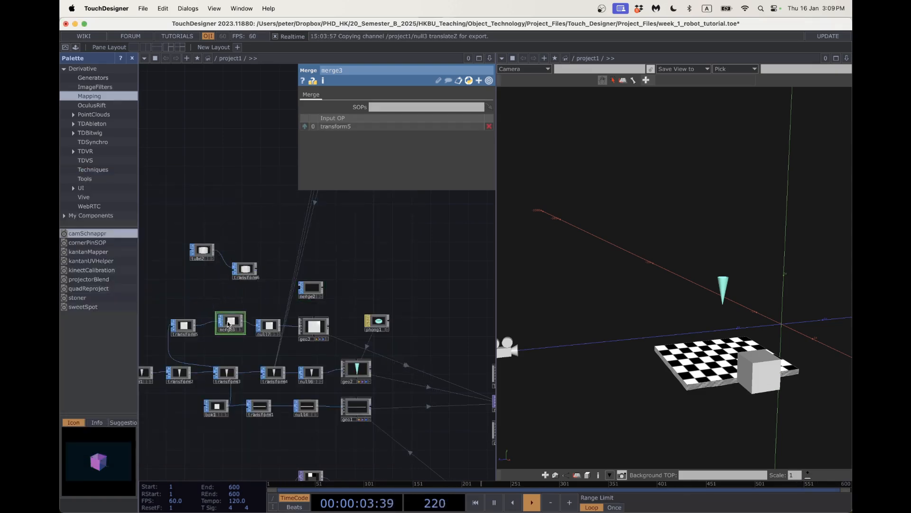
# Delete the unused merge2 and move tube2 and transform6 left together.
pyautogui.scroll(3, 209, 319)
pyautogui.click(351, 283)
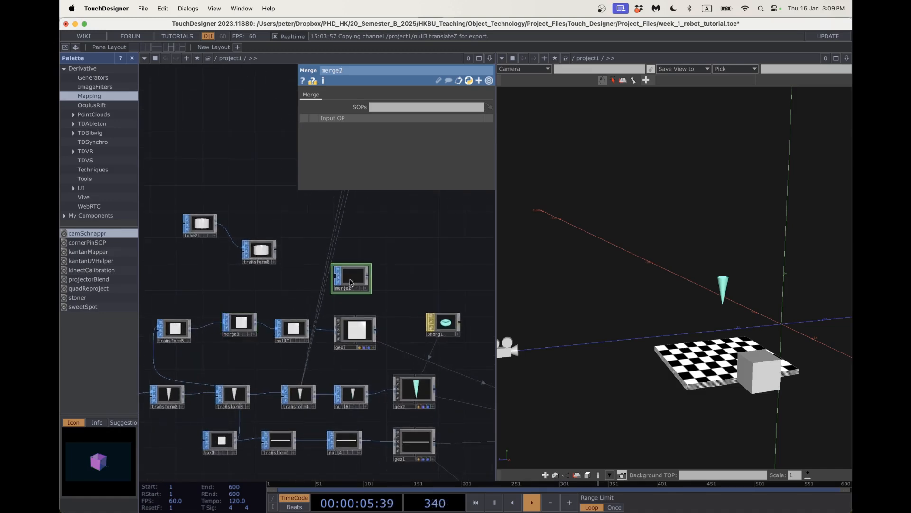
pyautogui.press('Delete')
pyautogui.moveTo(241, 266)
pyautogui.mouseDown()
pyautogui.moveTo(254, 270)
pyautogui.moveTo(240, 266)
pyautogui.mouseUp()
pyautogui.moveTo(178, 197); pyautogui.dragTo(184, 280)
# Wire transform6's output into merge3's second input, then pan to show tube2.
pyautogui.moveTo(240, 266); pyautogui.dragTo(232, 287)
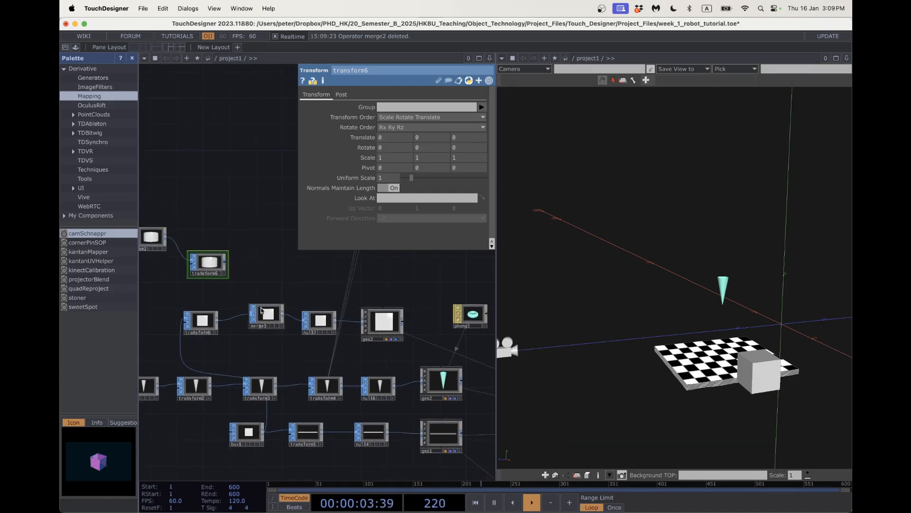
pyautogui.scroll(2, 228, 295)
pyautogui.scroll(3, 228, 295)
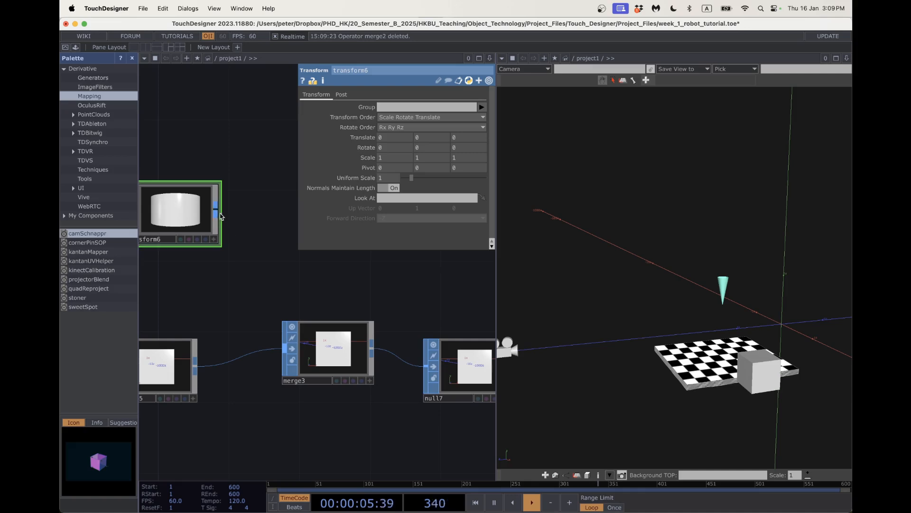
pyautogui.click(285, 348)
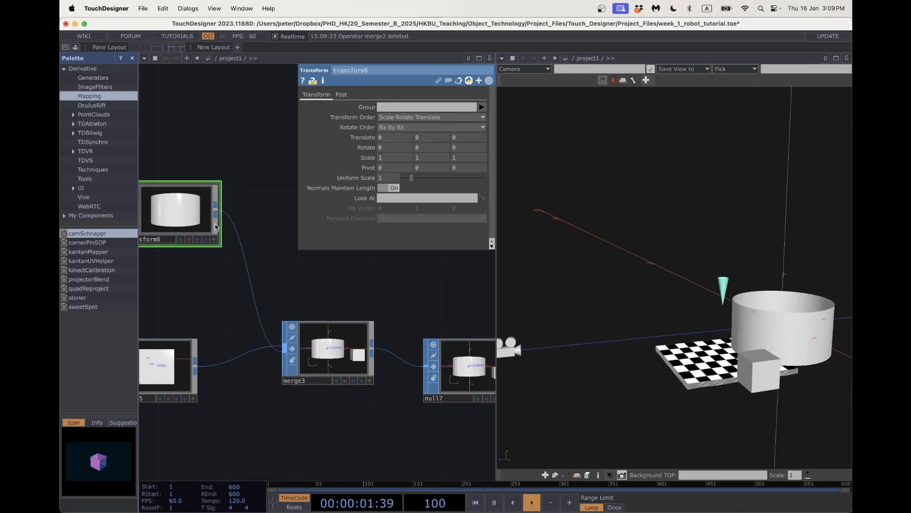
pyautogui.scroll(-2, 216, 270)
pyautogui.scroll(-1, 216, 270)
pyautogui.moveTo(246, 191); pyautogui.dragTo(319, 275)
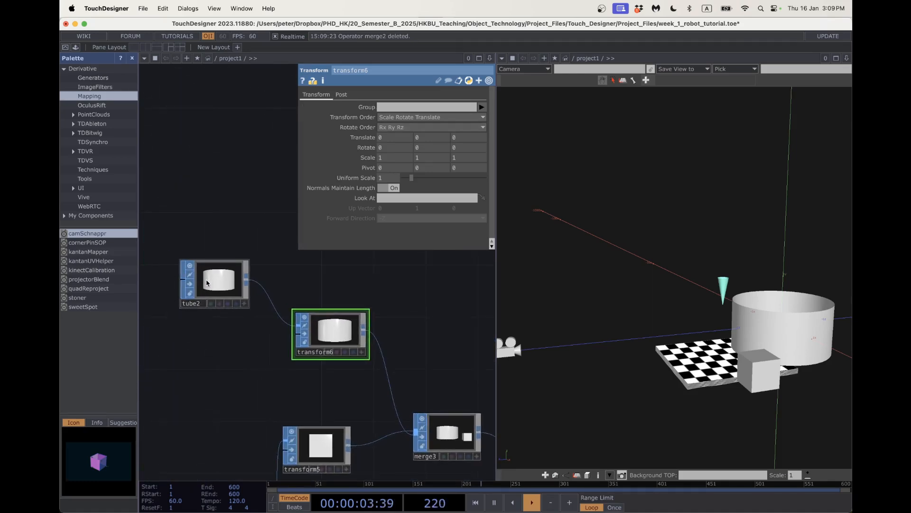
# Turn End Caps On for the tube2 cylinder on its Detail page.
pyautogui.click(206, 281)
pyautogui.click(329, 94)
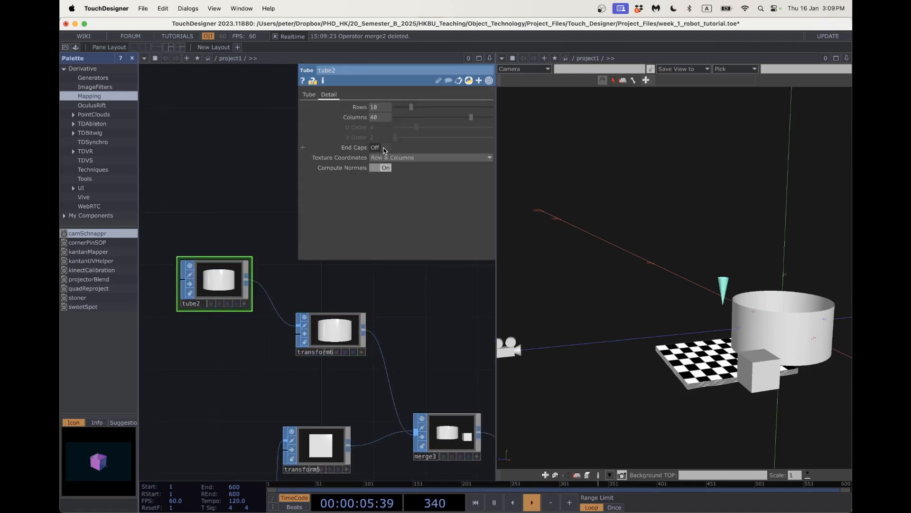
pyautogui.click(384, 148)
# Set transform6 to Translate 1.41, .09, 1.31 and Uniform Scale .15.
pyautogui.moveTo(412, 315); pyautogui.dragTo(361, 305)
pyautogui.click(294, 327)
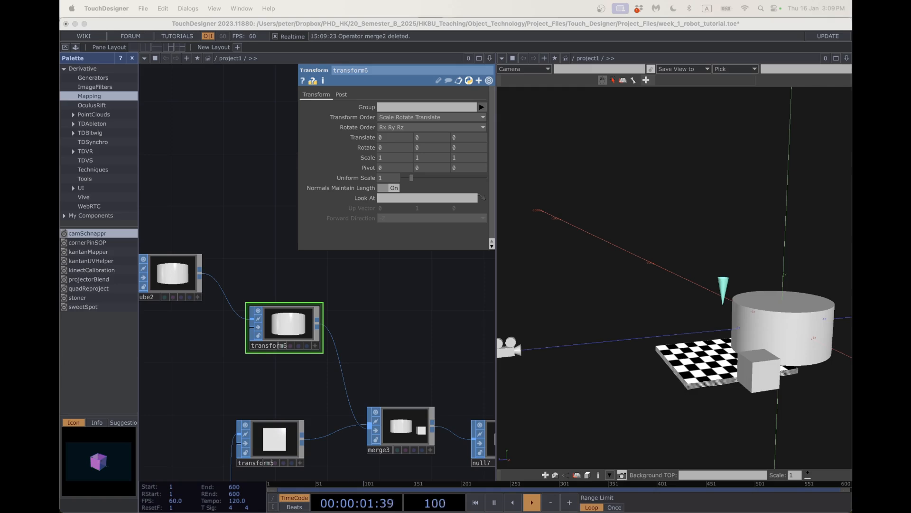
pyautogui.click(390, 138)
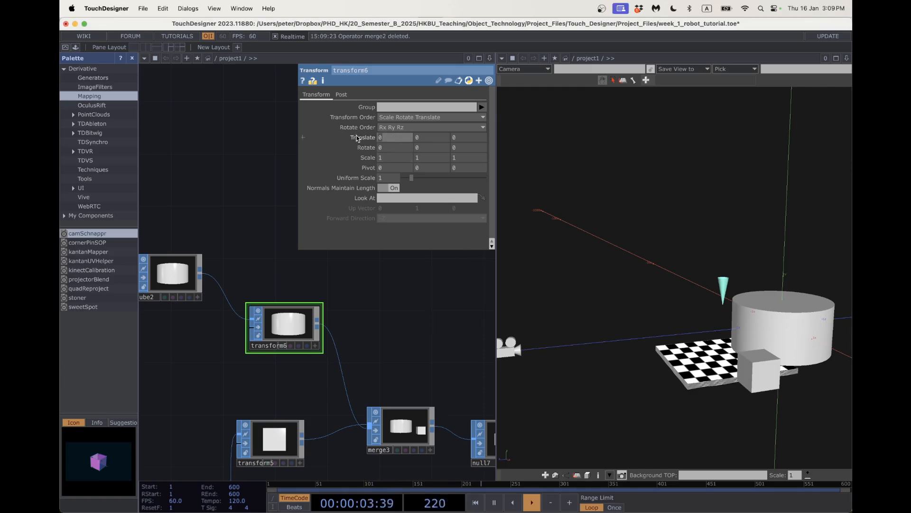
pyautogui.write('1.41')
pyautogui.press('Tab')
pyautogui.write('.0')
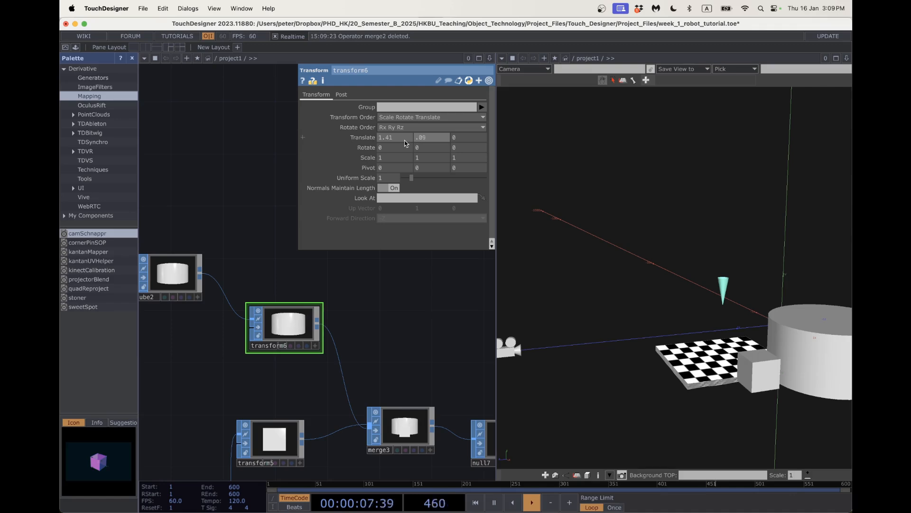
pyautogui.write('9')
pyautogui.press('Tab')
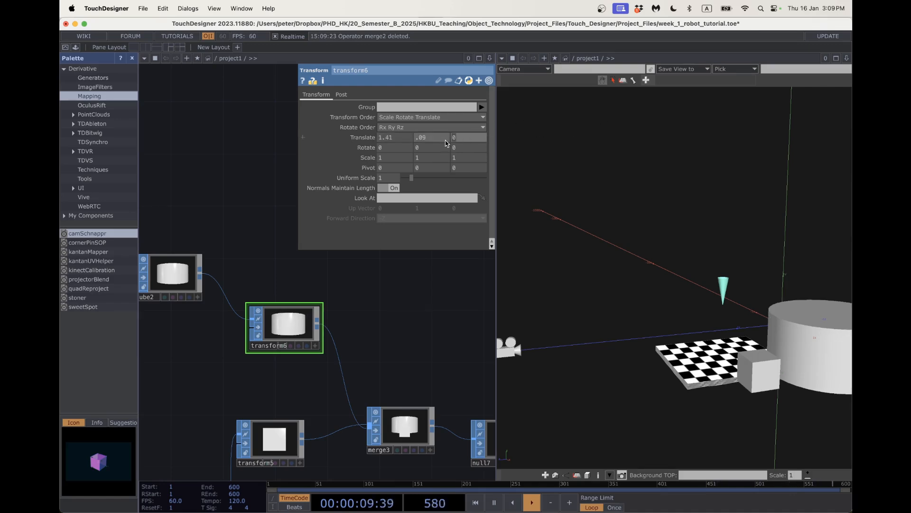
pyautogui.write('1.31')
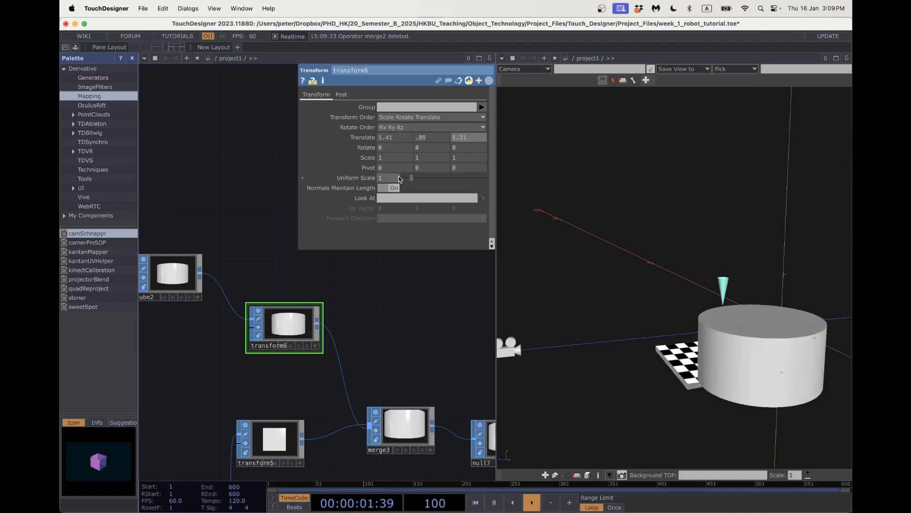
pyautogui.press('Return')
pyautogui.write('.15')
pyautogui.press('Return')
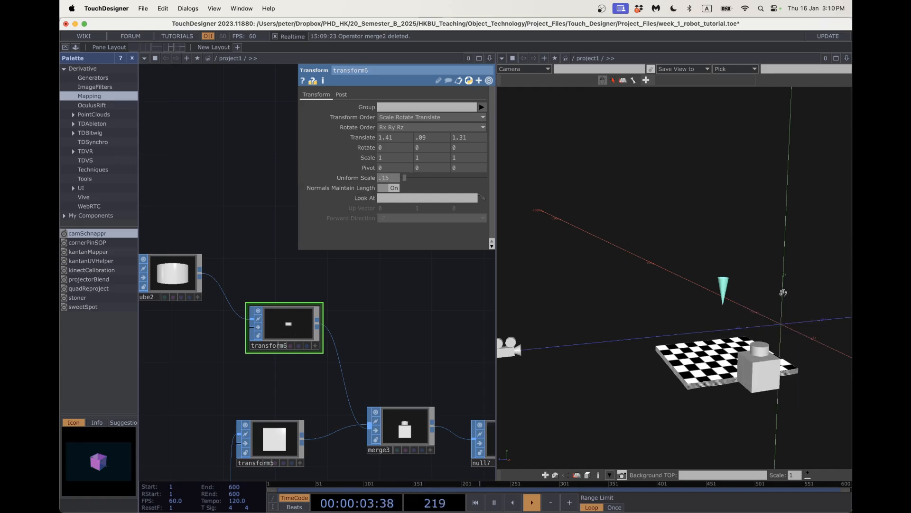
# Check the seated cylinder in the 3D view and nudge the tube2 node lower.
pyautogui.scroll(2, 766, 395)
pyautogui.moveTo(766, 374); pyautogui.dragTo(728, 387)
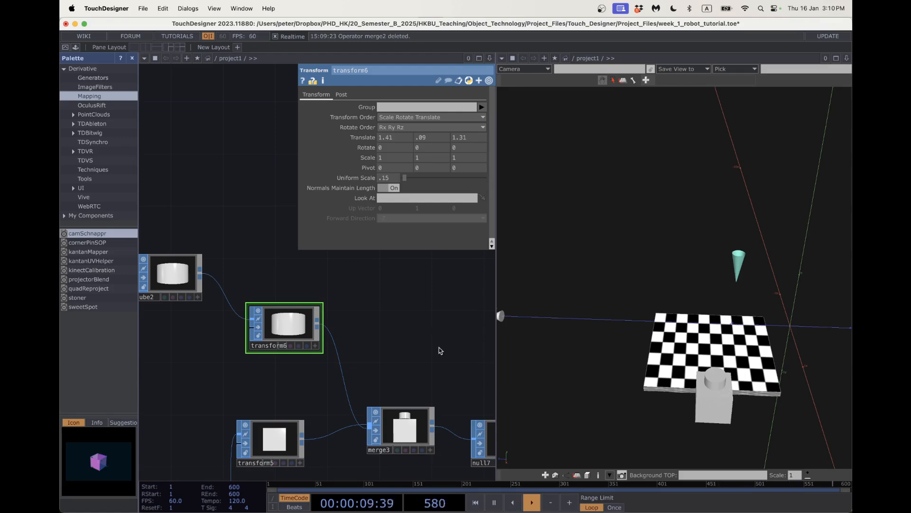
pyautogui.scroll(-2, 433, 348)
pyautogui.scroll(-3, 433, 348)
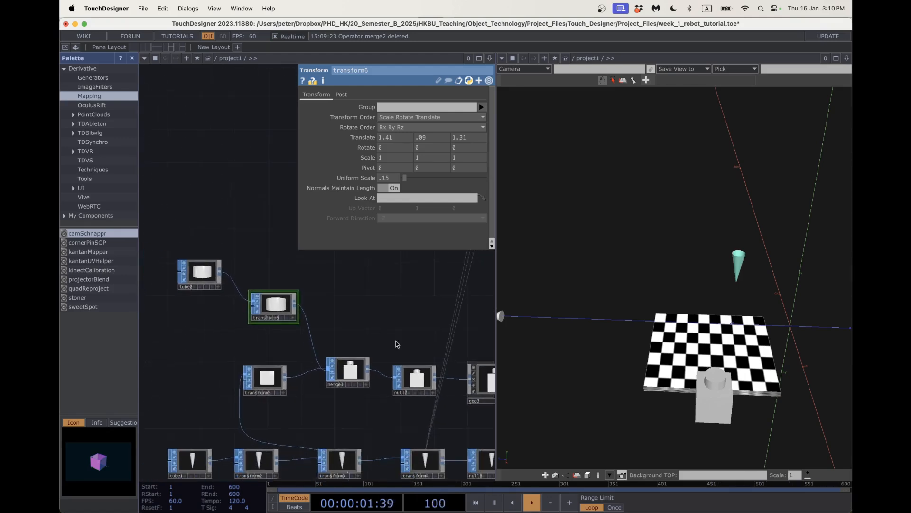
pyautogui.scroll(-4, 390, 298)
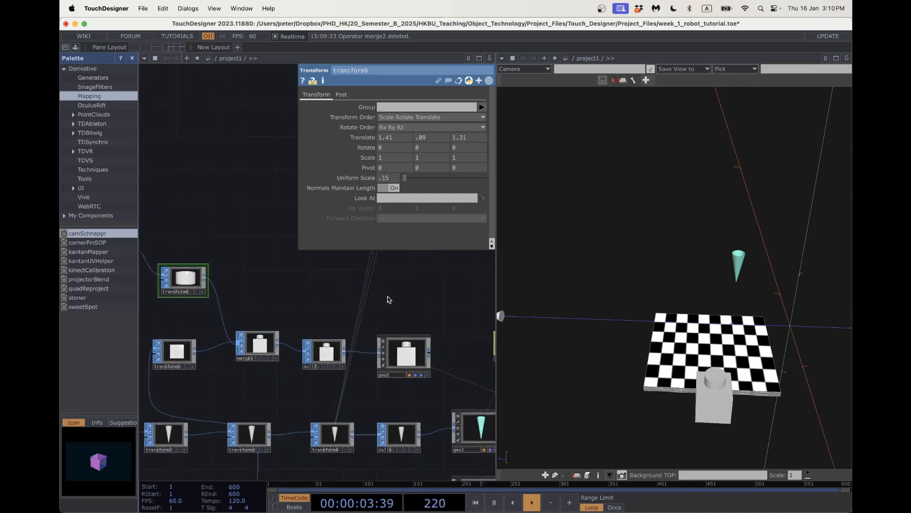
pyautogui.moveTo(422, 313); pyautogui.dragTo(386, 309)
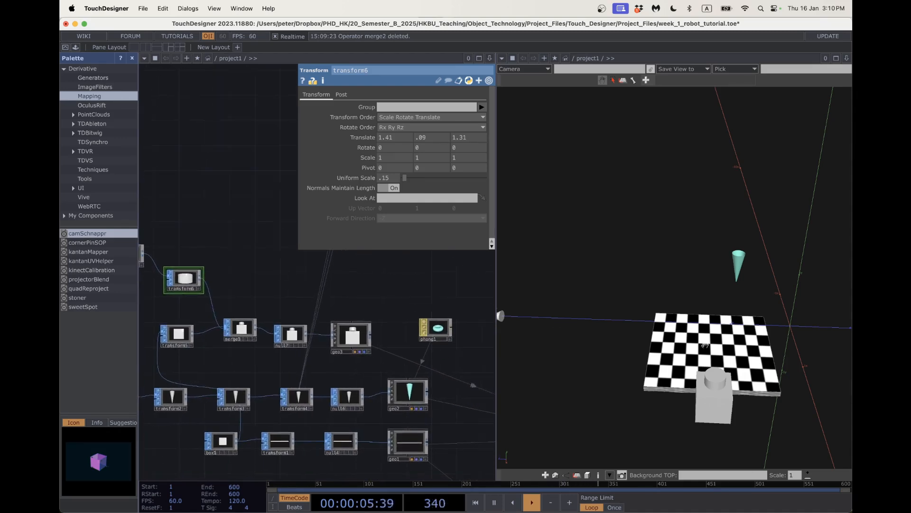
pyautogui.moveTo(529, 322); pyautogui.dragTo(567, 322)
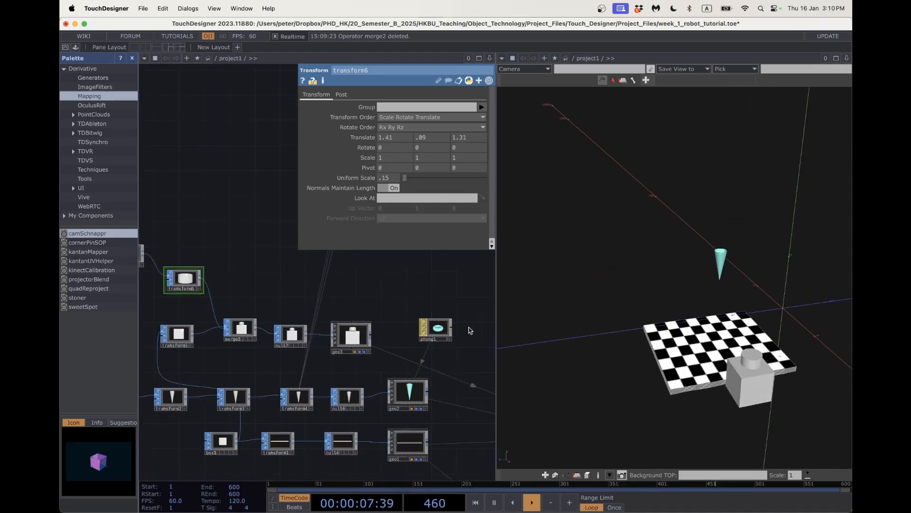
pyautogui.scroll(-2, 468, 330)
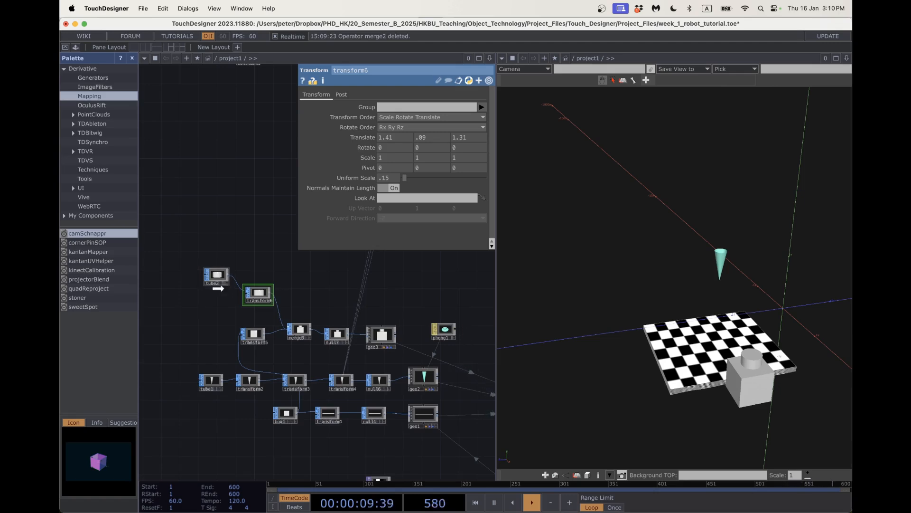
pyautogui.moveTo(217, 276); pyautogui.dragTo(216, 287)
pyautogui.scroll(4, 405, 298)
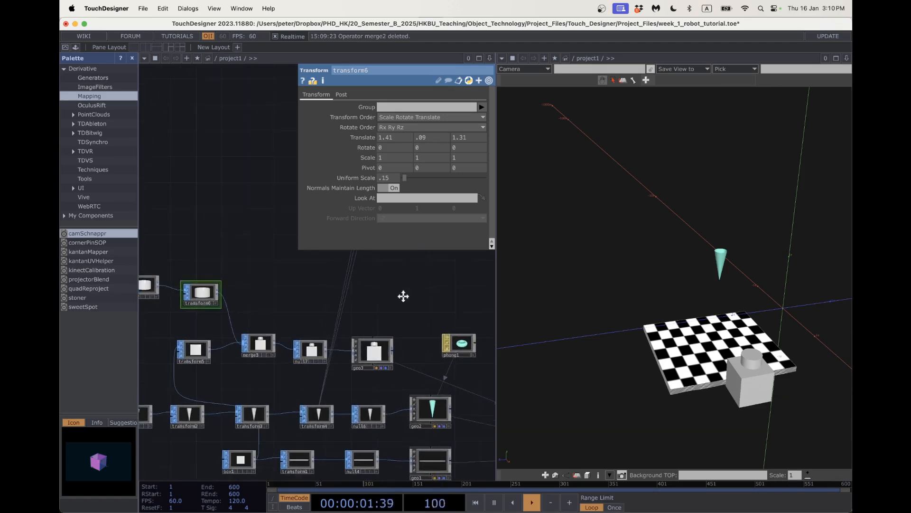
pyautogui.press('Tab')
# Add a phong2 Phong material with a pale beige diffuse colour (0.76, 0.78, 0.53).
pyautogui.click(339, 203)
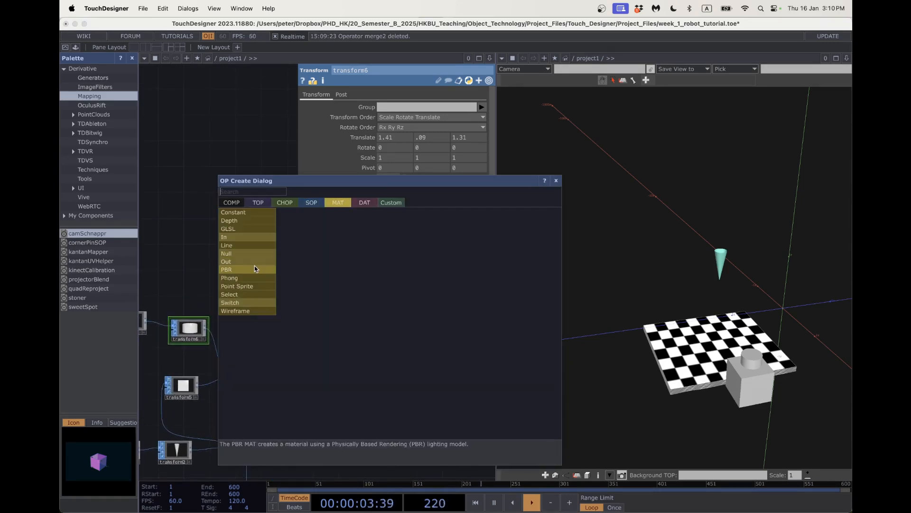
pyautogui.click(254, 276)
pyautogui.click(390, 327)
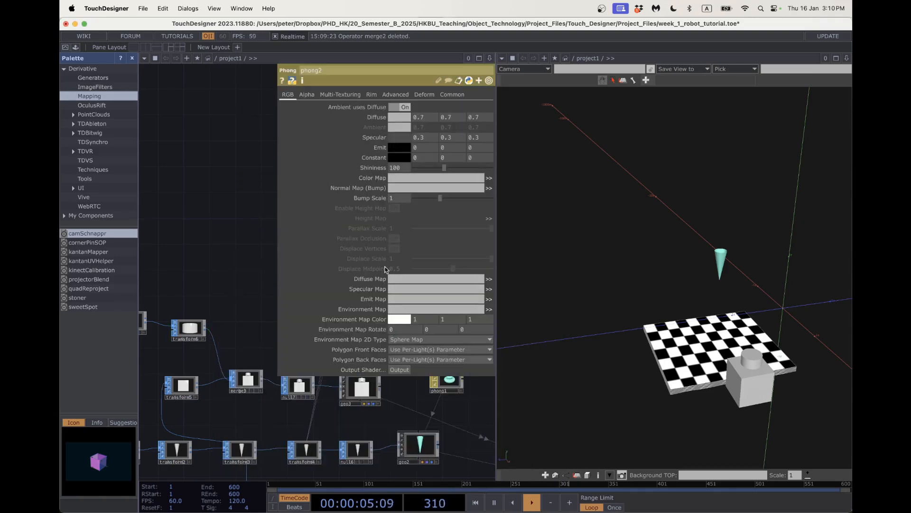
pyautogui.click(398, 117)
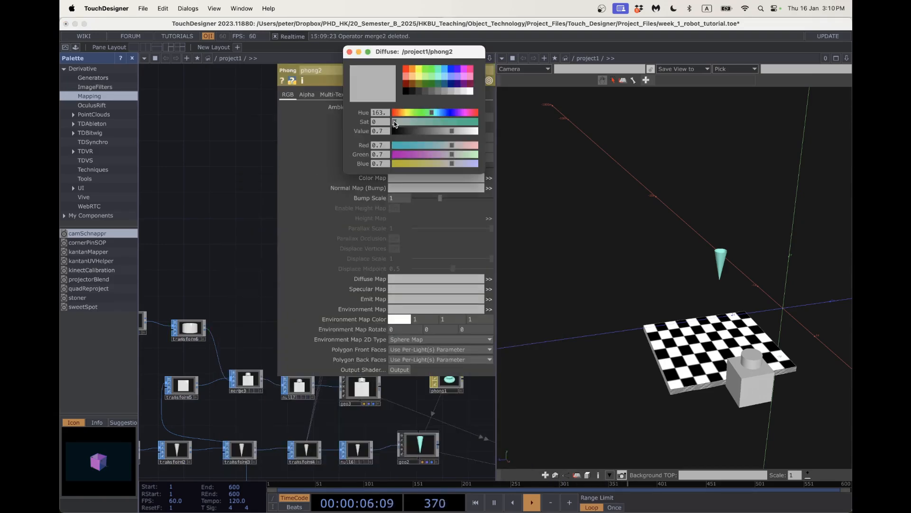
pyautogui.click(426, 79)
pyautogui.click(420, 77)
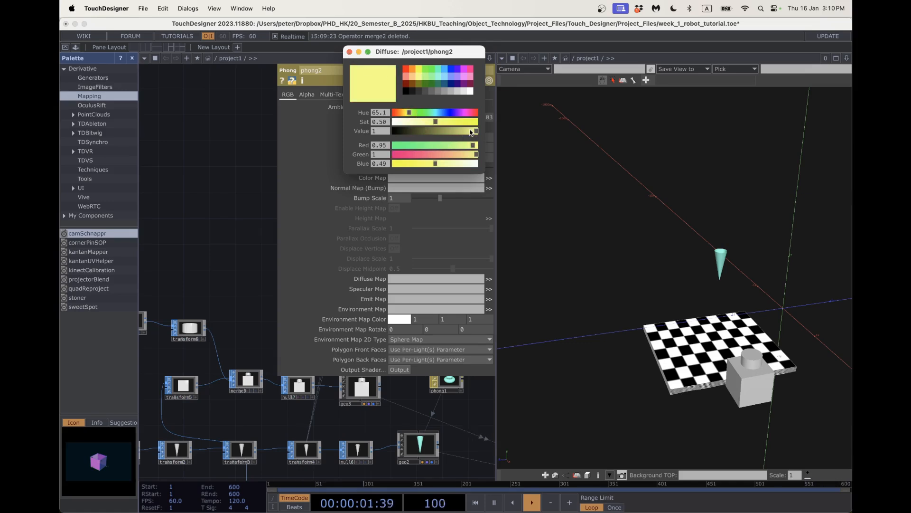
pyautogui.moveTo(472, 133); pyautogui.dragTo(424, 121)
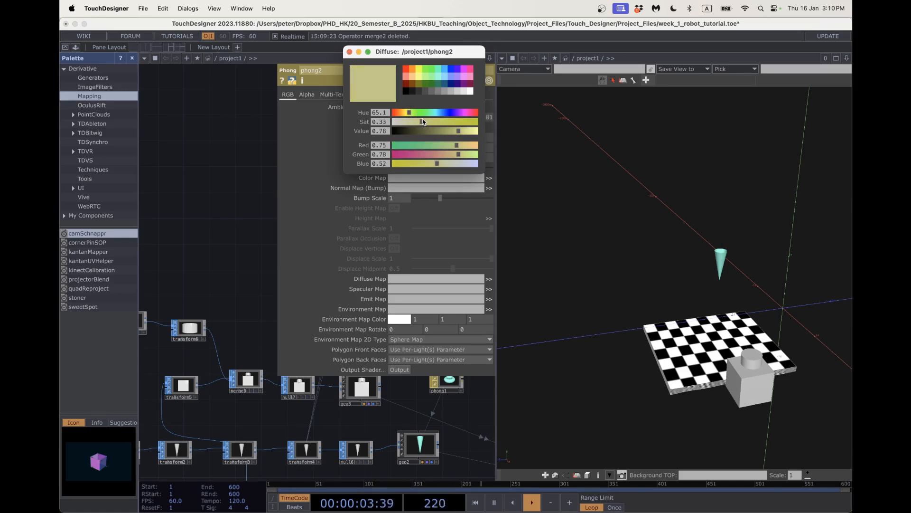
pyautogui.click(349, 52)
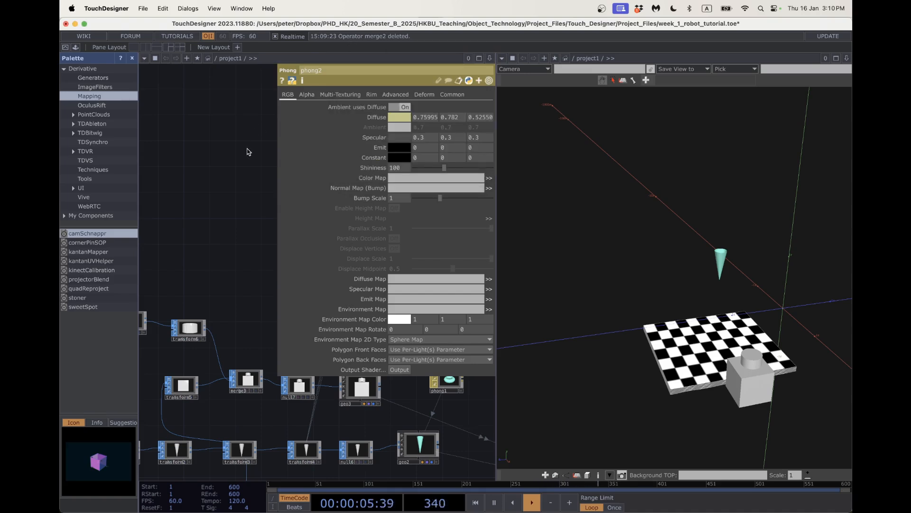
pyautogui.click(247, 160)
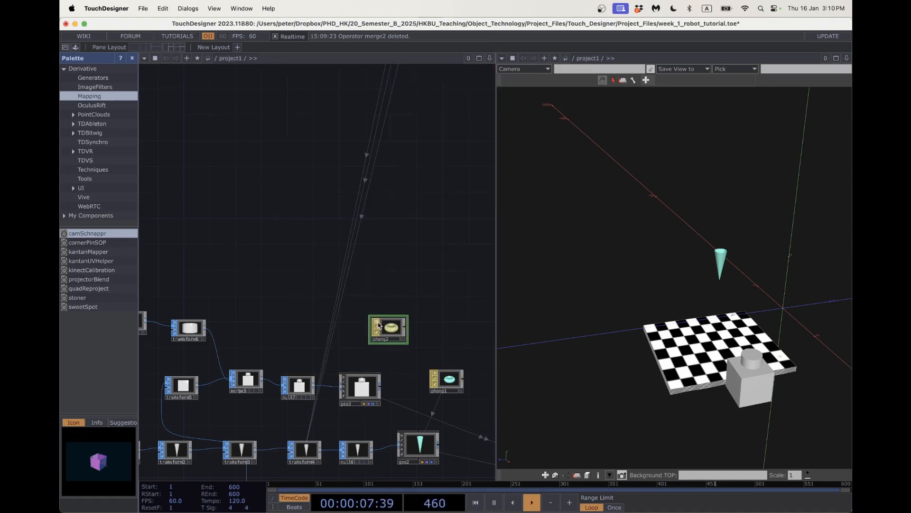
# Apply phong2 as geo3's material so the cube and cylinder turn beige.
pyautogui.moveTo(388, 327); pyautogui.dragTo(361, 388)
pyautogui.click(365, 378)
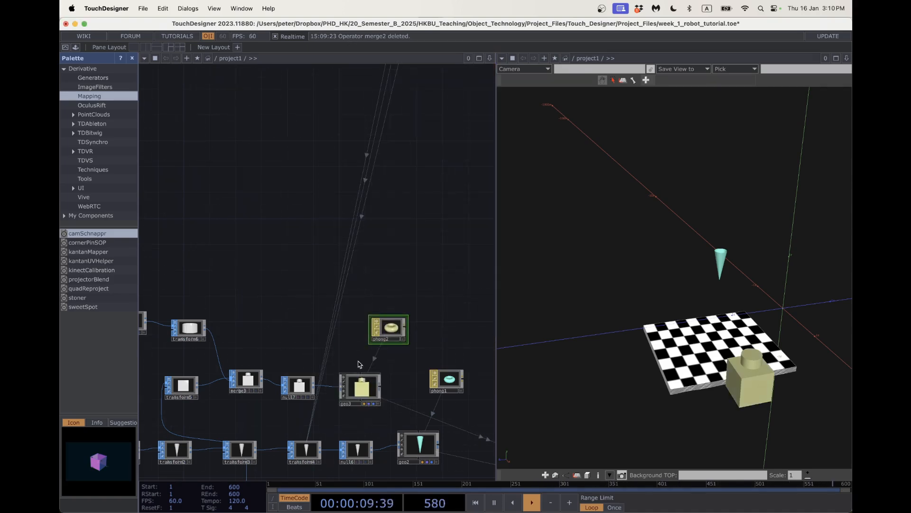
pyautogui.moveTo(714, 378)
pyautogui.mouseDown()
pyautogui.moveTo(731, 370)
pyautogui.moveTo(722, 372)
pyautogui.mouseUp()
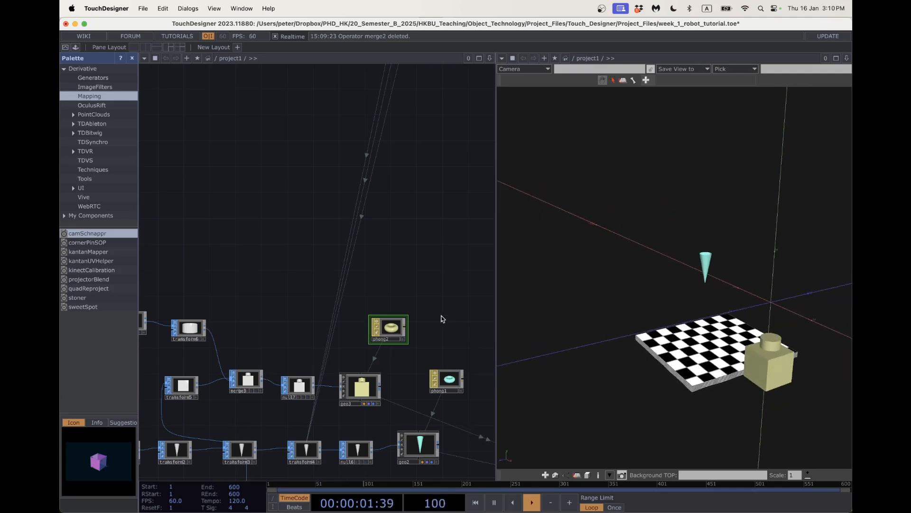
pyautogui.scroll(-10, 352, 255)
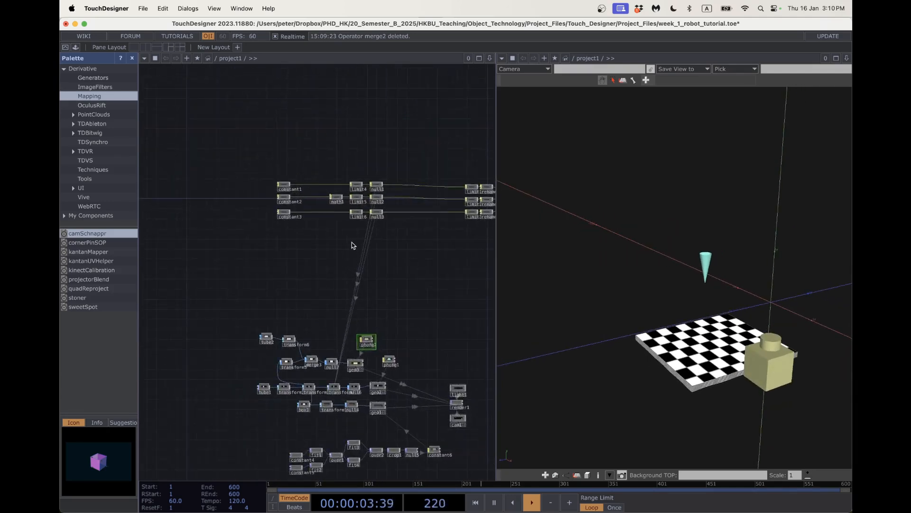
pyautogui.moveTo(414, 258); pyautogui.dragTo(369, 249)
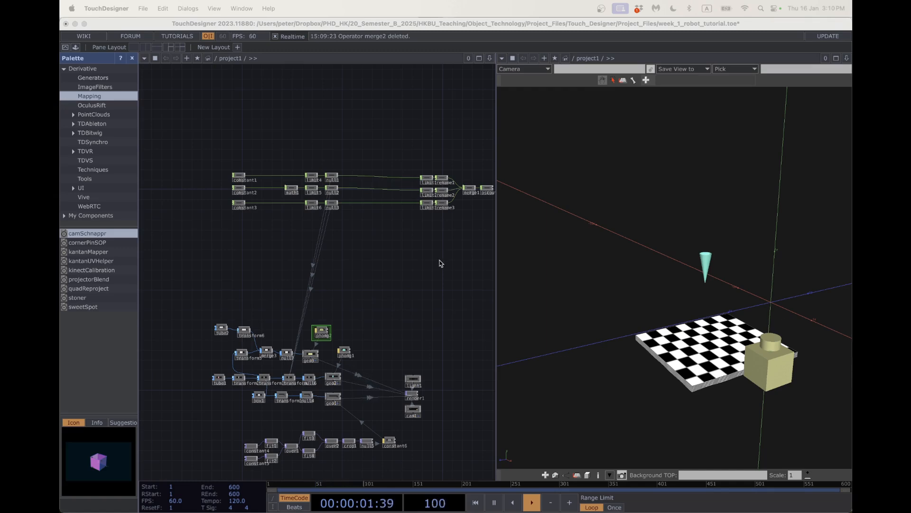
pyautogui.moveTo(396, 202); pyautogui.dragTo(360, 248)
pyautogui.scroll(4, 359, 248)
pyautogui.moveTo(361, 294); pyautogui.dragTo(415, 311)
pyautogui.scroll(5, 313, 242)
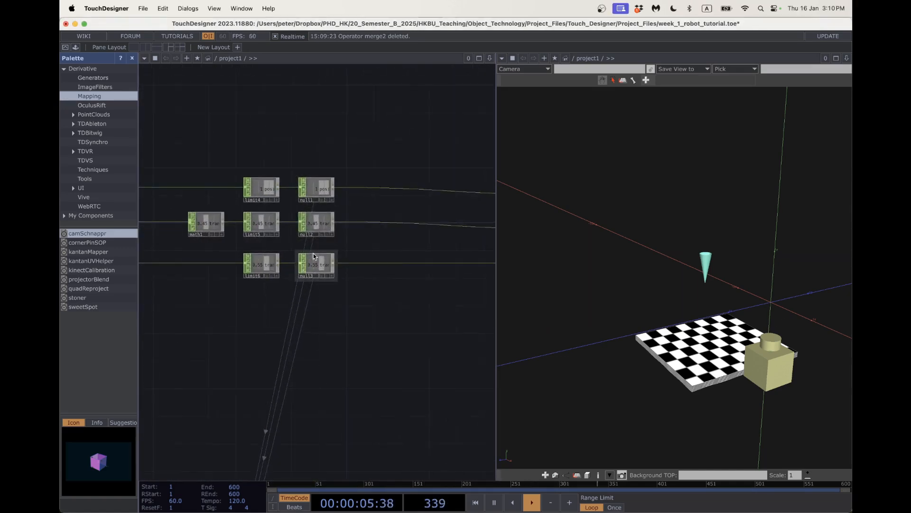
pyautogui.scroll(-2, 413, 337)
pyautogui.moveTo(412, 337); pyautogui.dragTo(190, 328)
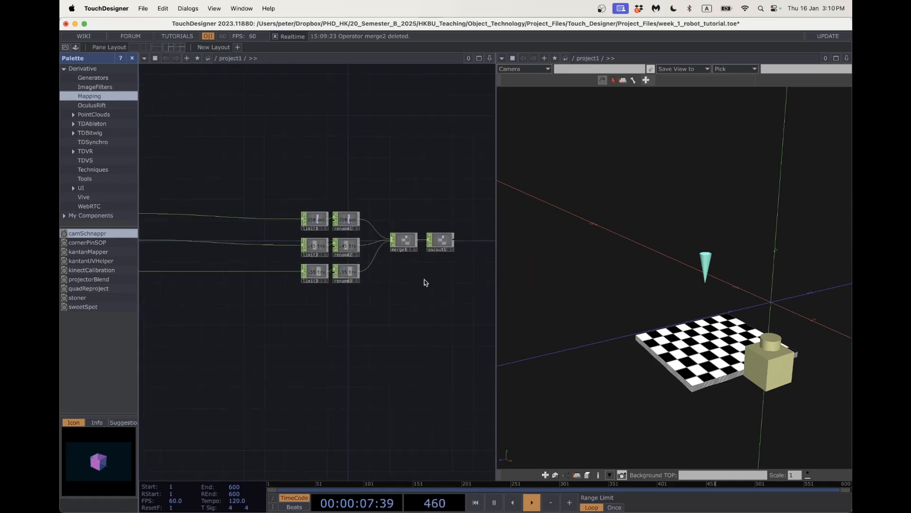
pyautogui.scroll(7, 427, 254)
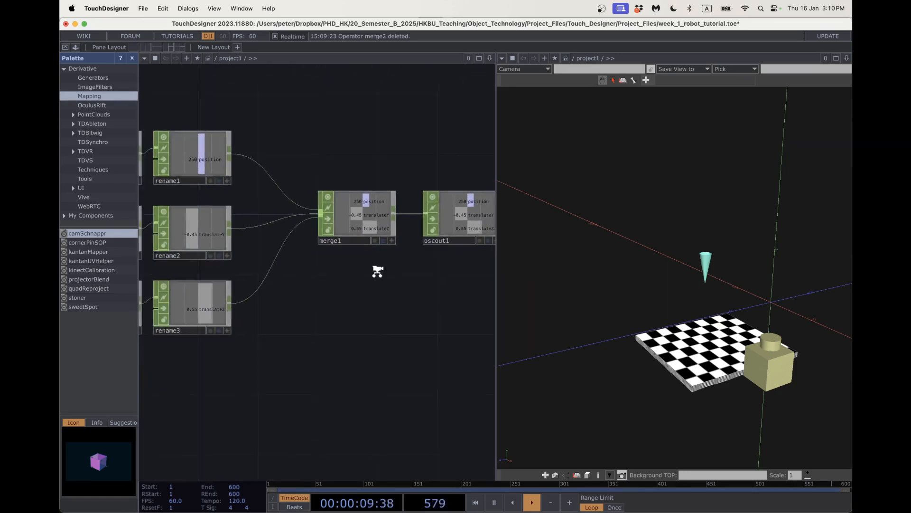
pyautogui.scroll(-1, 378, 271)
pyautogui.moveTo(377, 300); pyautogui.dragTo(475, 307)
pyautogui.scroll(-3, 304, 359)
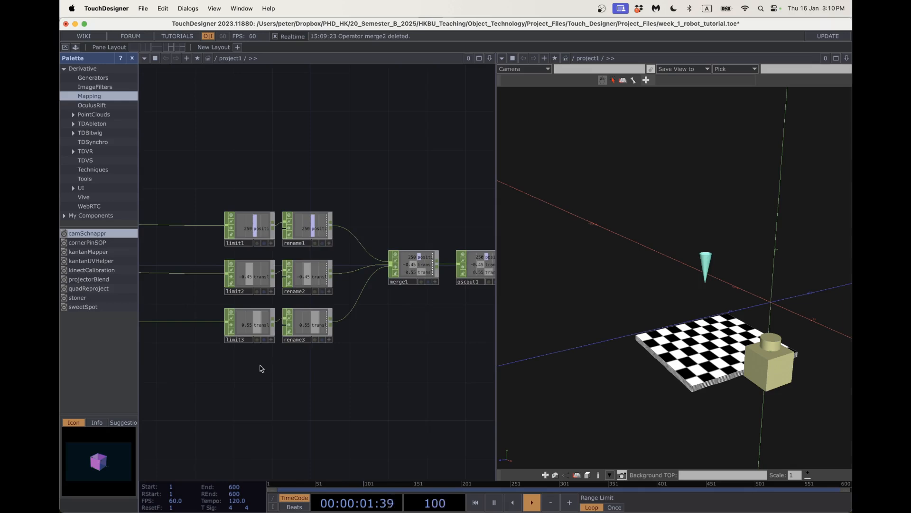
pyautogui.moveTo(260, 369); pyautogui.dragTo(381, 361)
pyautogui.moveTo(300, 359); pyautogui.dragTo(408, 360)
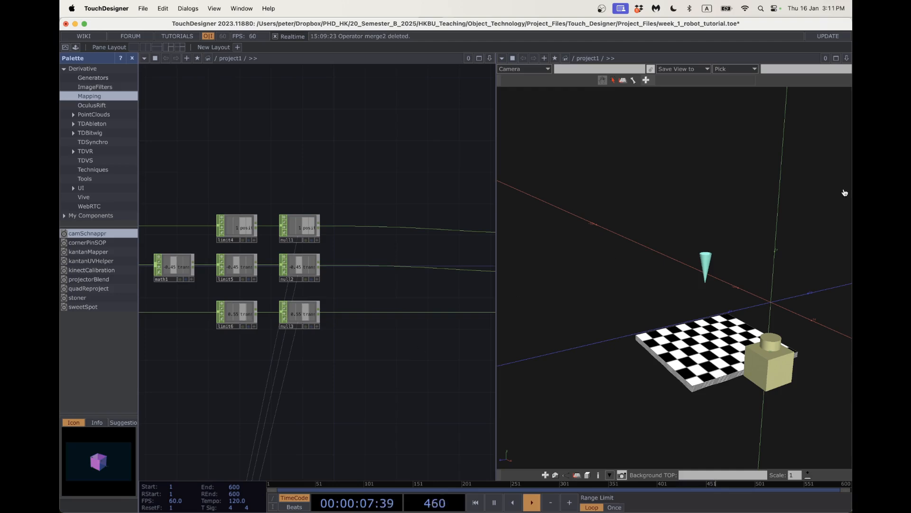
pyautogui.press('super+Tab')
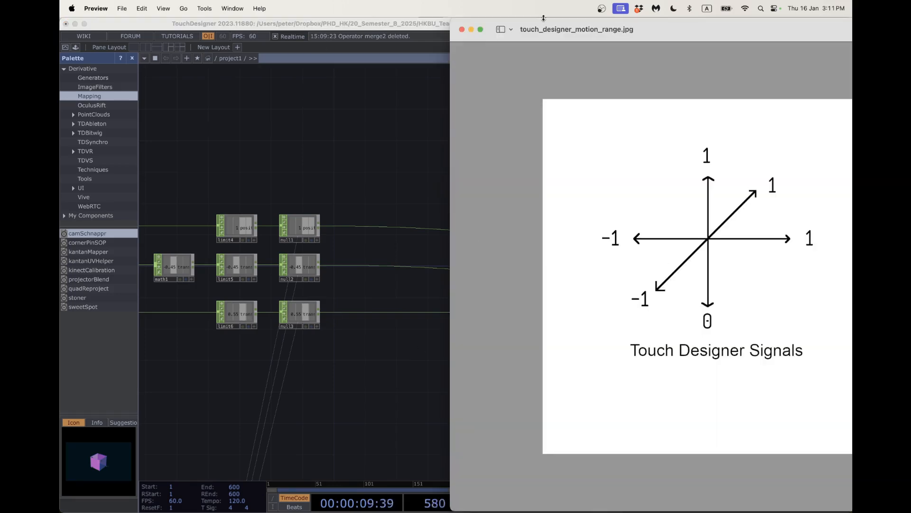
pyautogui.moveTo(687, 29); pyautogui.dragTo(306, 3)
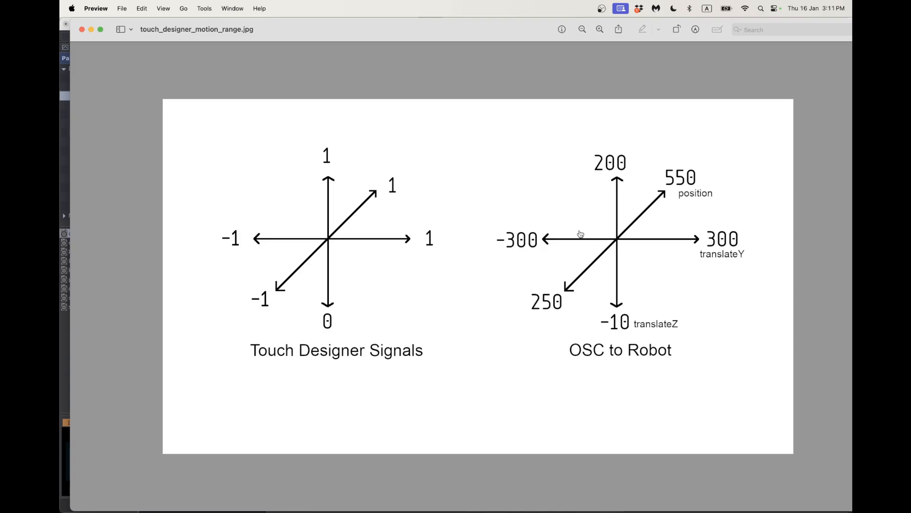
pyautogui.press('super+Tab')
pyautogui.moveTo(432, 354); pyautogui.dragTo(396, 343)
pyautogui.scroll(-3, 404, 343)
pyautogui.moveTo(489, 328); pyautogui.dragTo(386, 320)
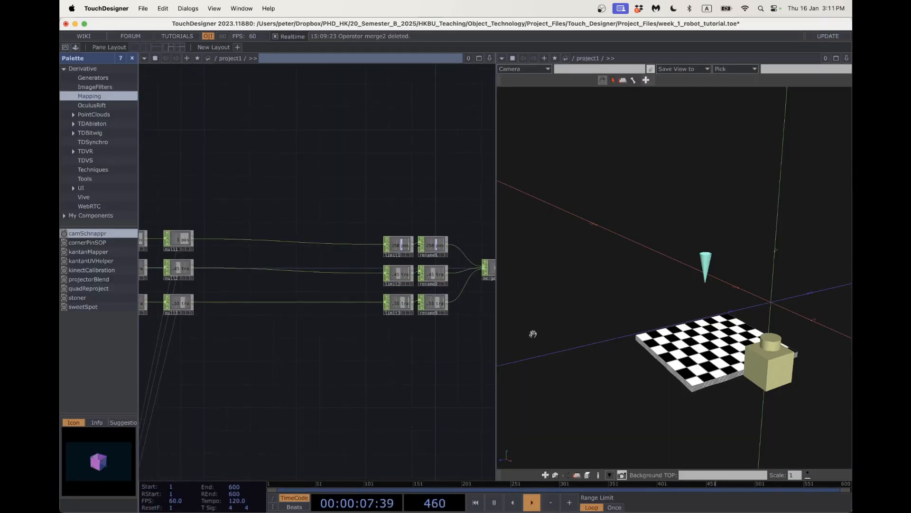
# Insert Math CHOPs math2 and math3 on the null1→limit1 and null2→limit2 wires.
pyautogui.rightClick(353, 241)
pyautogui.click(365, 233)
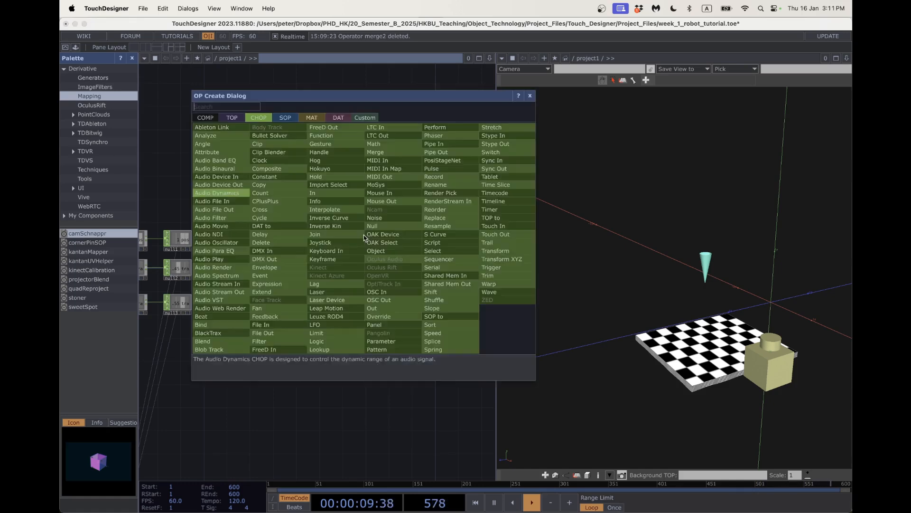
pyautogui.write('math')
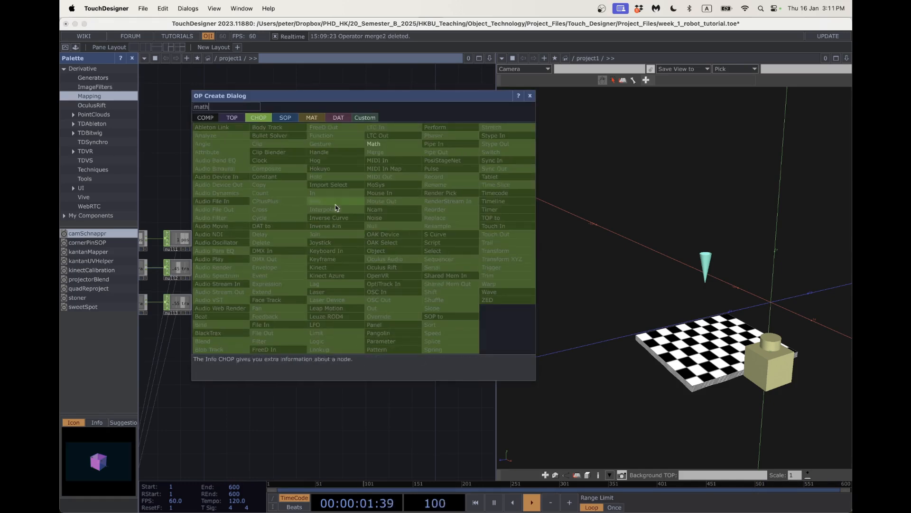
pyautogui.click(380, 146)
pyautogui.click(357, 241)
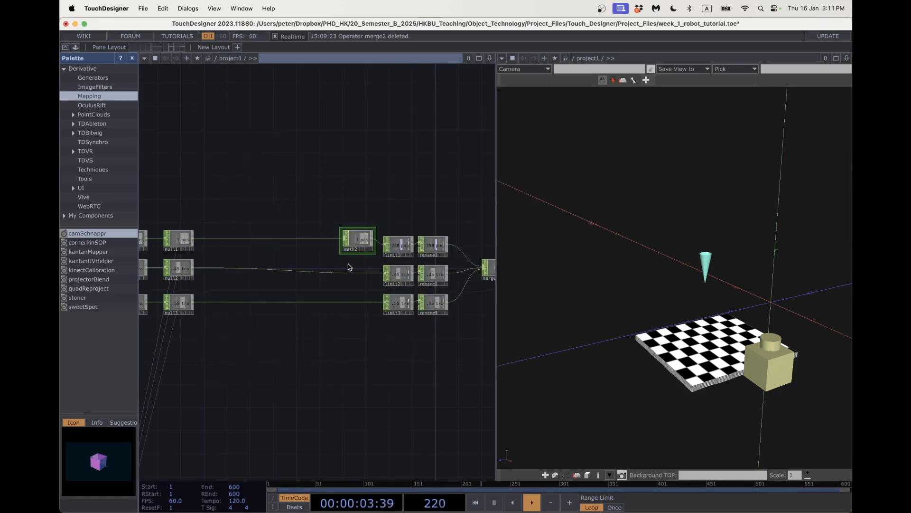
pyautogui.rightClick(351, 276)
pyautogui.click(375, 265)
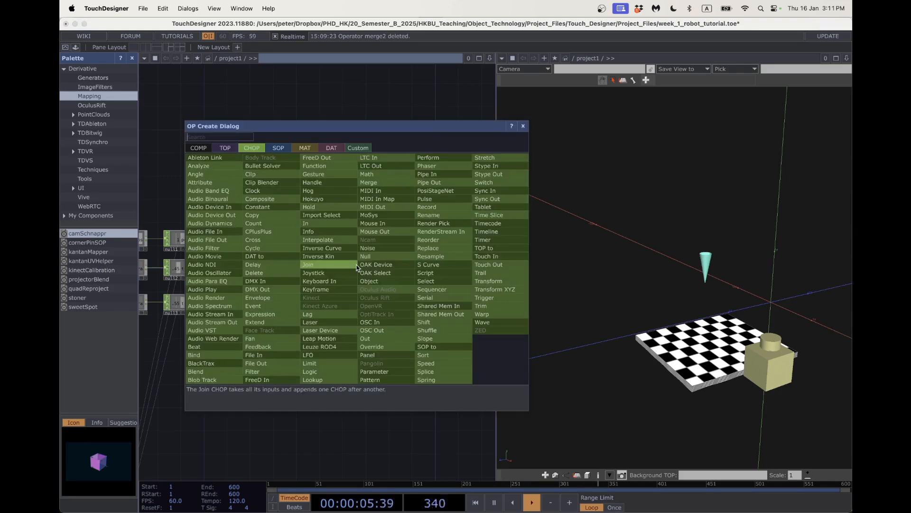
pyautogui.write('math')
pyautogui.click(372, 176)
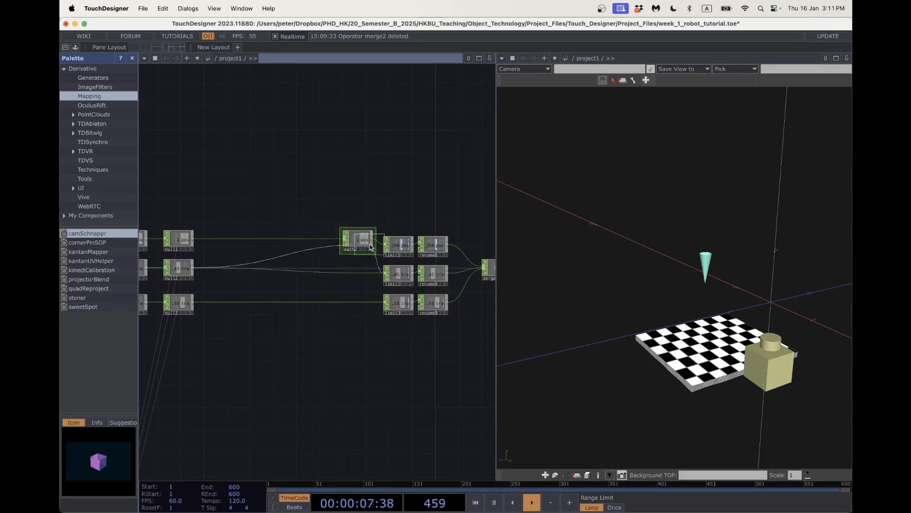
pyautogui.click(359, 274)
# Insert math4 on the null3→limit3 wire and line math2 up with limit1.
pyautogui.rightClick(358, 300)
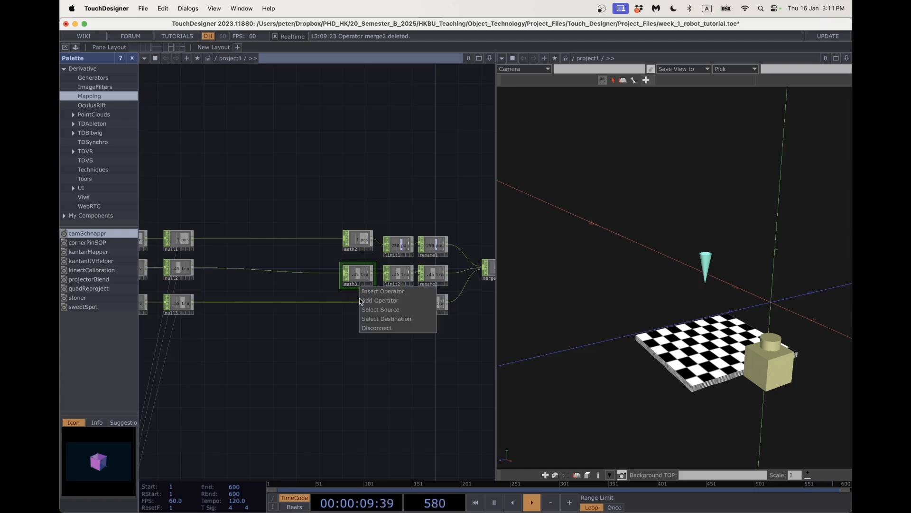
pyautogui.click(369, 292)
pyautogui.write('hath')
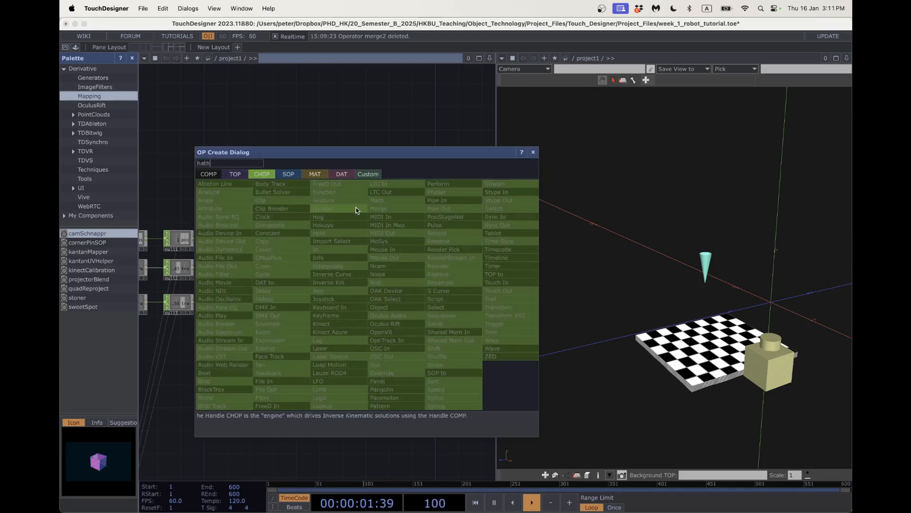
pyautogui.press('BackSpace')
pyautogui.press('BackSpace')
pyautogui.press('BackSpace')
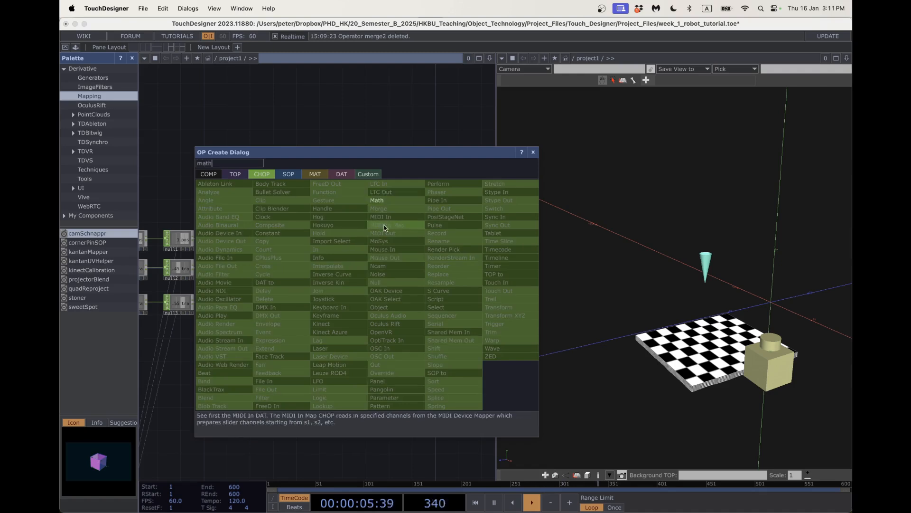
pyautogui.click(377, 200)
pyautogui.click(358, 284)
pyautogui.click(359, 304)
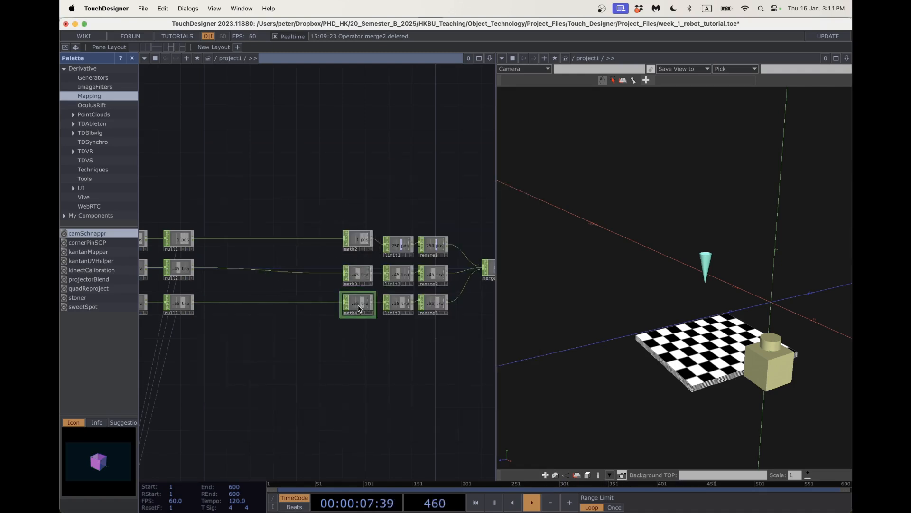
pyautogui.moveTo(385, 355); pyautogui.dragTo(364, 362)
pyautogui.moveTo(345, 257); pyautogui.dragTo(345, 263)
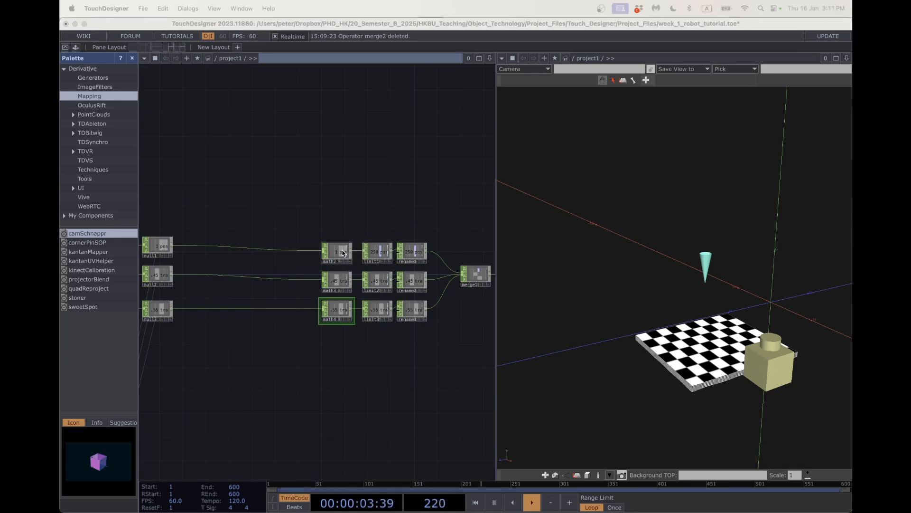
pyautogui.click(343, 253)
pyautogui.hscroll(3, 387, 201)
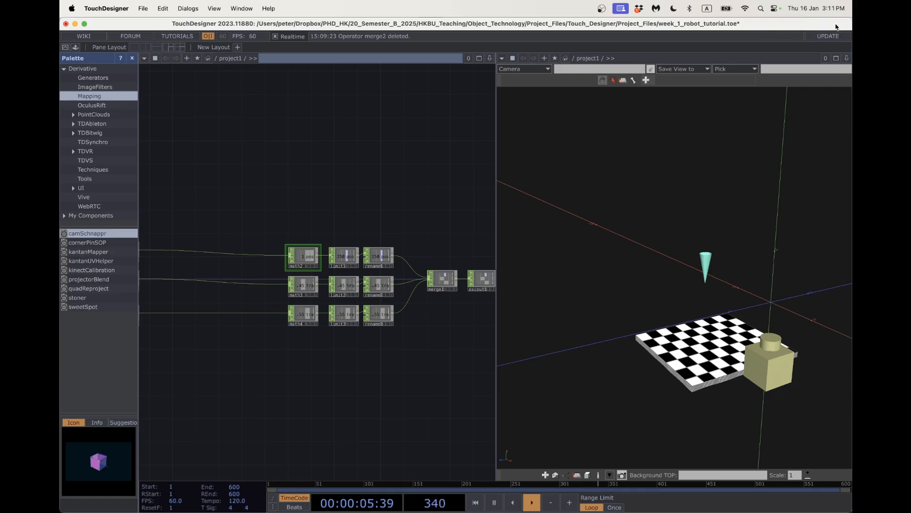
# Resize TouchDesigner beside the robot diagram showing the OSC to Robot ranges.
pyautogui.moveTo(848, 22); pyautogui.dragTo(576, 2)
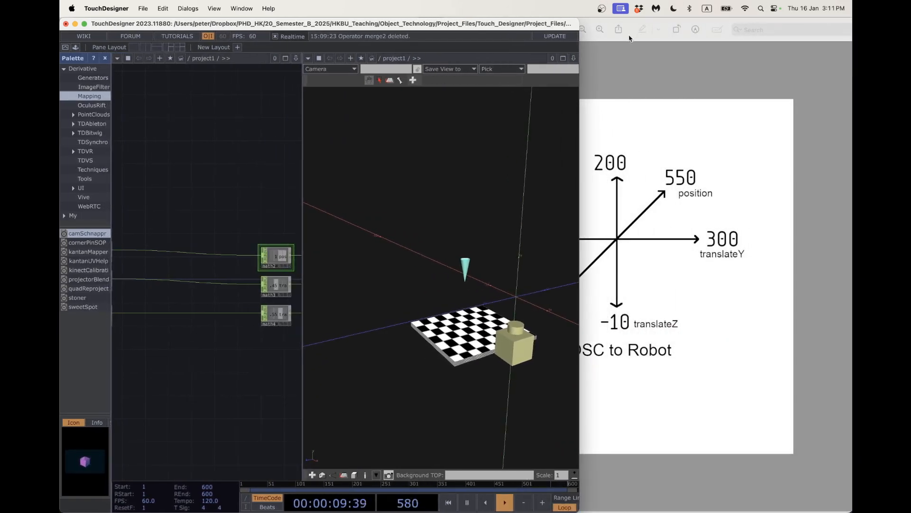
pyautogui.moveTo(630, 38); pyautogui.dragTo(731, 36)
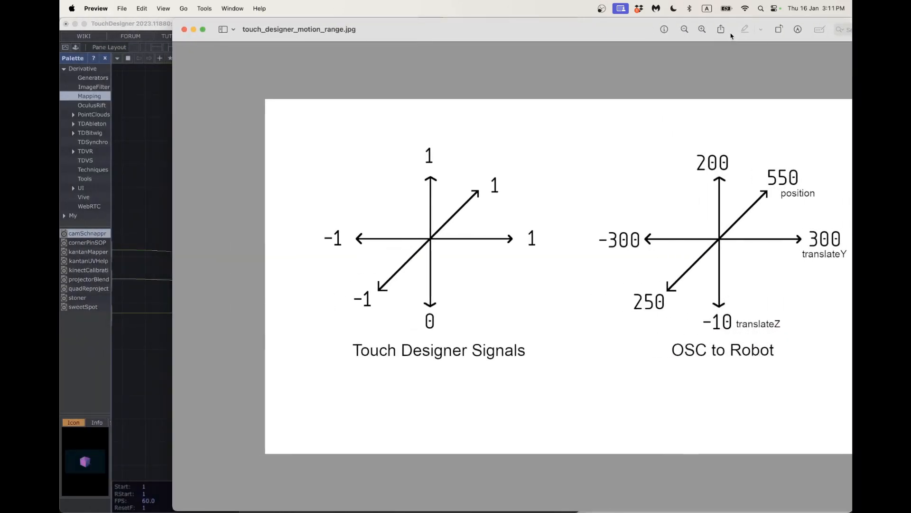
pyautogui.click(153, 115)
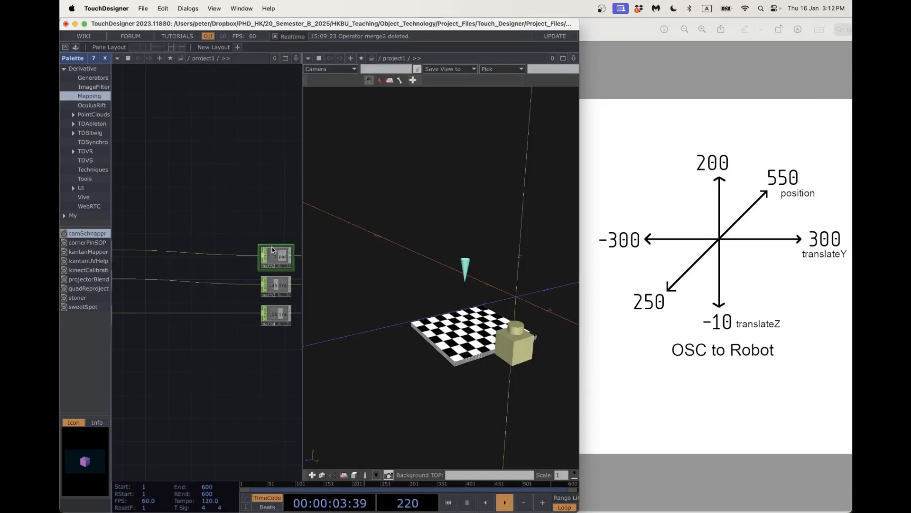
pyautogui.moveTo(235, 356)
pyautogui.mouseDown()
pyautogui.moveTo(157, 345)
pyautogui.moveTo(218, 350)
pyautogui.mouseUp()
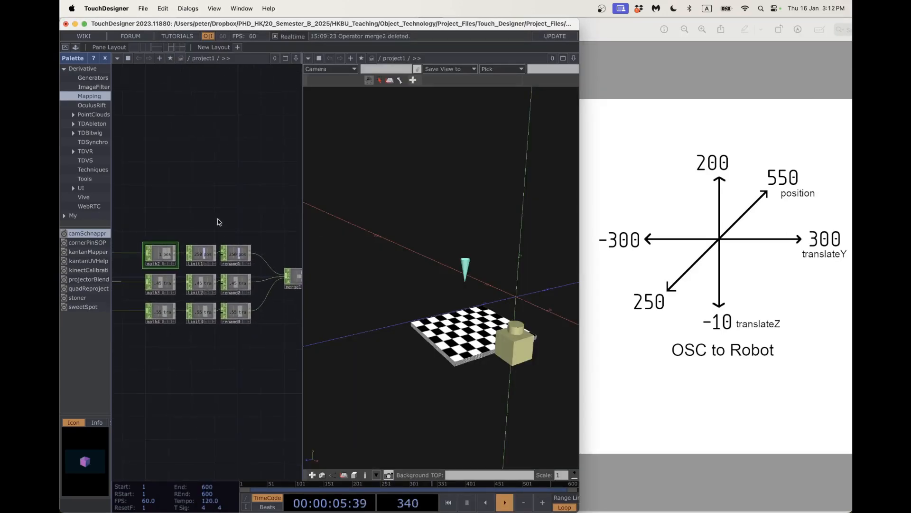
# On math2's Range page, enter -1 as the From Range low value.
pyautogui.press('p')
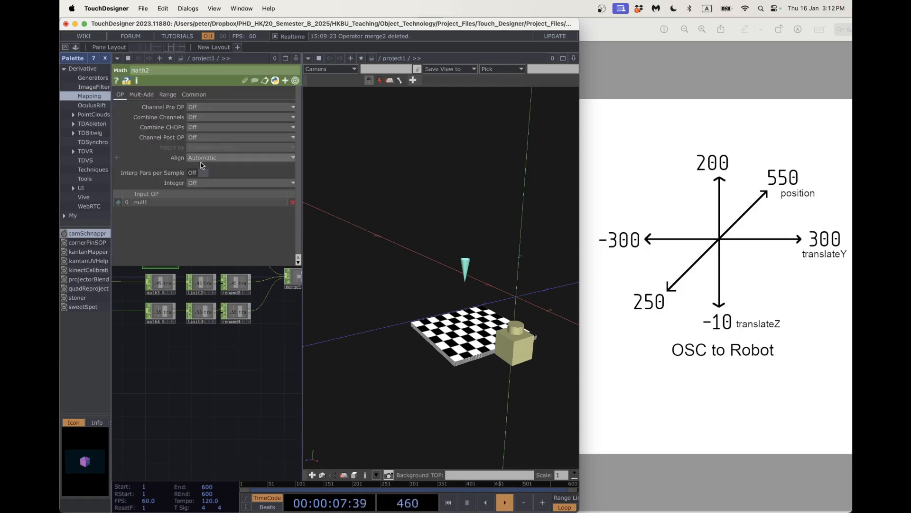
pyautogui.click(148, 95)
pyautogui.click(167, 94)
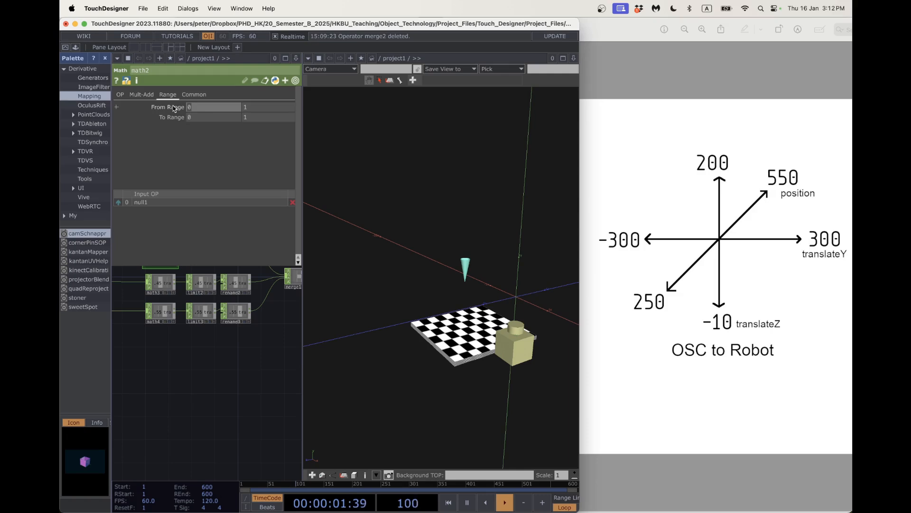
pyautogui.write('-1')
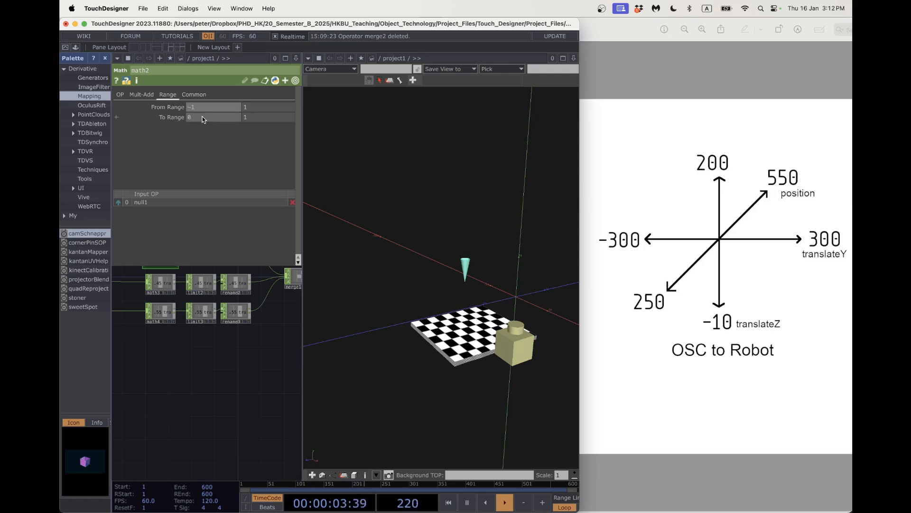
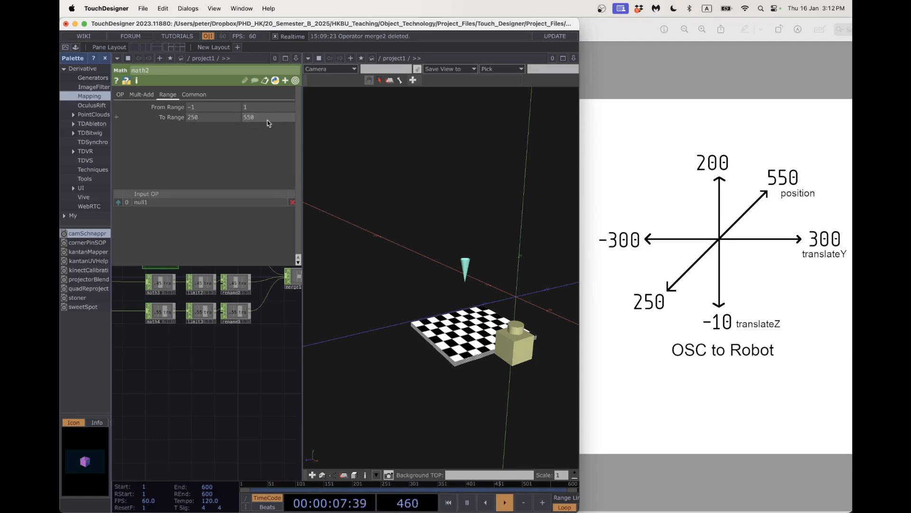
# Close math2's parameters and inspect the rename nodes: position 550, translateY -0.45, translateZ 0.55.
pyautogui.press('p')
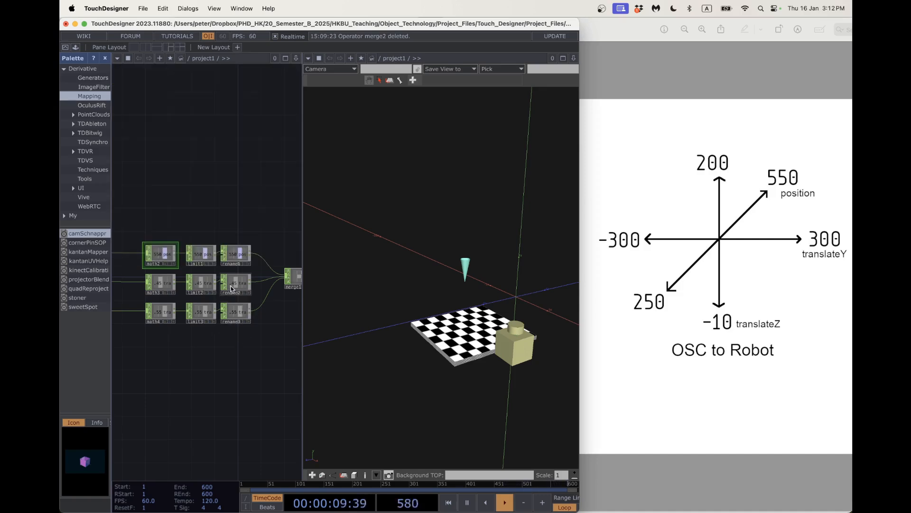
pyautogui.scroll(5, 231, 289)
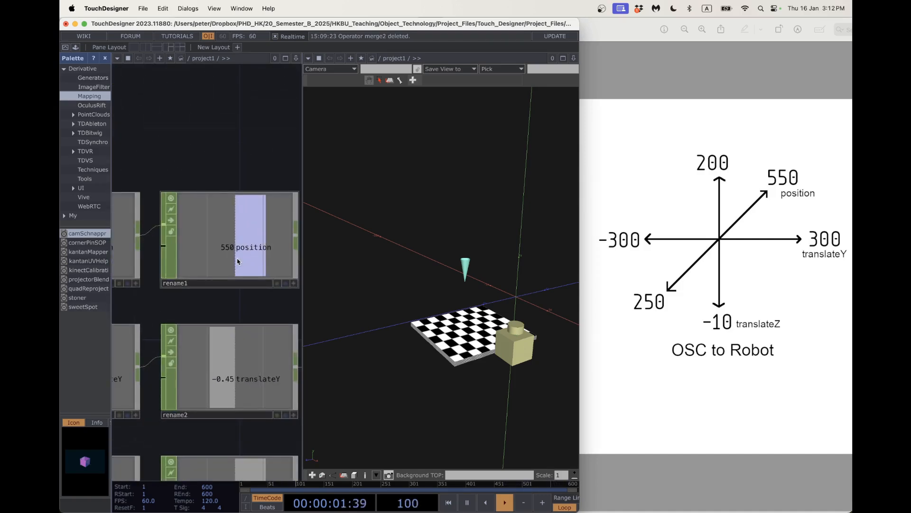
pyautogui.scroll(-4, 237, 259)
pyautogui.scroll(8, 233, 247)
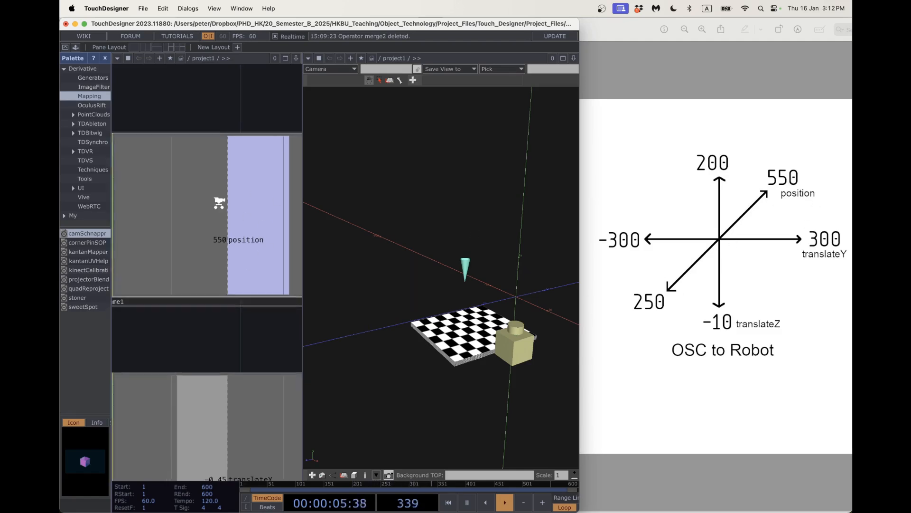
pyautogui.scroll(-8, 220, 200)
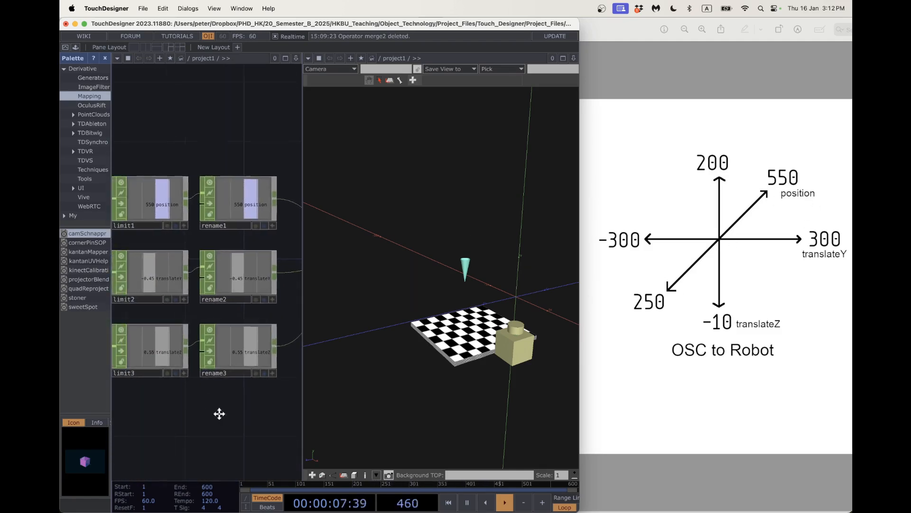
pyautogui.scroll(2, 250, 297)
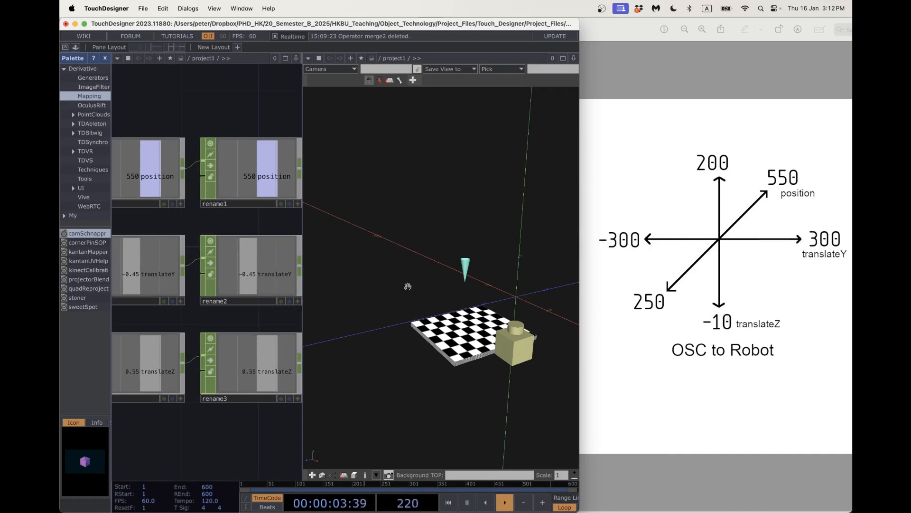
pyautogui.scroll(-5, 185, 412)
pyautogui.moveTo(202, 422); pyautogui.dragTo(277, 389)
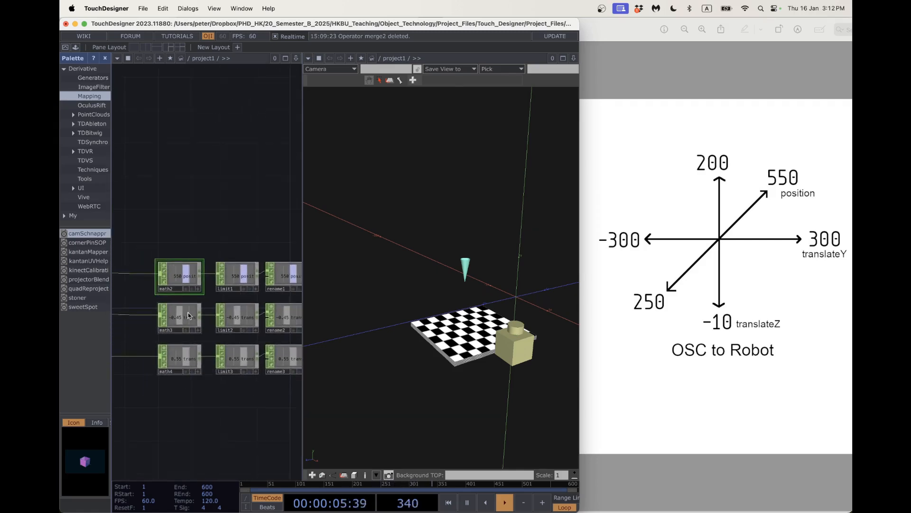
# Set math3's range to map From -1–1 To -300–300.
pyautogui.press('p')
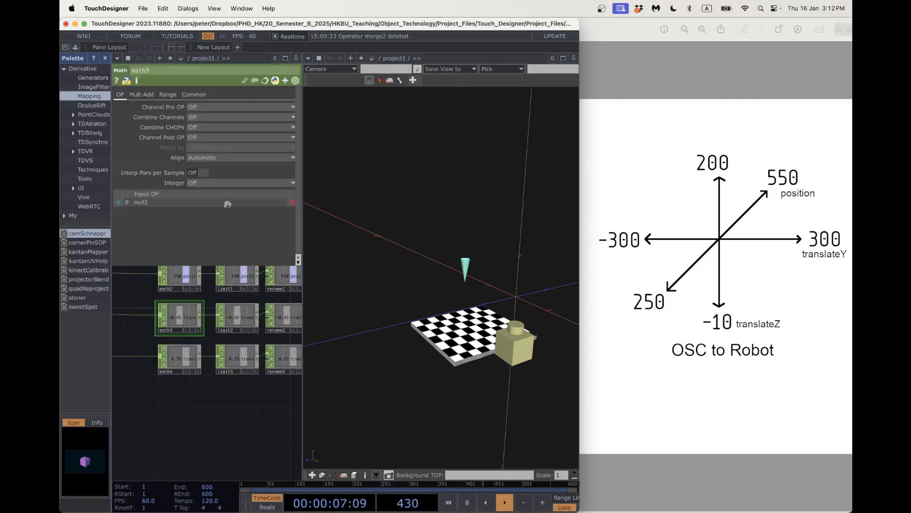
pyautogui.click(163, 95)
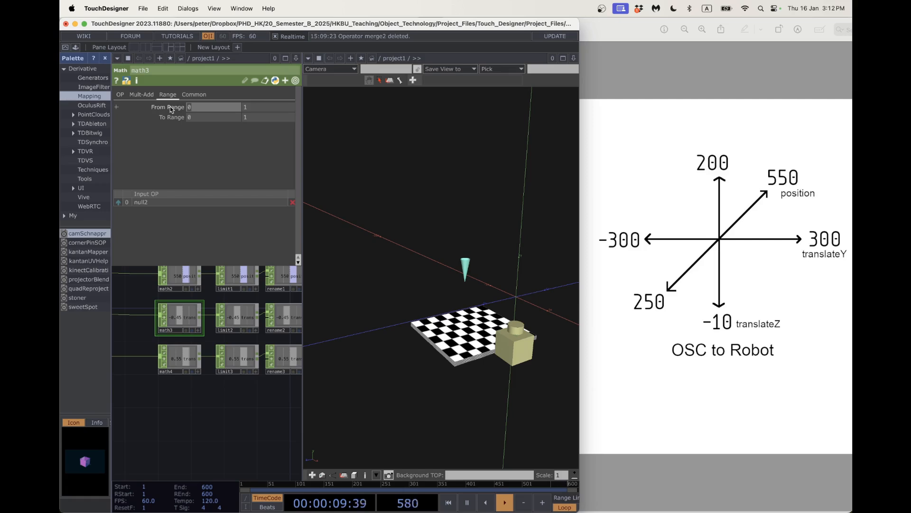
pyautogui.write('-1')
pyautogui.click(188, 117)
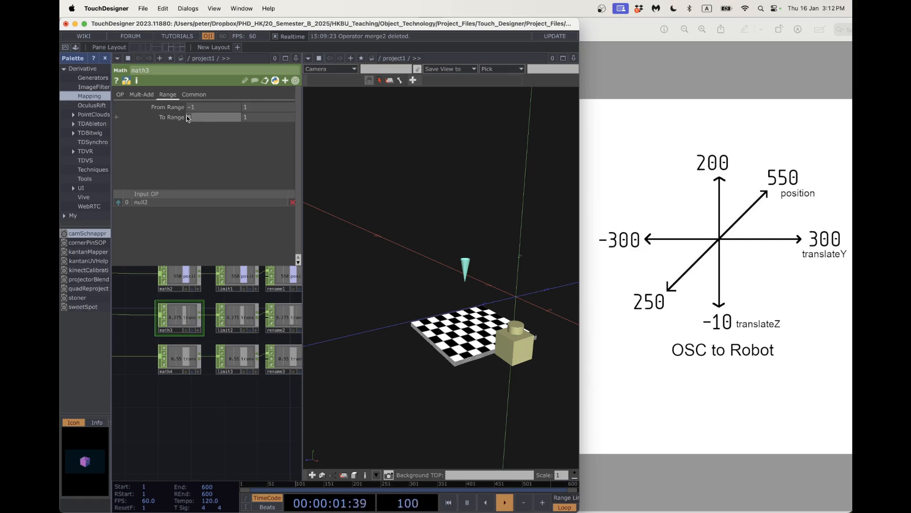
pyautogui.write('-300')
pyautogui.press('Tab')
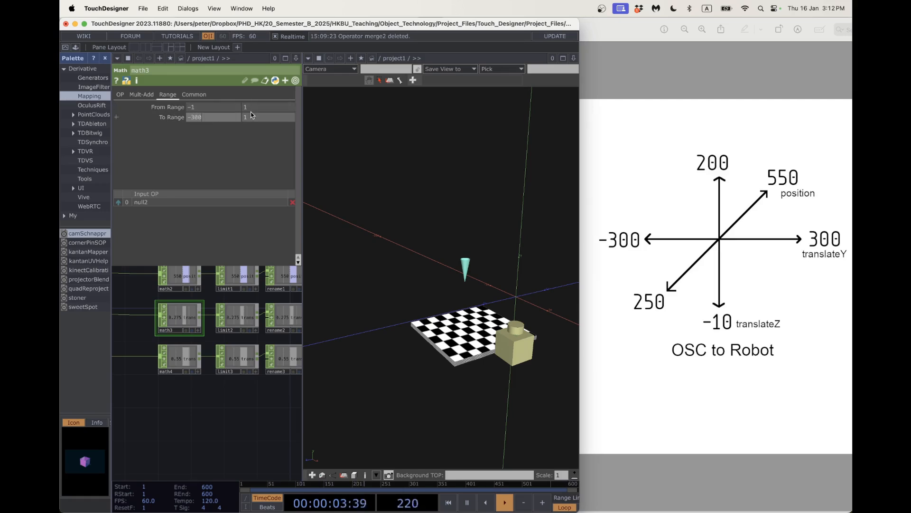
pyautogui.write('300')
pyautogui.press('Return')
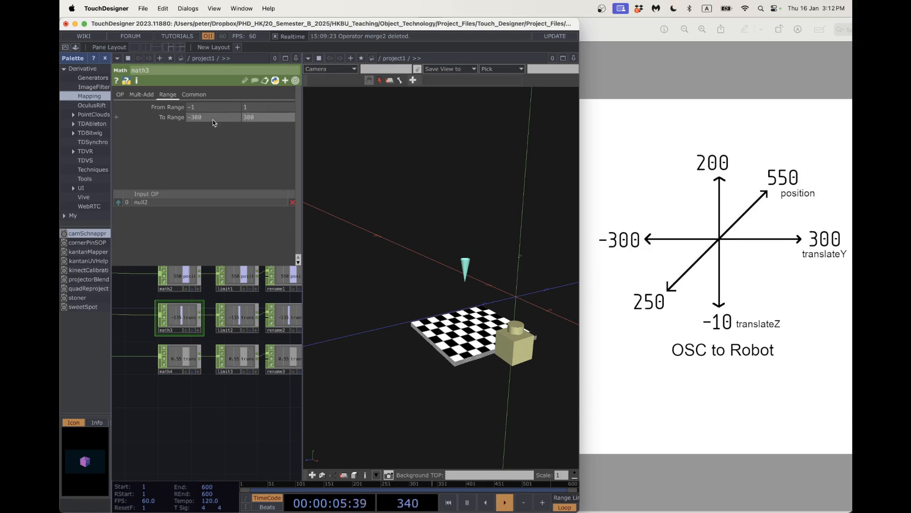
# Set math4's To Range to -10 and 200 for translateZ.
pyautogui.click(182, 364)
pyautogui.click(168, 95)
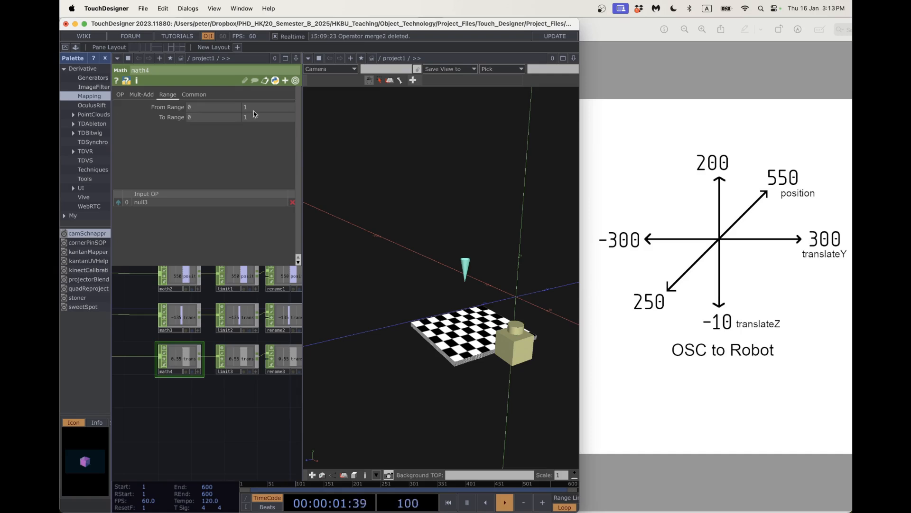
pyautogui.moveTo(209, 116); pyautogui.dragTo(177, 117)
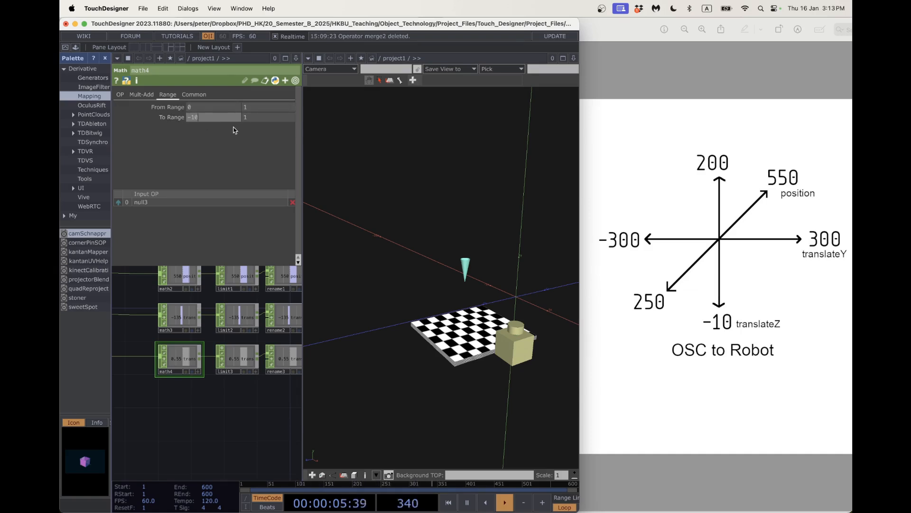
pyautogui.press('Tab')
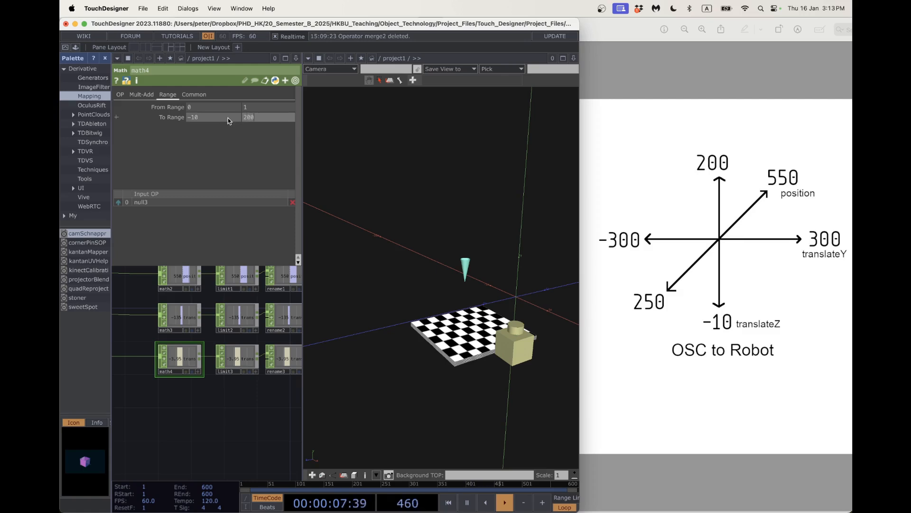
pyautogui.press('Return')
# Close math4's parameters and maximize the TouchDesigner window over the diagram.
pyautogui.press('p')
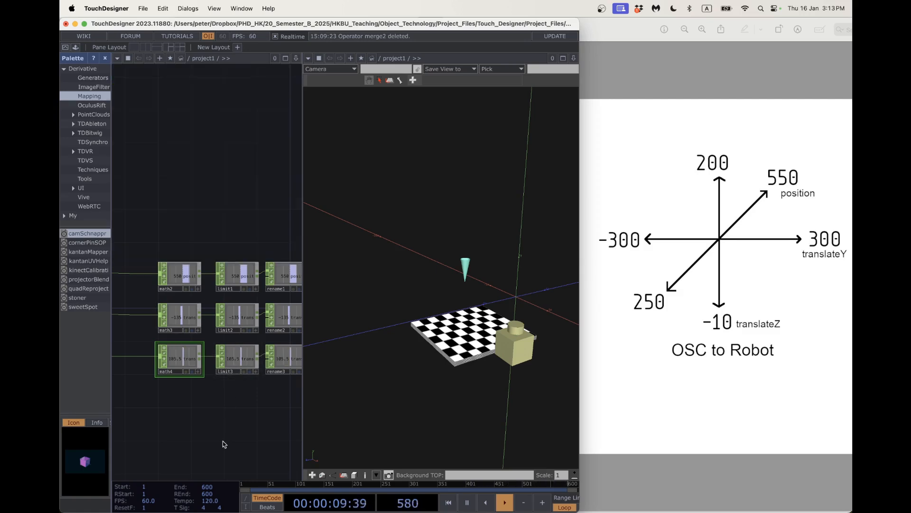
pyautogui.scroll(-10, 224, 417)
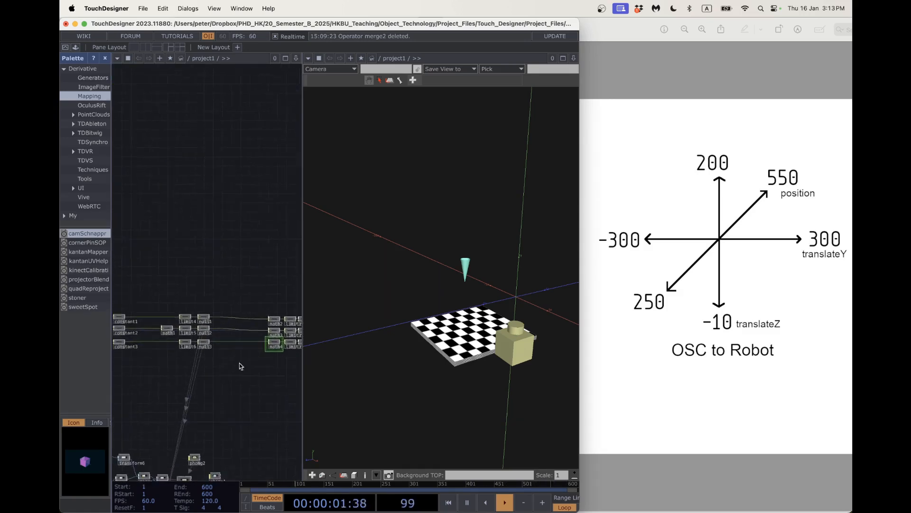
pyautogui.hscroll(-4, 184, 370)
pyautogui.scroll(-6, 179, 376)
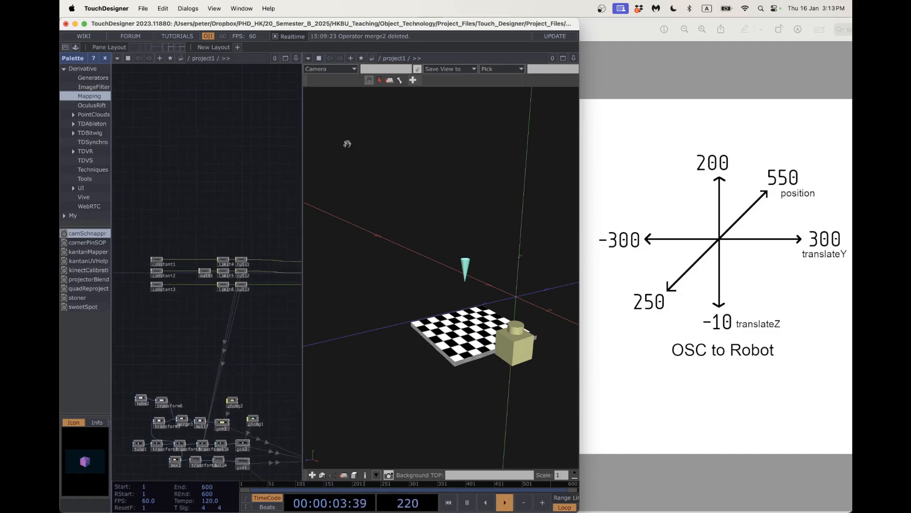
pyautogui.doubleClick(357, 26)
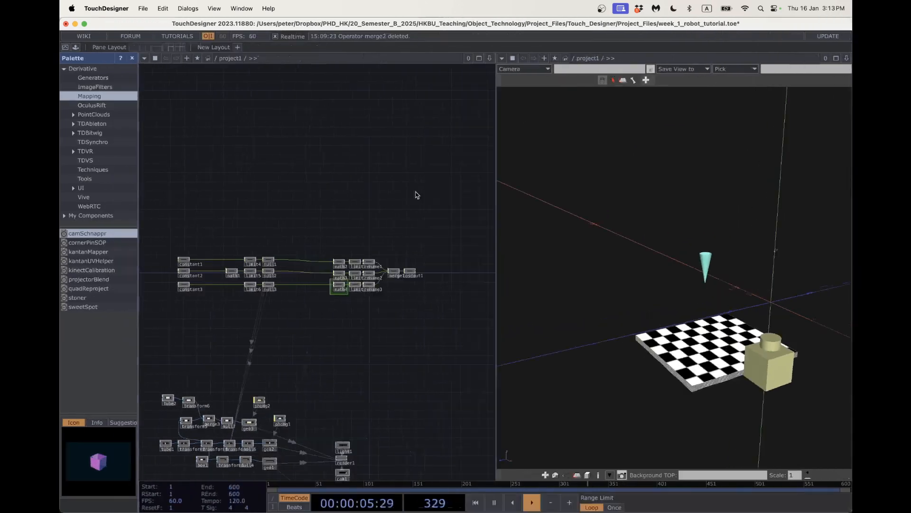
pyautogui.hscroll(-3, 272, 334)
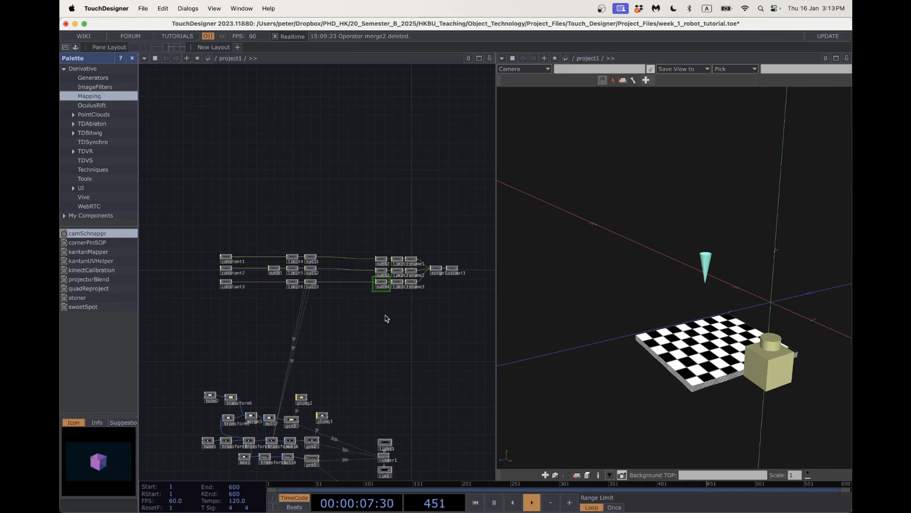
pyautogui.scroll(3, 246, 303)
# Drag constant1's position to 0.85 and constant2's translateY to 1, moving the cone.
pyautogui.click(219, 247)
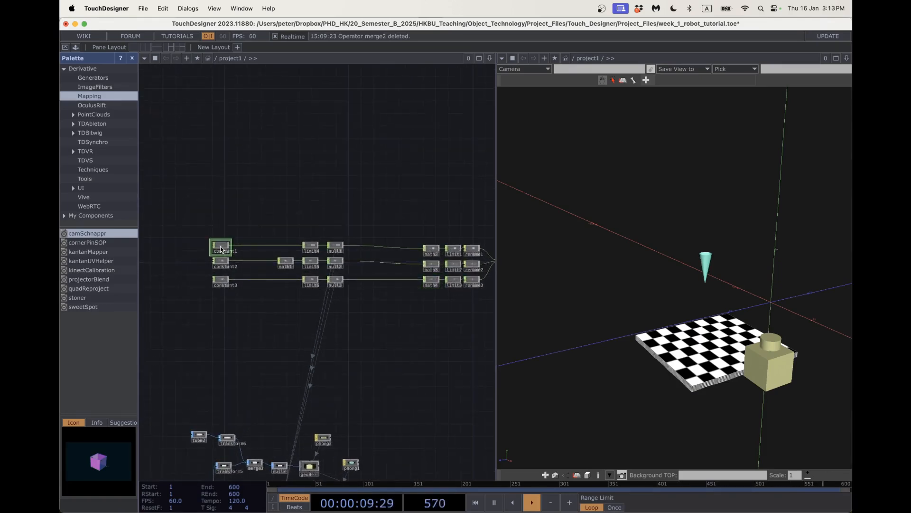
pyautogui.press('p')
pyautogui.moveTo(487, 117)
pyautogui.mouseDown()
pyautogui.moveTo(456, 118)
pyautogui.moveTo(487, 118)
pyautogui.mouseUp()
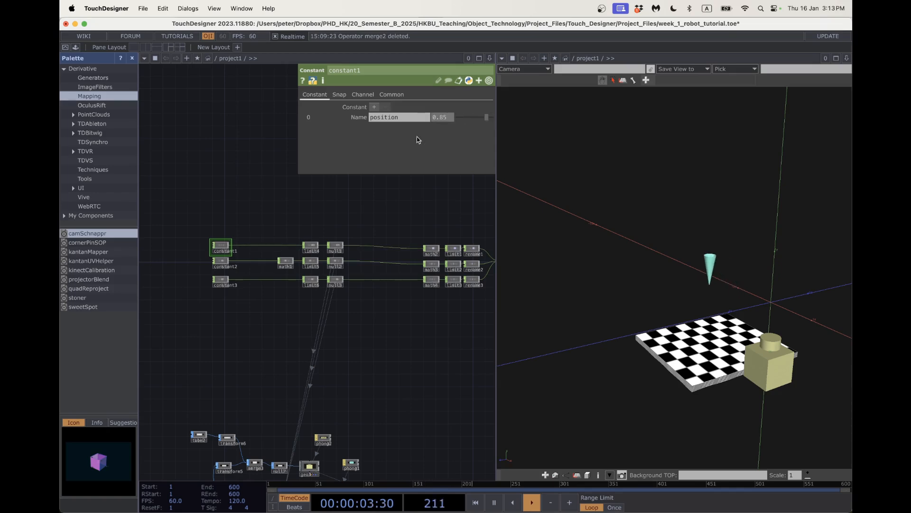
pyautogui.click(220, 264)
pyautogui.moveTo(464, 119)
pyautogui.mouseDown()
pyautogui.moveTo(484, 119)
pyautogui.moveTo(458, 117)
pyautogui.mouseUp()
# Check constant3's translateZ of 0 and orbit the 3D scene to view the cone.
pyautogui.click(217, 281)
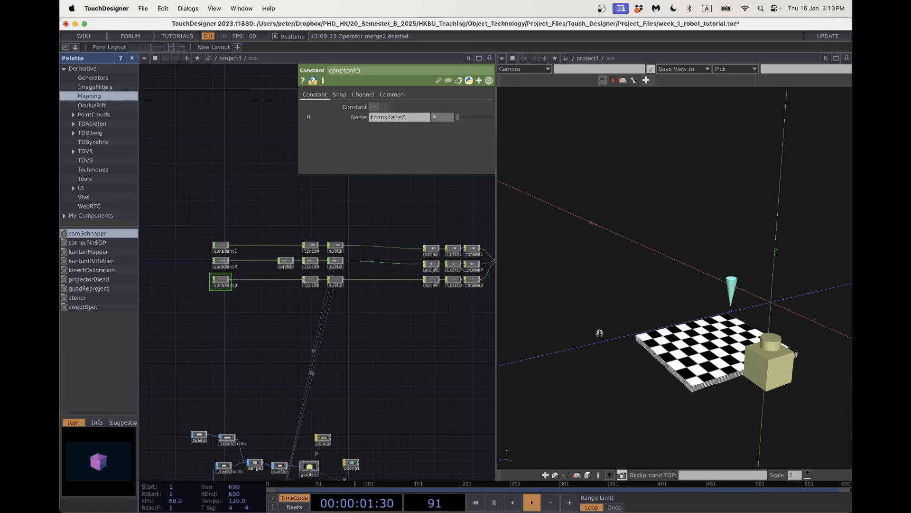
pyautogui.moveTo(600, 332); pyautogui.dragTo(621, 328)
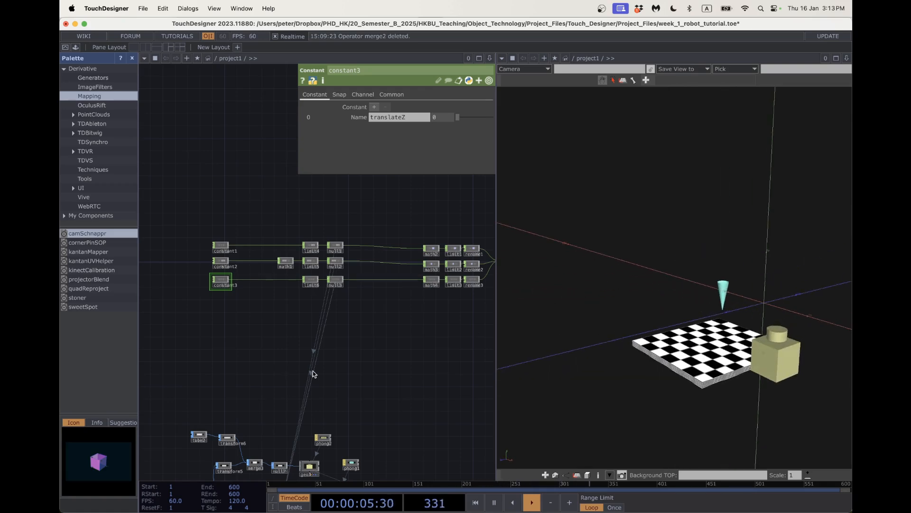
pyautogui.scroll(-1, 312, 370)
pyautogui.moveTo(254, 362); pyautogui.dragTo(282, 323)
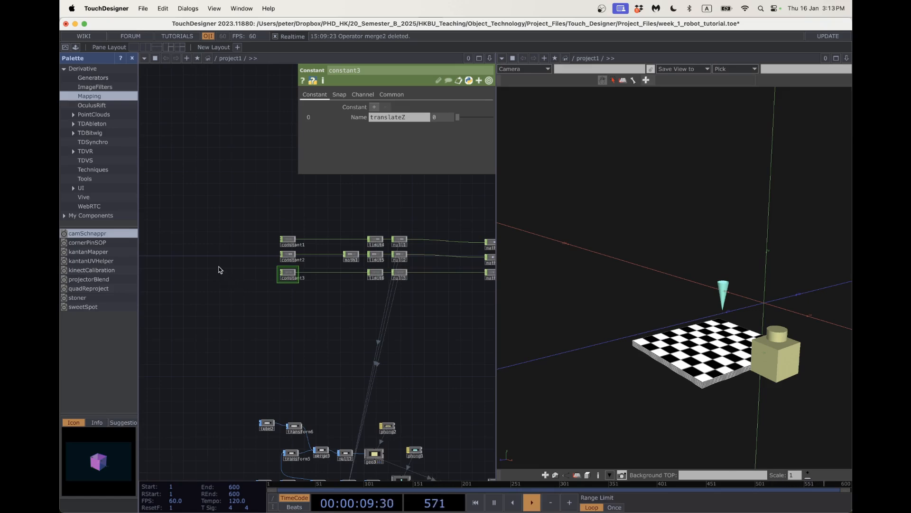
# Add a Mouse In CHOP (mousein1) to the network.
pyautogui.press('Tab')
pyautogui.write('mouse')
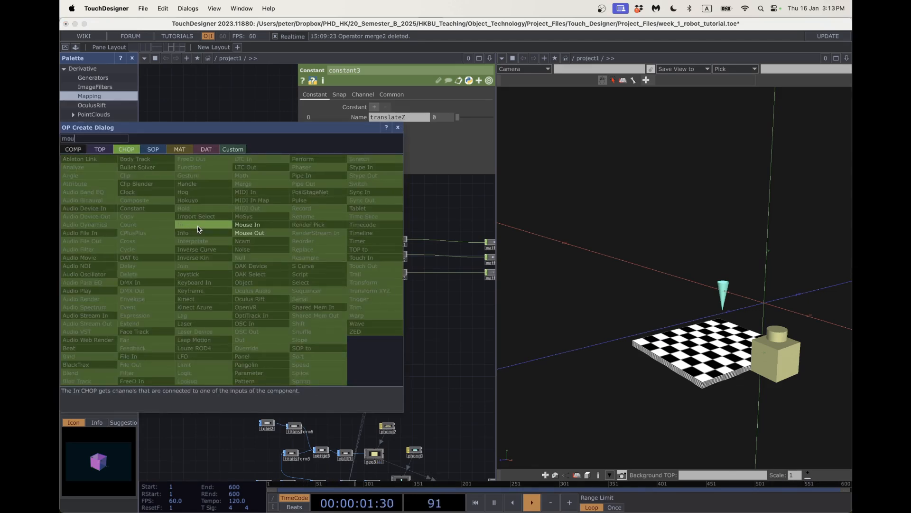
pyautogui.click(239, 228)
pyautogui.click(204, 284)
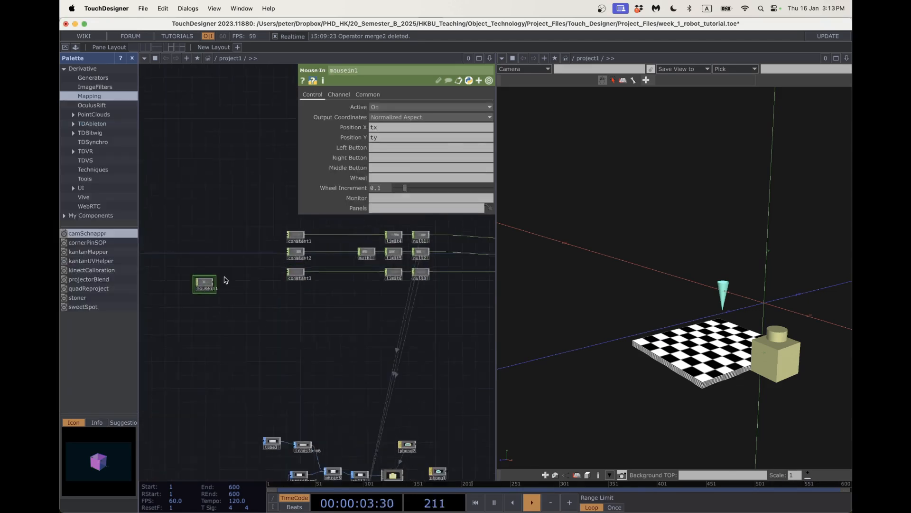
pyautogui.scroll(3, 227, 287)
pyautogui.scroll(3, 216, 294)
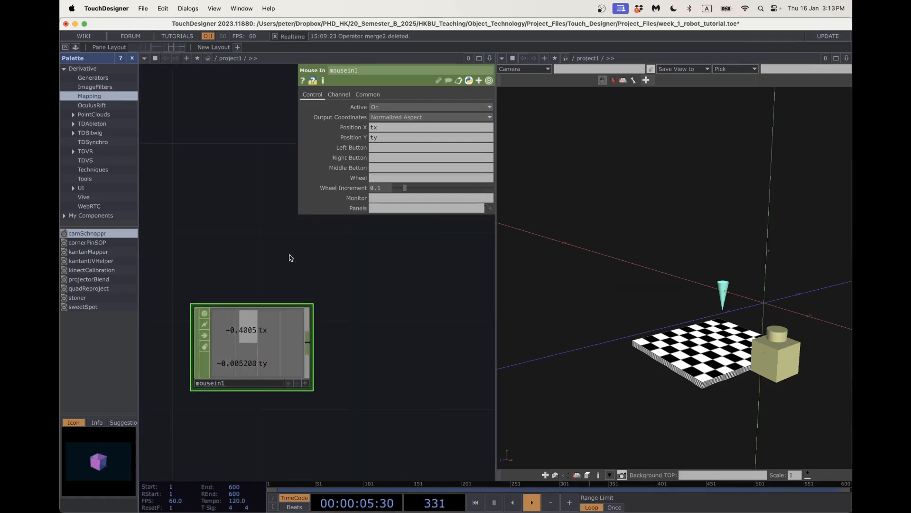
pyautogui.scroll(-2, 322, 299)
pyautogui.scroll(-2, 324, 314)
pyautogui.hscroll(2, 313, 342)
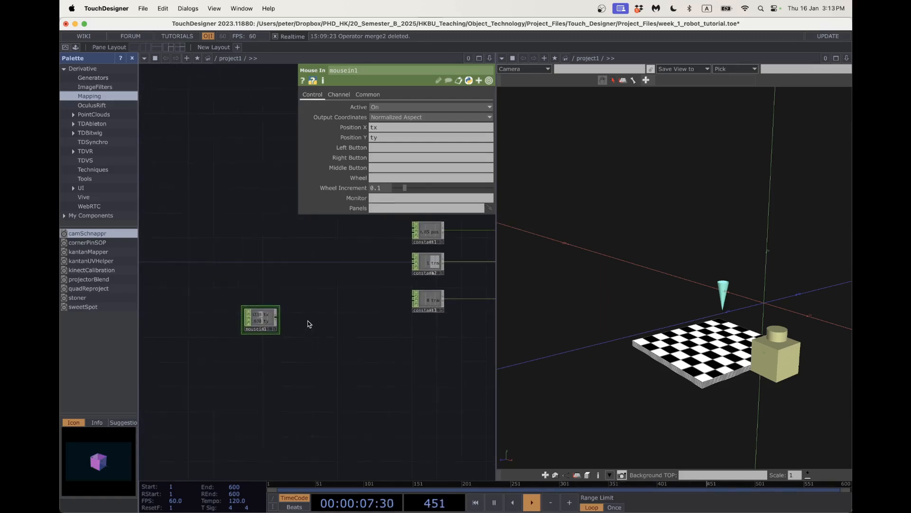
# Add a Select CHOP beside mousein1 and duplicate it as select2.
pyautogui.press('Tab')
pyautogui.write('se')
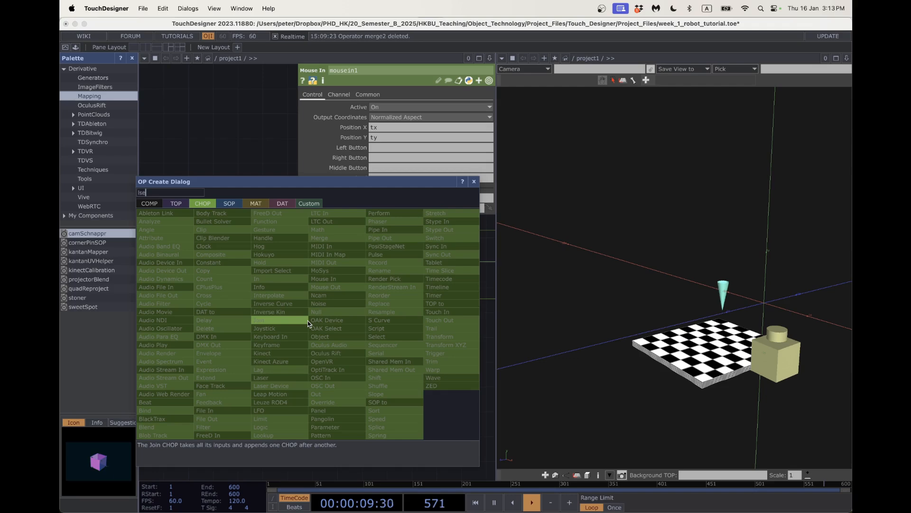
pyautogui.write('lec')
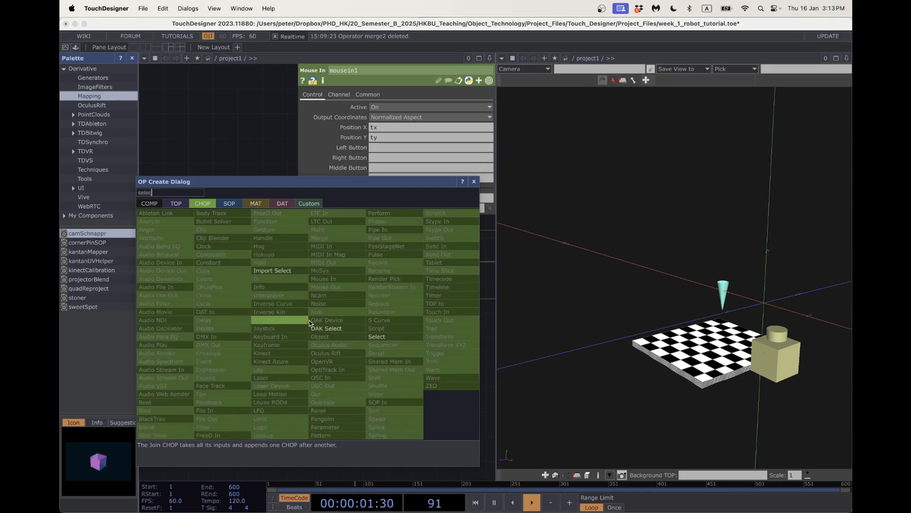
pyautogui.write('t')
pyautogui.press('Return')
pyautogui.click(346, 292)
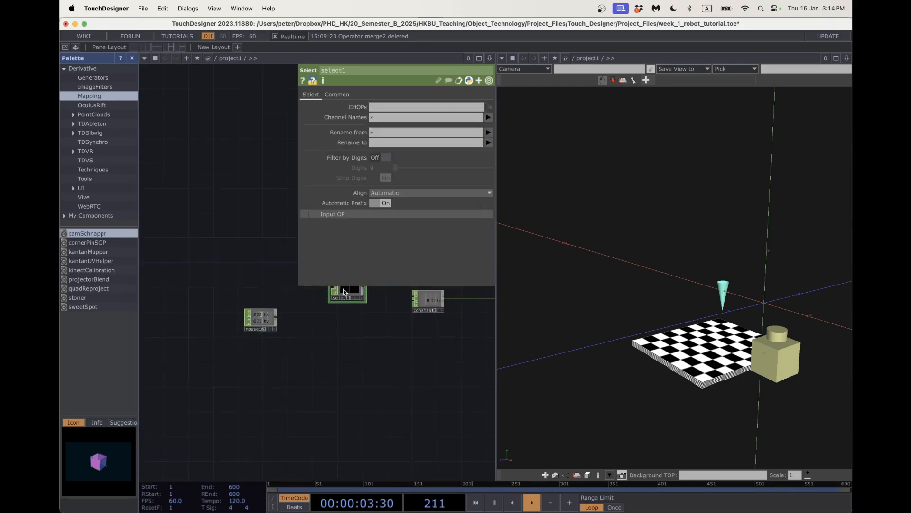
pyautogui.moveTo(344, 290); pyautogui.dragTo(320, 289)
pyautogui.moveTo(267, 321); pyautogui.dragTo(267, 339)
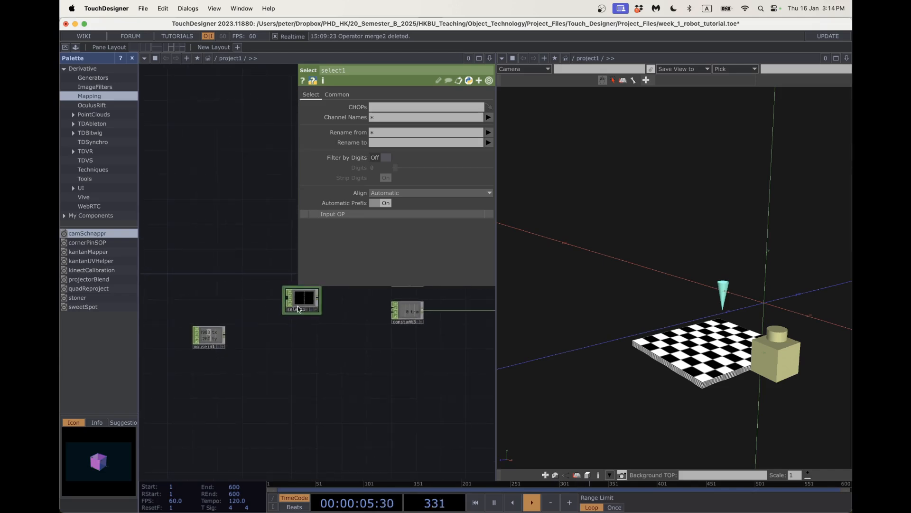
pyautogui.moveTo(298, 309); pyautogui.dragTo(272, 309)
pyautogui.press('super+c')
pyautogui.press('super+v')
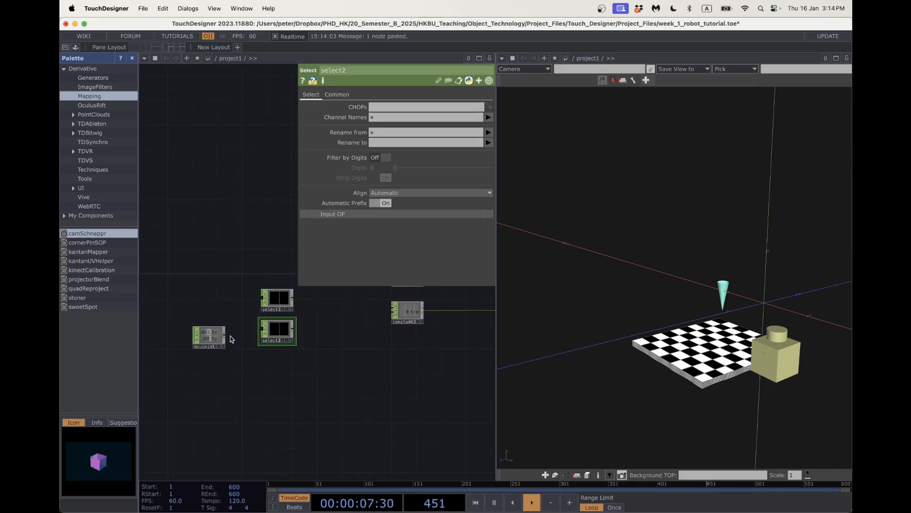
# Wire mousein1 into the selects, keeping tx in select1 and ty in select2.
pyautogui.moveTo(224, 336); pyautogui.dragTo(277, 345)
pyautogui.click(281, 300)
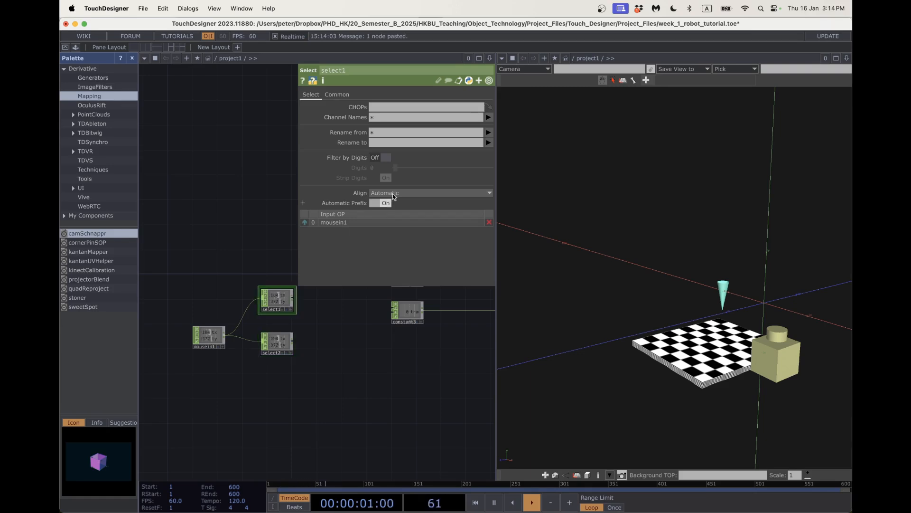
pyautogui.click(488, 118)
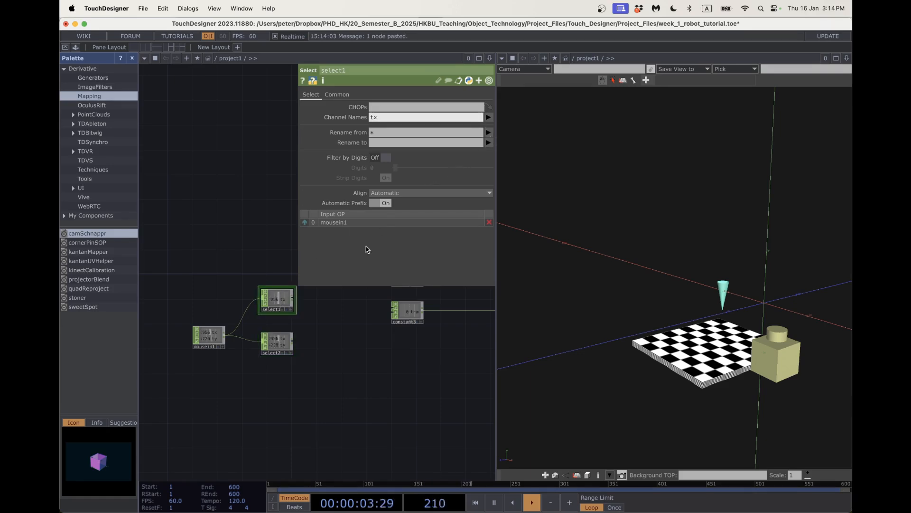
pyautogui.click(278, 342)
pyautogui.click(488, 118)
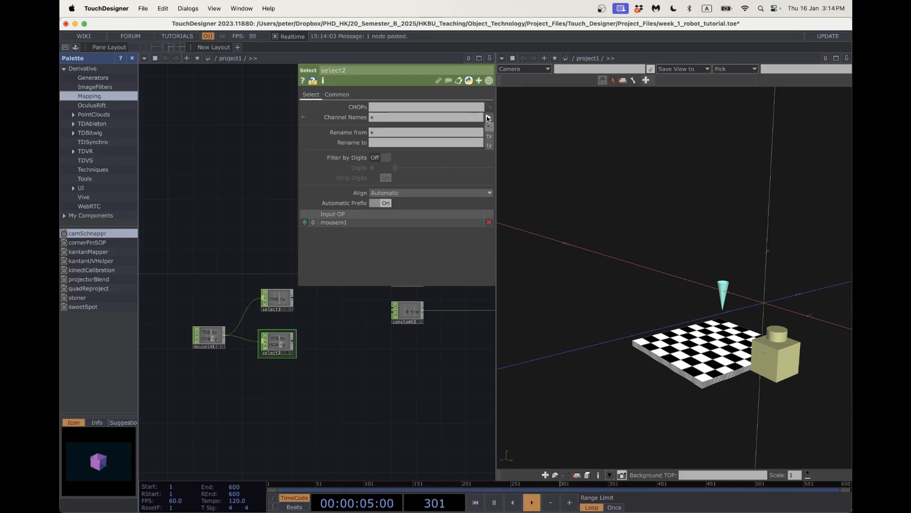
pyautogui.click(489, 145)
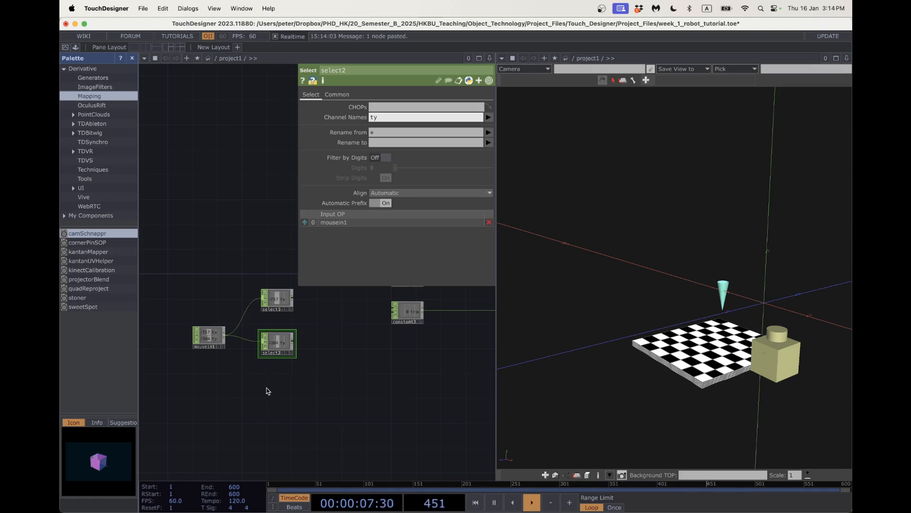
pyautogui.moveTo(268, 390); pyautogui.dragTo(285, 433)
pyautogui.scroll(5, 283, 372)
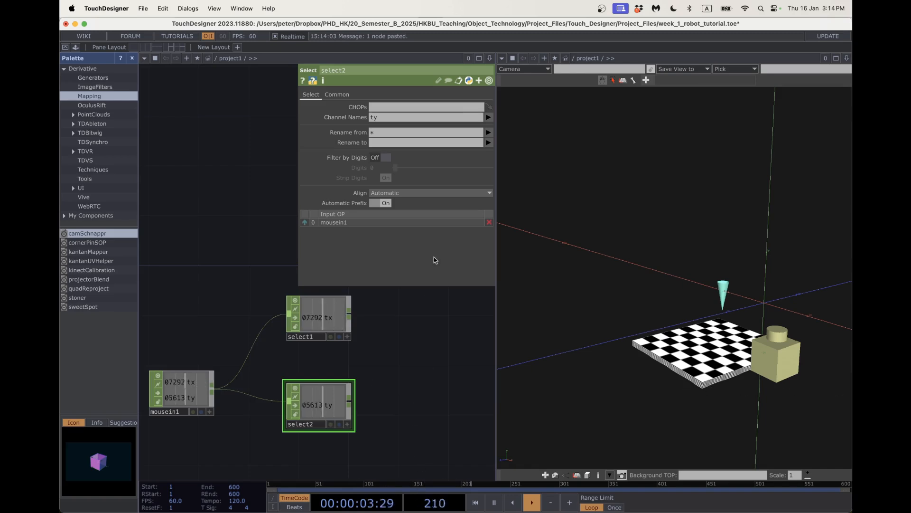
# Insert Null CHOP null8 on the constant1 → limit4 wire.
pyautogui.scroll(-1, 428, 359)
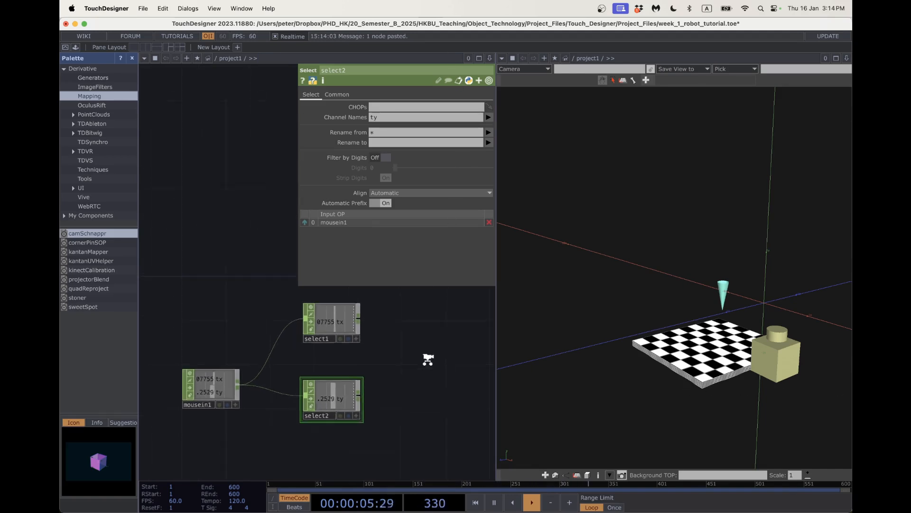
pyautogui.scroll(-4, 429, 359)
pyautogui.moveTo(432, 364); pyautogui.dragTo(273, 418)
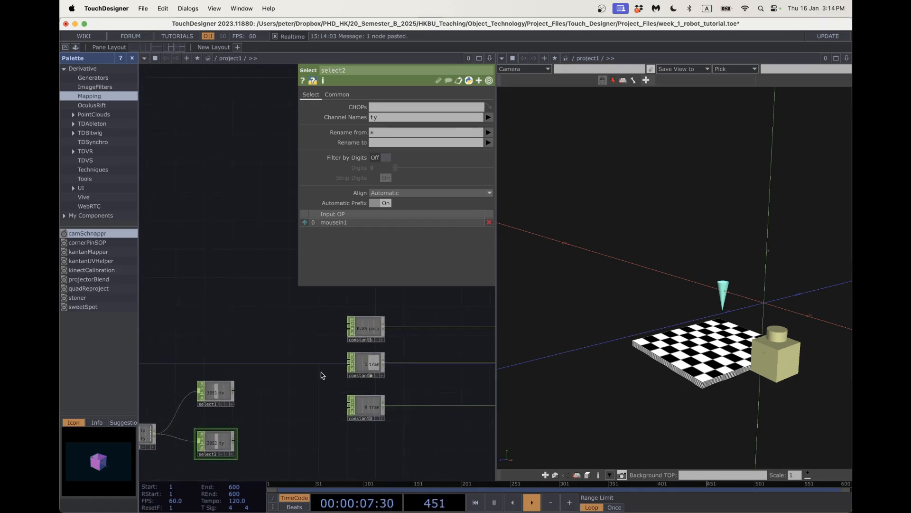
pyautogui.scroll(-3, 322, 373)
pyautogui.moveTo(334, 382); pyautogui.dragTo(304, 386)
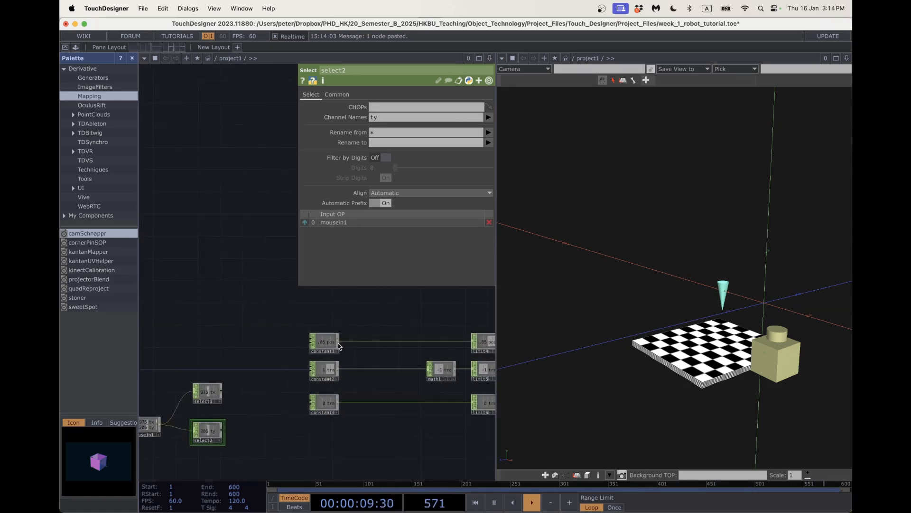
pyautogui.rightClick(368, 342)
pyautogui.click(378, 331)
pyautogui.write('null')
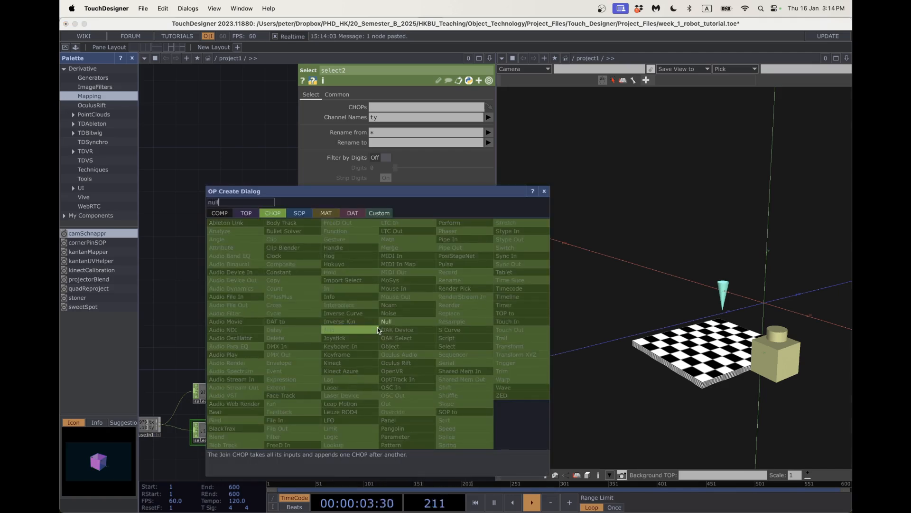
pyautogui.click(387, 322)
pyautogui.click(371, 342)
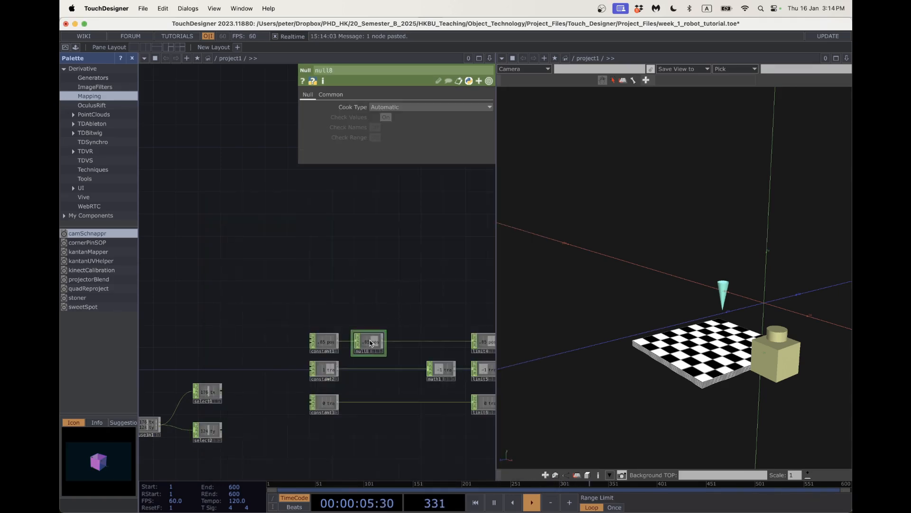
# Insert null9 on the constant2 → math1 wire.
pyautogui.rightClick(363, 369)
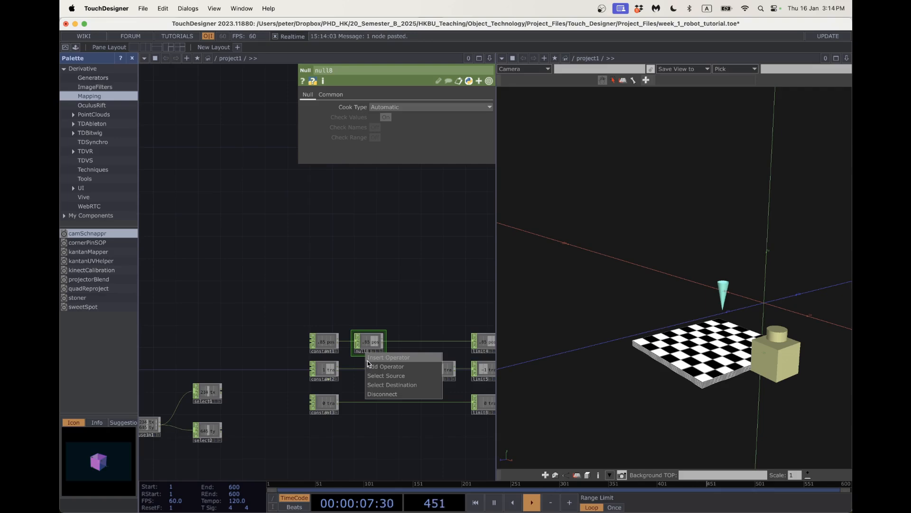
pyautogui.click(367, 361)
pyautogui.write('null')
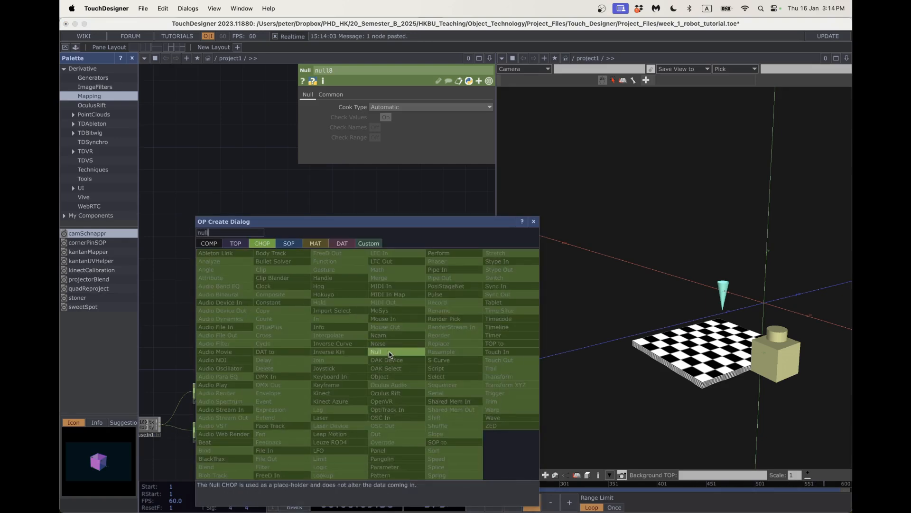
pyautogui.click(389, 352)
pyautogui.click(369, 372)
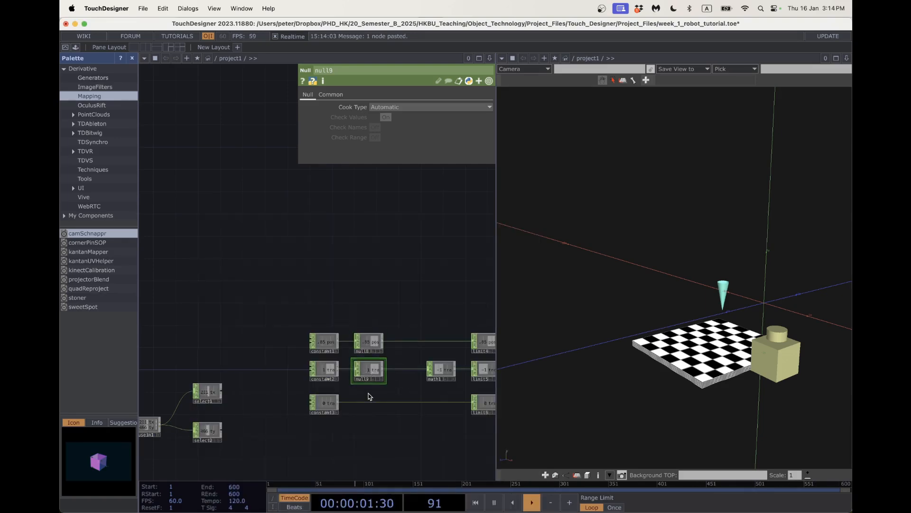
# Insert null10 between constant3 and limit6.
pyautogui.rightClick(371, 390)
pyautogui.click(374, 398)
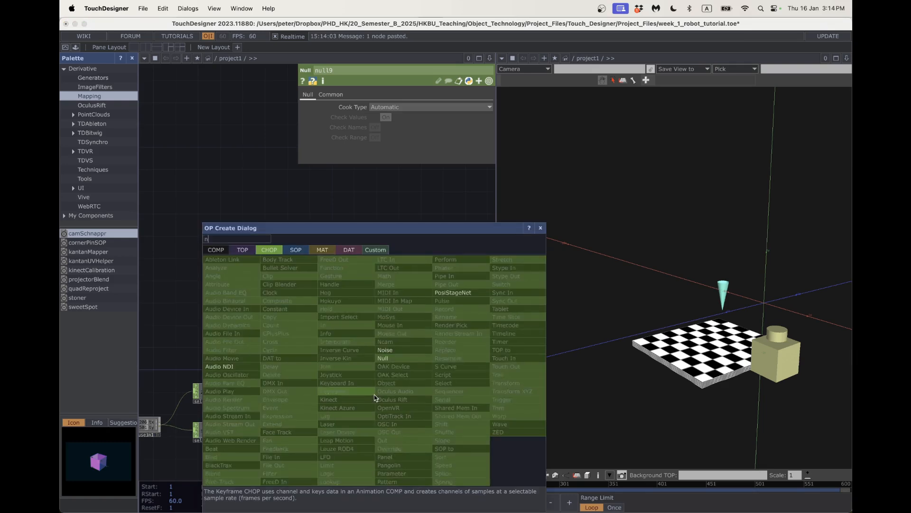
pyautogui.click(387, 358)
pyautogui.click(376, 404)
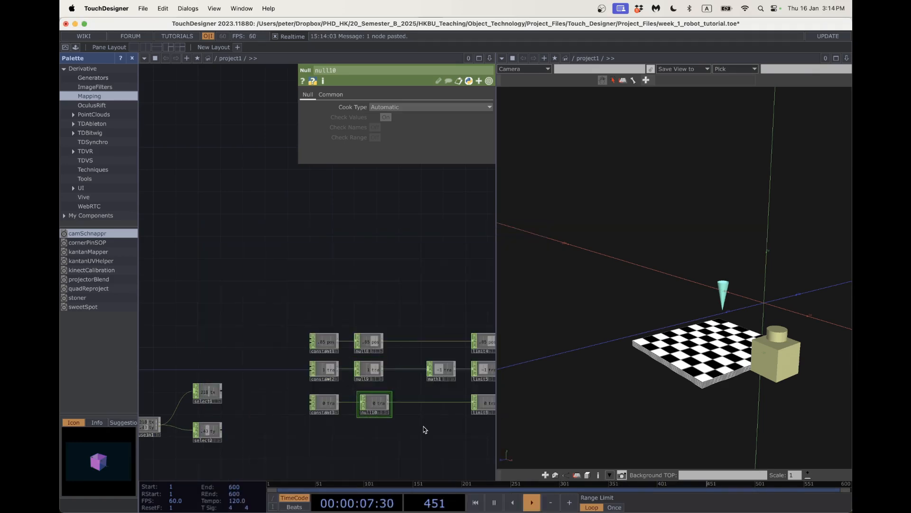
# Move constants aside and feed select1's tx into null8 and select2's ty into null9.
pyautogui.moveTo(337, 344); pyautogui.dragTo(320, 289)
pyautogui.moveTo(316, 370); pyautogui.dragTo(299, 320)
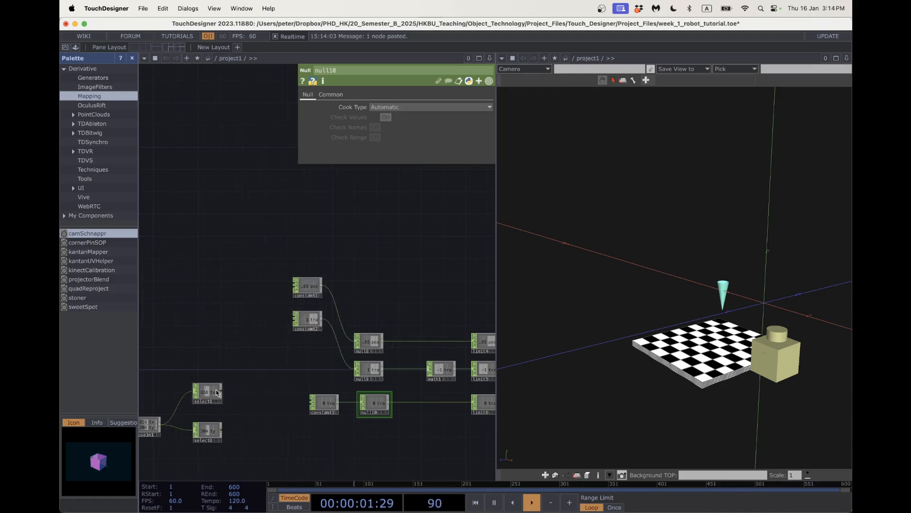
pyautogui.moveTo(217, 392); pyautogui.dragTo(255, 342)
pyautogui.moveTo(202, 429); pyautogui.dragTo(241, 374)
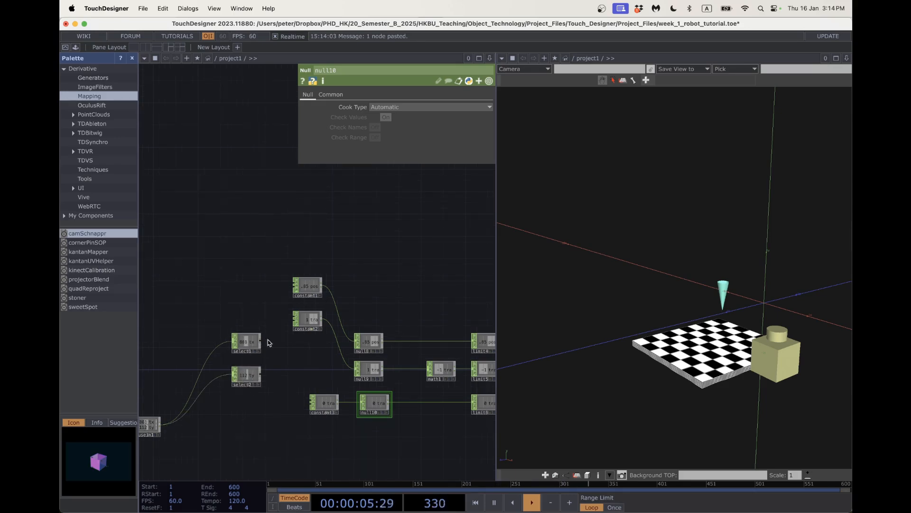
pyautogui.moveTo(352, 343); pyautogui.dragTo(356, 341)
pyautogui.moveTo(260, 373)
pyautogui.mouseDown()
pyautogui.moveTo(318, 369)
pyautogui.moveTo(259, 373)
pyautogui.mouseUp()
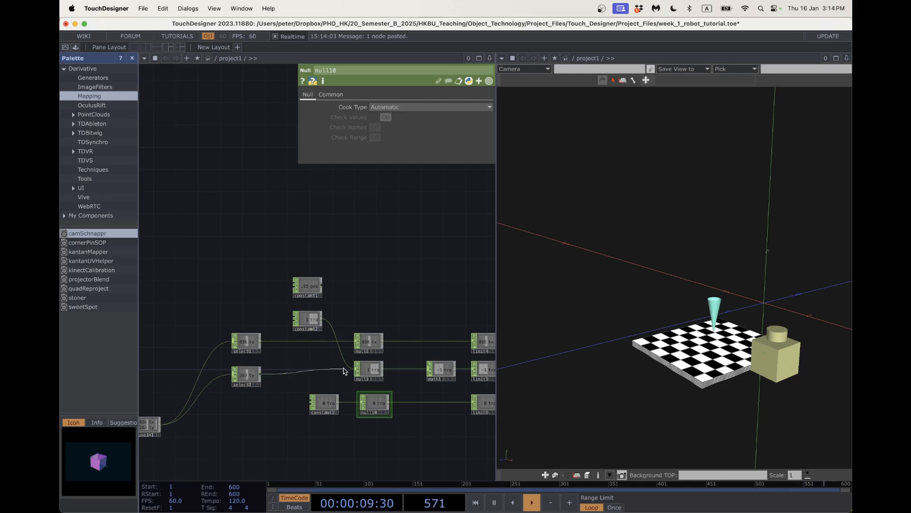
pyautogui.moveTo(348, 370); pyautogui.dragTo(356, 369)
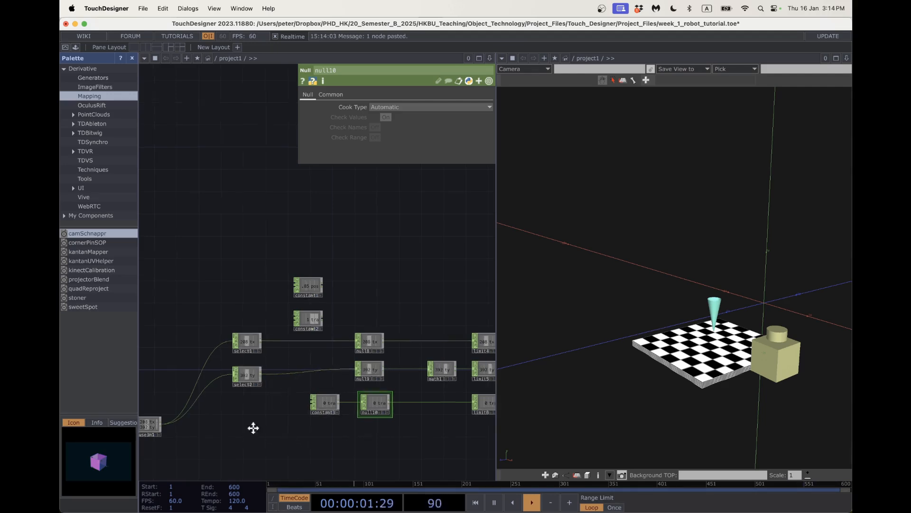
# Move mousein1 up near the select nodes and review limit4 to limit6.
pyautogui.moveTo(254, 428); pyautogui.dragTo(272, 408)
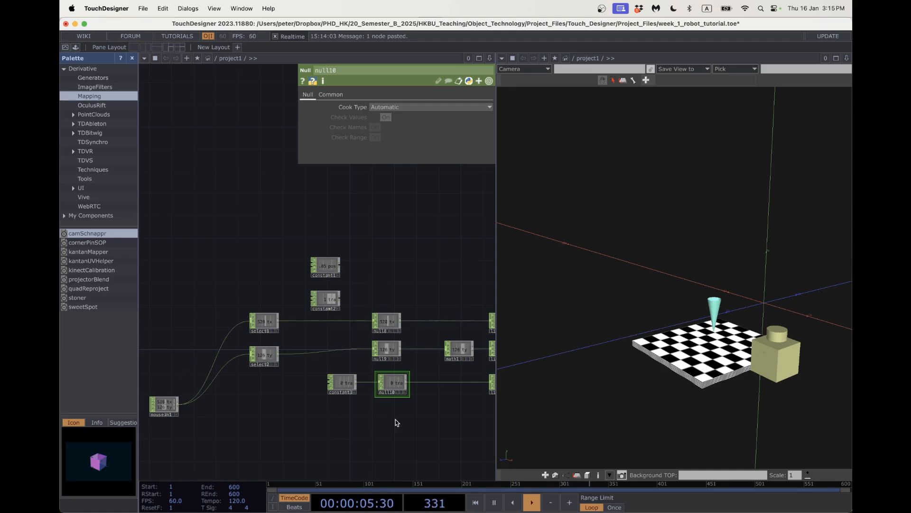
pyautogui.moveTo(395, 420); pyautogui.dragTo(375, 414)
pyautogui.moveTo(177, 381); pyautogui.dragTo(200, 314)
pyautogui.moveTo(374, 410); pyautogui.dragTo(321, 408)
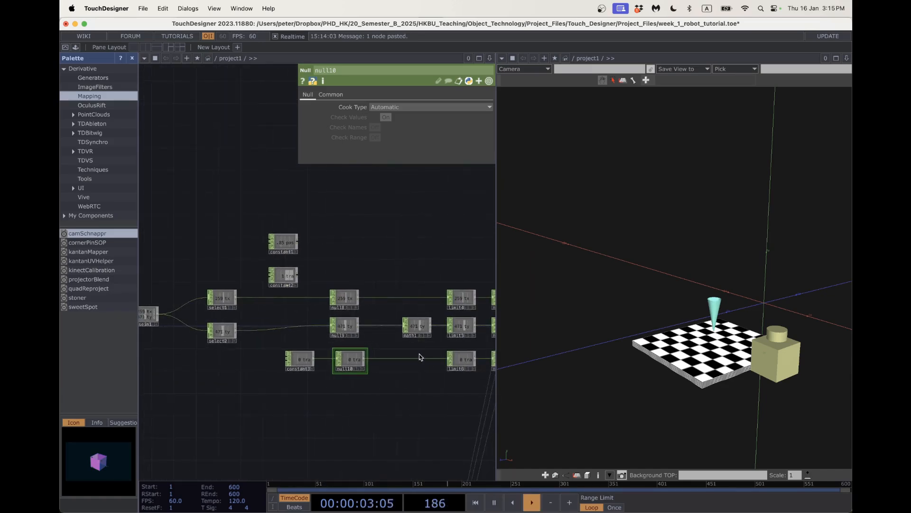
# Pan and zoom over the math, limit and null nodes down to the lower geometry nodes.
pyautogui.scroll(10, 591, 330)
pyautogui.scroll(-3, 591, 331)
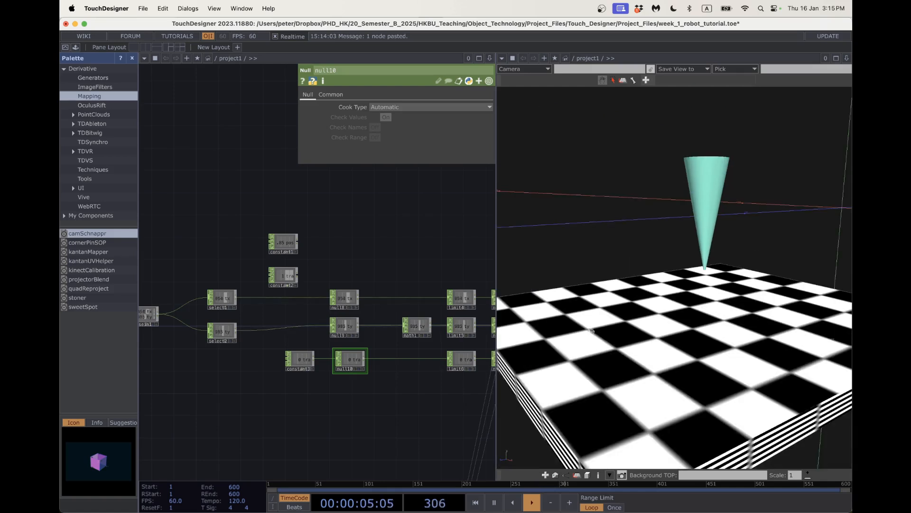
pyautogui.scroll(5, 316, 325)
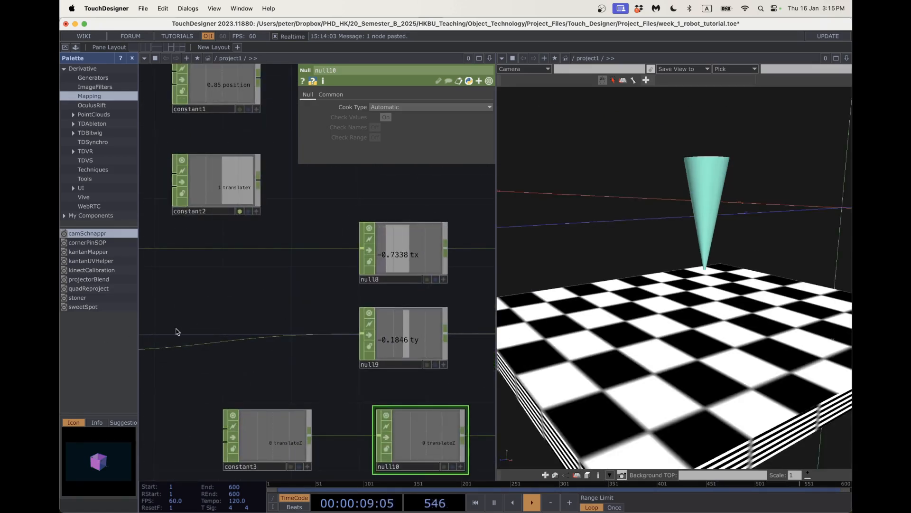
pyautogui.scroll(-4, 412, 335)
pyautogui.scroll(-3, 414, 339)
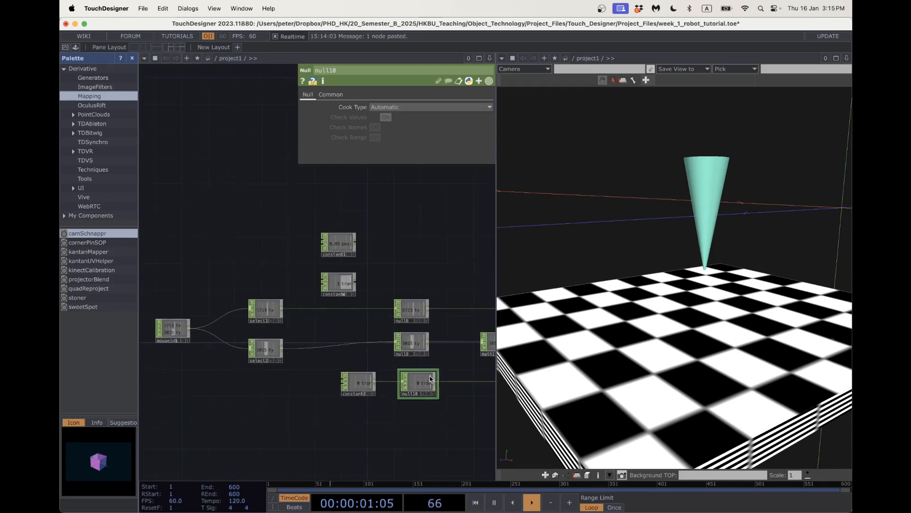
pyautogui.moveTo(429, 419); pyautogui.dragTo(240, 407)
pyautogui.moveTo(380, 422); pyautogui.dragTo(256, 332)
pyautogui.scroll(-5, 255, 340)
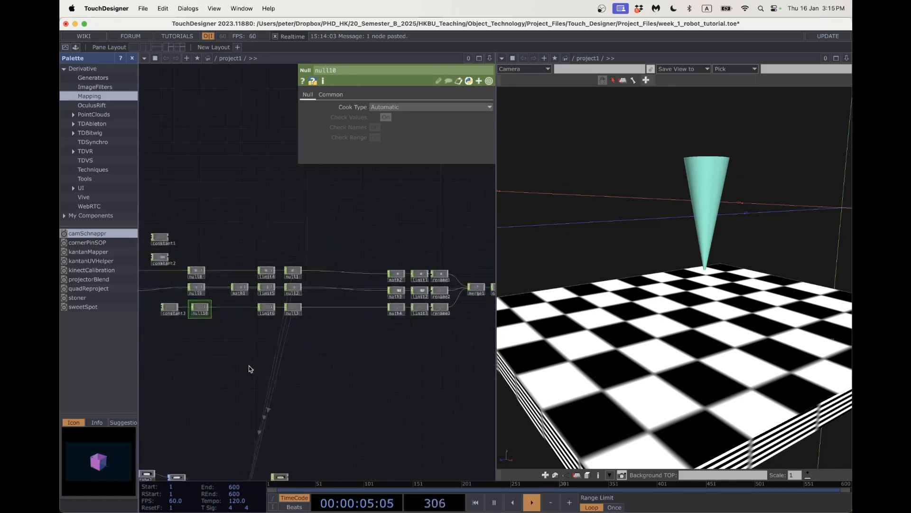
pyautogui.moveTo(234, 462); pyautogui.dragTo(271, 313)
# Read transform4's tx/ty/tz expressions, then return to the CHOP rows and move math1 closer to null9.
pyautogui.scroll(1, 274, 393)
pyautogui.click(274, 394)
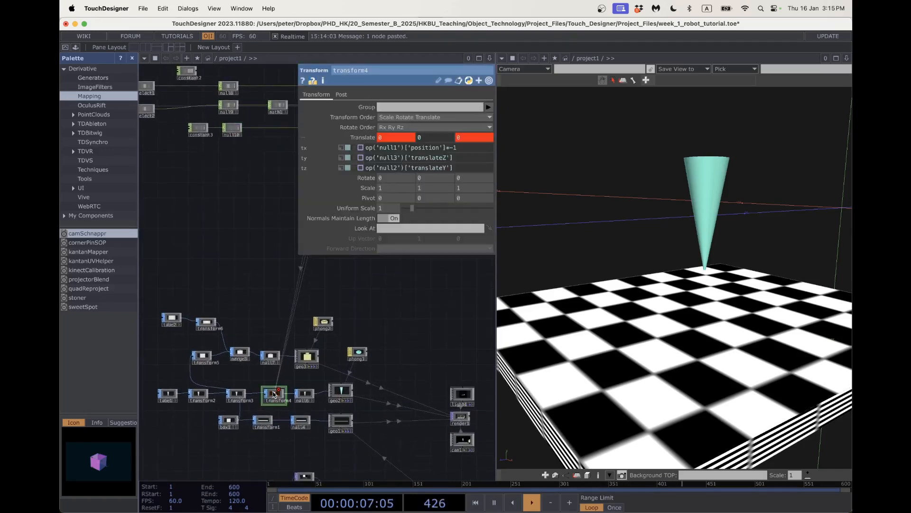
pyautogui.moveTo(250, 249); pyautogui.dragTo(243, 378)
pyautogui.moveTo(262, 265); pyautogui.dragTo(253, 310)
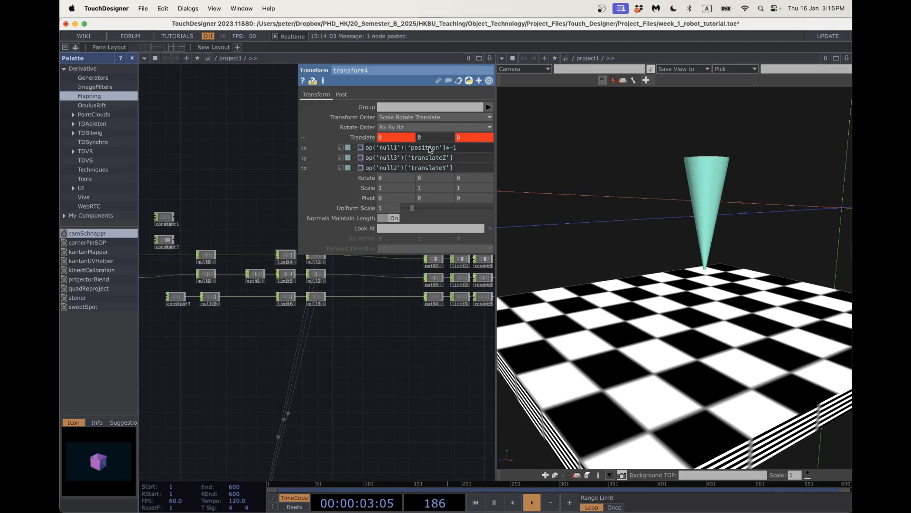
pyautogui.scroll(3, 287, 308)
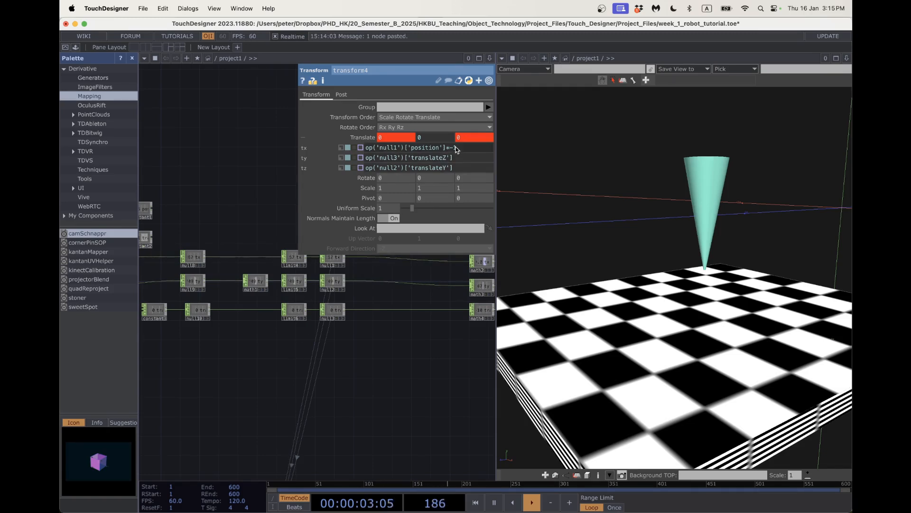
pyautogui.moveTo(400, 358); pyautogui.dragTo(435, 369)
pyautogui.moveTo(325, 398); pyautogui.dragTo(415, 458)
pyautogui.moveTo(371, 357); pyautogui.dragTo(342, 357)
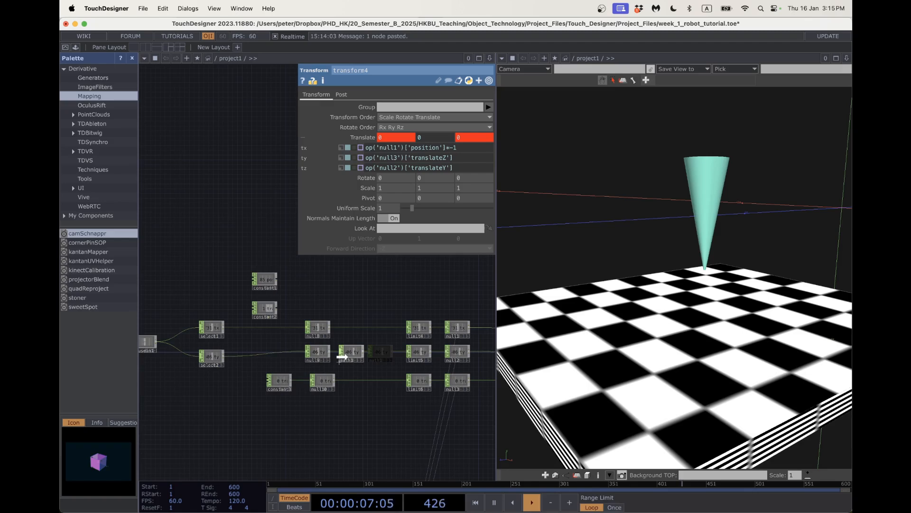
pyautogui.scroll(5, 362, 357)
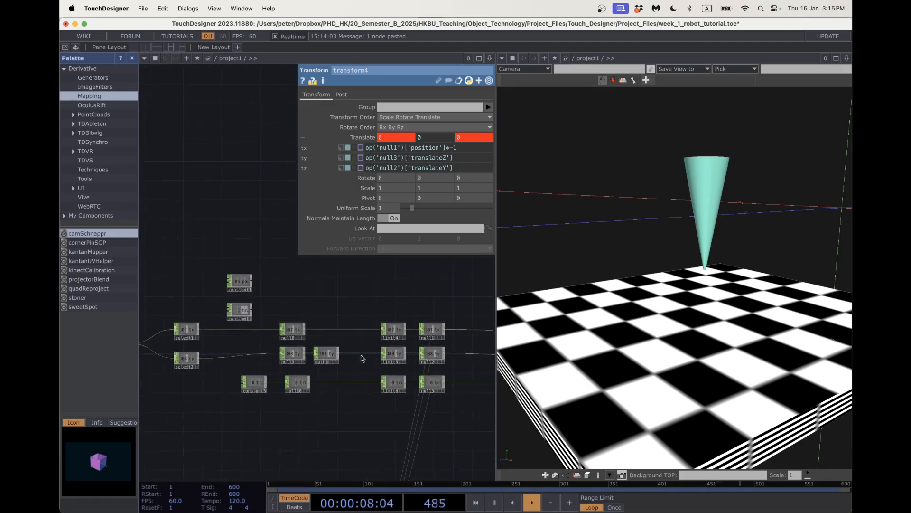
# Insert Rename CHOPs rename4, rename5 and rename6 before limit4, limit5 and limit6 in the three CHOP rows.
pyautogui.rightClick(366, 316)
pyautogui.click(366, 309)
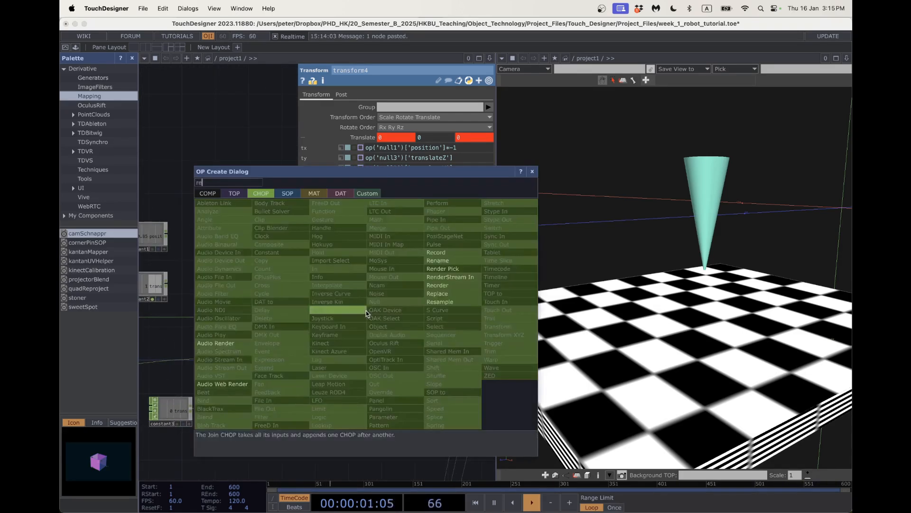
pyautogui.click(396, 290)
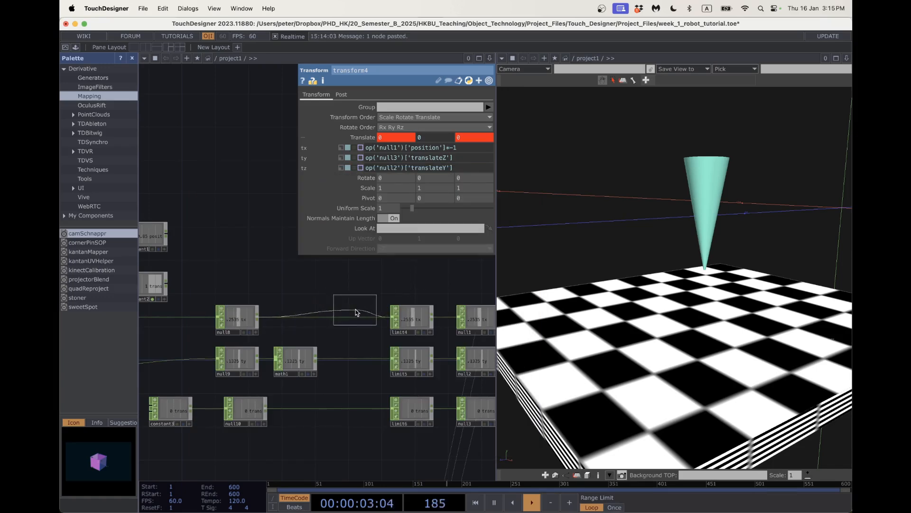
pyautogui.click(361, 320)
pyautogui.rightClick(361, 364)
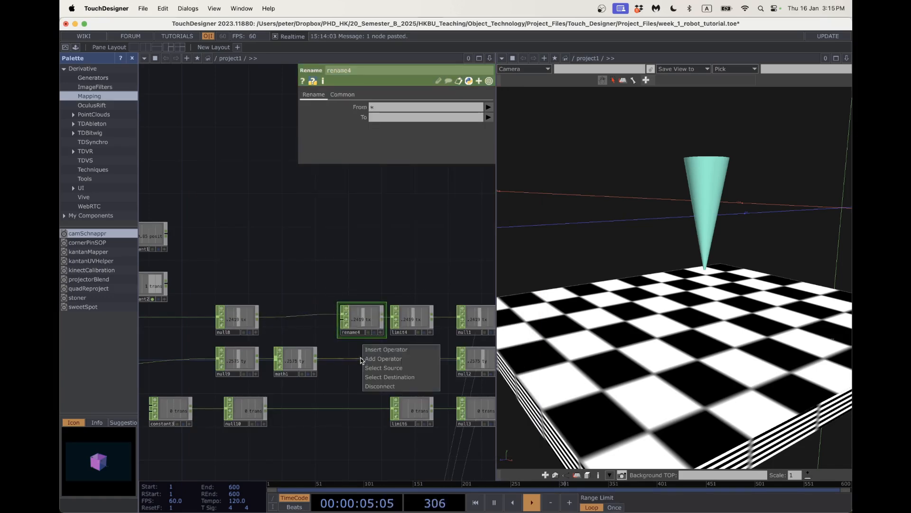
pyautogui.click(370, 349)
pyautogui.write('ren')
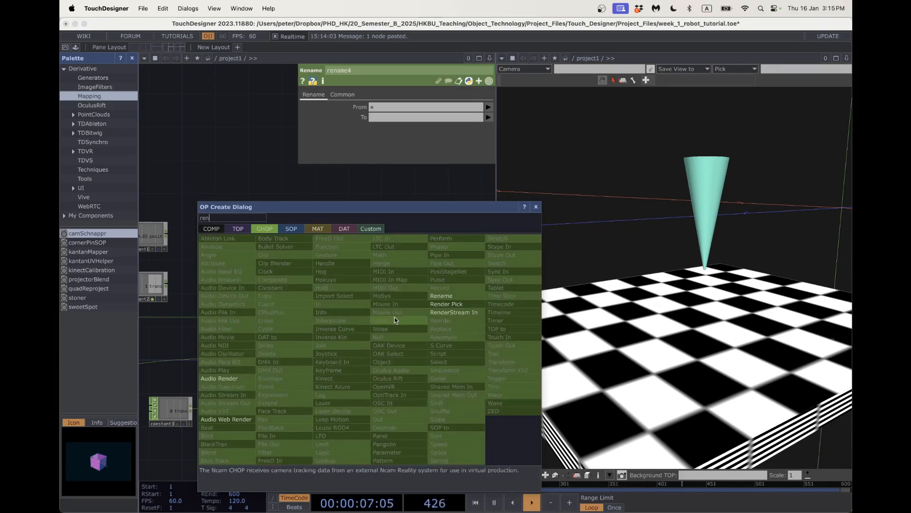
pyautogui.click(441, 296)
pyautogui.click(358, 364)
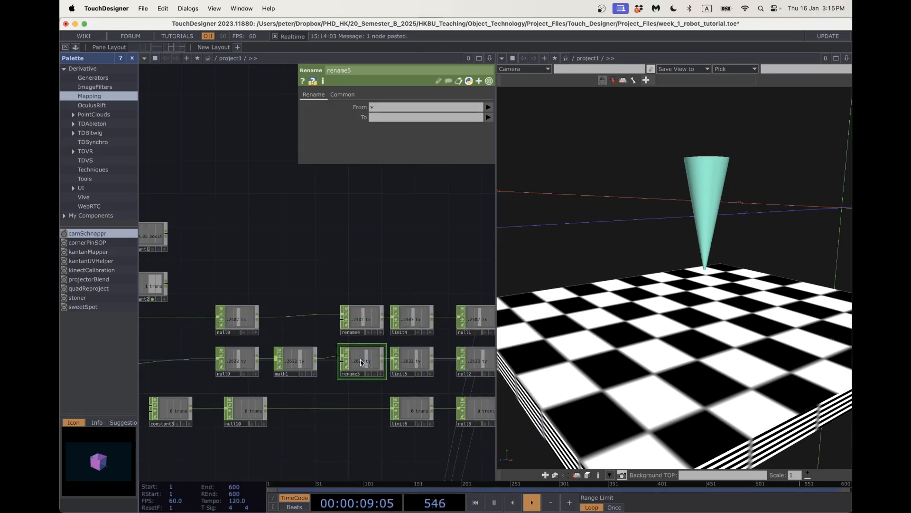
pyautogui.rightClick(360, 407)
pyautogui.click(370, 400)
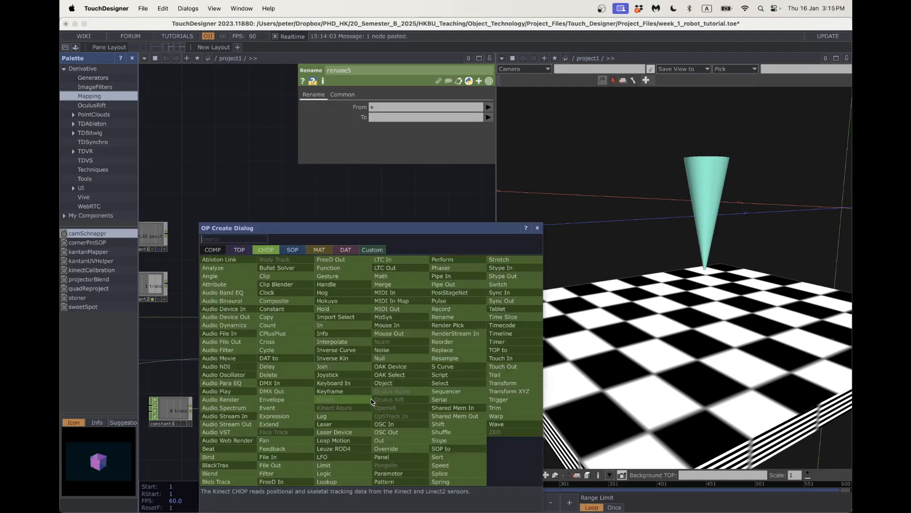
pyautogui.write('ren')
pyautogui.click(433, 318)
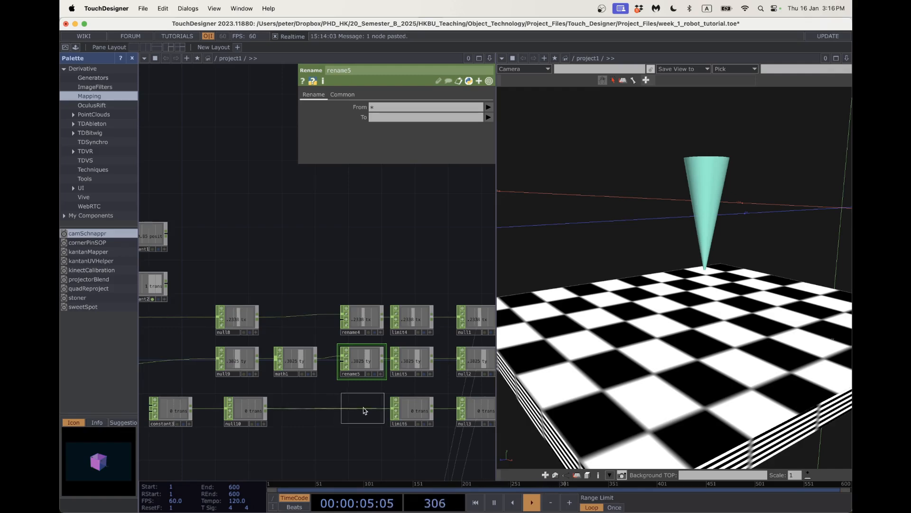
pyautogui.click(364, 411)
# Set rename4's To name to position.
pyautogui.scroll(-3, 403, 439)
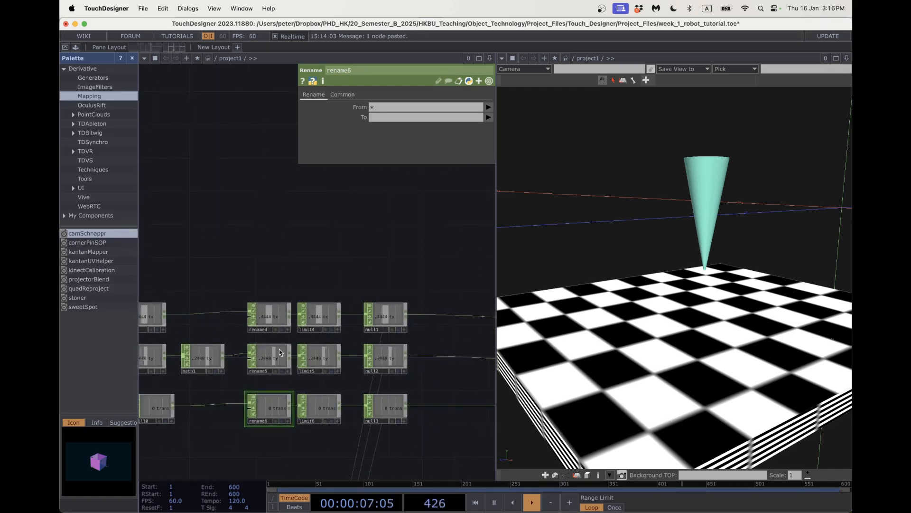
pyautogui.click(269, 316)
pyautogui.scroll(-2, 334, 356)
pyautogui.scroll(-5, 334, 356)
pyautogui.scroll(5, 409, 400)
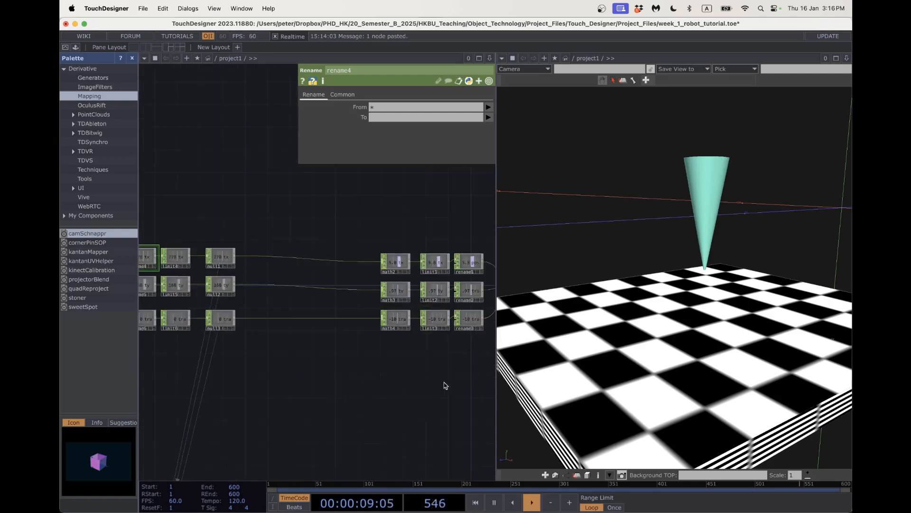
pyautogui.moveTo(444, 383); pyautogui.dragTo(272, 402)
pyautogui.scroll(2, 387, 321)
pyautogui.scroll(3, 362, 342)
pyautogui.scroll(-6, 346, 346)
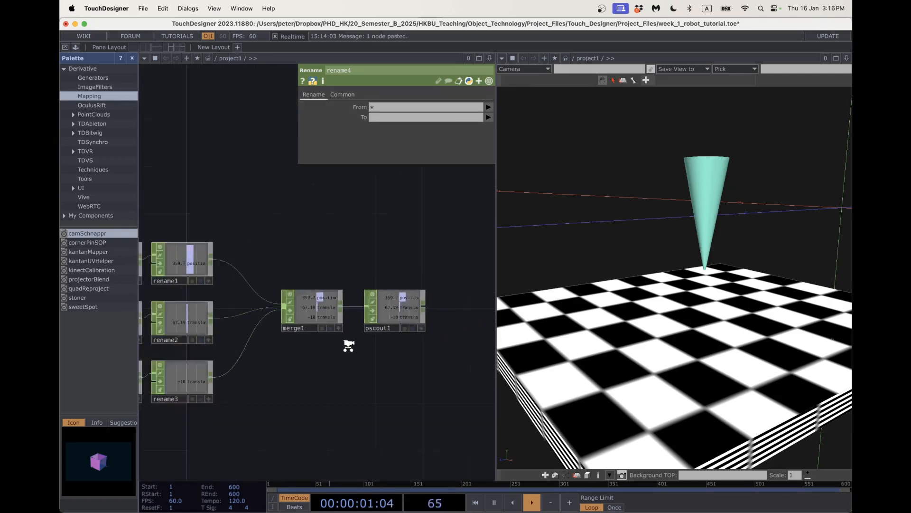
pyautogui.scroll(2, 372, 341)
pyautogui.moveTo(408, 327); pyautogui.dragTo(311, 371)
pyautogui.scroll(8, 338, 330)
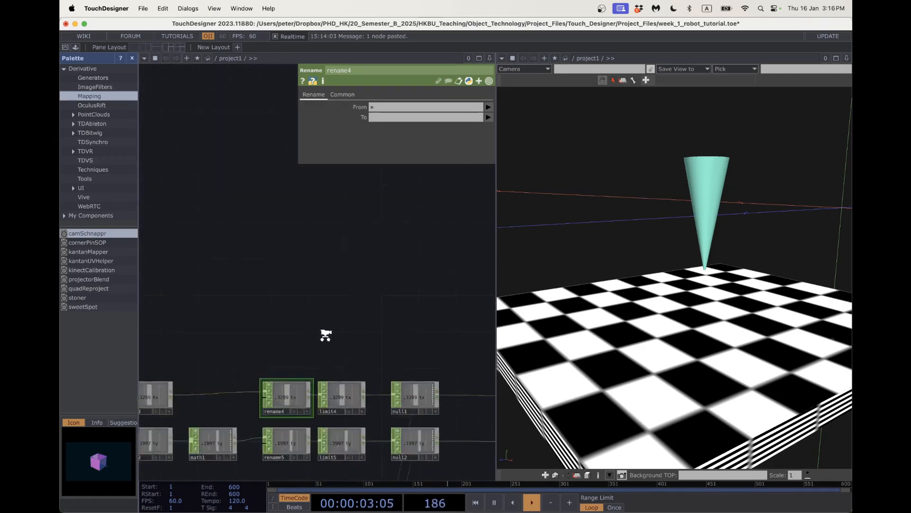
pyautogui.moveTo(388, 196); pyautogui.dragTo(389, 121)
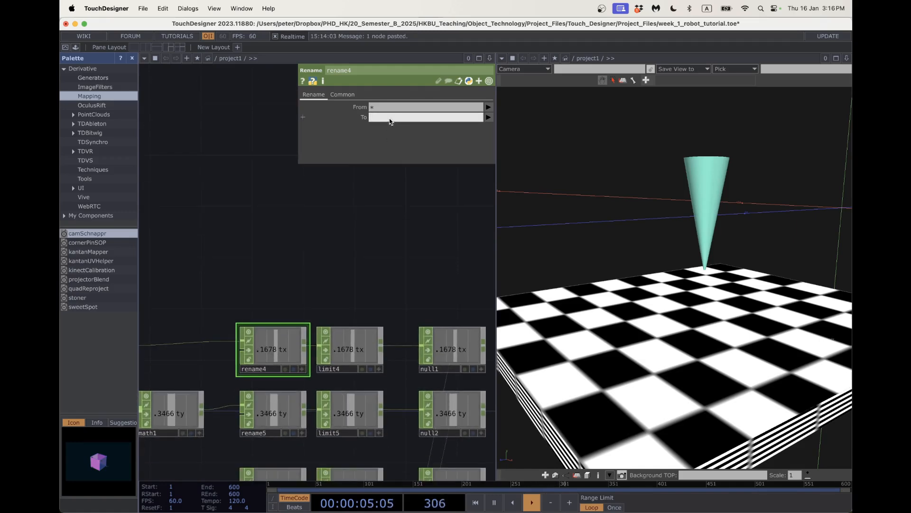
pyautogui.click(318, 255)
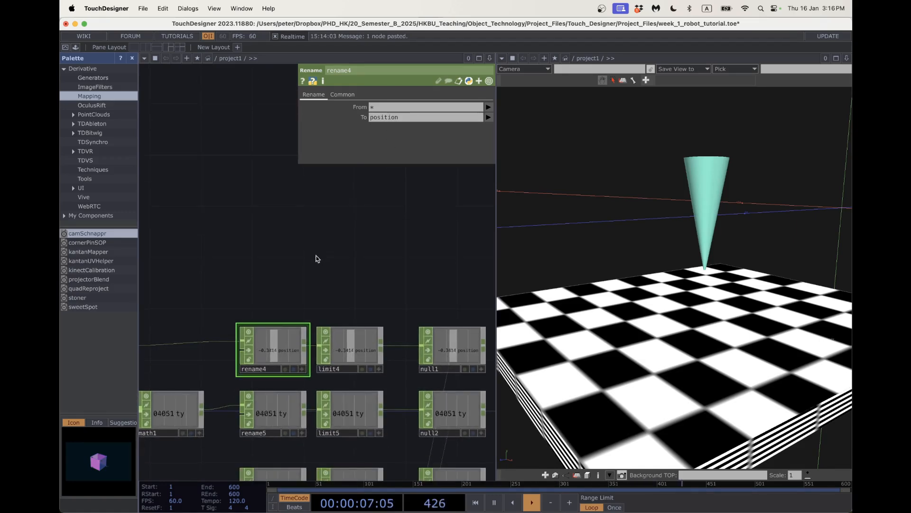
# Set rename5's To name to translateY.
pyautogui.moveTo(277, 288); pyautogui.dragTo(270, 201)
pyautogui.scroll(-3, 341, 311)
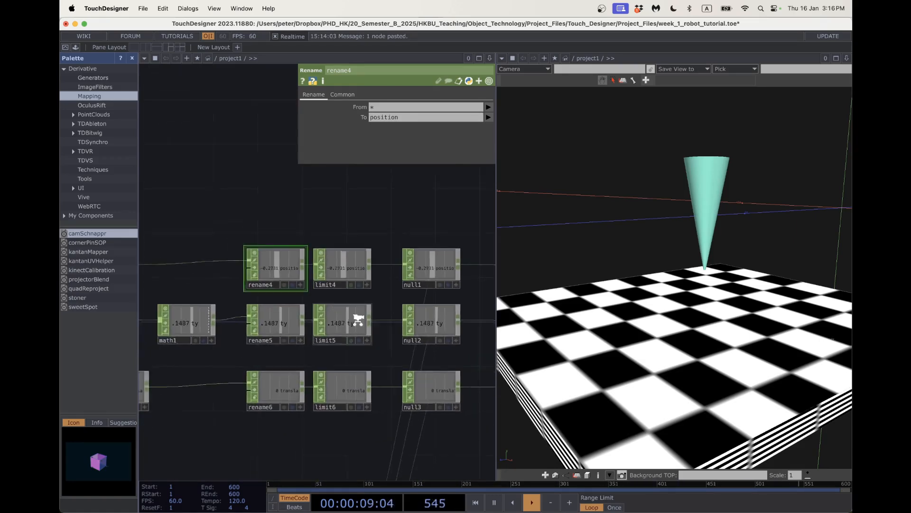
pyautogui.scroll(5, 380, 375)
pyautogui.scroll(2, 285, 326)
pyautogui.click(258, 279)
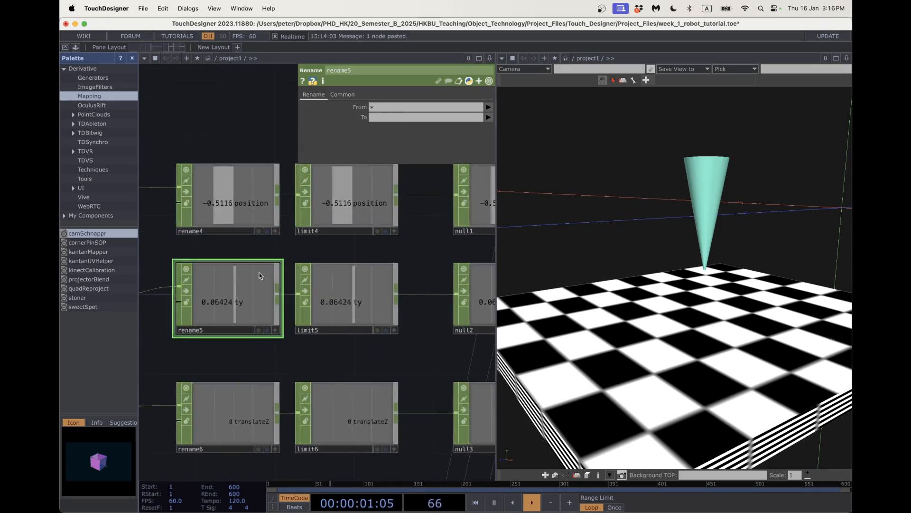
pyautogui.click(381, 118)
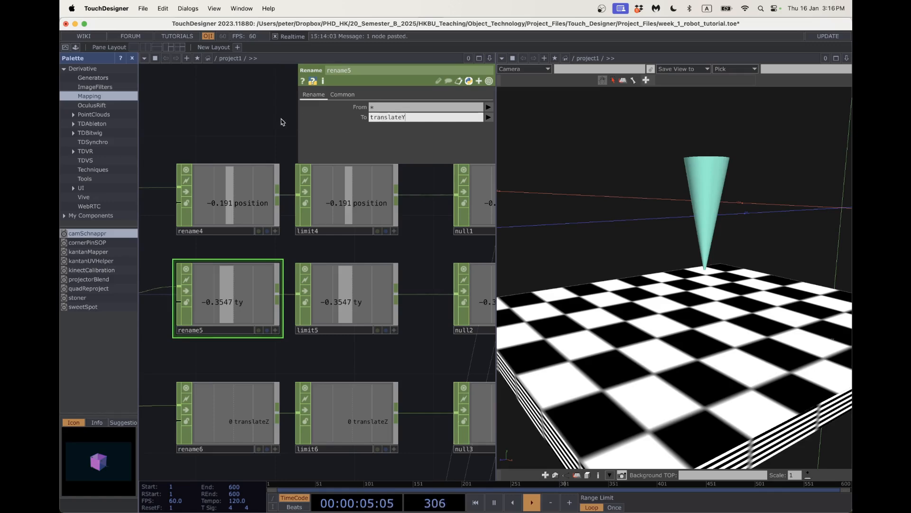
pyautogui.click(281, 122)
pyautogui.scroll(-3, 569, 262)
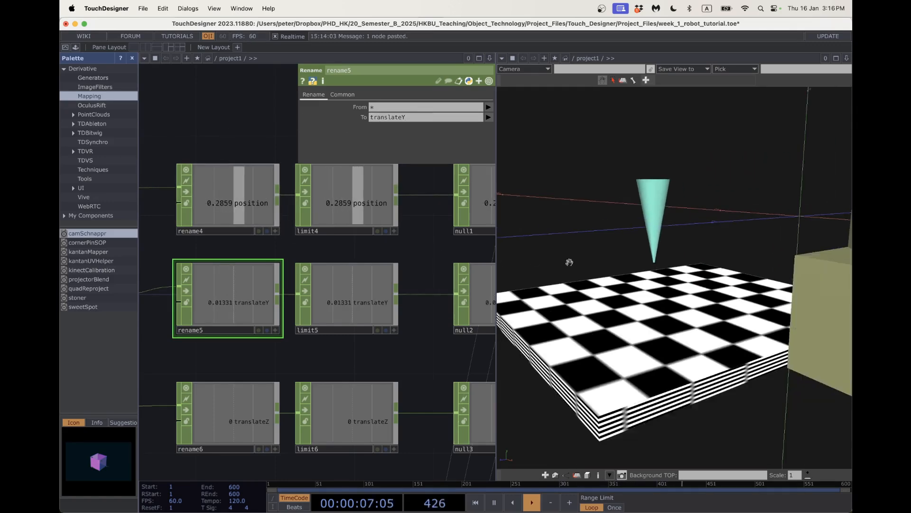
pyautogui.scroll(-3, 554, 258)
pyautogui.scroll(-5, 318, 230)
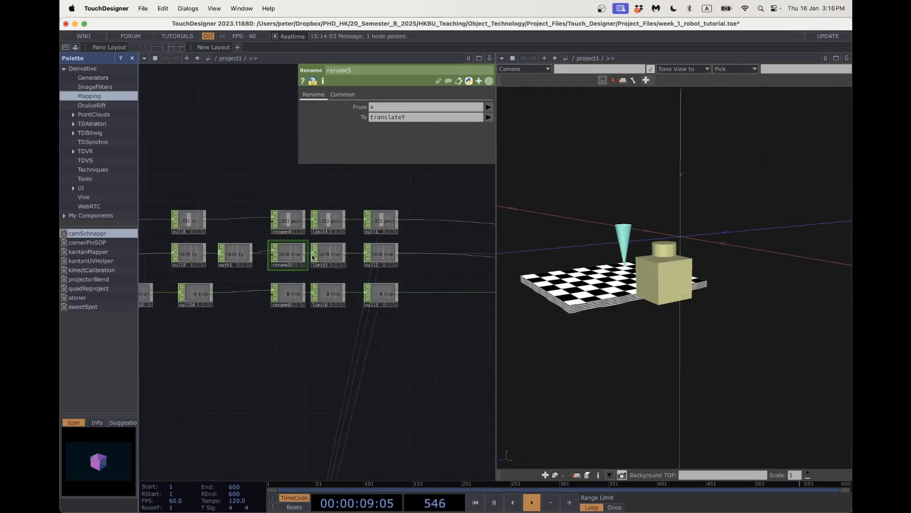
pyautogui.scroll(-2, 253, 364)
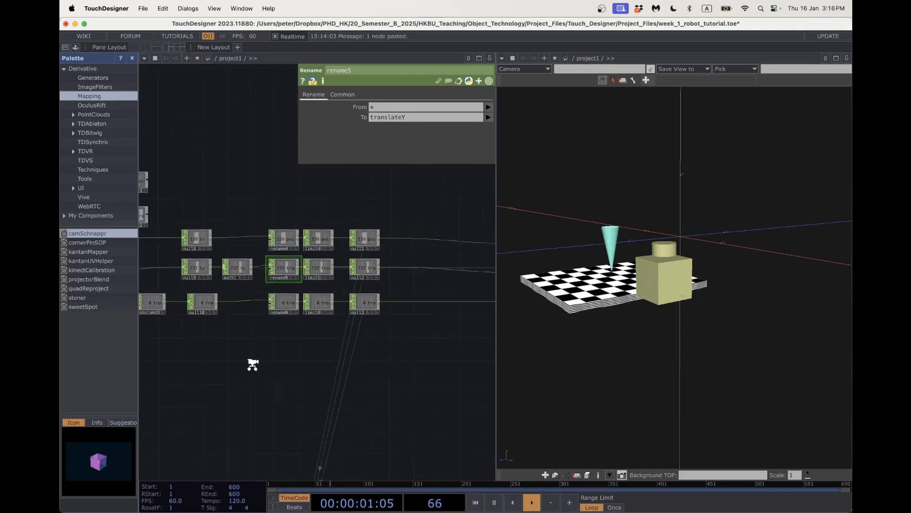
pyautogui.scroll(-4, 252, 365)
pyautogui.moveTo(268, 346); pyautogui.dragTo(302, 278)
pyautogui.moveTo(256, 308); pyautogui.dragTo(338, 286)
pyautogui.scroll(-3, 325, 289)
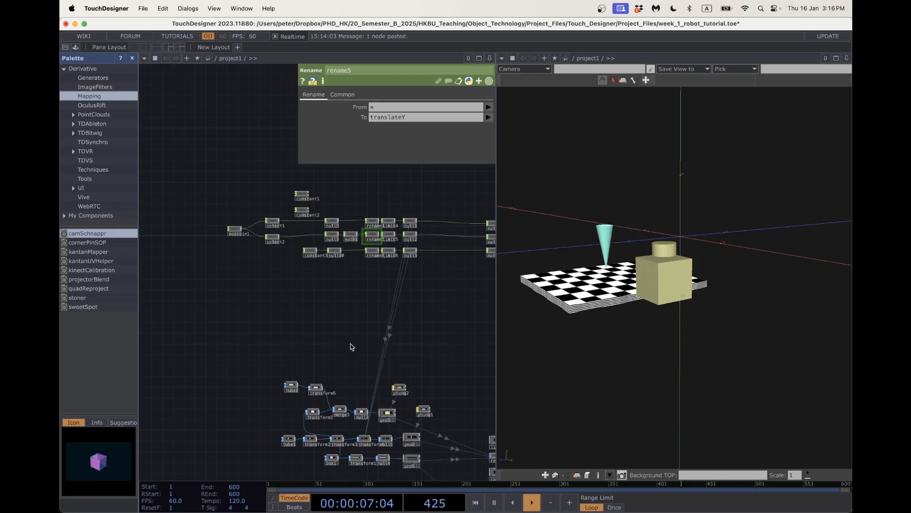
pyautogui.scroll(1, 272, 287)
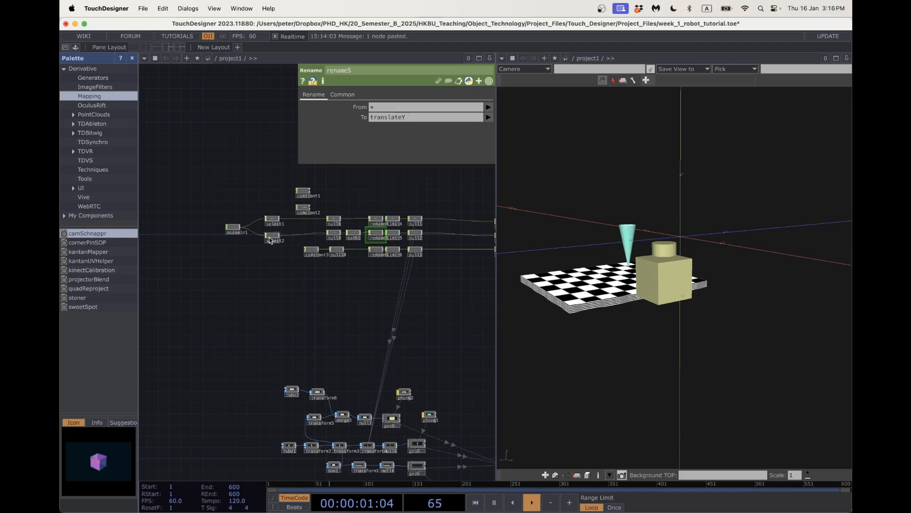
pyautogui.scroll(10, 270, 252)
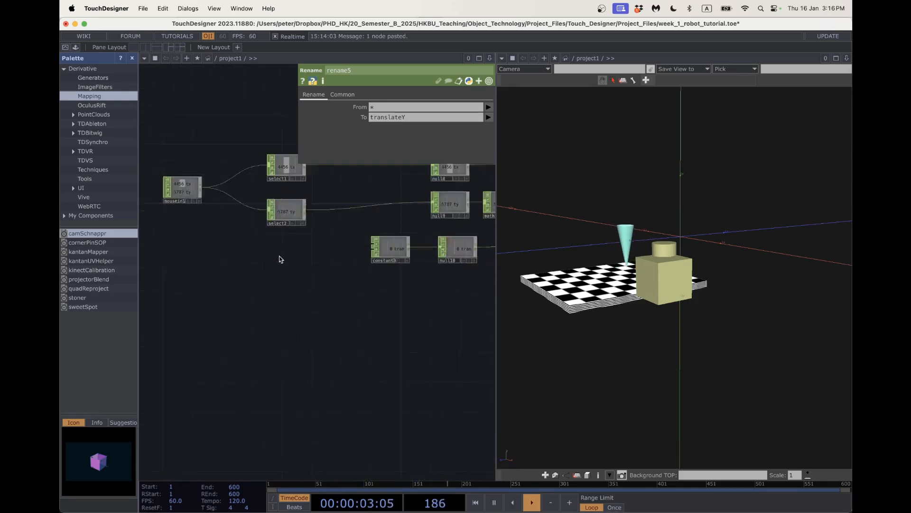
pyautogui.scroll(-1, 307, 264)
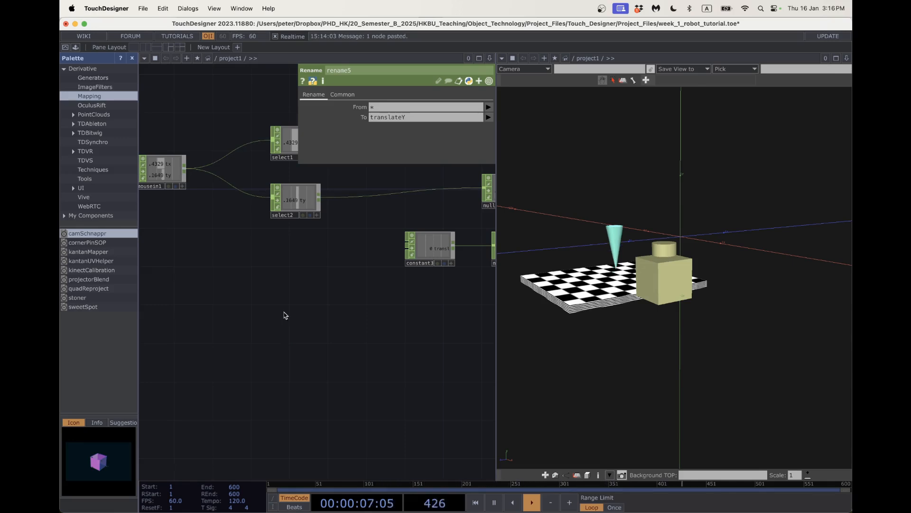
pyautogui.scroll(-5, 317, 317)
pyautogui.scroll(-5, 317, 317)
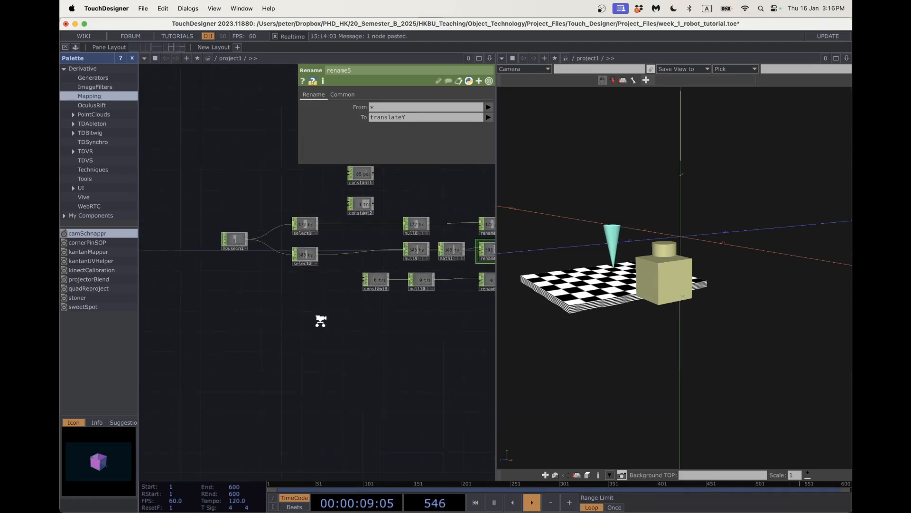
pyautogui.scroll(-3, 351, 326)
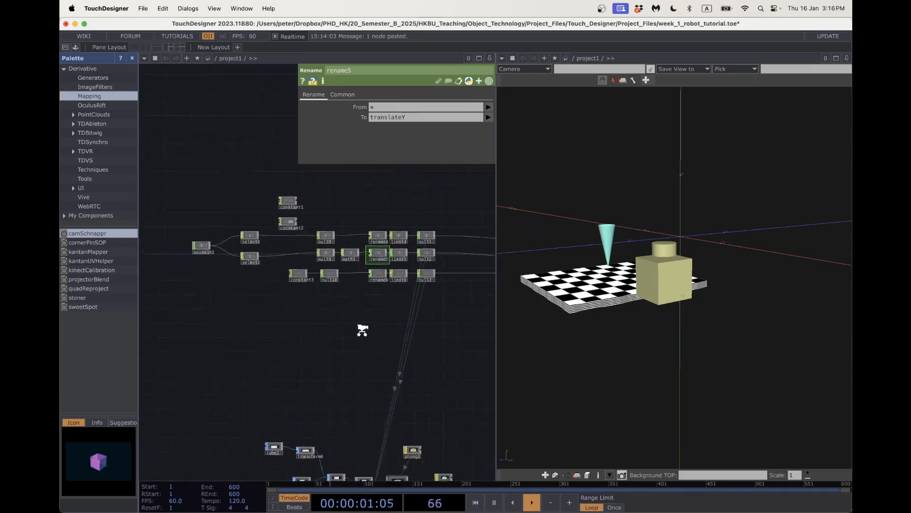
pyautogui.moveTo(323, 327); pyautogui.dragTo(250, 299)
pyautogui.moveTo(350, 332); pyautogui.dragTo(142, 354)
pyautogui.scroll(5, 355, 261)
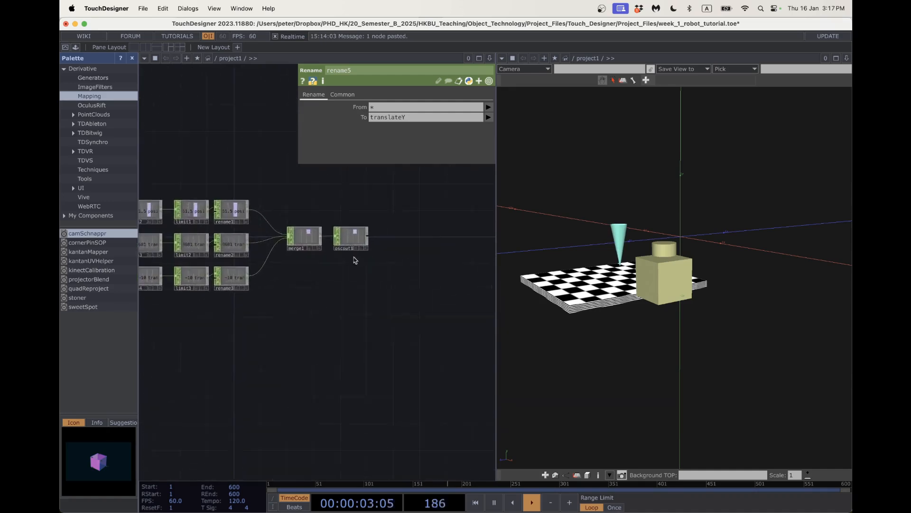
pyautogui.scroll(5, 327, 309)
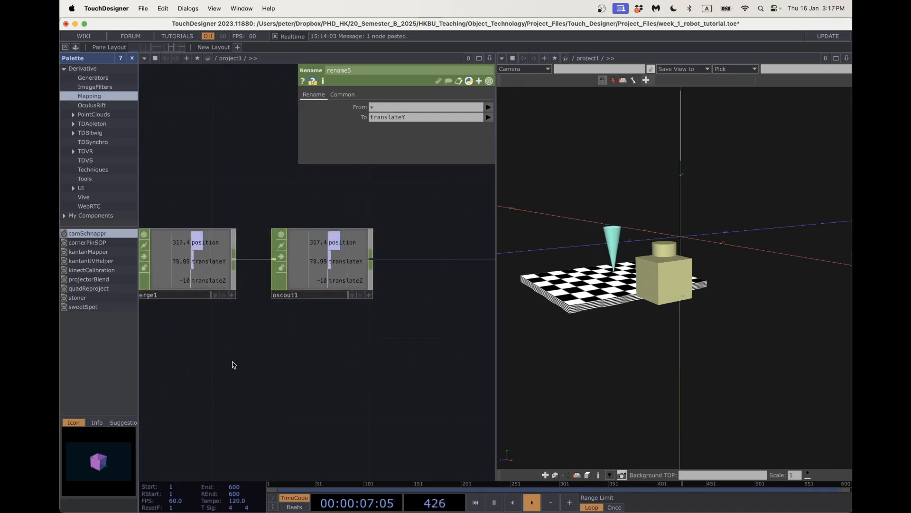
pyautogui.scroll(-1, 244, 398)
pyautogui.scroll(-8, 243, 399)
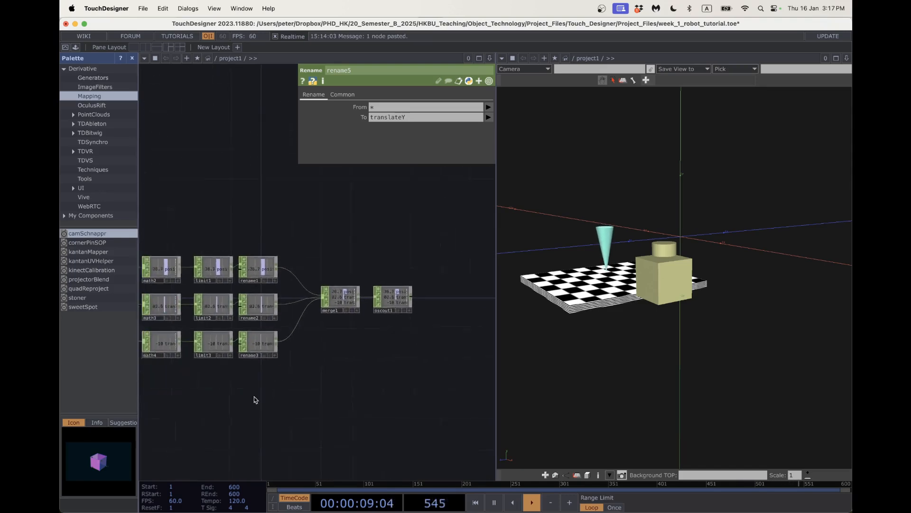
pyautogui.moveTo(225, 412); pyautogui.dragTo(333, 328)
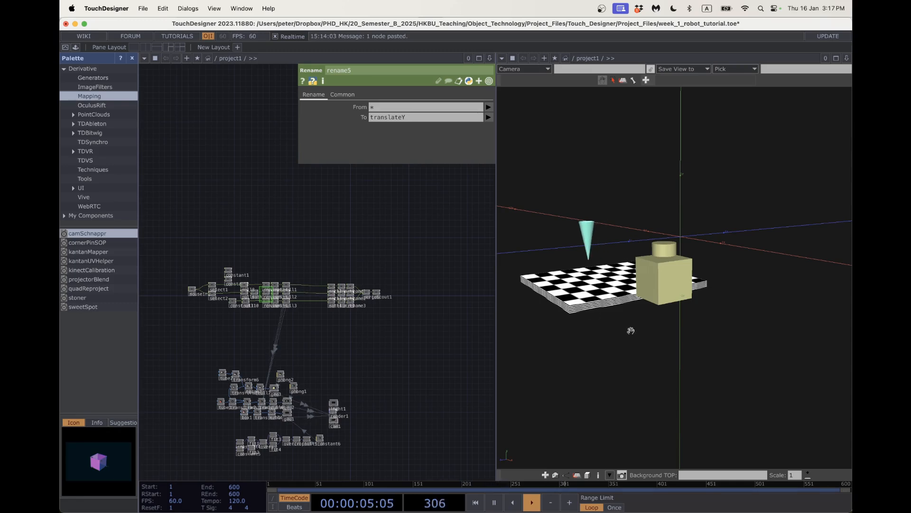
# Split the 3D viewer into four viewports and frame the checkerboard and box in the top view.
pyautogui.moveTo(631, 330); pyautogui.dragTo(634, 326)
pyautogui.press('3')
pyautogui.press('4')
pyautogui.press('5')
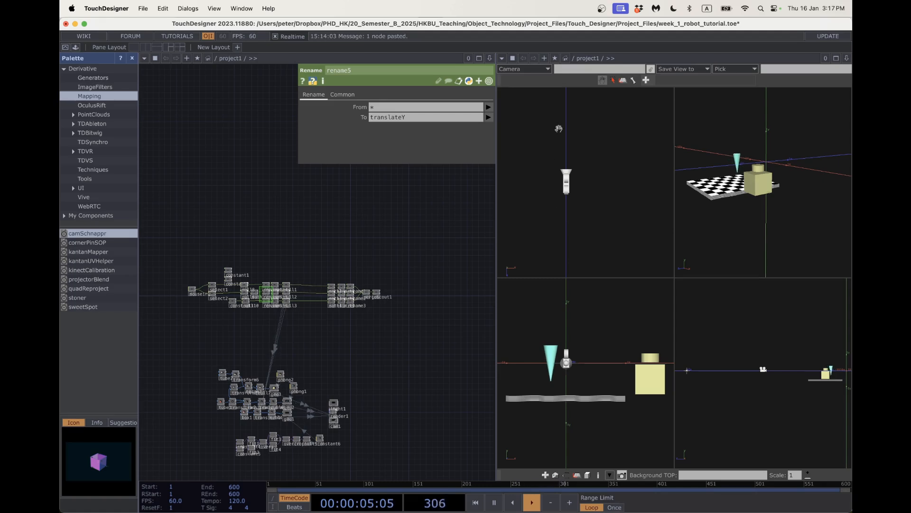
pyautogui.moveTo(559, 128); pyautogui.dragTo(560, 283, button='middle')
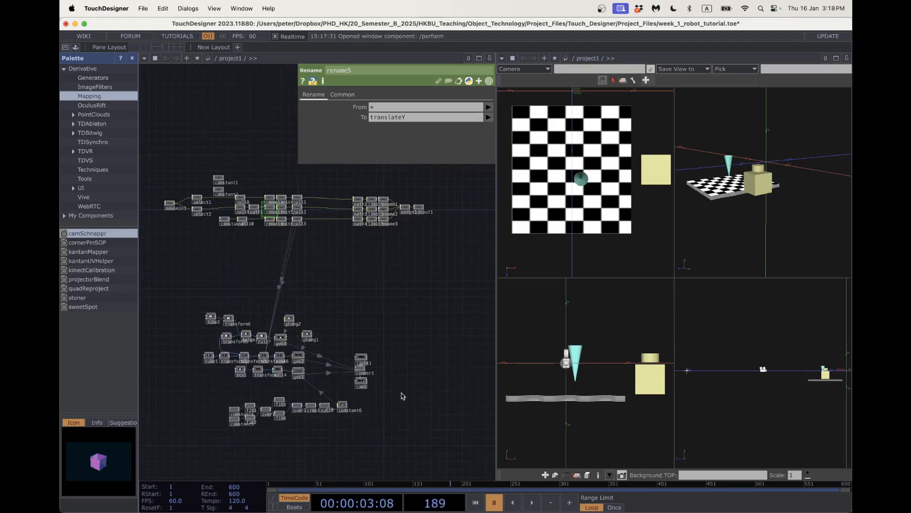
pyautogui.scroll(6, 394, 387)
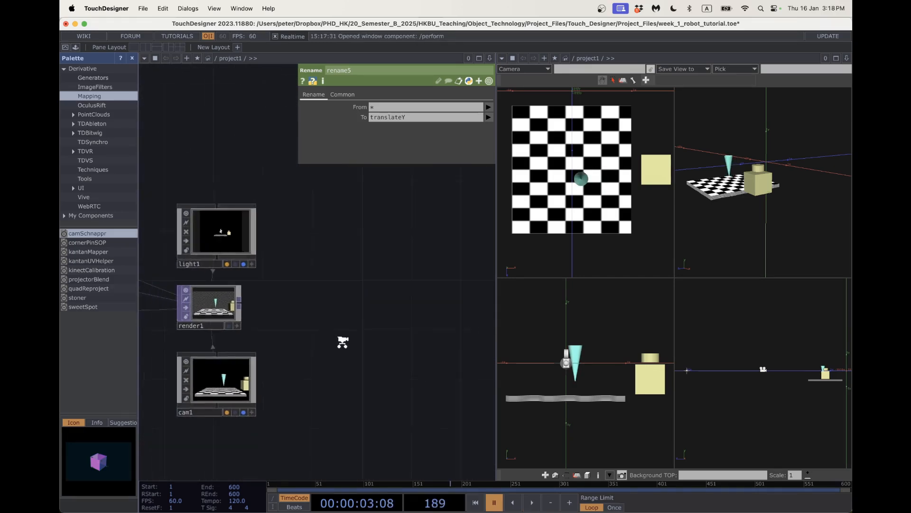
pyautogui.scroll(-3, 343, 342)
# Start the timeline playing so the scene animates, framing the geometry, light, render and camera nodes.
pyautogui.moveTo(370, 270); pyautogui.dragTo(469, 387)
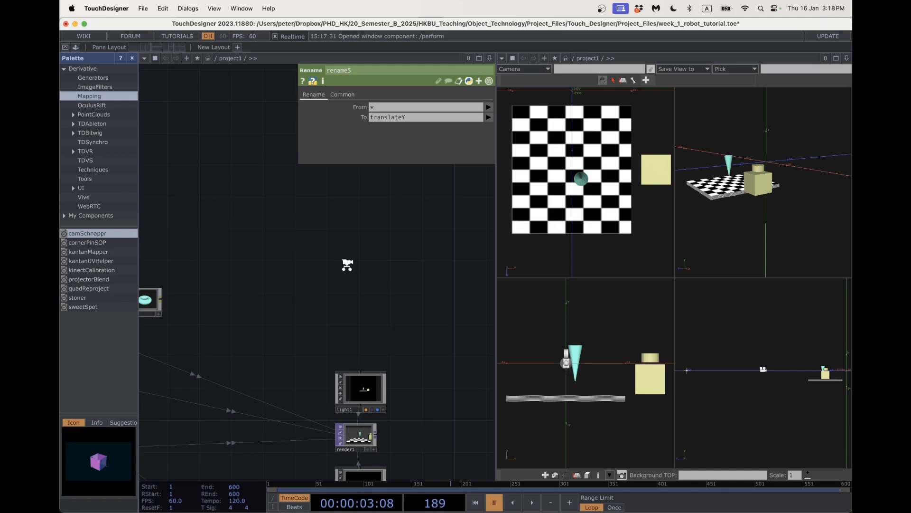
pyautogui.scroll(-3, 330, 267)
pyautogui.moveTo(217, 201); pyautogui.dragTo(334, 253)
pyautogui.scroll(-2, 340, 256)
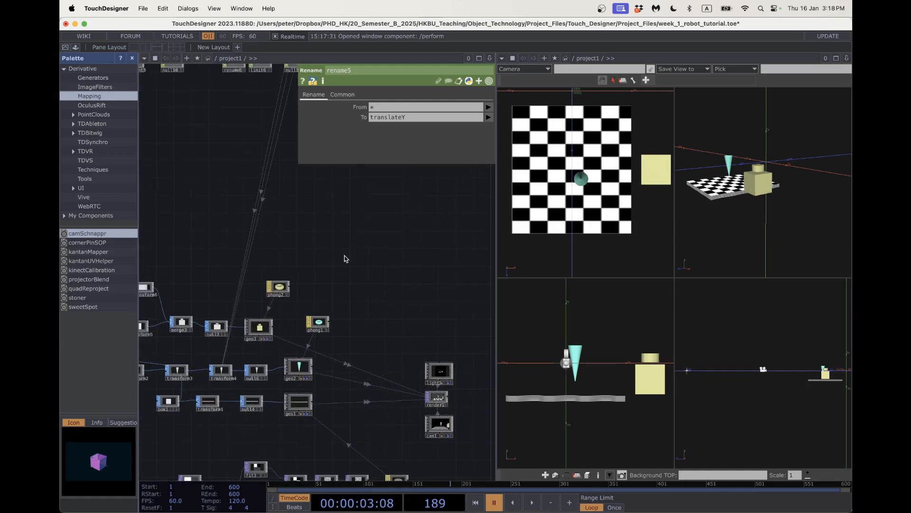
pyautogui.press('space')
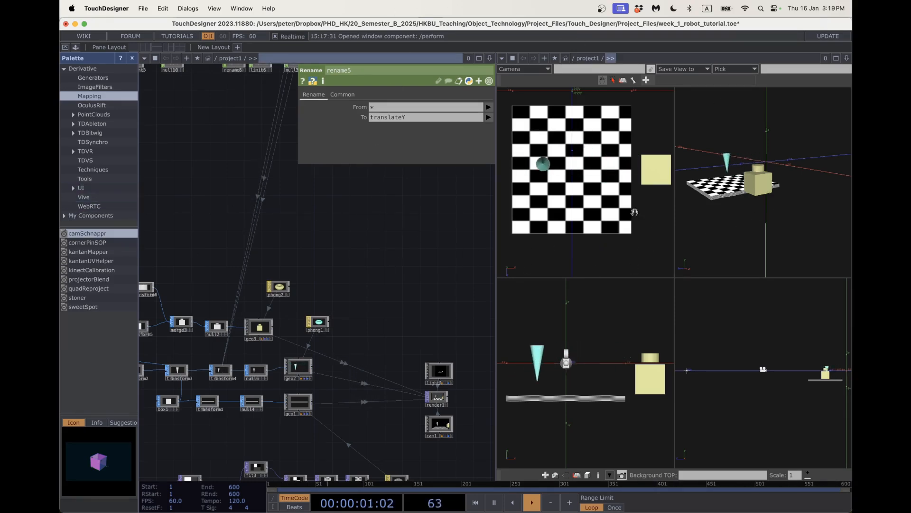
pyautogui.moveTo(243, 220); pyautogui.dragTo(398, 364)
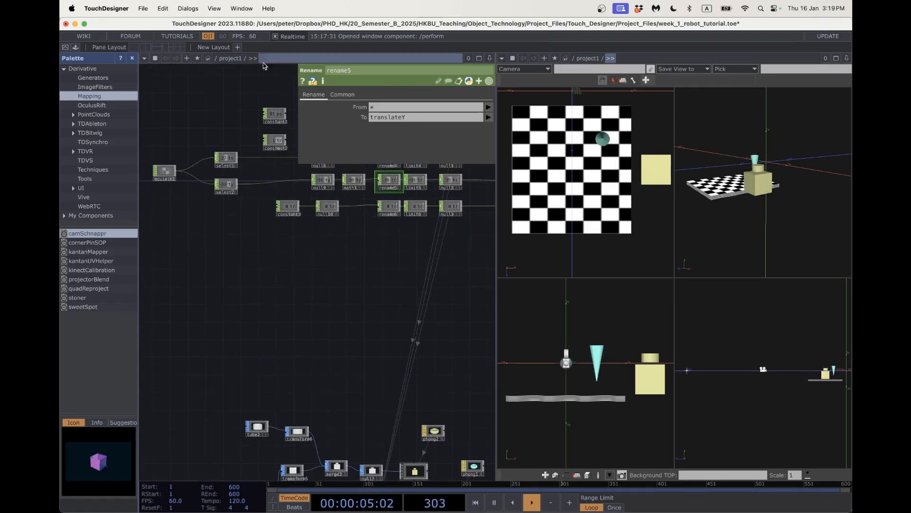
pyautogui.moveTo(348, 349); pyautogui.dragTo(319, 242)
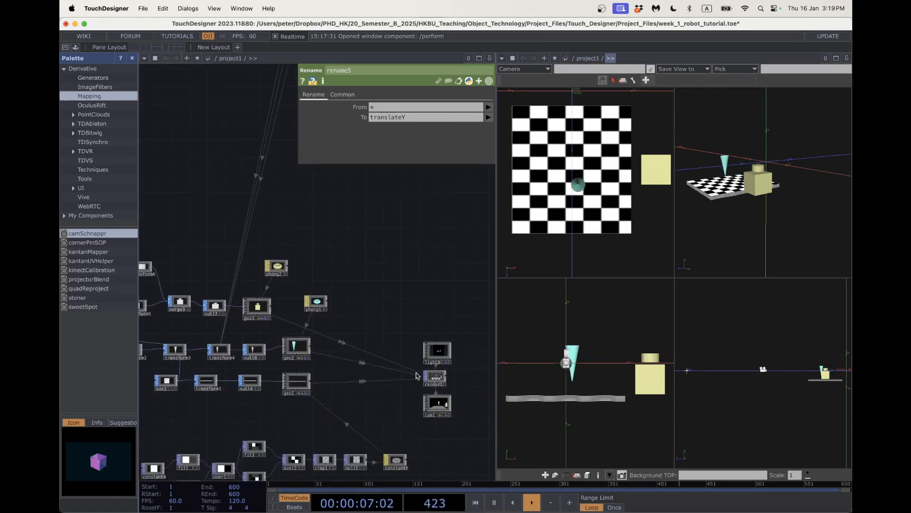
pyautogui.moveTo(455, 375); pyautogui.dragTo(359, 354)
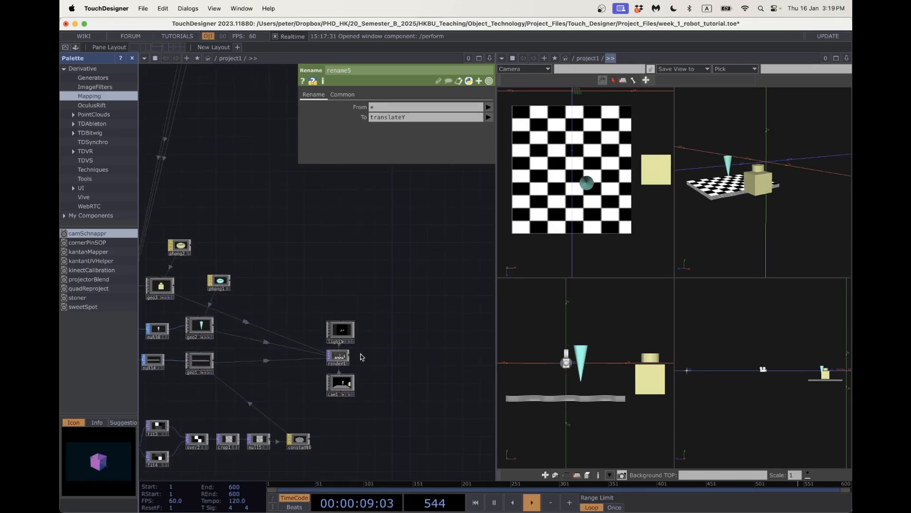
# Preview the perform window, then return to the network editor.
pyautogui.click(65, 48)
pyautogui.press('Escape')
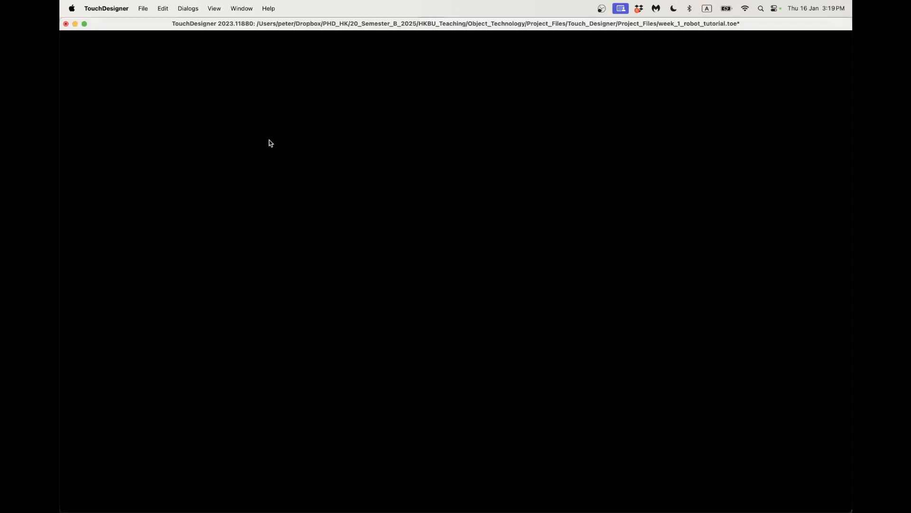
pyautogui.scroll(5, 352, 363)
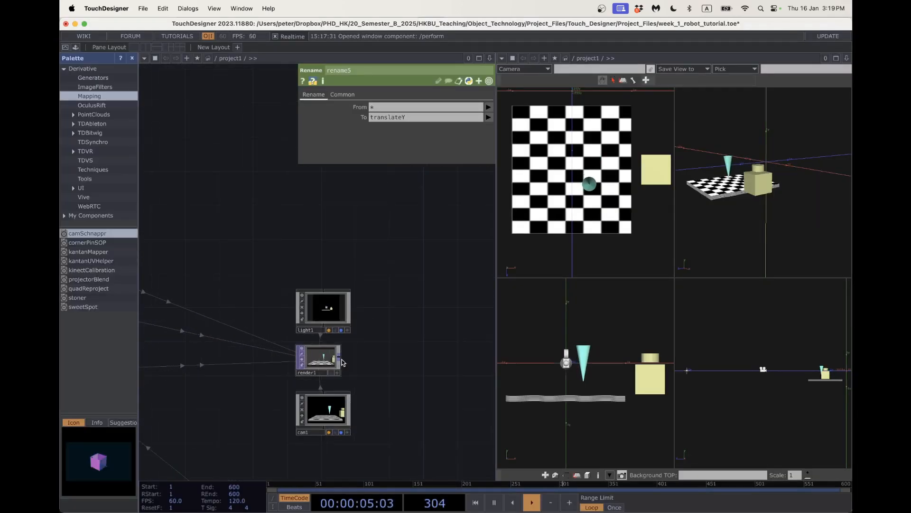
# Add an Out TOP out1 wired after render1 and show the result in perform mode.
pyautogui.click(344, 362)
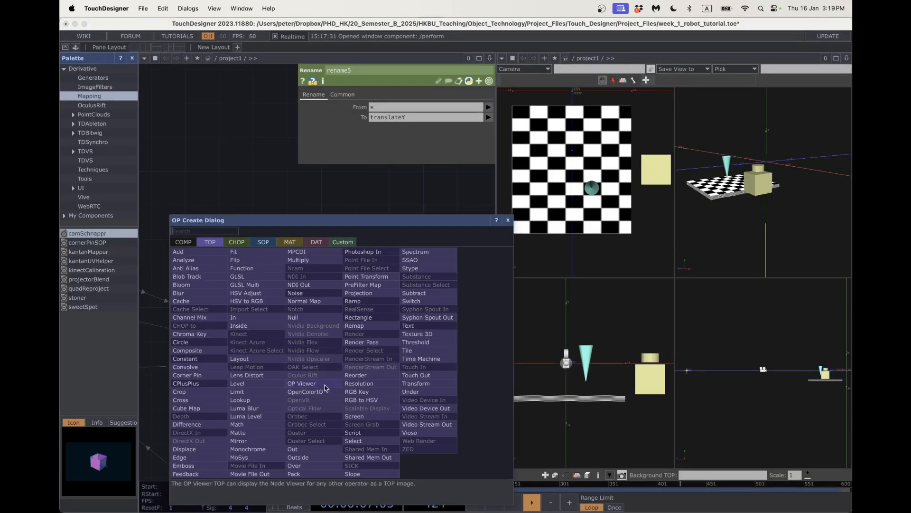
pyautogui.write('out')
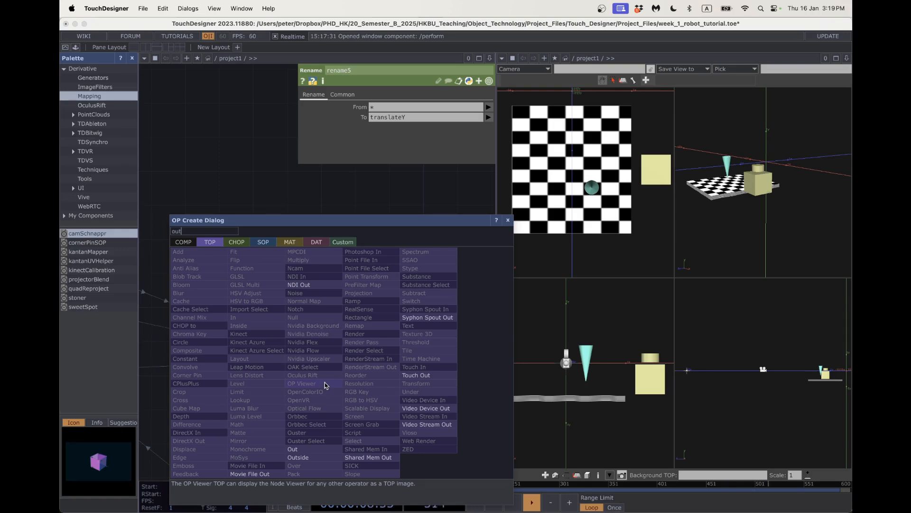
pyautogui.click(307, 450)
pyautogui.click(431, 363)
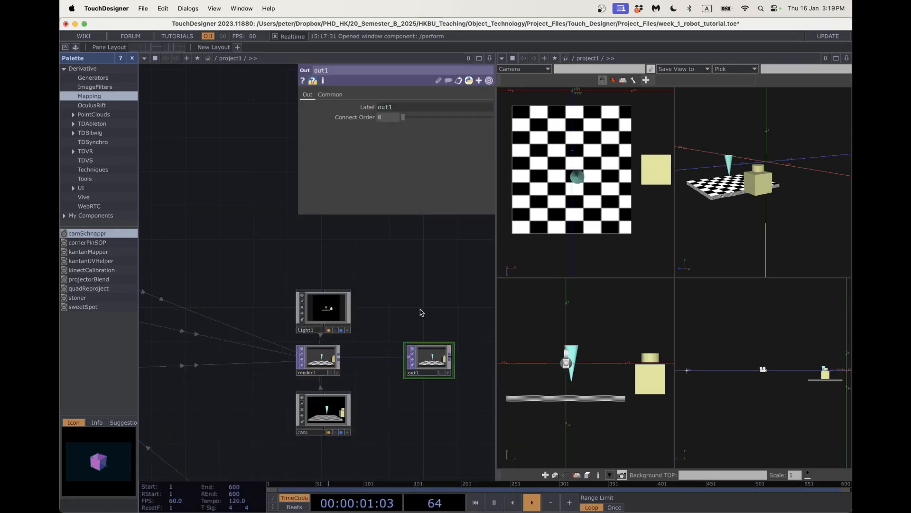
pyautogui.moveTo(380, 271); pyautogui.dragTo(323, 255)
pyautogui.click(65, 48)
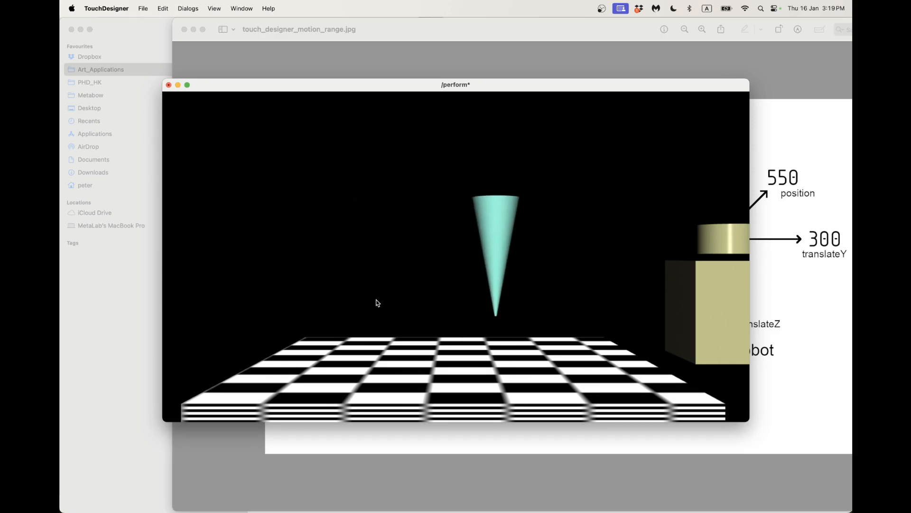
# Exit perform mode and zoom the network onto the cam1 node.
pyautogui.press('Escape')
pyautogui.moveTo(383, 389); pyautogui.dragTo(431, 355)
pyautogui.moveTo(367, 370); pyautogui.dragTo(392, 344)
pyautogui.scroll(2, 365, 368)
pyautogui.scroll(5, 365, 368)
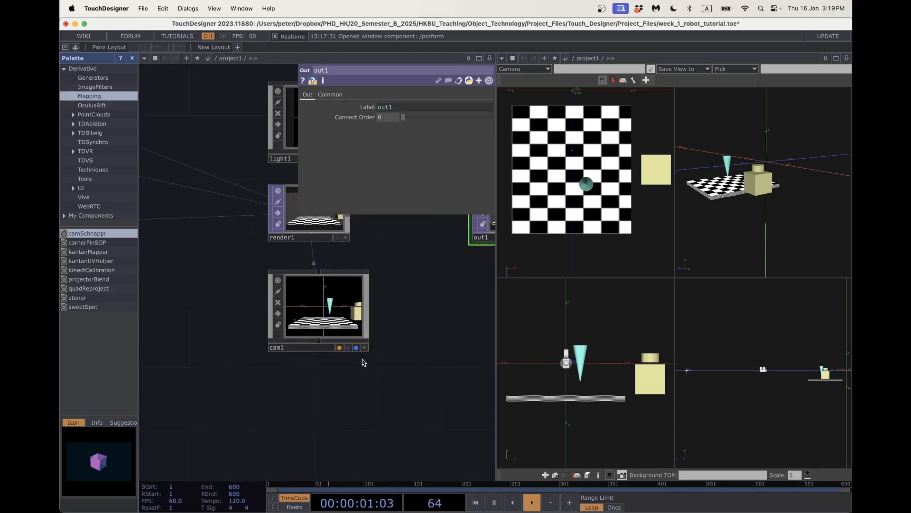
# Tumble and pan cam1 to look down on the checkerboard from above, then leave the perform view.
pyautogui.click(393, 388)
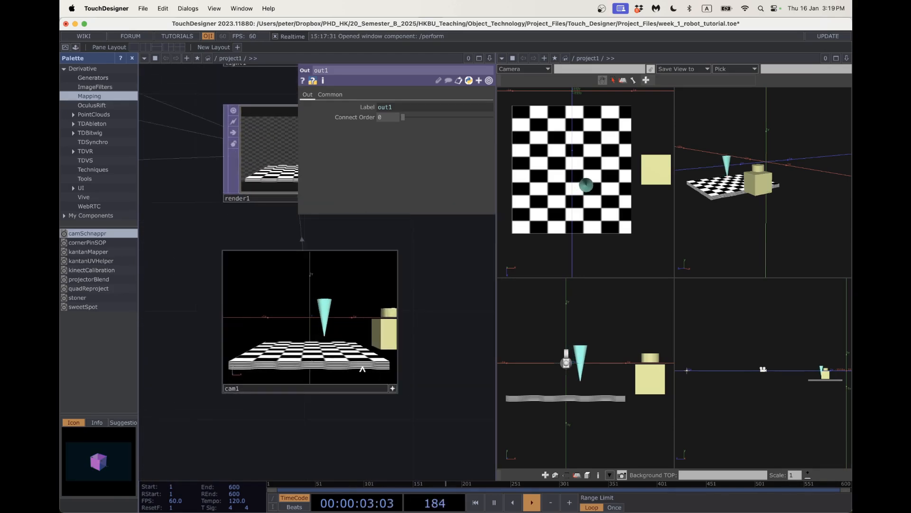
pyautogui.moveTo(334, 340); pyautogui.dragTo(277, 347)
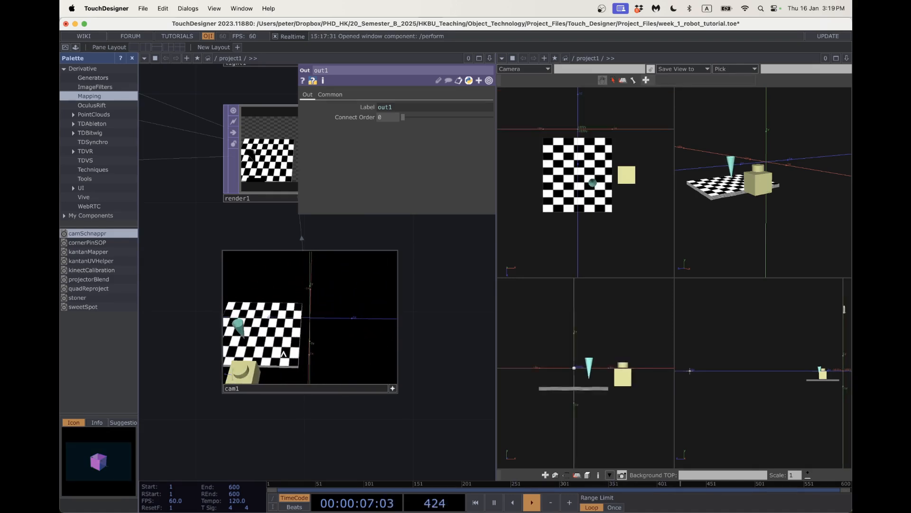
pyautogui.moveTo(274, 342); pyautogui.dragTo(327, 328, button='right')
pyautogui.moveTo(329, 329)
pyautogui.mouseDown()
pyautogui.moveTo(326, 340)
pyautogui.moveTo(328, 327)
pyautogui.mouseUp()
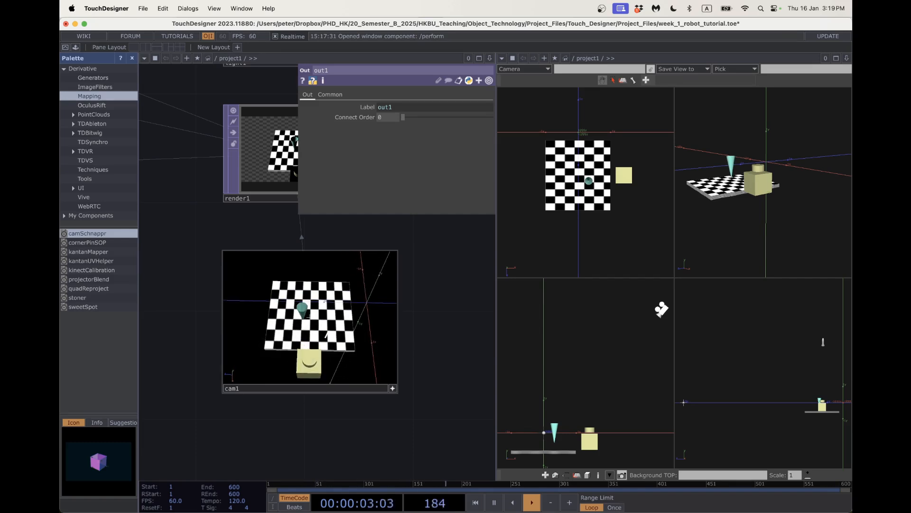
pyautogui.moveTo(326, 332); pyautogui.dragTo(335, 330, button='right')
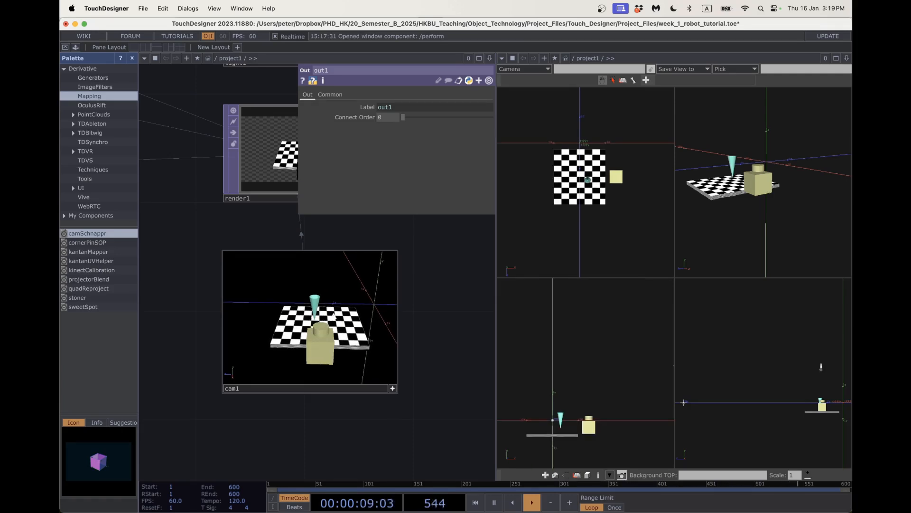
pyautogui.moveTo(378, 352); pyautogui.dragTo(379, 355)
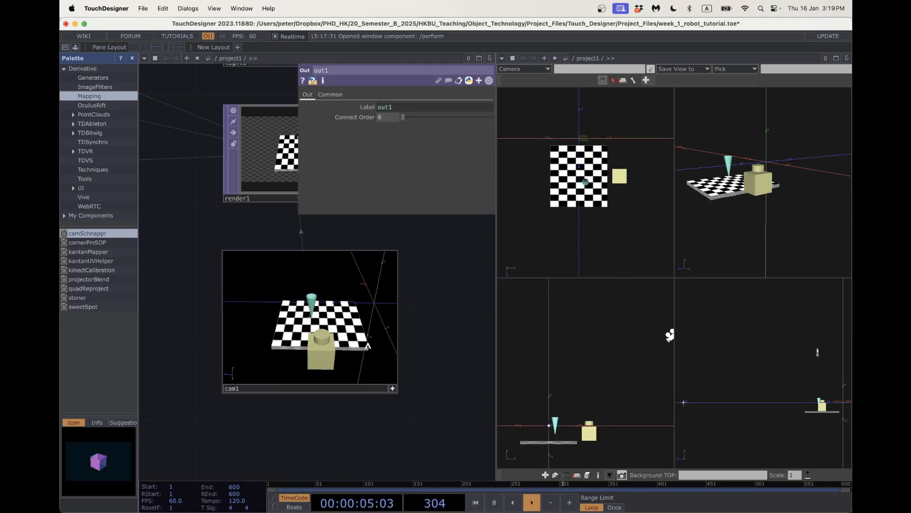
pyautogui.click(393, 389)
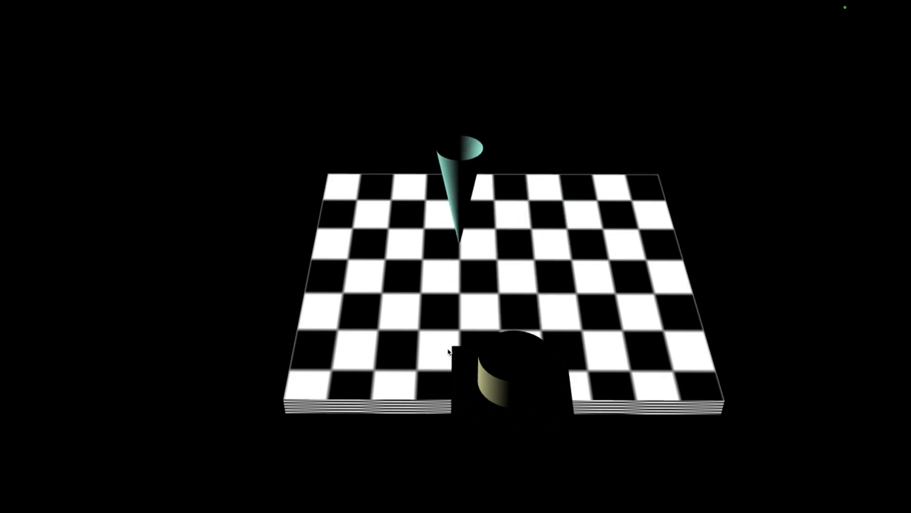
pyautogui.press('Escape')
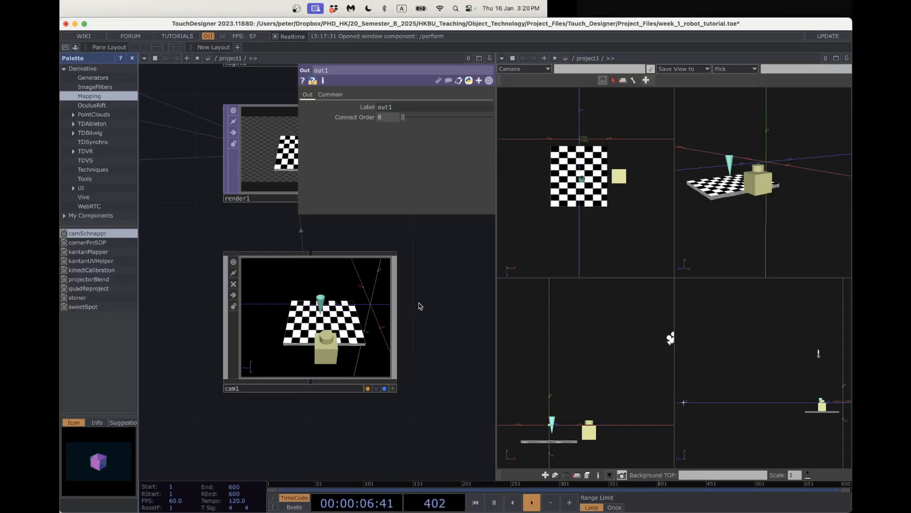